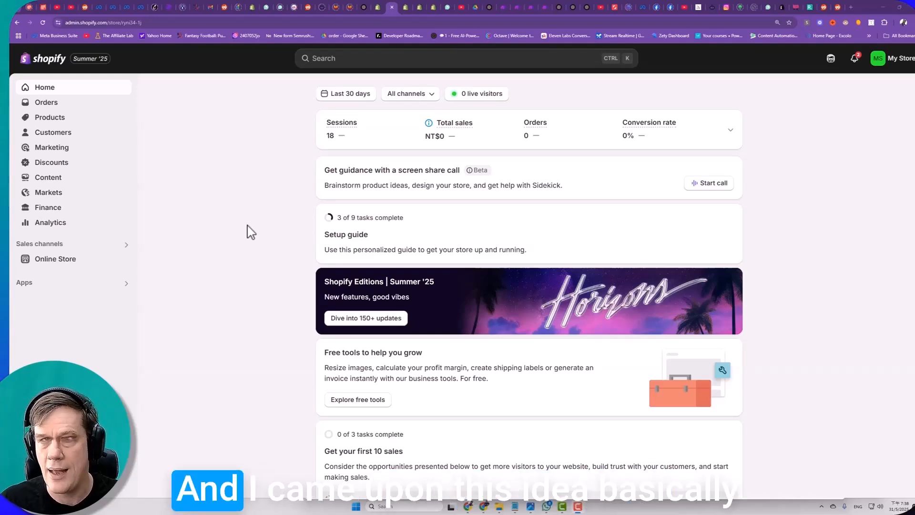
- Switch to Reddit and read the r/ShopifyeCommerce post on recovering abandoned carts, highlighting the WhatsApp apps and spam-risk passages
{"action": "left_click", "coordinate": [824, 7]}
{"action": "scroll", "coordinate": [417, 267], "scroll_direction": "down", "scroll_amount": 5}
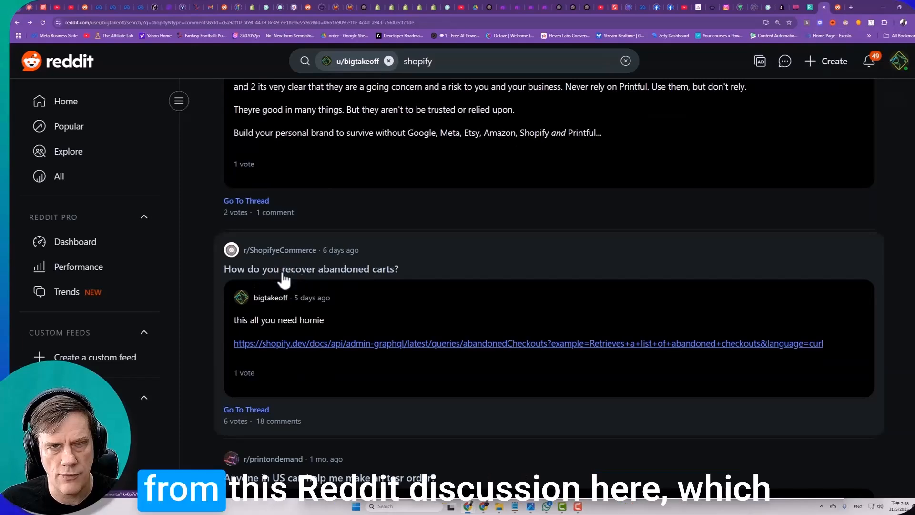
{"action": "left_click", "coordinate": [383, 250]}
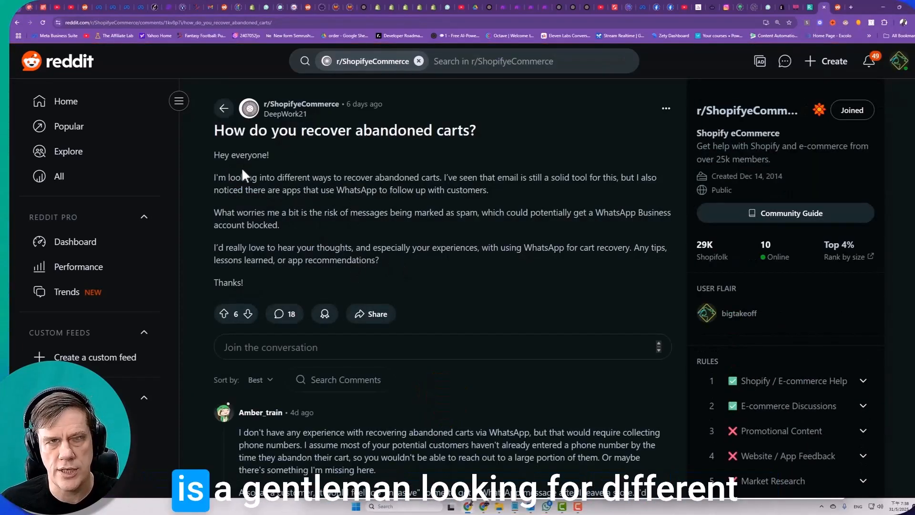
{"action": "left_click_drag", "start_coordinate": [230, 181], "coordinate": [514, 186]}
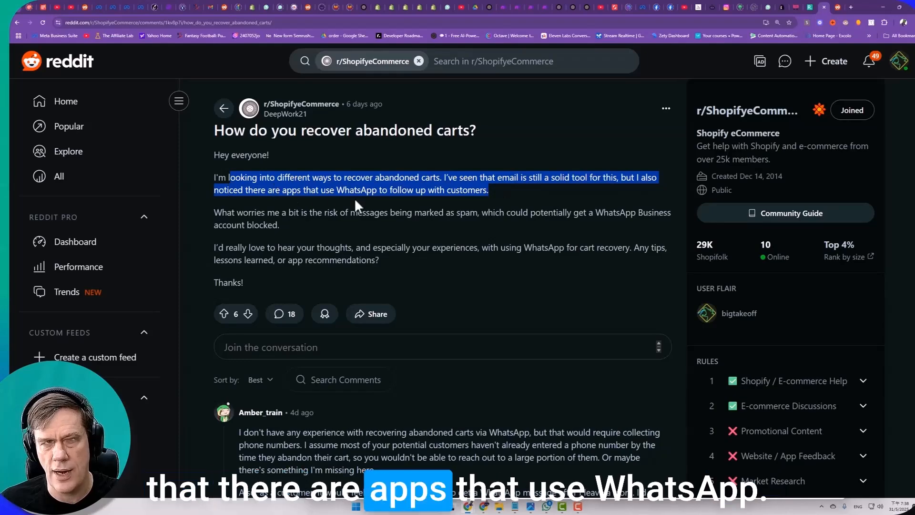
{"action": "left_click_drag", "start_coordinate": [281, 212], "coordinate": [433, 224]}
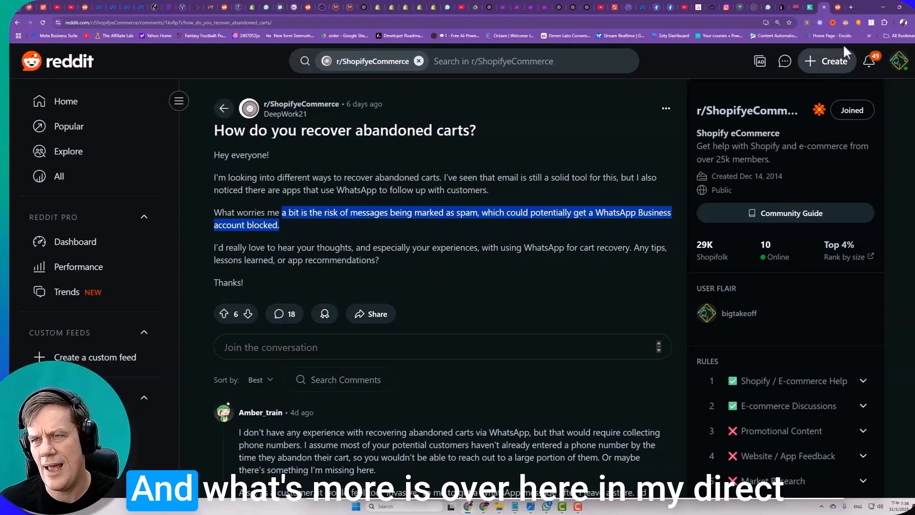
- Read through the Reddit chat about replacing Klaviyo with Shopify webhooks and make.com, down to the paid build request
{"action": "left_click", "coordinate": [837, 7]}
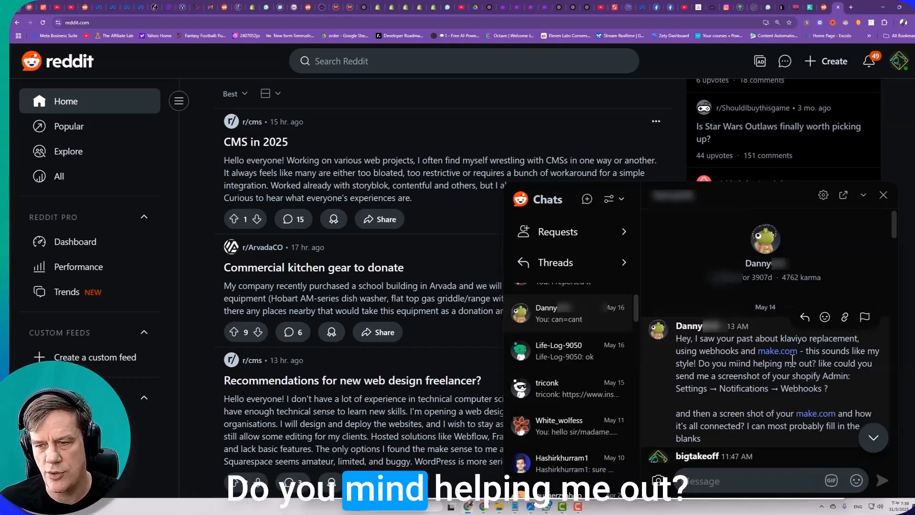
{"action": "scroll", "coordinate": [737, 355], "scroll_direction": "down", "scroll_amount": 3}
{"action": "scroll", "coordinate": [733, 345], "scroll_direction": "down", "scroll_amount": 10}
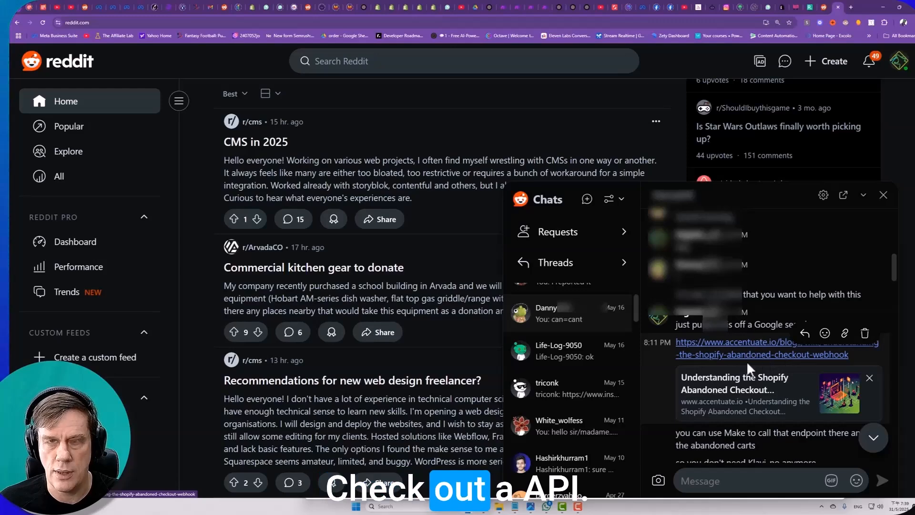
{"action": "scroll", "coordinate": [747, 368], "scroll_direction": "down", "scroll_amount": 5}
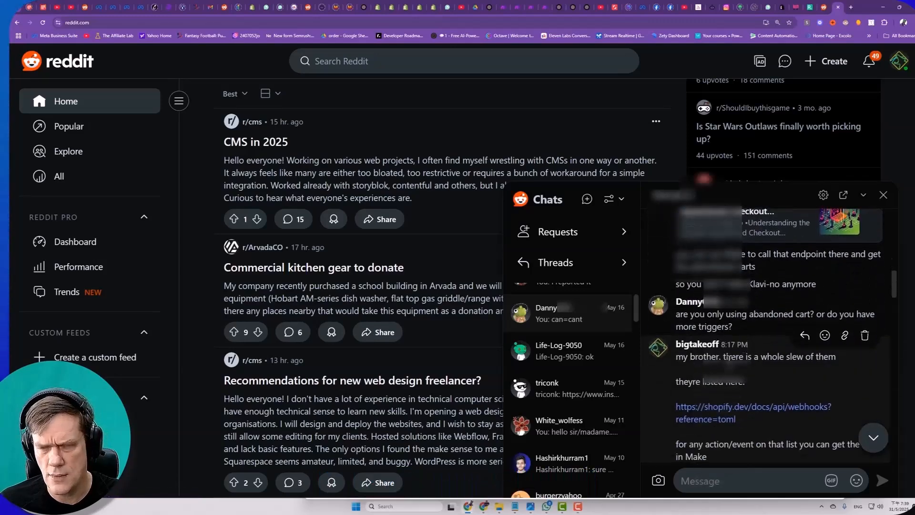
{"action": "scroll", "coordinate": [729, 357], "scroll_direction": "up", "scroll_amount": 1}
{"action": "scroll", "coordinate": [719, 414], "scroll_direction": "down", "scroll_amount": 1}
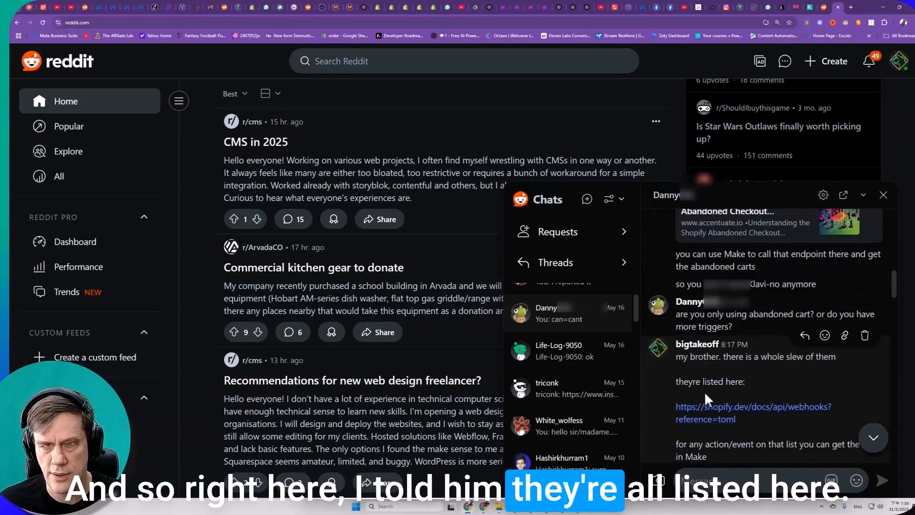
{"action": "scroll", "coordinate": [714, 400], "scroll_direction": "down", "scroll_amount": 4}
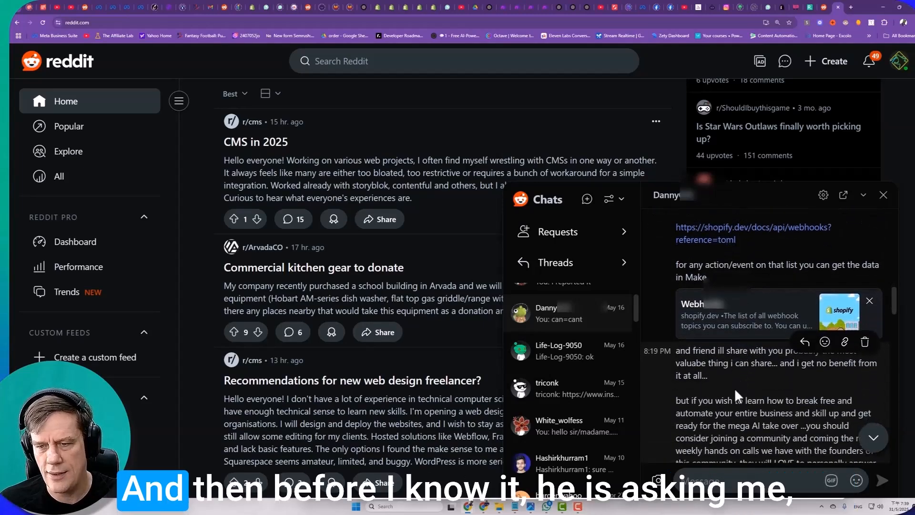
{"action": "scroll", "coordinate": [736, 395], "scroll_direction": "down", "scroll_amount": 4}
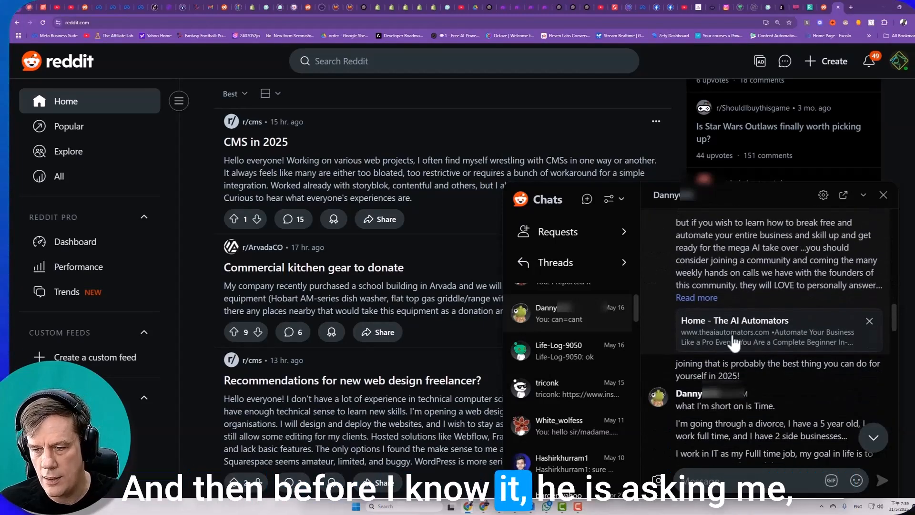
{"action": "scroll", "coordinate": [734, 342], "scroll_direction": "down", "scroll_amount": 3}
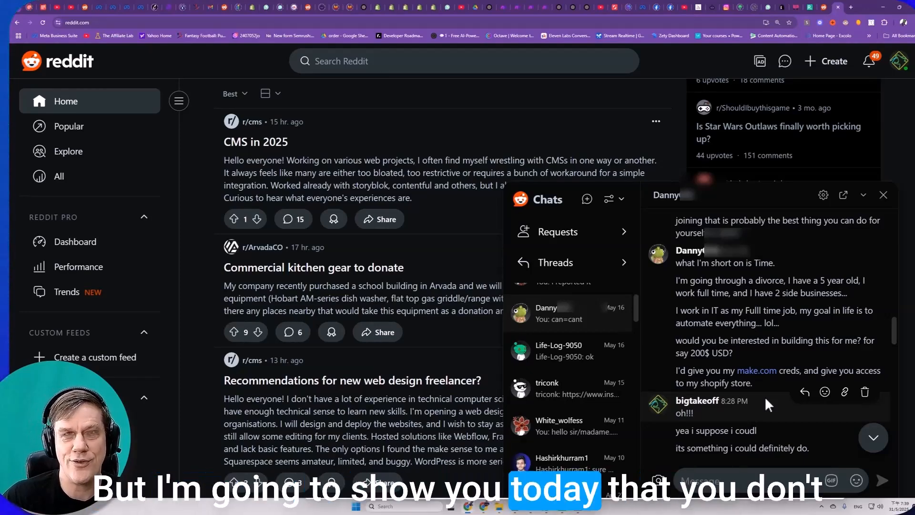
- Examine the abandonedCheckouts query in the Shopify developer docs and highlight the X-Shopify-Access-Token header in its cURL example
{"action": "left_click", "coordinate": [390, 10]}
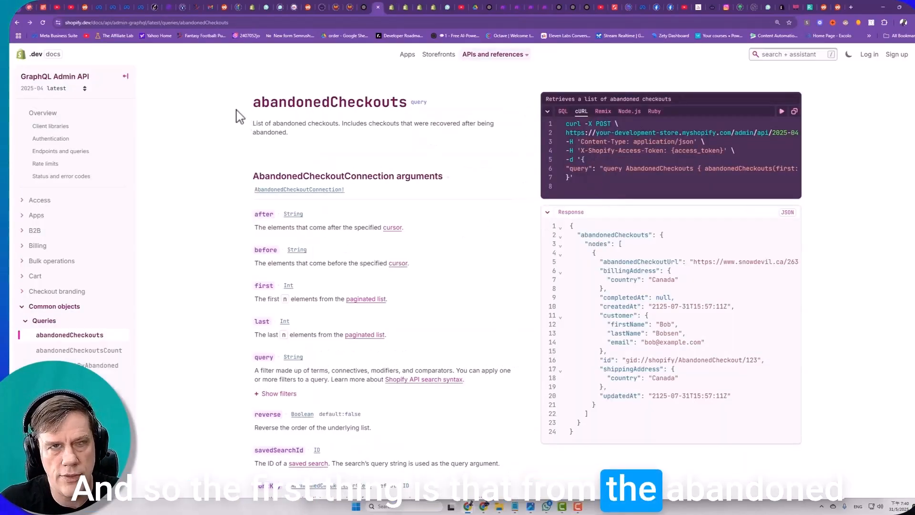
{"action": "left_click_drag", "start_coordinate": [239, 112], "coordinate": [437, 109]}
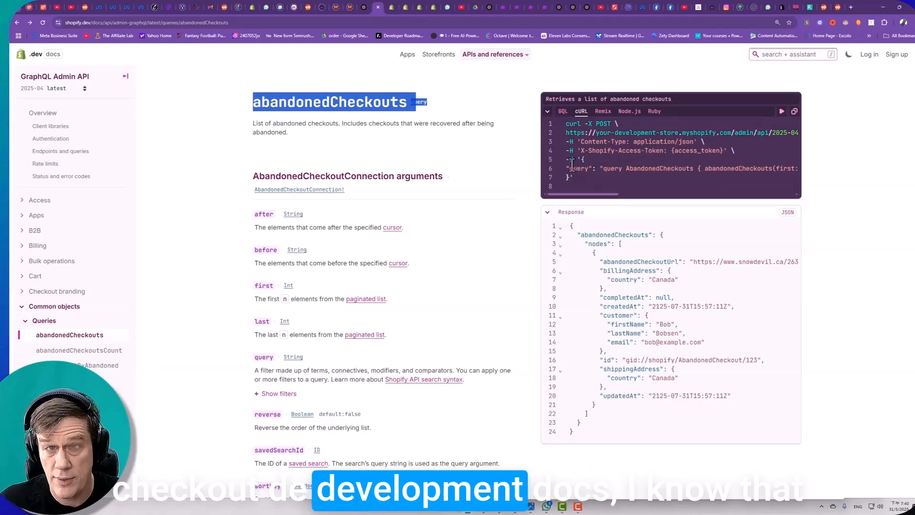
{"action": "left_click_drag", "start_coordinate": [580, 152], "coordinate": [722, 152]}
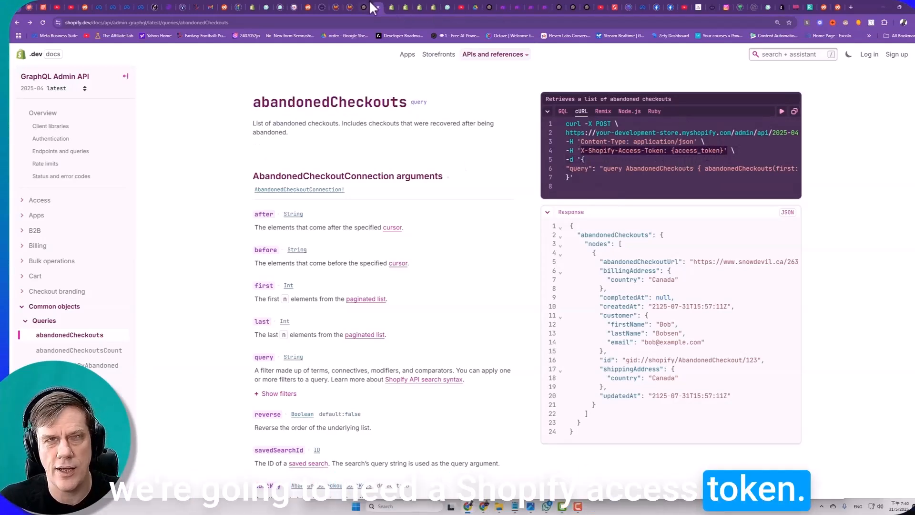
- Switch to the Shopify admin and ask the AI assistant "how do i create or apply for or get an Shopify Access token?"
{"action": "left_click", "coordinate": [395, 7]}
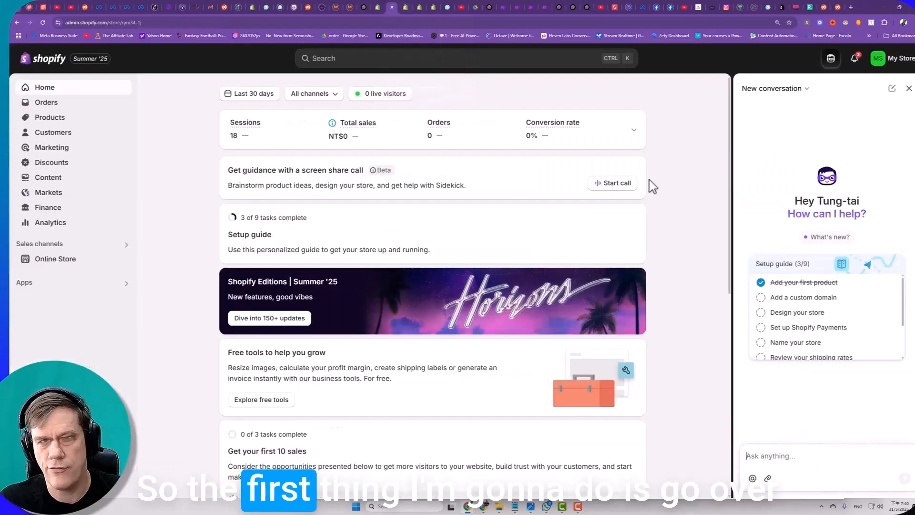
{"action": "left_click", "coordinate": [804, 449]}
{"action": "type", "text": "h"}
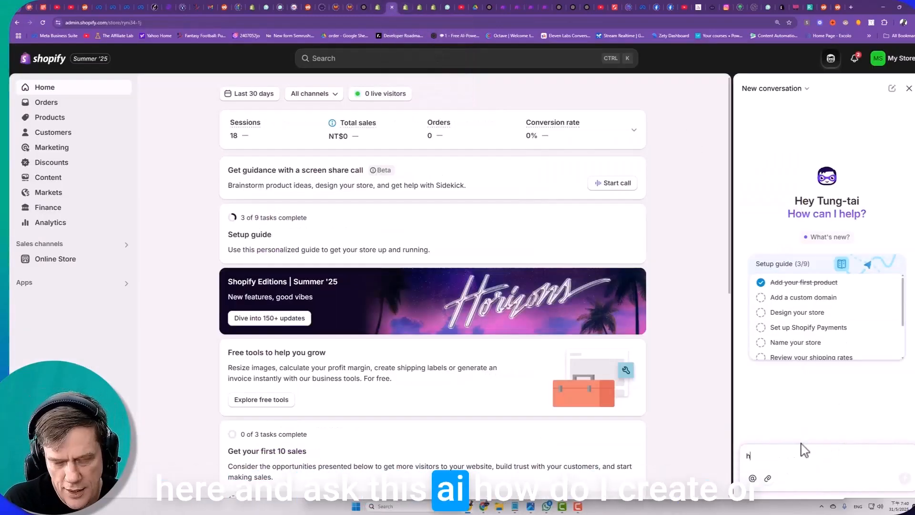
{"action": "type", "text": "ow do i c"}
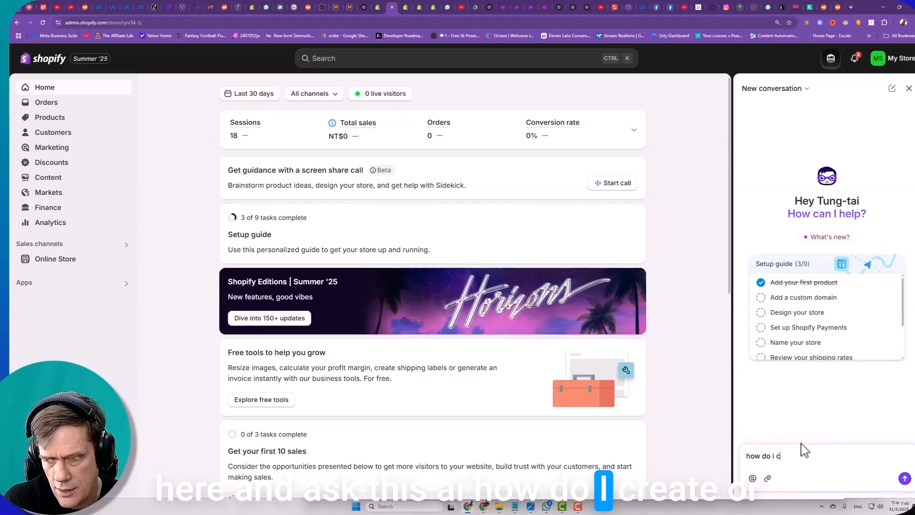
{"action": "type", "text": "reate or apply for or get an S"}
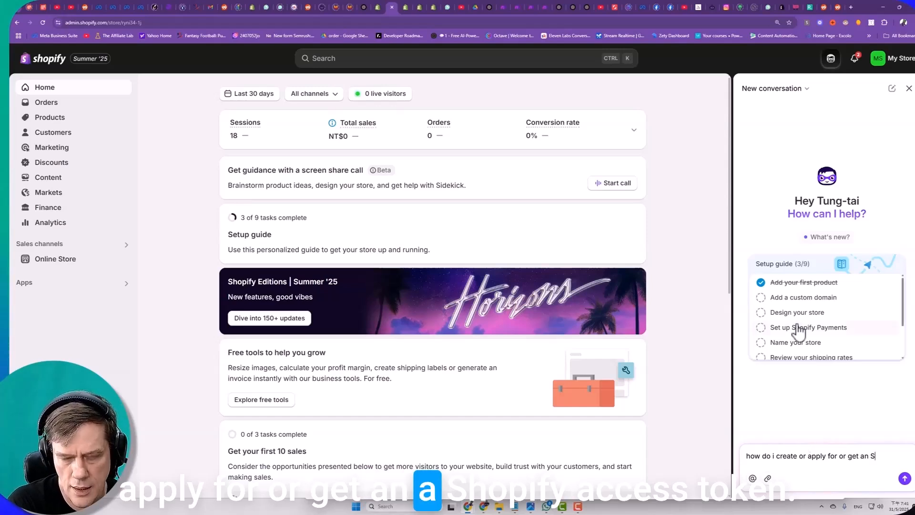
{"action": "type", "text": "hopify Access "}
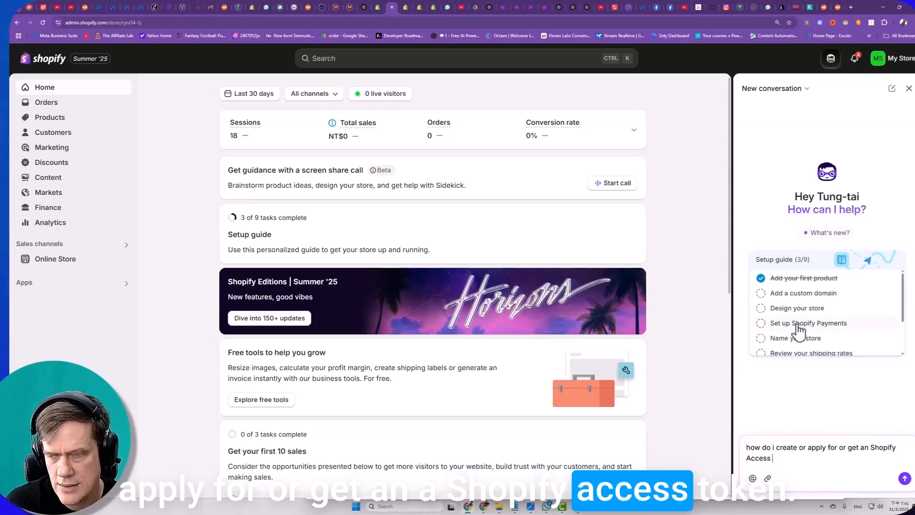
{"action": "type", "text": "token?"}
{"action": "key", "text": "Return"}
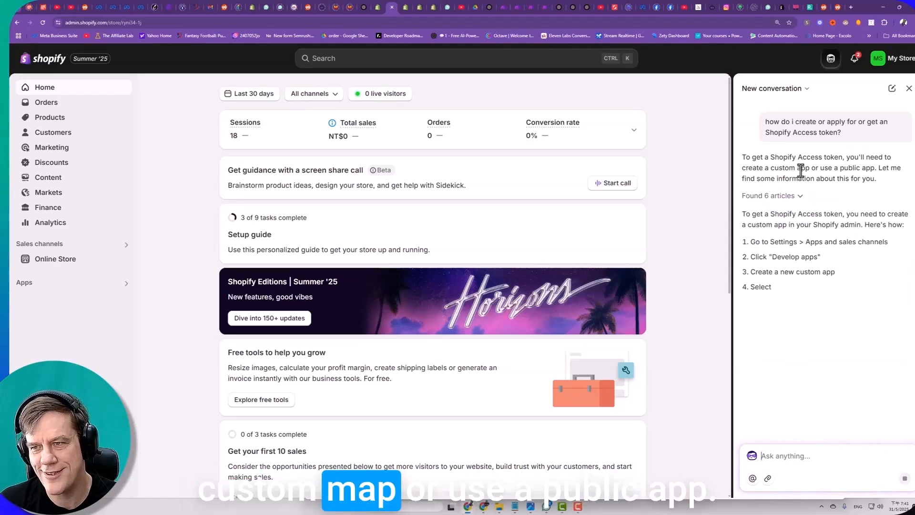
- Read the assistant's instructions for getting an access token through a custom app, highlighting the listed steps
{"action": "left_click_drag", "start_coordinate": [833, 168], "coordinate": [878, 169]}
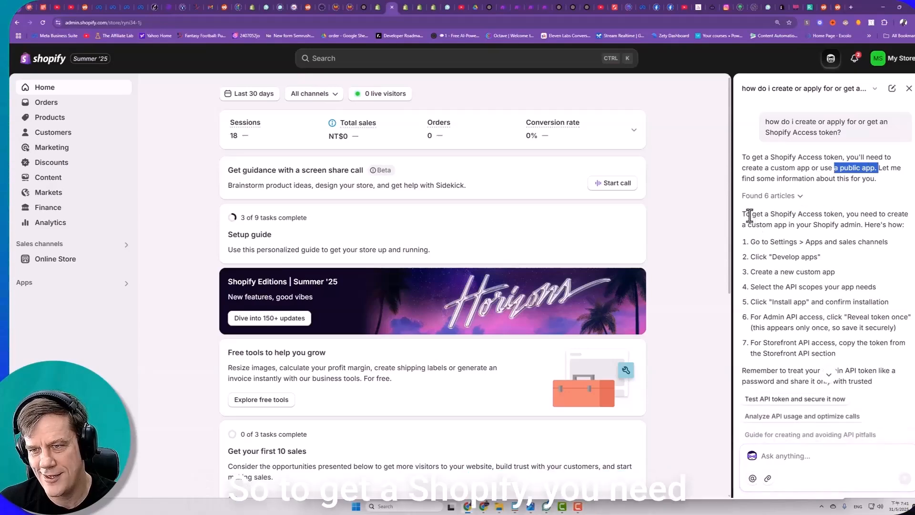
{"action": "left_click_drag", "start_coordinate": [742, 213], "coordinate": [891, 224]}
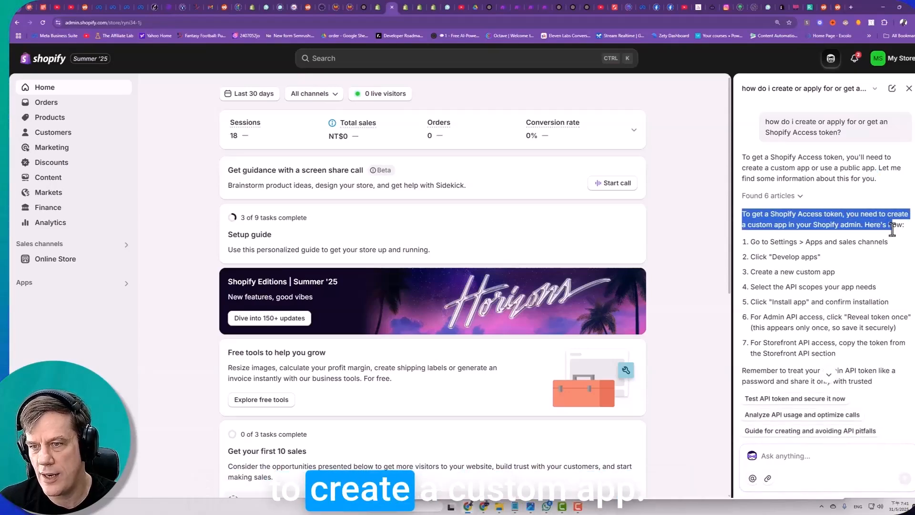
{"action": "left_click_drag", "start_coordinate": [761, 241], "coordinate": [794, 255]}
{"action": "left_click_drag", "start_coordinate": [842, 336], "coordinate": [852, 356]}
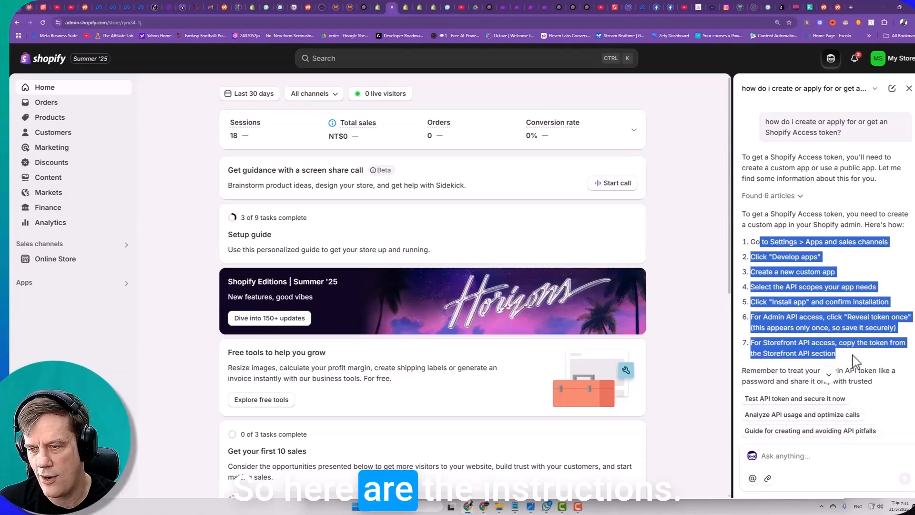
{"action": "left_click", "coordinate": [772, 242]}
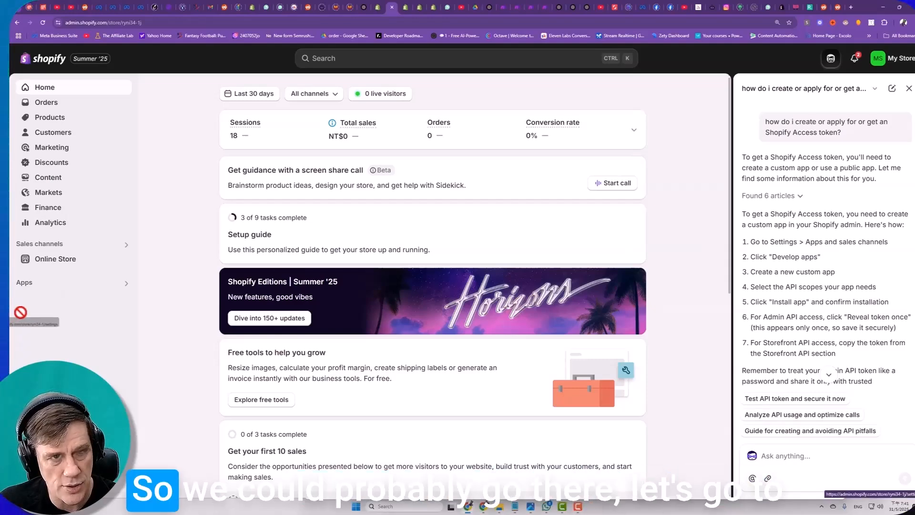
- Open the app development page within the store's Apps and sales channels settings
{"action": "left_click", "coordinate": [45, 485]}
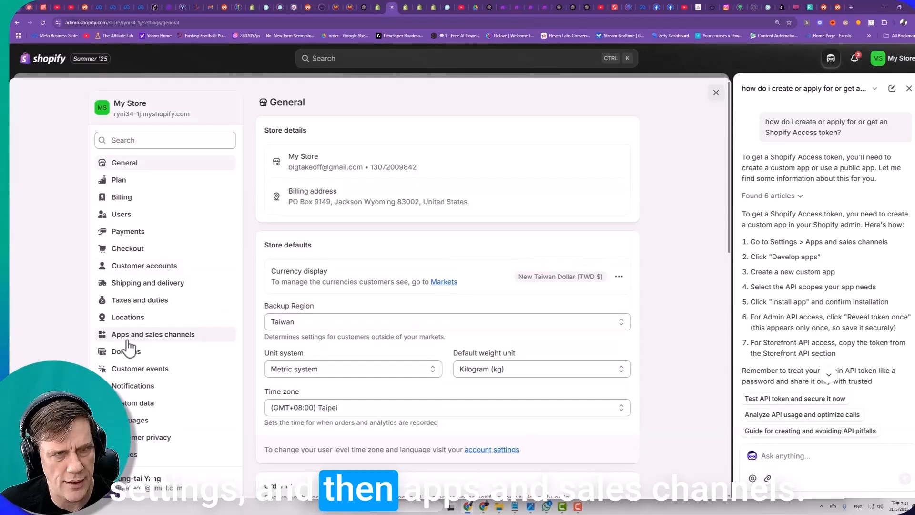
{"action": "left_click", "coordinate": [128, 336]}
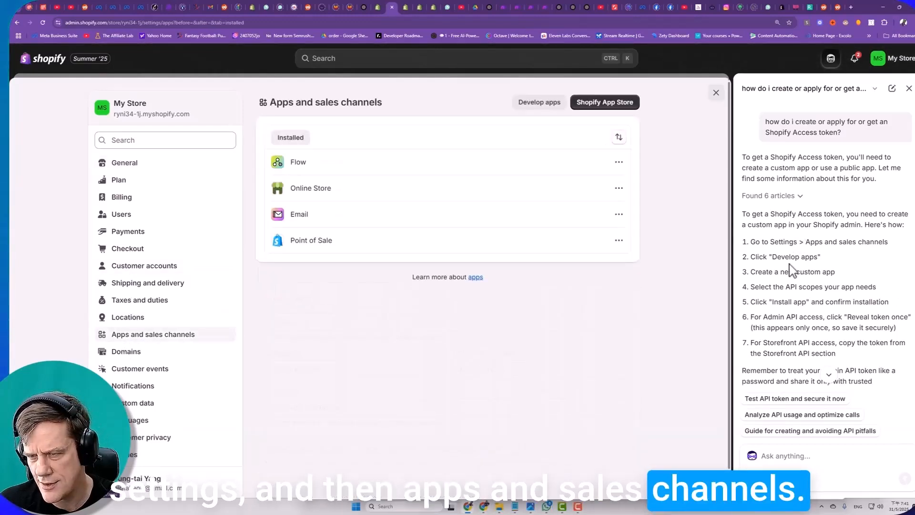
{"action": "left_click", "coordinate": [536, 100]}
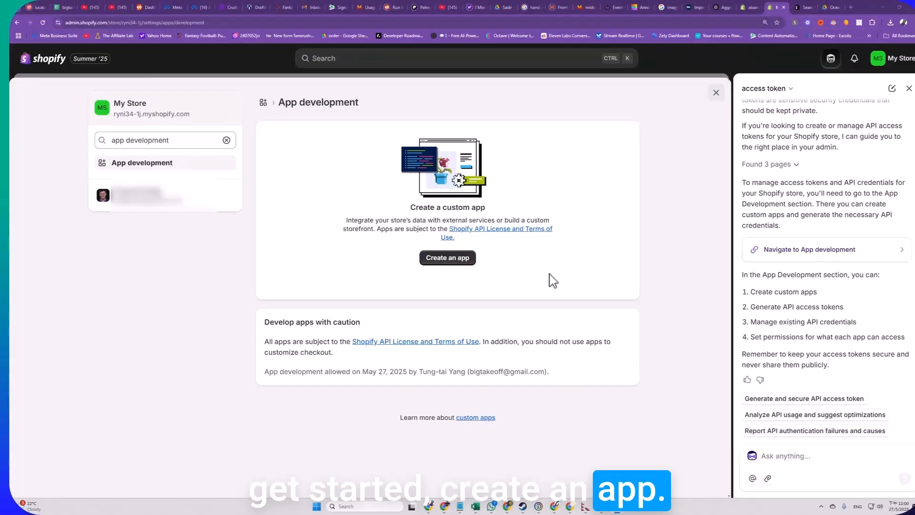
- Create a custom app named "Cart Dev"
{"action": "left_click", "coordinate": [447, 260]}
{"action": "type", "text": "ca"}
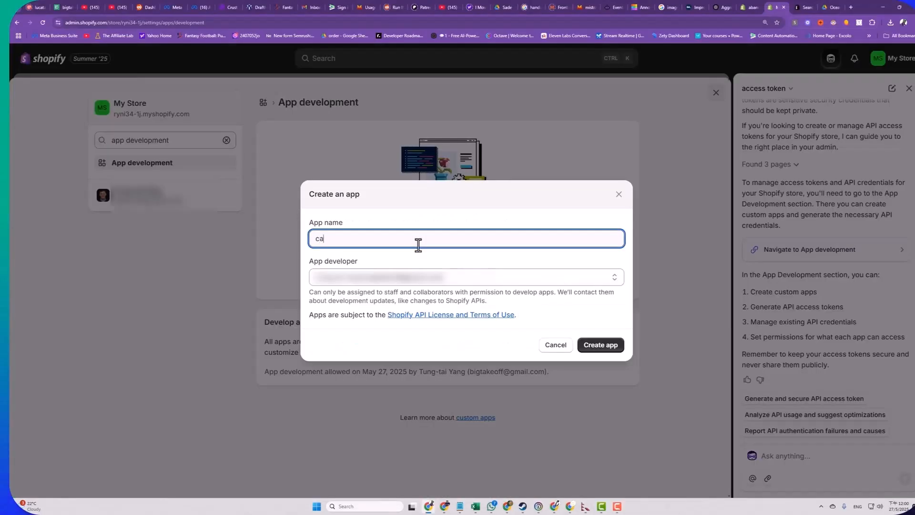
{"action": "type", "text": "r"}
{"action": "key", "text": "BackSpace"}
{"action": "key", "text": "BackSpace"}
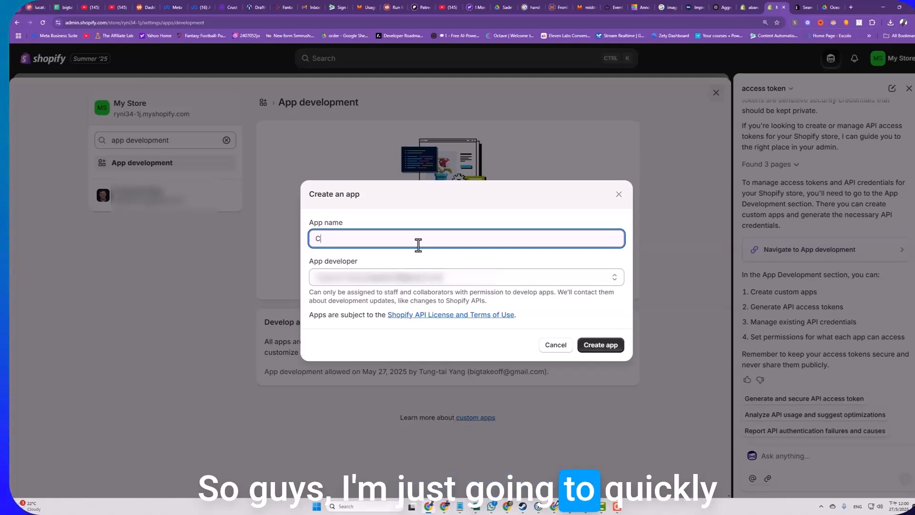
{"action": "type", "text": "Cart dev"}
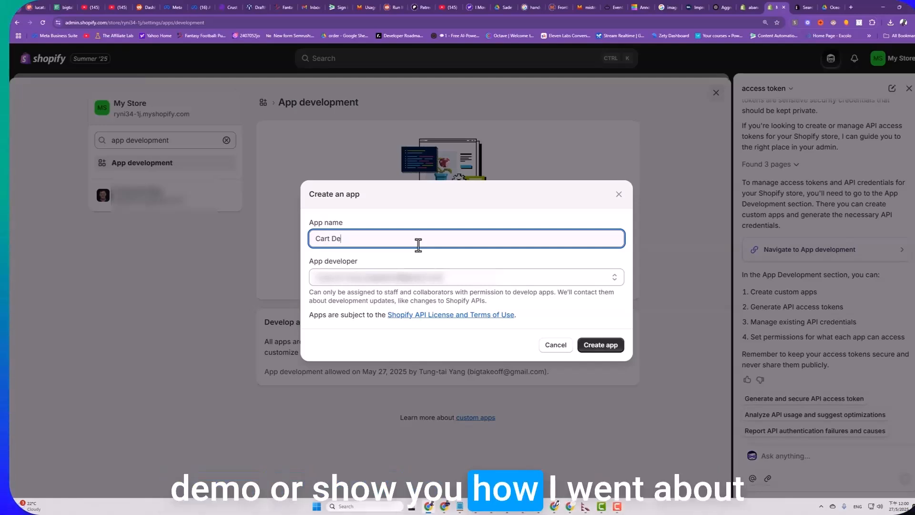
{"action": "left_click", "coordinate": [601, 352]}
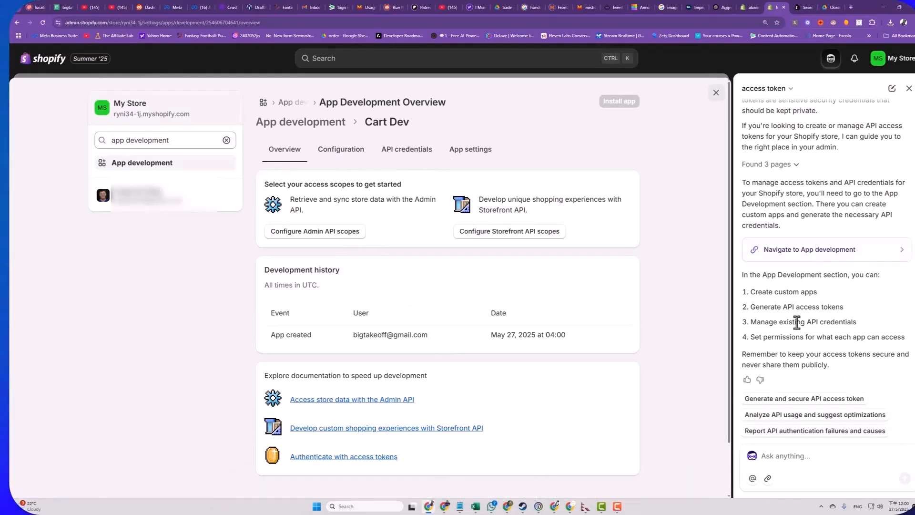
- Ask the assistant how to generate and secure an API access token, and open Cart Dev's Admin API integration configuration
{"action": "left_click", "coordinate": [803, 398]}
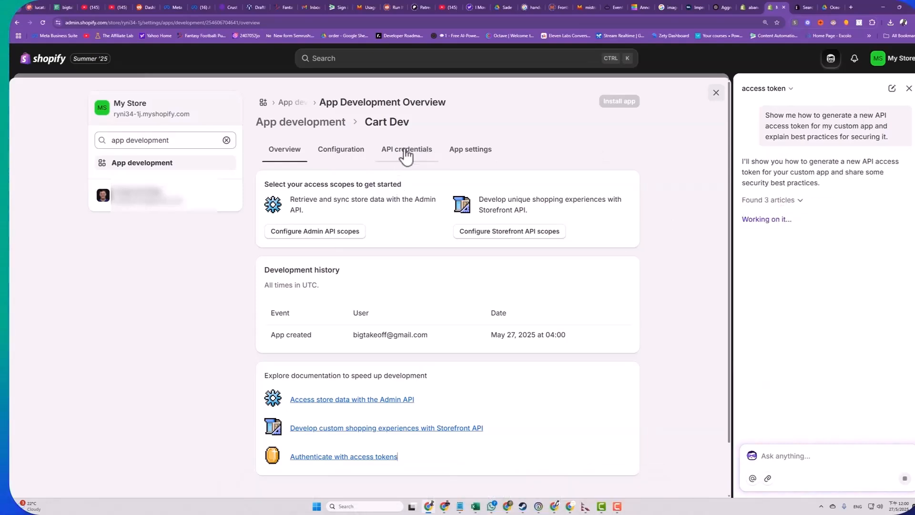
{"action": "left_click", "coordinate": [345, 156]}
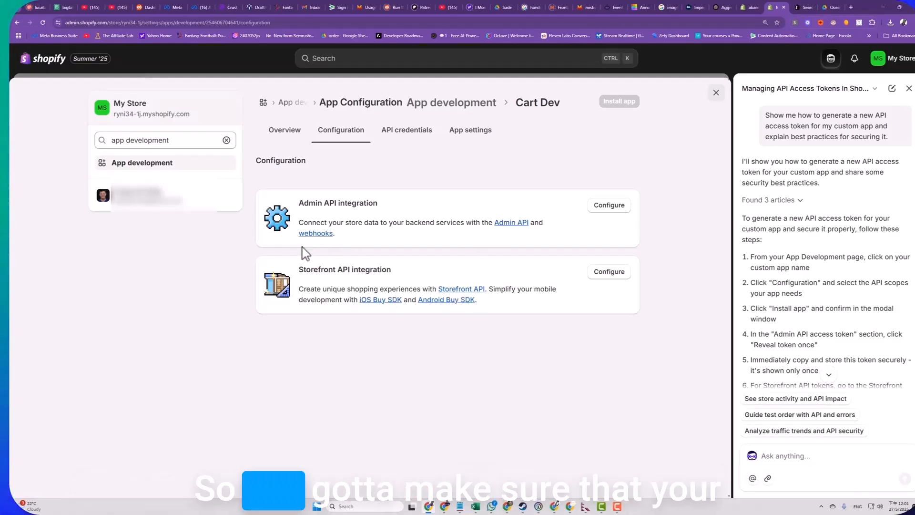
{"action": "left_click", "coordinate": [612, 209]}
- Grant the Admin API scopes read_analytics, read_apps, write and read_assigned_fulfillment_orders, and read_customer_events
{"action": "scroll", "coordinate": [364, 334], "scroll_direction": "down", "scroll_amount": 3}
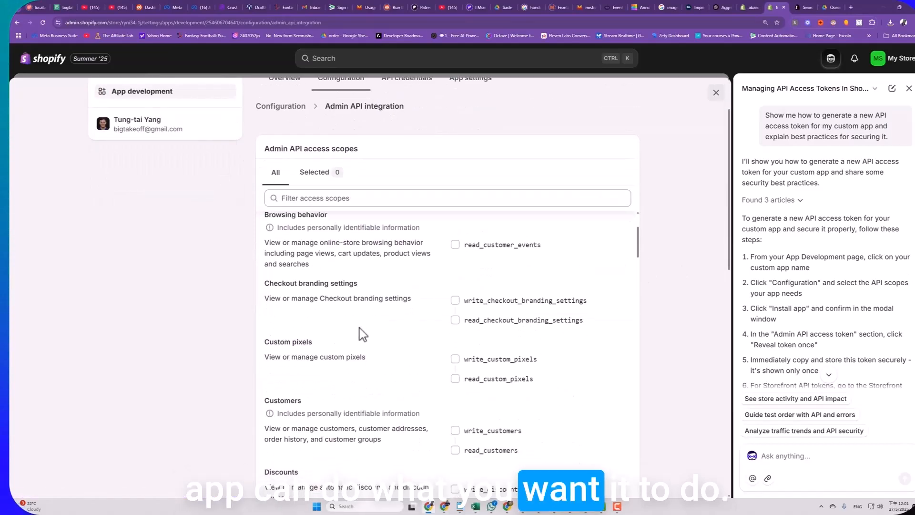
{"action": "scroll", "coordinate": [363, 334], "scroll_direction": "up", "scroll_amount": 3}
{"action": "left_click", "coordinate": [455, 237]}
{"action": "left_click", "coordinate": [455, 277]}
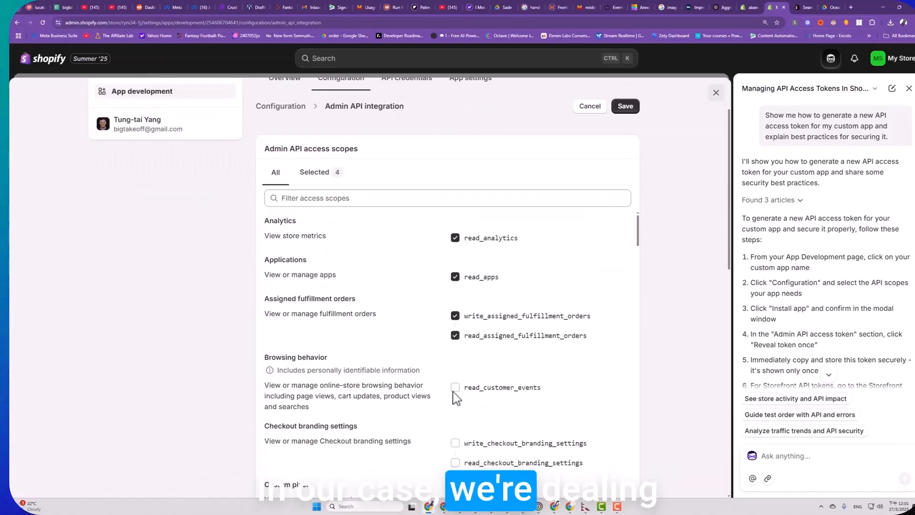
{"action": "left_click", "coordinate": [455, 387]}
- Select further Admin API scopes after browsing behavior, continuing through write_files and read_files
{"action": "scroll", "coordinate": [455, 390], "scroll_direction": "down", "scroll_amount": 2}
{"action": "left_click", "coordinate": [455, 335]}
{"action": "left_click", "coordinate": [455, 394]}
{"action": "scroll", "coordinate": [456, 393], "scroll_direction": "down", "scroll_amount": 4}
{"action": "left_click", "coordinate": [455, 254]}
{"action": "left_click", "coordinate": [455, 310]}
{"action": "left_click", "coordinate": [455, 367]}
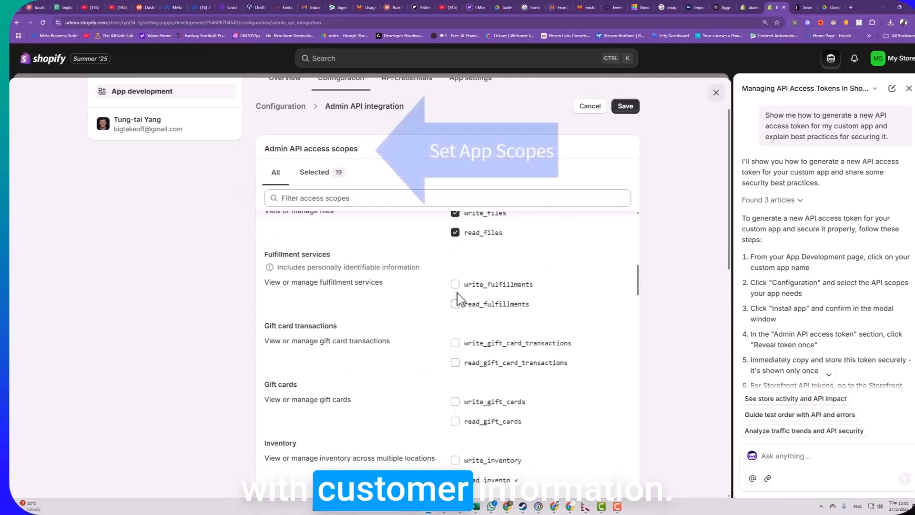
- Select more Admin API scopes from fulfillment services through inventory, including write_inventory and read_inventory
{"action": "left_click", "coordinate": [455, 285]}
{"action": "left_click", "coordinate": [456, 343]}
{"action": "scroll", "coordinate": [458, 344], "scroll_direction": "down", "scroll_amount": 1}
{"action": "left_click", "coordinate": [458, 309]}
{"action": "scroll", "coordinate": [458, 310], "scroll_direction": "down", "scroll_amount": 3}
{"action": "left_click", "coordinate": [457, 318]}
{"action": "scroll", "coordinate": [464, 344], "scroll_direction": "down", "scroll_amount": 2}
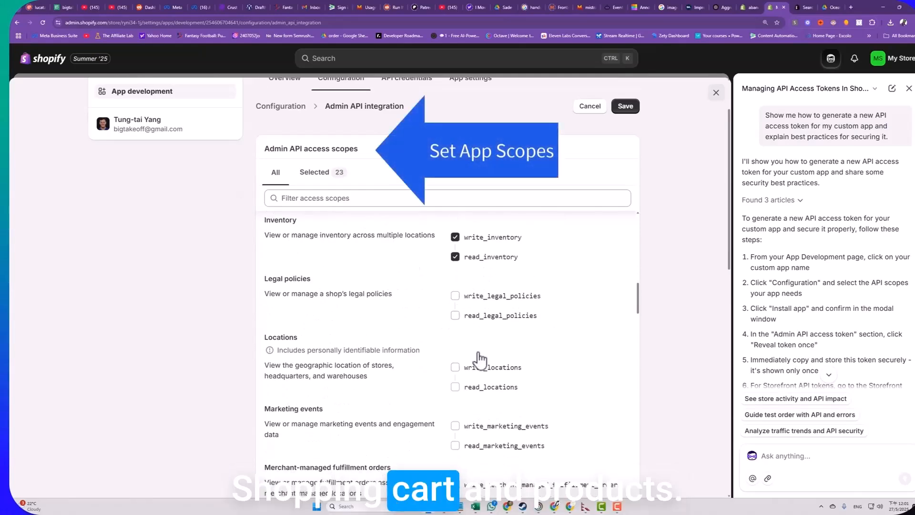
- Grant write and read scopes for locations, marketing events and merchant-managed fulfillment orders
{"action": "left_click", "coordinate": [455, 367]}
{"action": "scroll", "coordinate": [476, 362], "scroll_direction": "down", "scroll_amount": 2}
{"action": "left_click", "coordinate": [455, 321]}
{"action": "left_click", "coordinate": [455, 361]}
{"action": "left_click", "coordinate": [455, 380]}
{"action": "scroll", "coordinate": [474, 366], "scroll_direction": "down", "scroll_amount": 2}
{"action": "left_click", "coordinate": [457, 350]}
{"action": "left_click", "coordinate": [457, 369]}
{"action": "scroll", "coordinate": [457, 343], "scroll_direction": "down", "scroll_amount": 2}
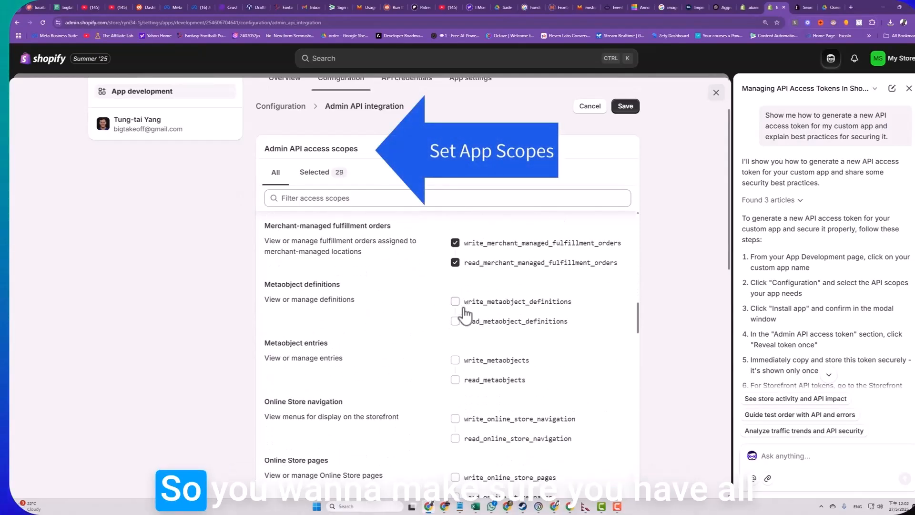
- Grant write and read scopes for metaobject definitions, metaobject entries and online store navigation
{"action": "left_click", "coordinate": [455, 360]}
{"action": "left_click", "coordinate": [455, 379]}
{"action": "scroll", "coordinate": [458, 361], "scroll_direction": "down", "scroll_amount": 2}
{"action": "left_click", "coordinate": [455, 308]}
{"action": "left_click", "coordinate": [455, 328]}
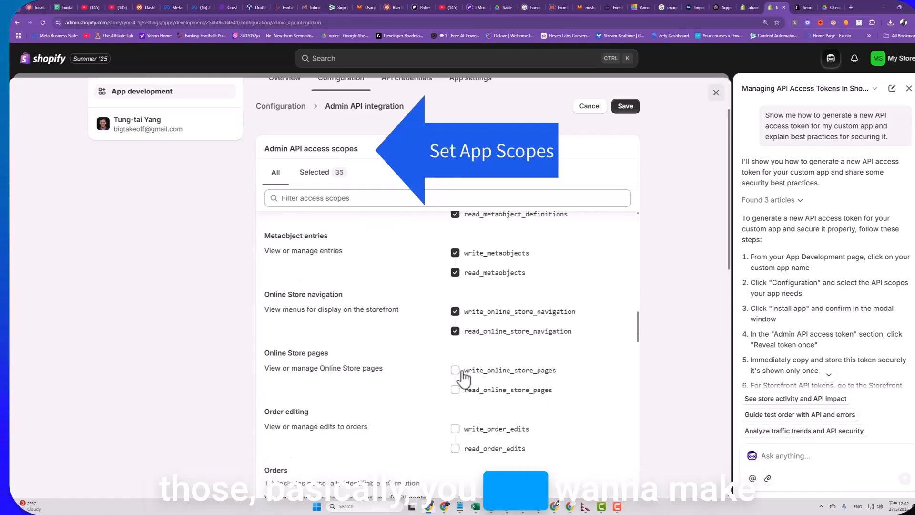
- Grant write and read scopes for online store pages, order editing and orders
{"action": "left_click", "coordinate": [455, 368]}
{"action": "left_click", "coordinate": [455, 387]}
{"action": "scroll", "coordinate": [456, 376], "scroll_direction": "down", "scroll_amount": 2}
{"action": "left_click", "coordinate": [455, 322]}
{"action": "scroll", "coordinate": [455, 324], "scroll_direction": "down", "scroll_amount": 3}
{"action": "left_click", "coordinate": [455, 287]}
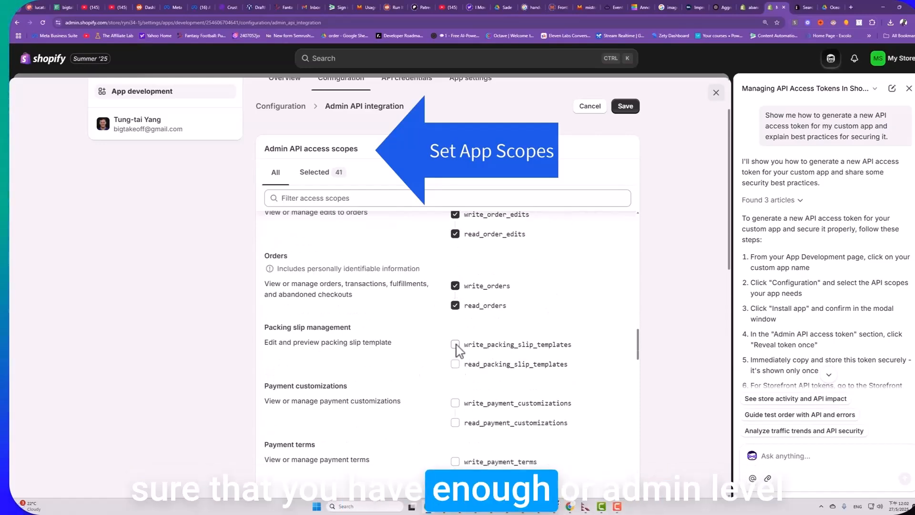
- Select the scopes between packing slip management and products, including write and read access for product feeds, product listings and products
{"action": "scroll", "coordinate": [457, 348], "scroll_direction": "down", "scroll_amount": 2}
{"action": "left_click", "coordinate": [454, 332]}
{"action": "left_click", "coordinate": [455, 390]}
{"action": "left_click", "coordinate": [455, 448]}
{"action": "scroll", "coordinate": [458, 405], "scroll_direction": "down", "scroll_amount": 5}
{"action": "left_click", "coordinate": [455, 328]}
{"action": "left_click", "coordinate": [456, 387]}
{"action": "scroll", "coordinate": [457, 384], "scroll_direction": "down", "scroll_amount": 1}
{"action": "left_click", "coordinate": [456, 376]}
{"action": "left_click", "coordinate": [456, 433]}
{"action": "scroll", "coordinate": [461, 388], "scroll_direction": "down", "scroll_amount": 3}
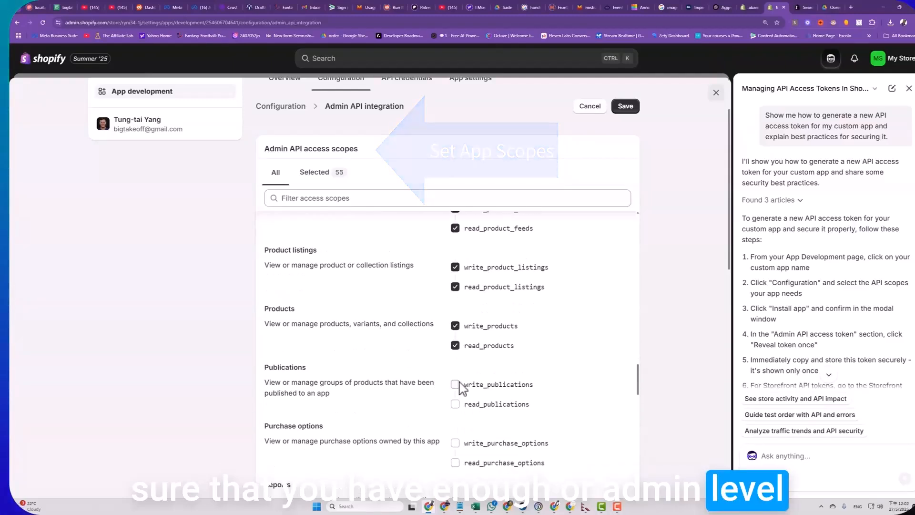
- Grant write and read scopes for reports and sales channels, skipping purchase options, resource feedback and returns
{"action": "scroll", "coordinate": [457, 348], "scroll_direction": "down", "scroll_amount": 1}
{"action": "left_click", "coordinate": [457, 326]}
{"action": "scroll", "coordinate": [457, 329], "scroll_direction": "down", "scroll_amount": 3}
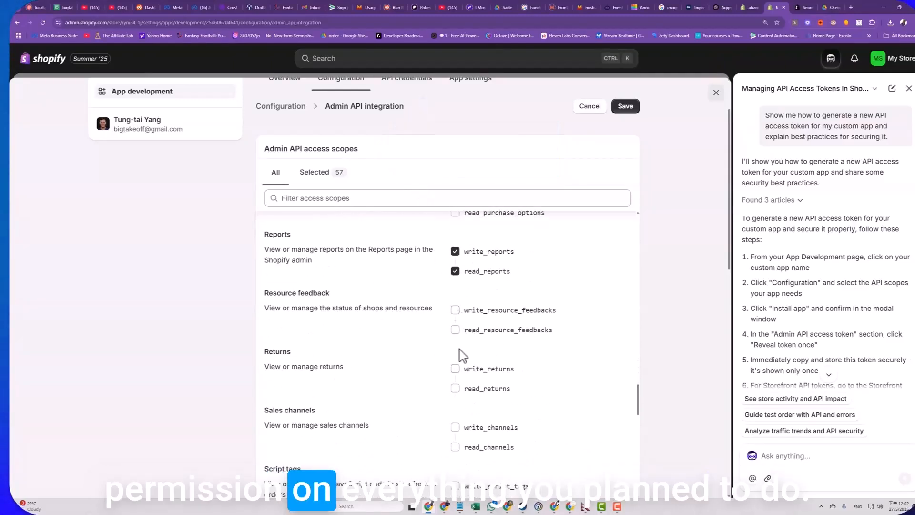
{"action": "scroll", "coordinate": [459, 341], "scroll_direction": "down", "scroll_amount": 5}
{"action": "left_click", "coordinate": [455, 340]}
{"action": "left_click", "coordinate": [455, 321]}
{"action": "scroll", "coordinate": [455, 295], "scroll_direction": "down", "scroll_amount": 3}
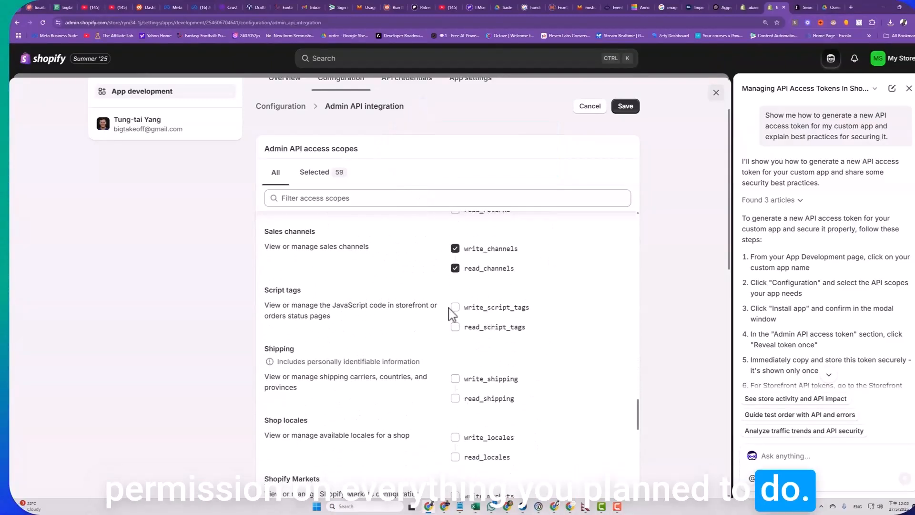
- Grant write and read scopes for script tags and shipping
{"action": "left_click", "coordinate": [455, 306]}
{"action": "left_click", "coordinate": [455, 326]}
{"action": "scroll", "coordinate": [458, 286], "scroll_direction": "down", "scroll_amount": 3}
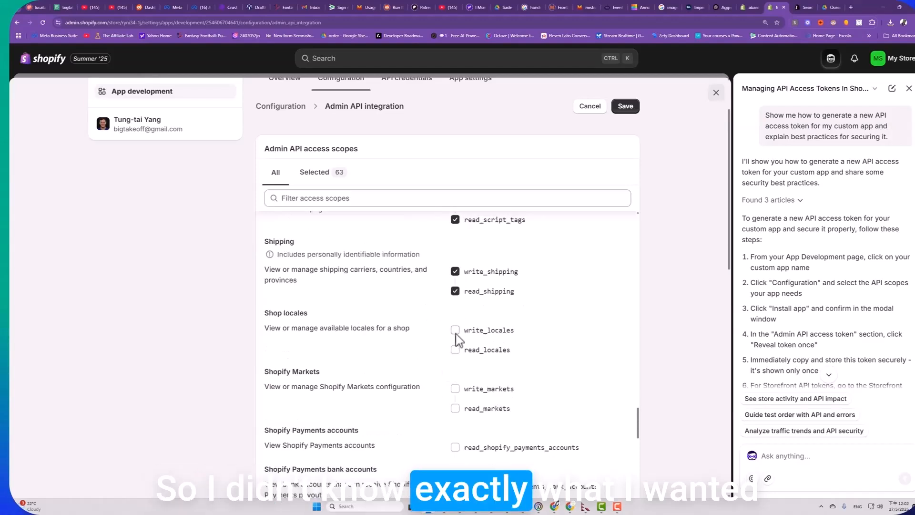
- Grant write and read scopes for shop locales and Shopify Markets, plus read_shopify_payments_accounts
{"action": "left_click", "coordinate": [455, 388]}
{"action": "left_click", "coordinate": [455, 407]}
{"action": "scroll", "coordinate": [458, 334], "scroll_direction": "down", "scroll_amount": 3}
{"action": "left_click", "coordinate": [455, 376]}
{"action": "scroll", "coordinate": [458, 381], "scroll_direction": "down", "scroll_amount": 3}
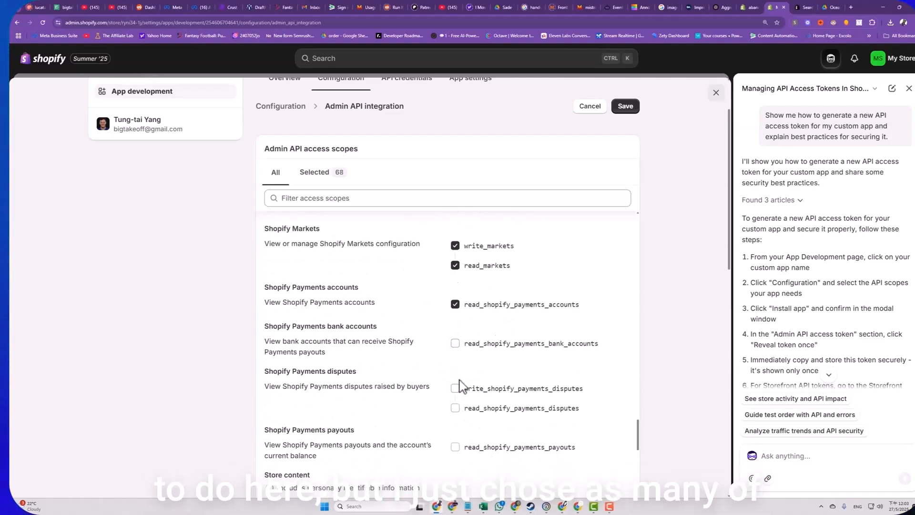
- Grant the store content scopes write_content and read_content
{"action": "scroll", "coordinate": [455, 373], "scroll_direction": "down", "scroll_amount": 5}
{"action": "left_click", "coordinate": [455, 361]}
{"action": "left_click", "coordinate": [455, 380]}
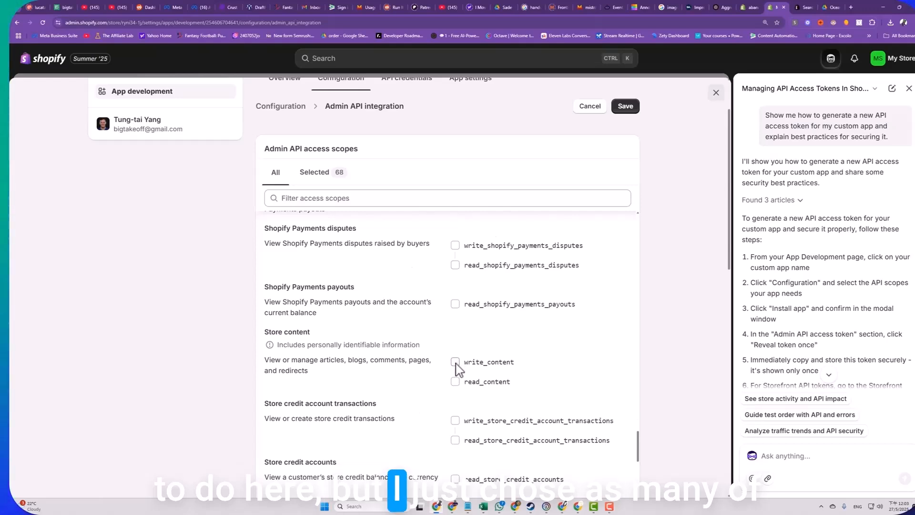
{"action": "scroll", "coordinate": [458, 371], "scroll_direction": "down", "scroll_amount": 3}
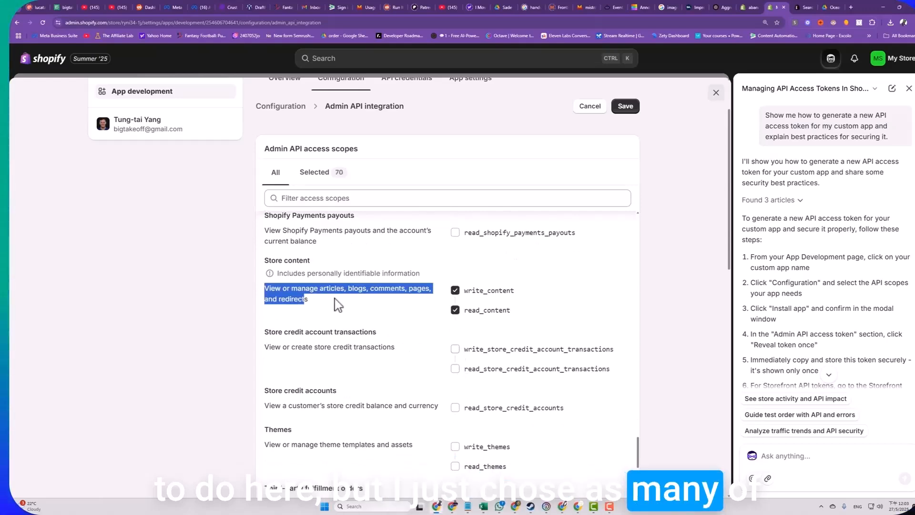
{"action": "scroll", "coordinate": [465, 353], "scroll_direction": "down", "scroll_amount": 3}
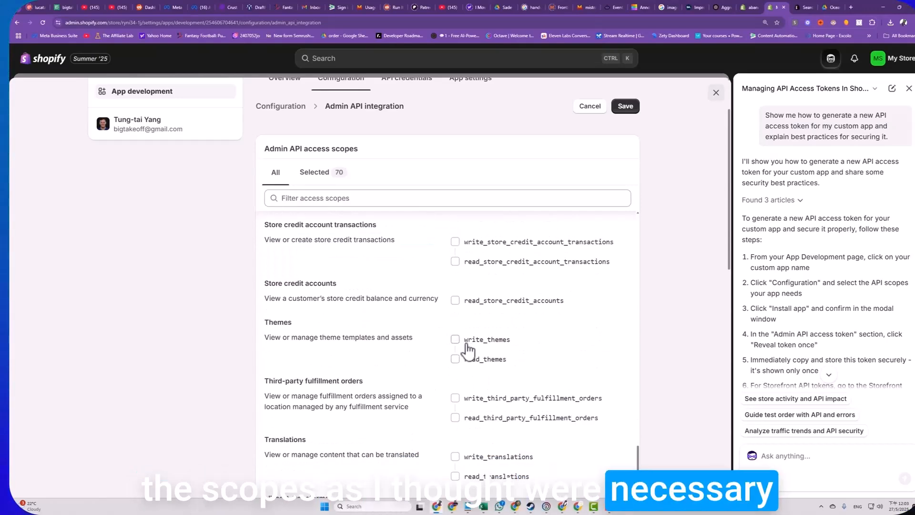
- Grant read_all_cart_transforms and the write and read scopes for all_checkout_completion_target_customizations
{"action": "scroll", "coordinate": [467, 350], "scroll_direction": "down", "scroll_amount": 5}
{"action": "left_click_drag", "start_coordinate": [268, 283], "coordinate": [458, 305]}
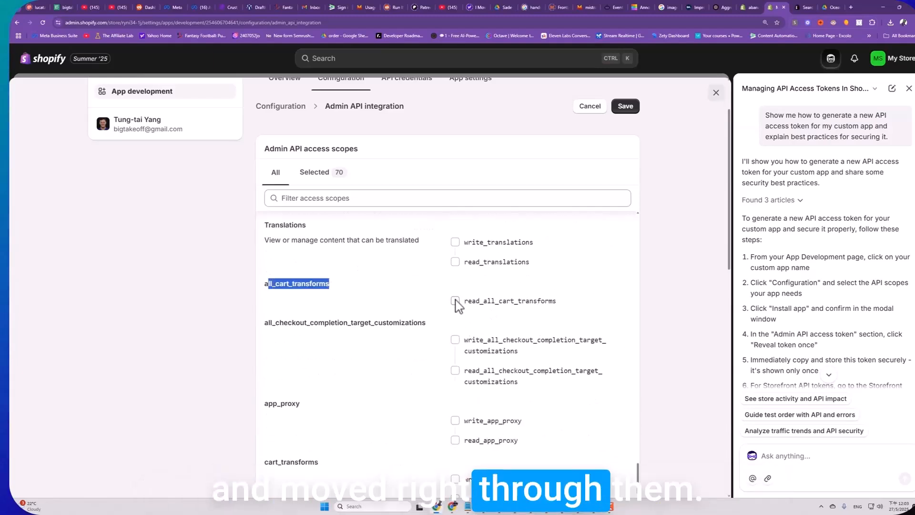
{"action": "left_click", "coordinate": [455, 301]}
{"action": "scroll", "coordinate": [464, 346], "scroll_direction": "down", "scroll_amount": 3}
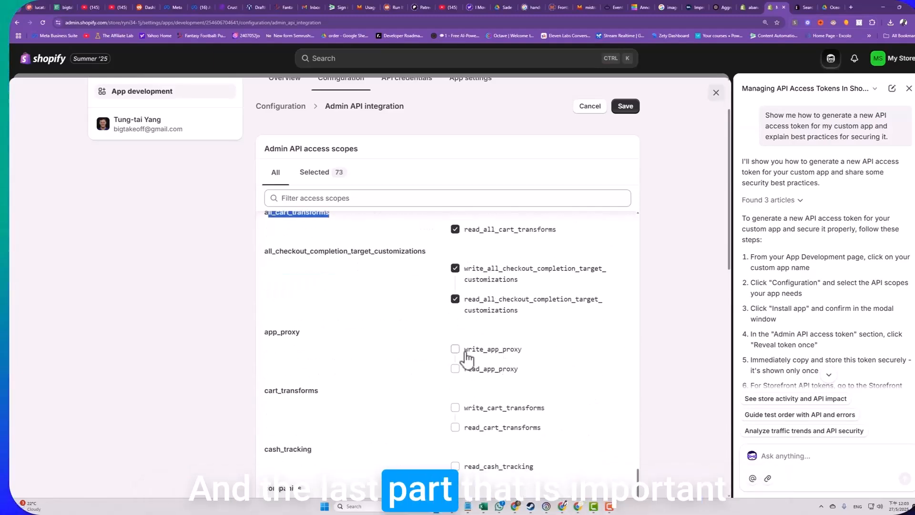
- Grant write and read scopes for app_proxy and cart_transforms
{"action": "left_click", "coordinate": [456, 313]}
{"action": "left_click", "coordinate": [455, 372]}
{"action": "scroll", "coordinate": [452, 353], "scroll_direction": "down", "scroll_amount": 3}
- Grant write and read scopes for marketing_integrated_campaigns and order_submission_rules, plus read_shopify_payments_provider_accounts_sensitive
{"action": "scroll", "coordinate": [453, 334], "scroll_direction": "down", "scroll_amount": 5}
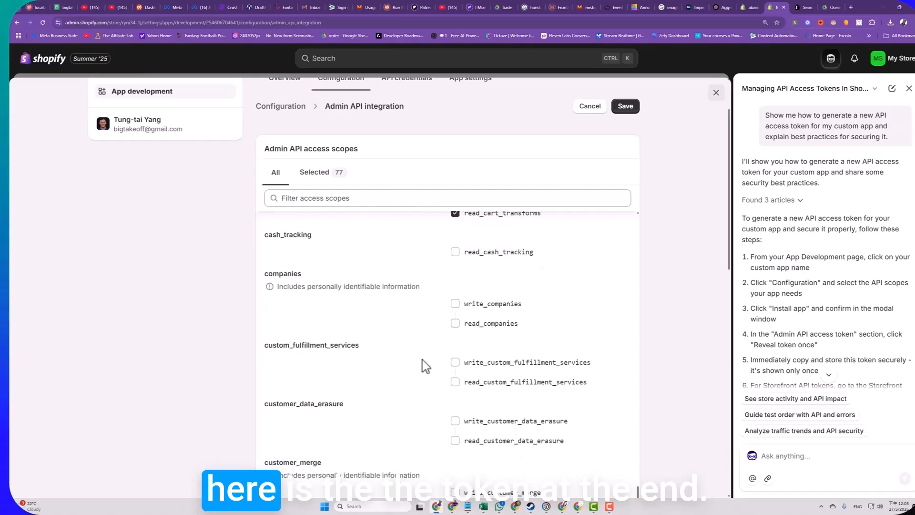
{"action": "scroll", "coordinate": [455, 353], "scroll_direction": "down", "scroll_amount": 4}
{"action": "scroll", "coordinate": [455, 353], "scroll_direction": "down", "scroll_amount": 15}
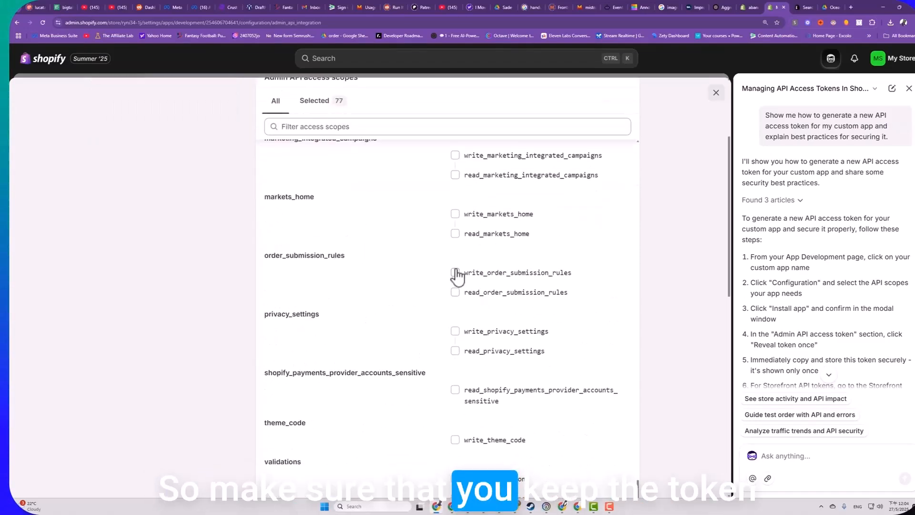
{"action": "left_click", "coordinate": [456, 272]}
{"action": "scroll", "coordinate": [456, 274], "scroll_direction": "up", "scroll_amount": 1}
{"action": "left_click", "coordinate": [456, 227]}
{"action": "scroll", "coordinate": [455, 253], "scroll_direction": "up", "scroll_amount": 1}
{"action": "scroll", "coordinate": [454, 286], "scroll_direction": "down", "scroll_amount": 2}
{"action": "left_click", "coordinate": [454, 387]}
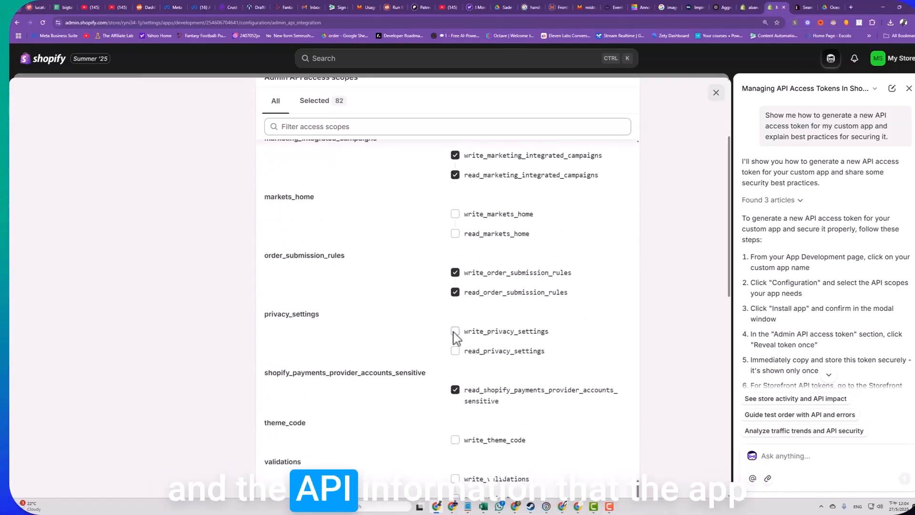
- Grant write_privacy_settings and read_privacy_settings, and save the Admin API integration configuration
{"action": "left_click", "coordinate": [455, 331]}
{"action": "left_click", "coordinate": [455, 351]}
{"action": "scroll", "coordinate": [455, 352], "scroll_direction": "down", "scroll_amount": 4}
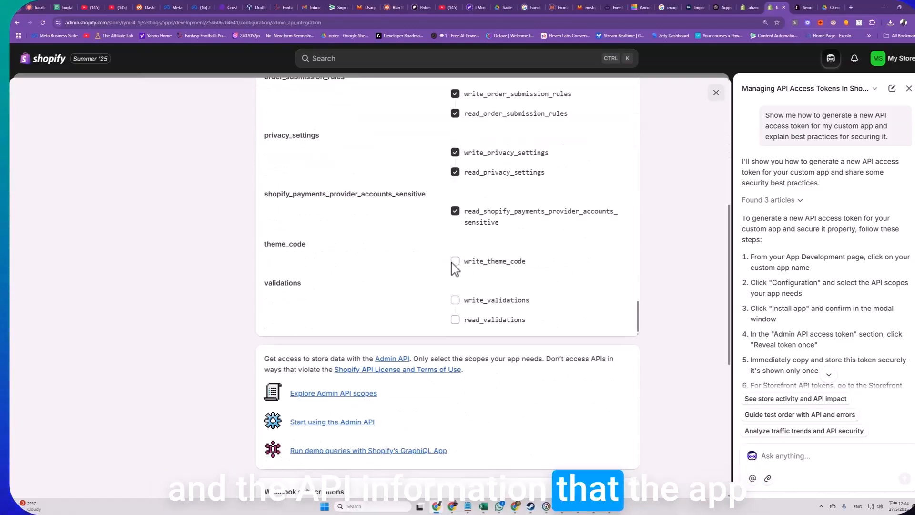
{"action": "scroll", "coordinate": [458, 312], "scroll_direction": "down", "scroll_amount": 7}
{"action": "left_click", "coordinate": [625, 435]}
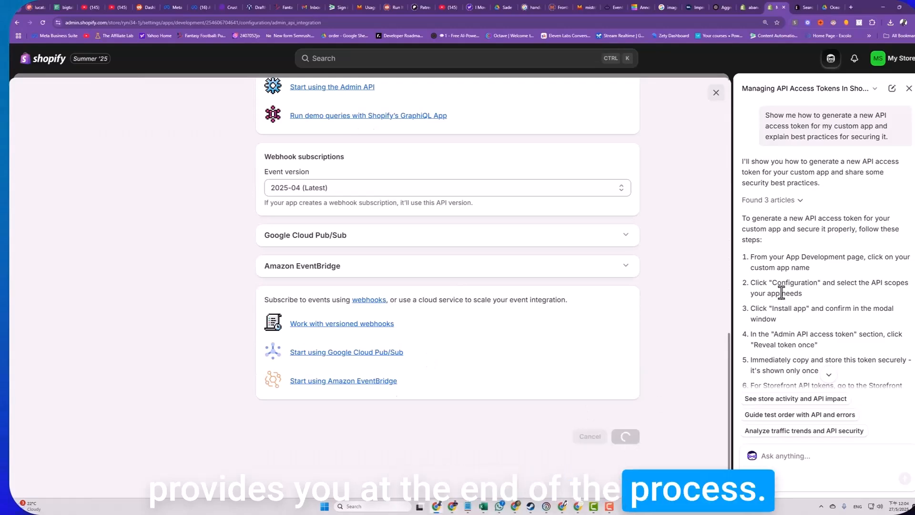
{"action": "scroll", "coordinate": [623, 341], "scroll_direction": "up", "scroll_amount": 5}
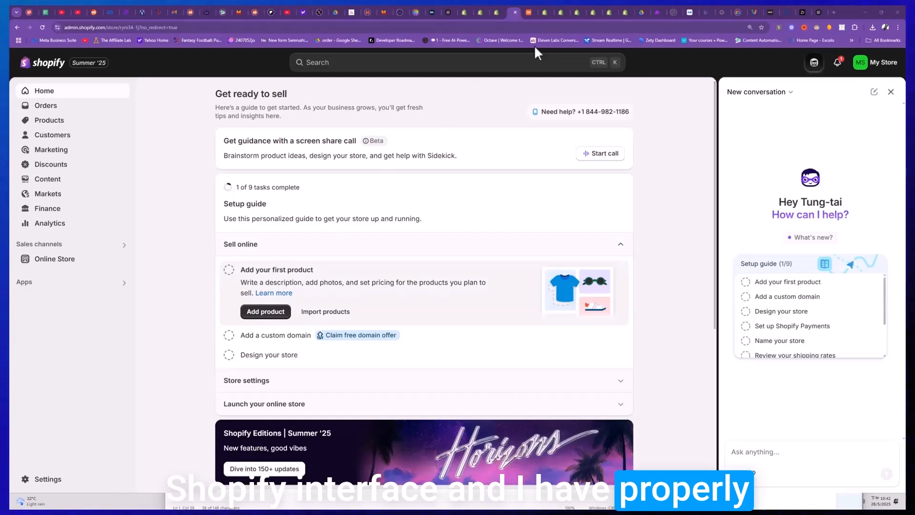
- Open the abandonedCheckouts query reference in the Shopify developer docs, and start signing in to Make with Google
{"action": "left_click", "coordinate": [465, 12]}
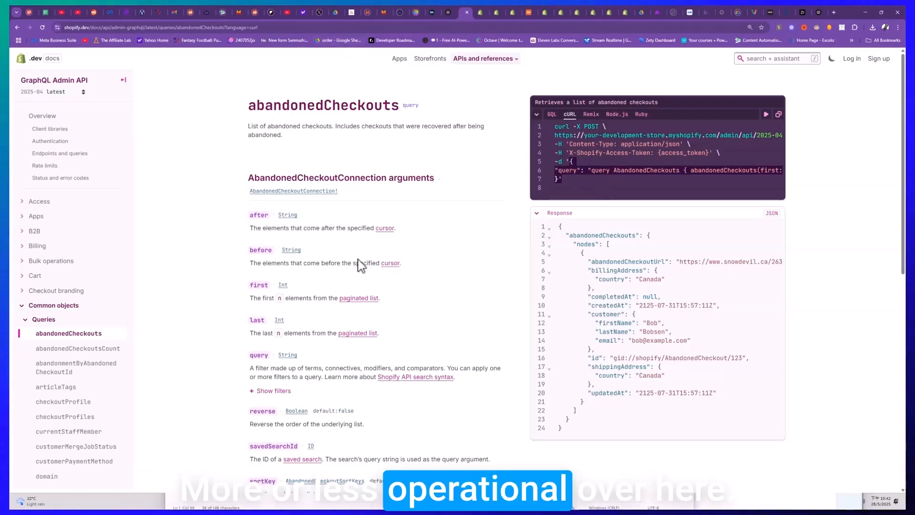
{"action": "left_click", "coordinate": [656, 9]}
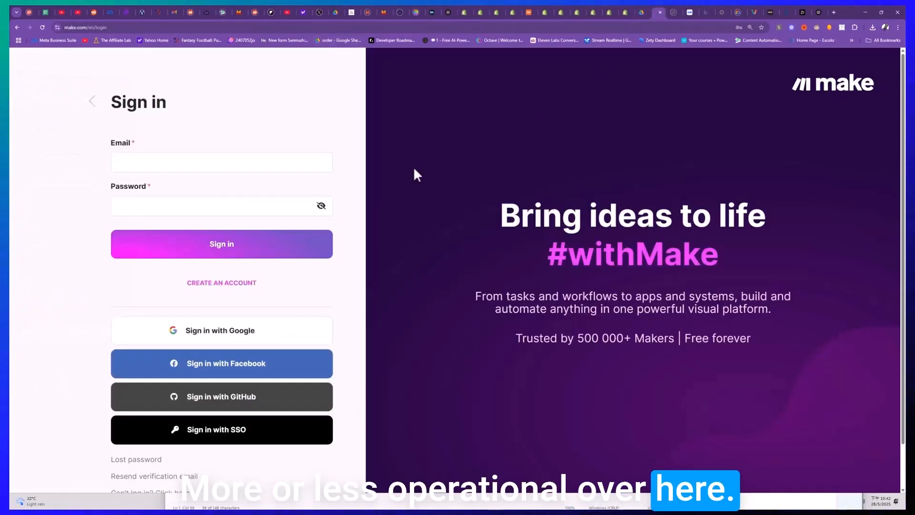
{"action": "left_click", "coordinate": [237, 338]}
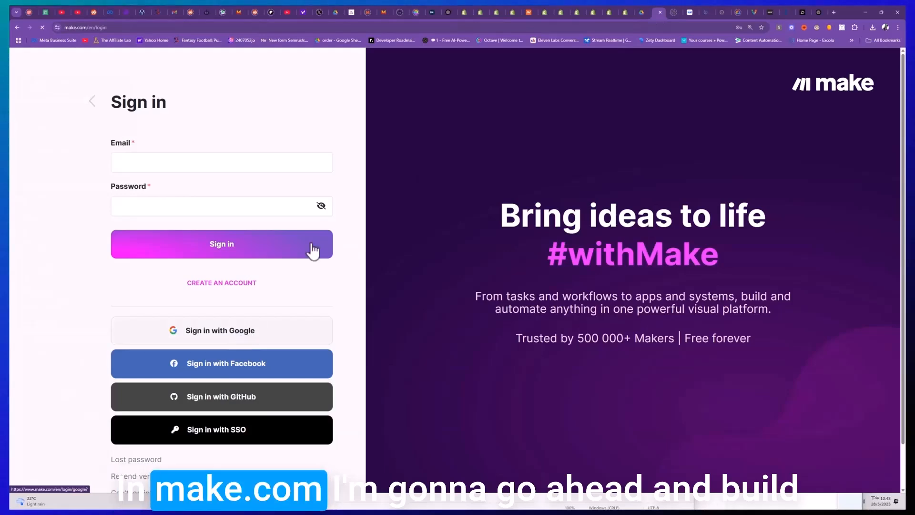
- Switch back to the Shopify admin and check the Online Store themes page for the store's password protection
{"action": "left_click", "coordinate": [478, 13]}
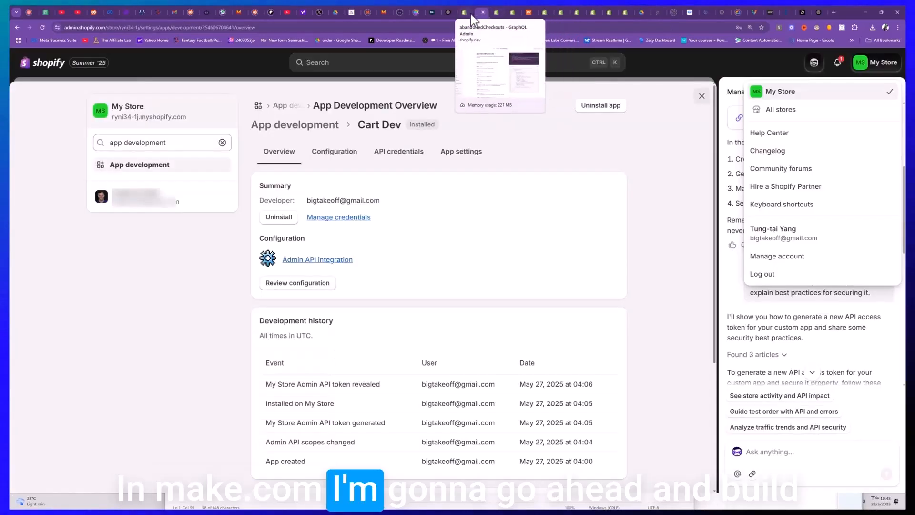
{"action": "left_click", "coordinate": [496, 12]}
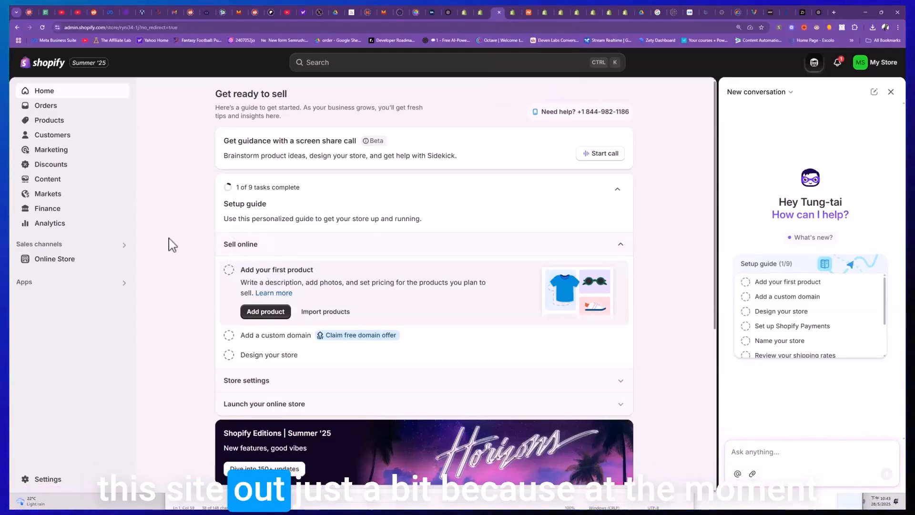
{"action": "left_click", "coordinate": [61, 262]}
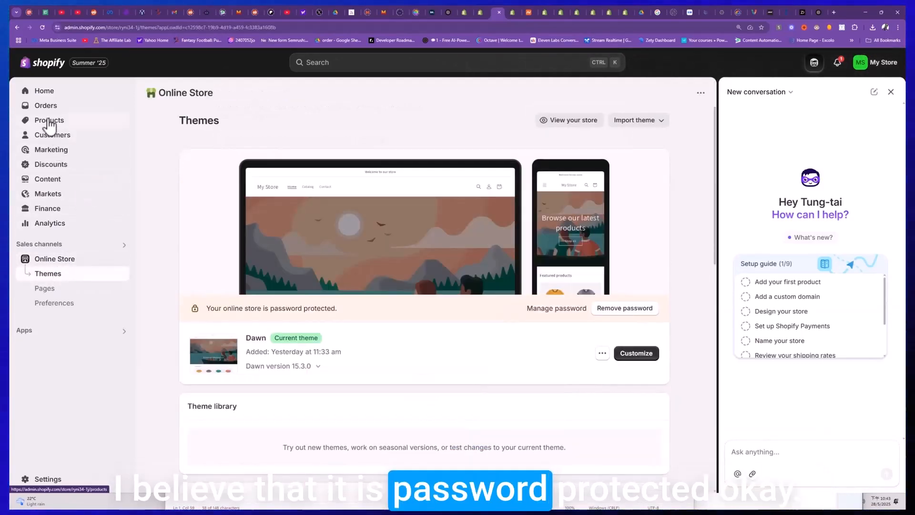
{"action": "left_click", "coordinate": [47, 91]}
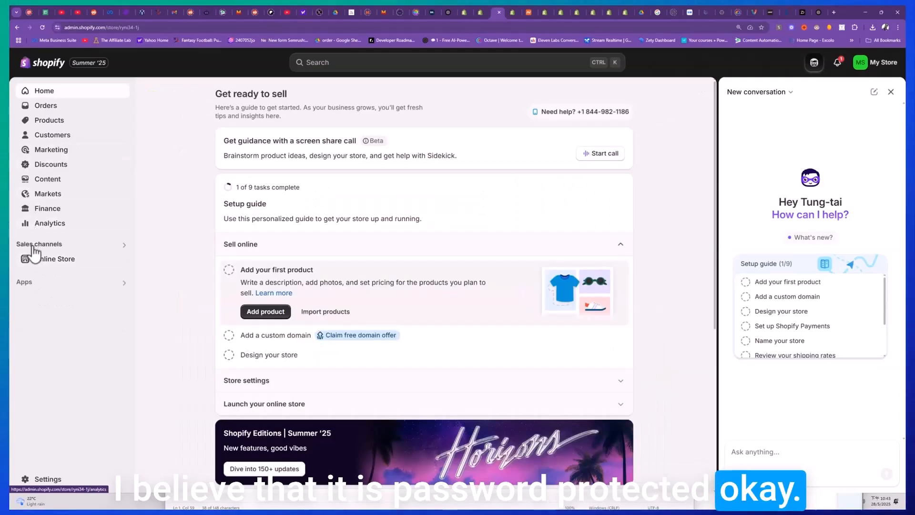
{"action": "left_click", "coordinate": [54, 259]}
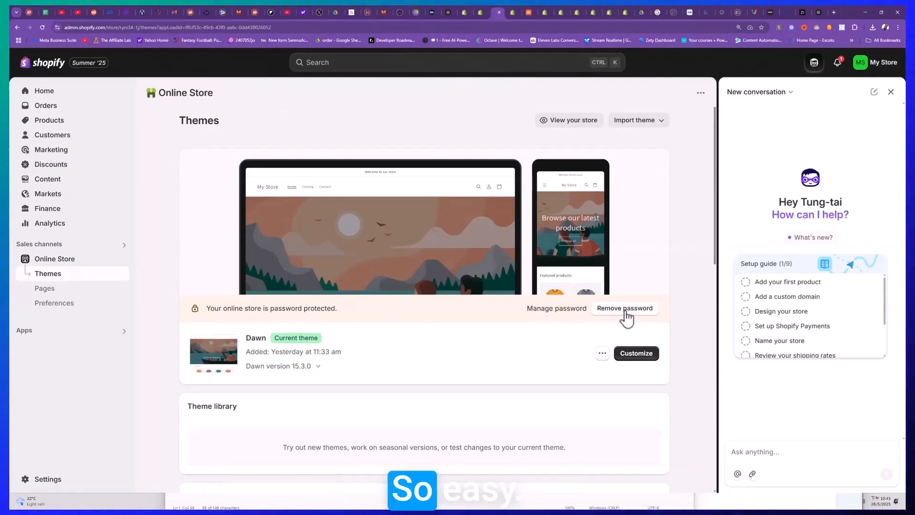
- Start adding the store's first product and set its title to "Widget"
{"action": "left_click", "coordinate": [44, 93]}
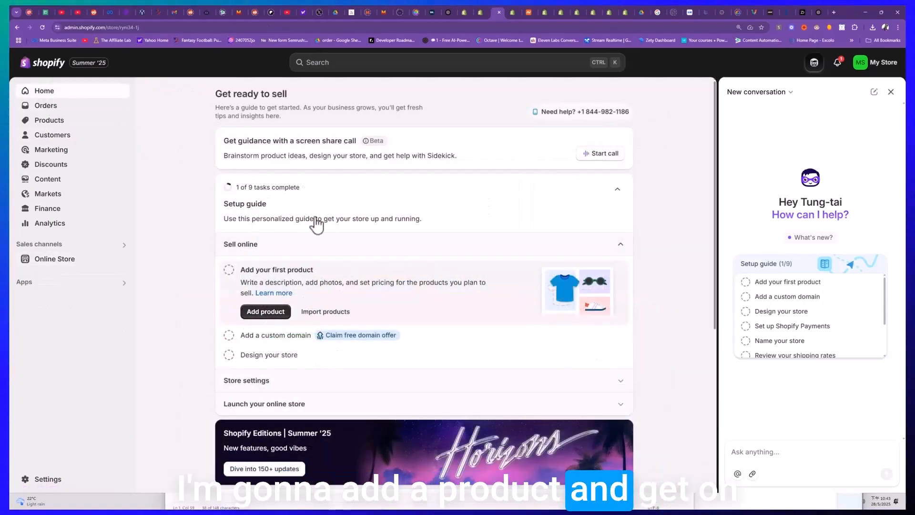
{"action": "left_click", "coordinate": [265, 312]}
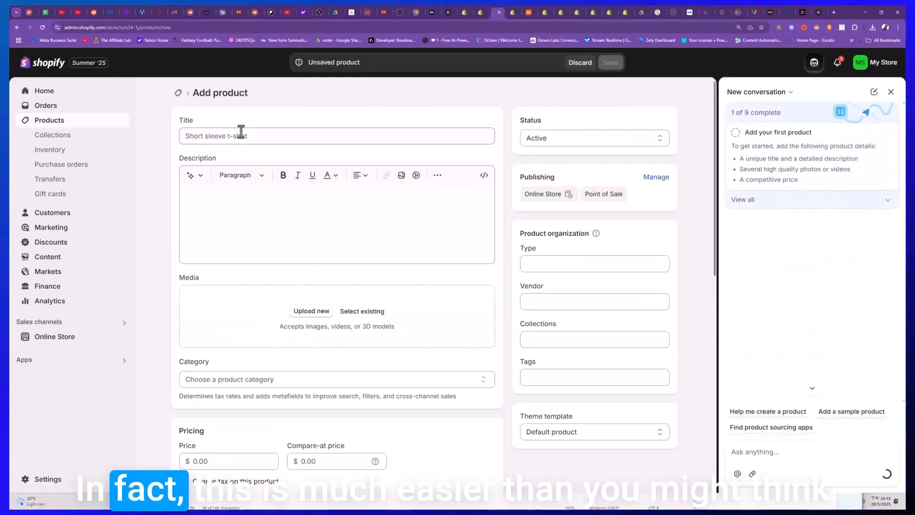
{"action": "left_click", "coordinate": [241, 133]}
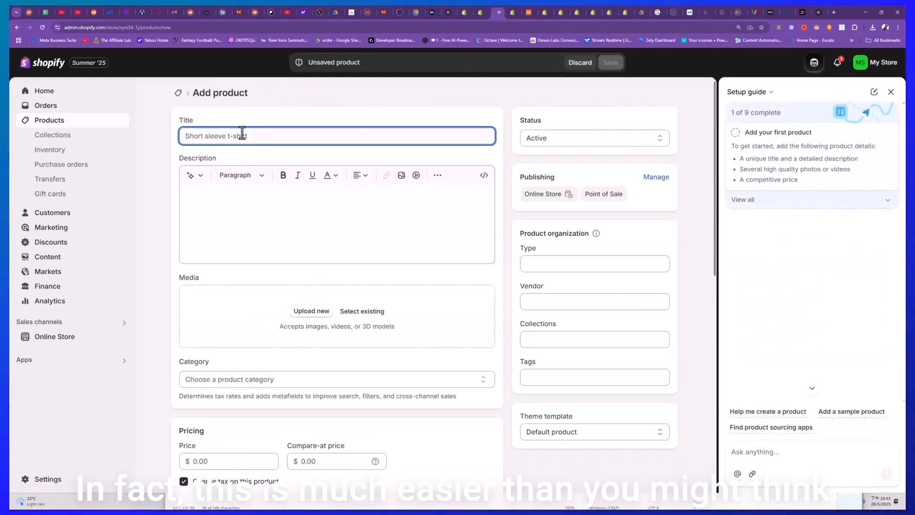
{"action": "type", "text": "Widget"}
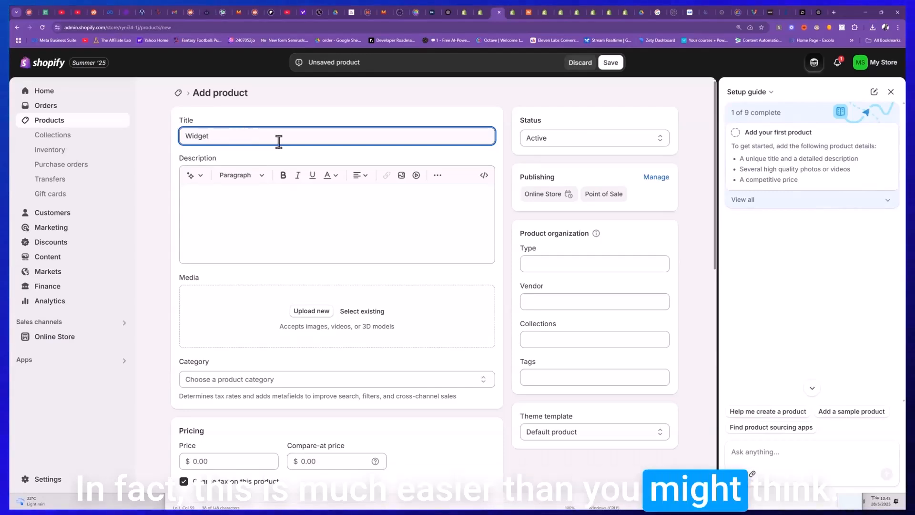
- Set the Widget product's description to "A great widget"
{"action": "left_click", "coordinate": [272, 218]}
{"action": "type", "text": "A great widget."}
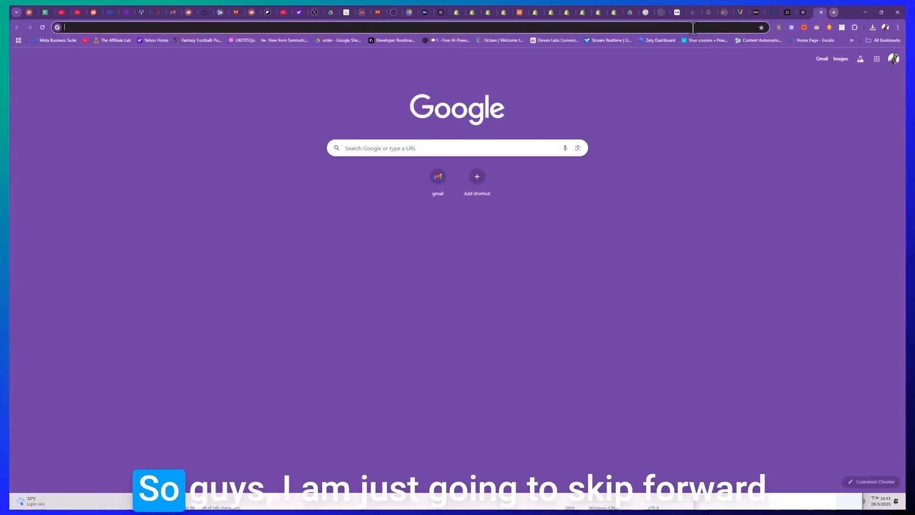
- Search the web for "widget pictures" and look through the image and general results for a product picture
{"action": "type", "text": "w"}
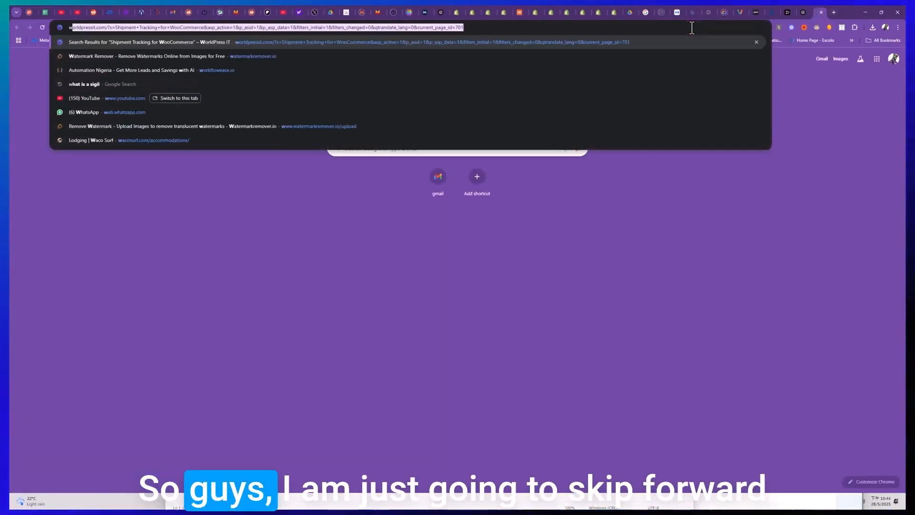
{"action": "type", "text": "idget pic"}
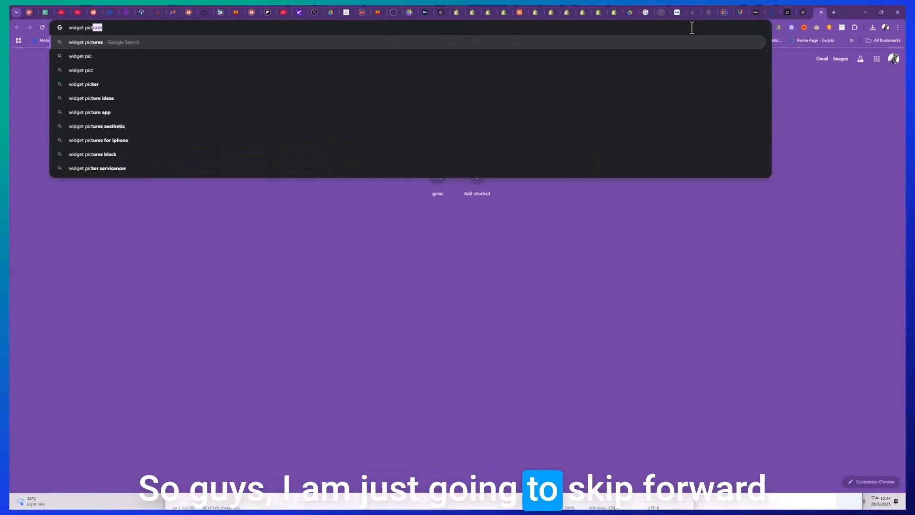
{"action": "key", "text": "Return"}
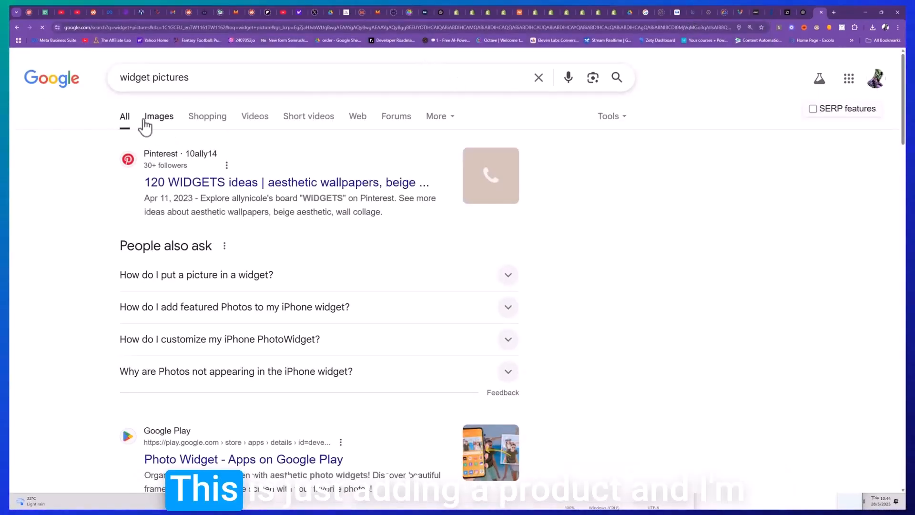
{"action": "left_click", "coordinate": [150, 119]}
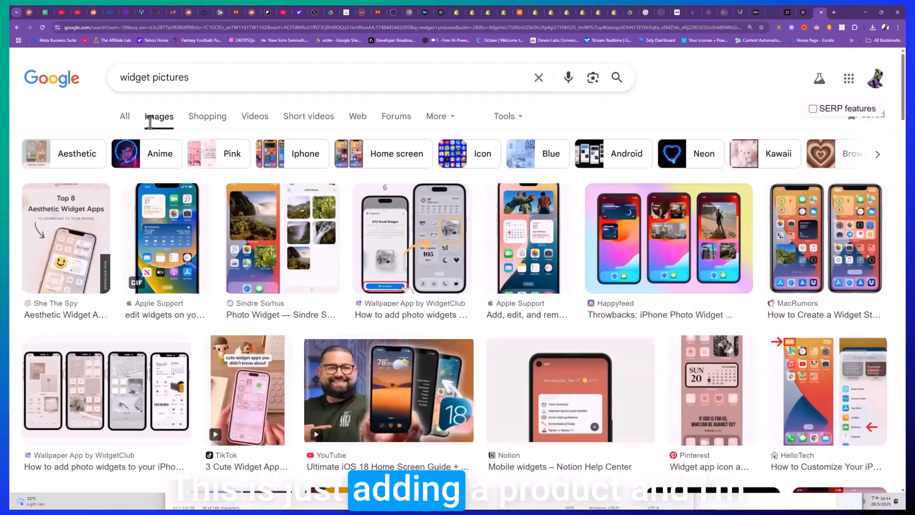
{"action": "left_click", "coordinate": [126, 120]}
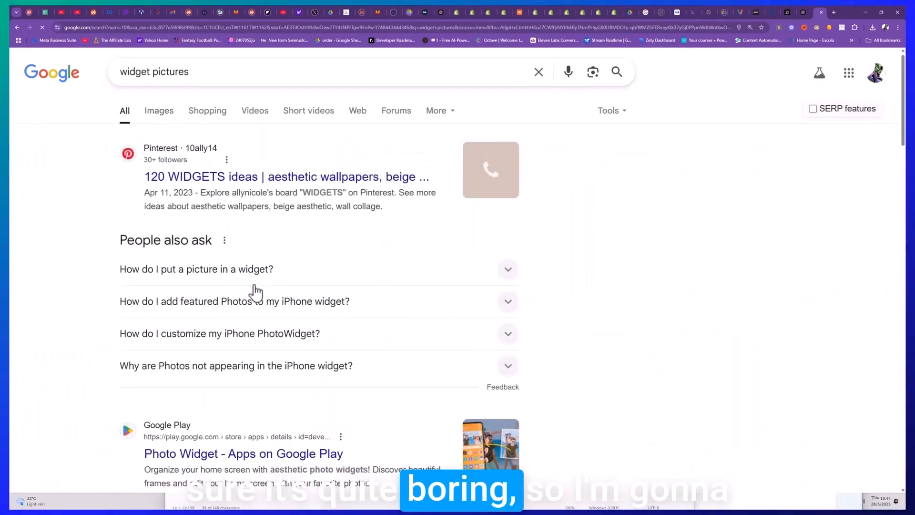
{"action": "scroll", "coordinate": [255, 292], "scroll_direction": "down", "scroll_amount": 3}
{"action": "scroll", "coordinate": [256, 292], "scroll_direction": "up", "scroll_amount": 3}
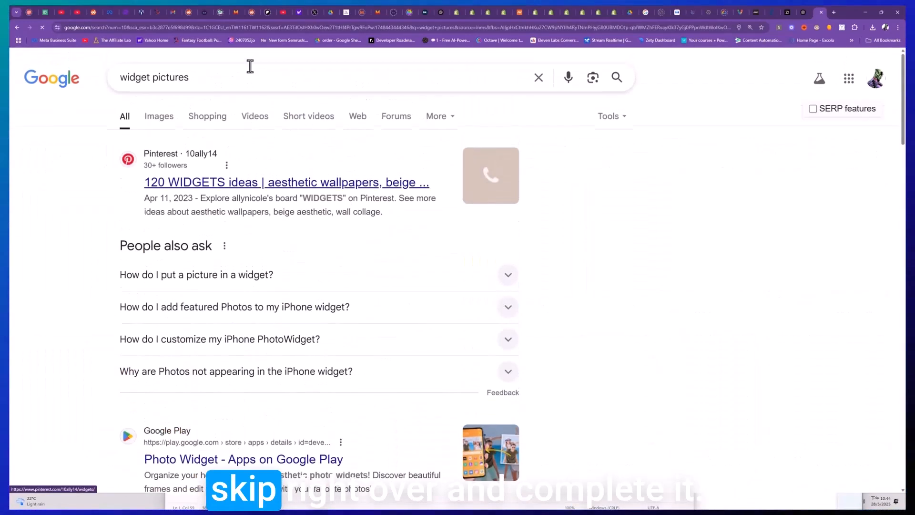
{"action": "left_click", "coordinate": [835, 12]}
{"action": "left_click", "coordinate": [640, 27]}
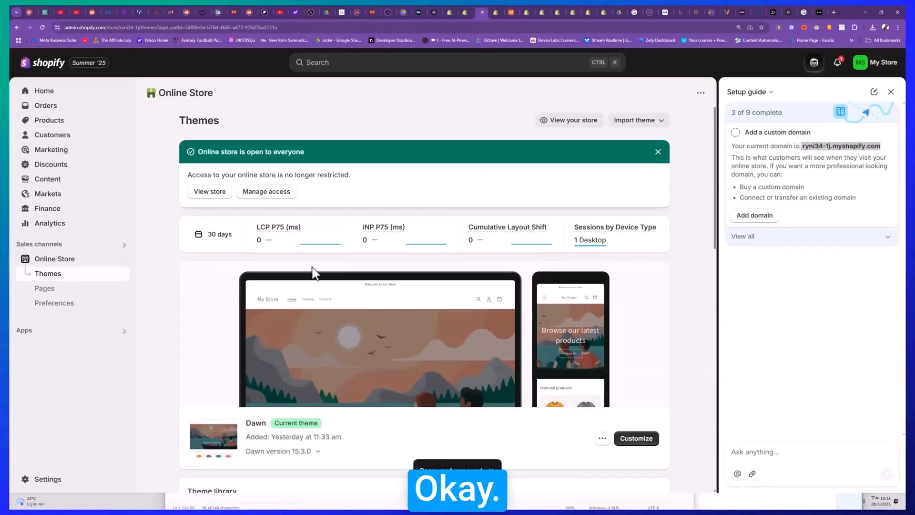
- View the live online store and open the Widget product from the home page's featured products
{"action": "left_click", "coordinate": [206, 192]}
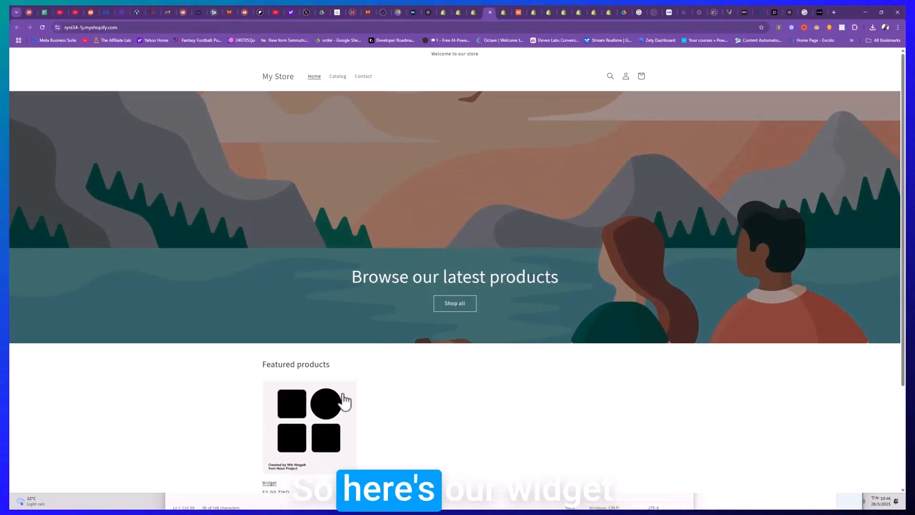
{"action": "scroll", "coordinate": [307, 328], "scroll_direction": "down", "scroll_amount": 2}
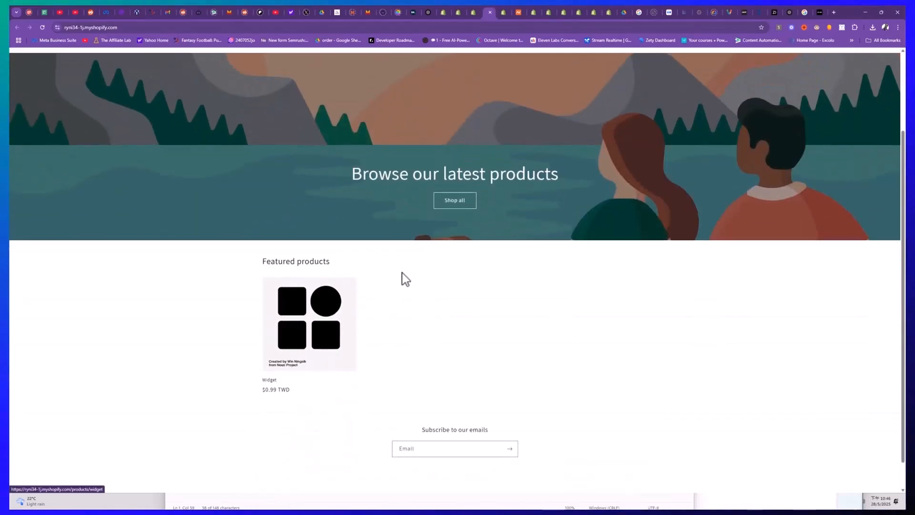
{"action": "scroll", "coordinate": [402, 271], "scroll_direction": "up", "scroll_amount": 2}
{"action": "scroll", "coordinate": [351, 322], "scroll_direction": "down", "scroll_amount": 3}
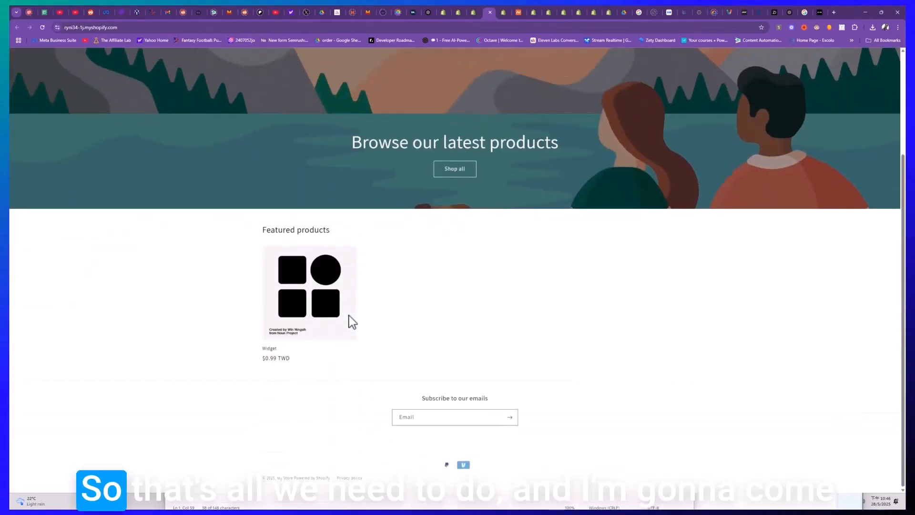
{"action": "scroll", "coordinate": [343, 339], "scroll_direction": "up", "scroll_amount": 3}
{"action": "left_click", "coordinate": [444, 278]}
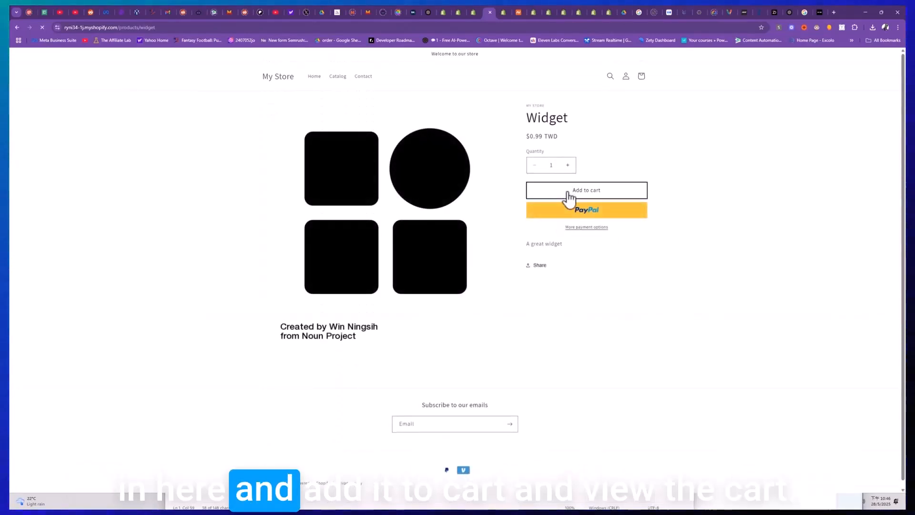
- Add one Widget to the cart, then proceed from the cart to checkout
{"action": "left_click", "coordinate": [568, 193]}
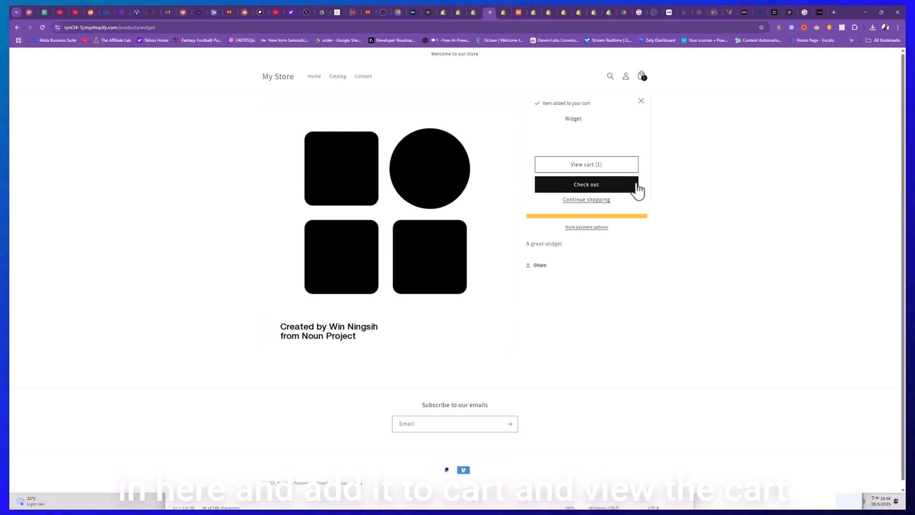
{"action": "left_click", "coordinate": [582, 167]}
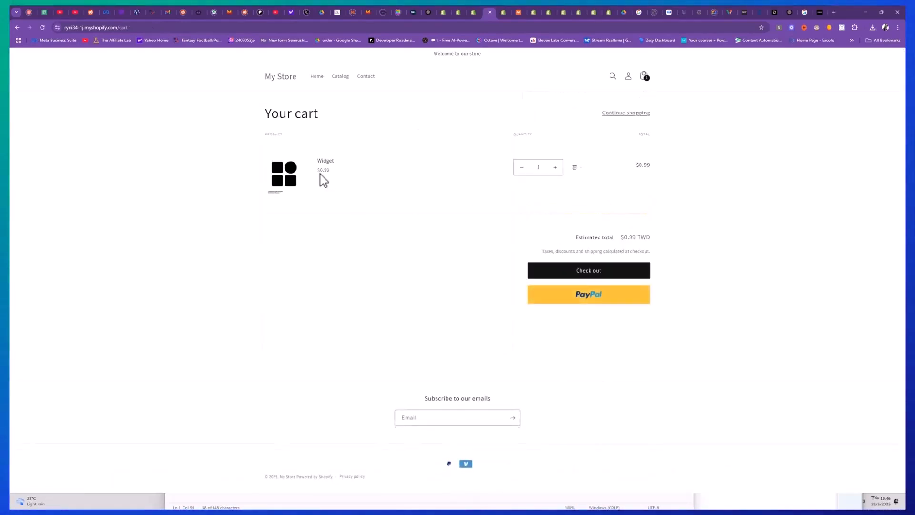
{"action": "left_click", "coordinate": [541, 271]}
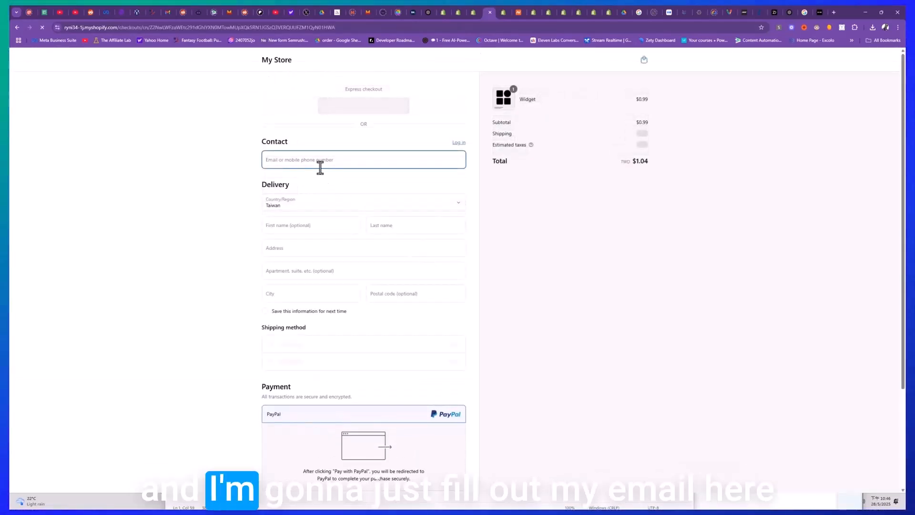
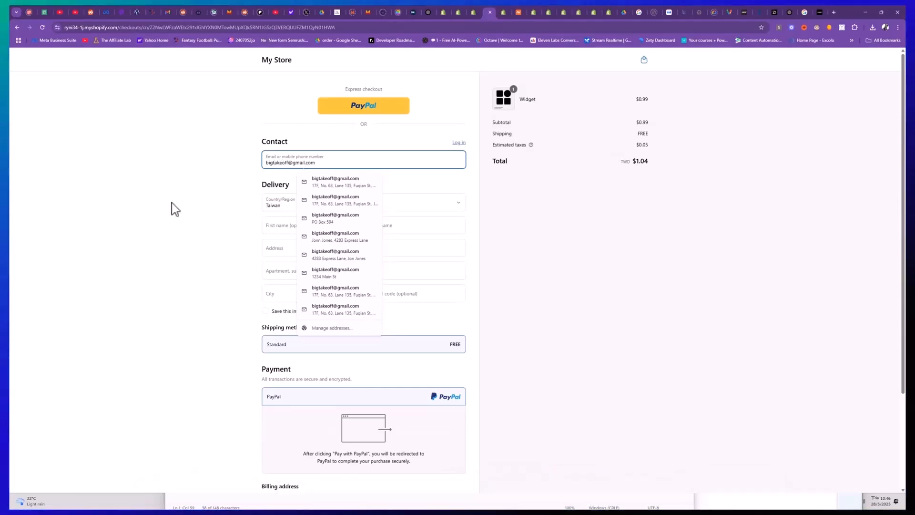
- Fill in the checkout's contact e-mail using the saved e-mail address
{"action": "left_click", "coordinate": [172, 203]}
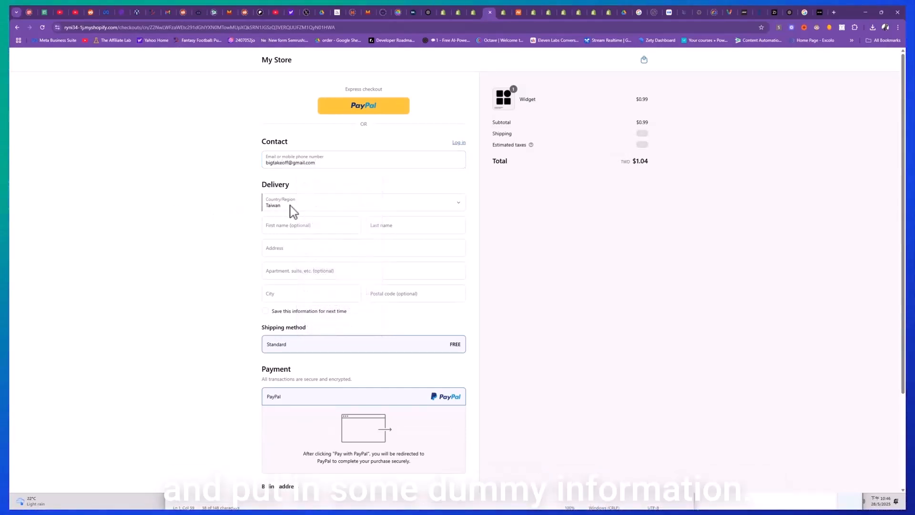
- Fill in the delivery details with a dummy first and last name and the suggested street address, and save the information for next time
{"action": "left_click", "coordinate": [301, 225]}
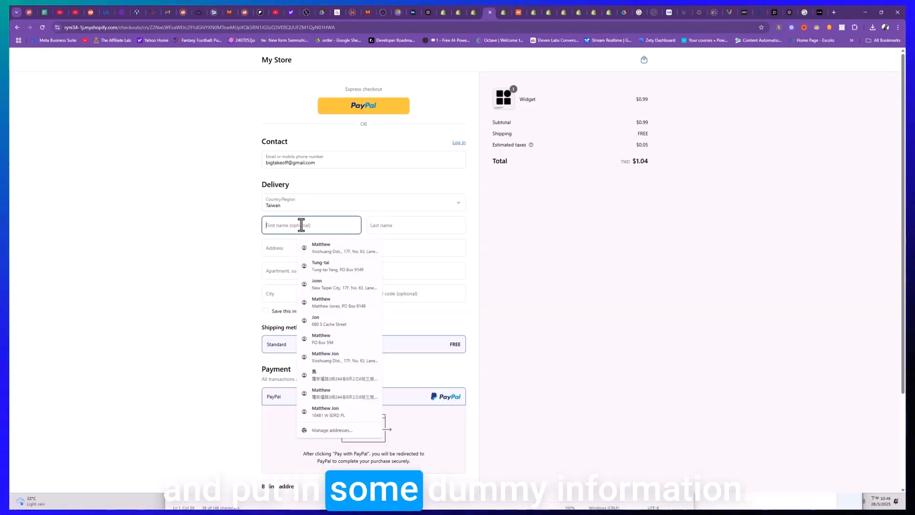
{"action": "type", "text": "chris"}
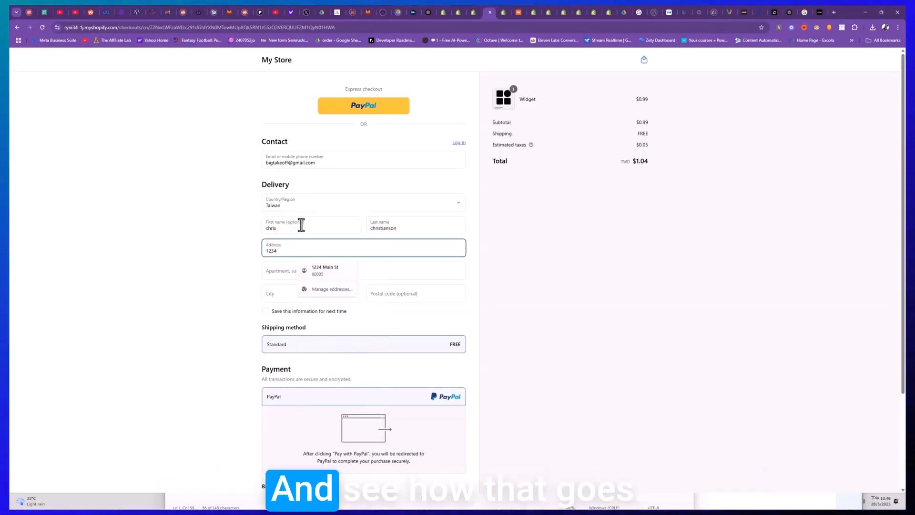
{"action": "left_click", "coordinate": [331, 268]}
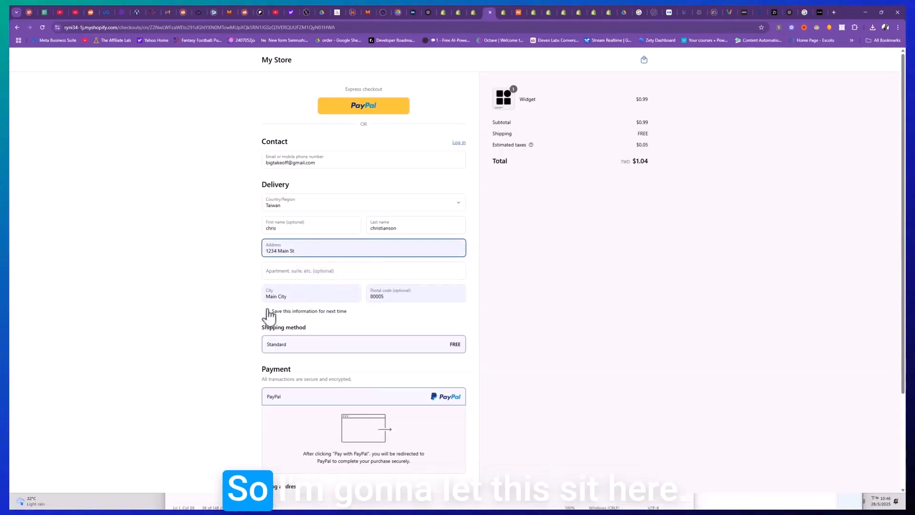
{"action": "scroll", "coordinate": [380, 379], "scroll_direction": "down", "scroll_amount": 3}
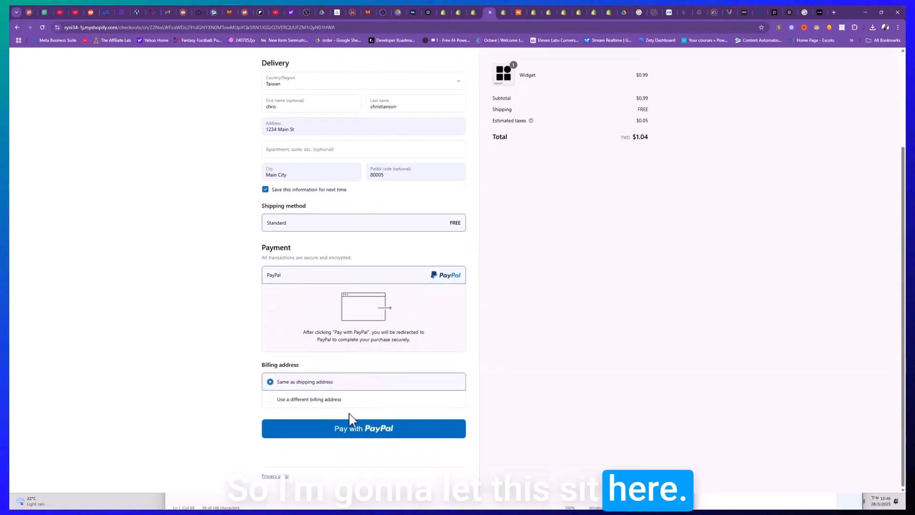
{"action": "scroll", "coordinate": [396, 408], "scroll_direction": "up", "scroll_amount": 3}
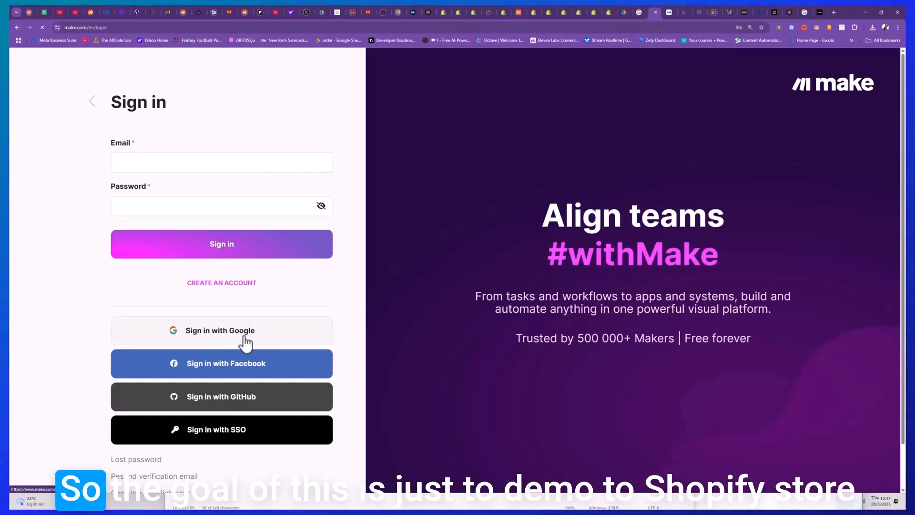
- Switch to Make and sign in with the existing Google account
{"action": "left_click", "coordinate": [246, 341]}
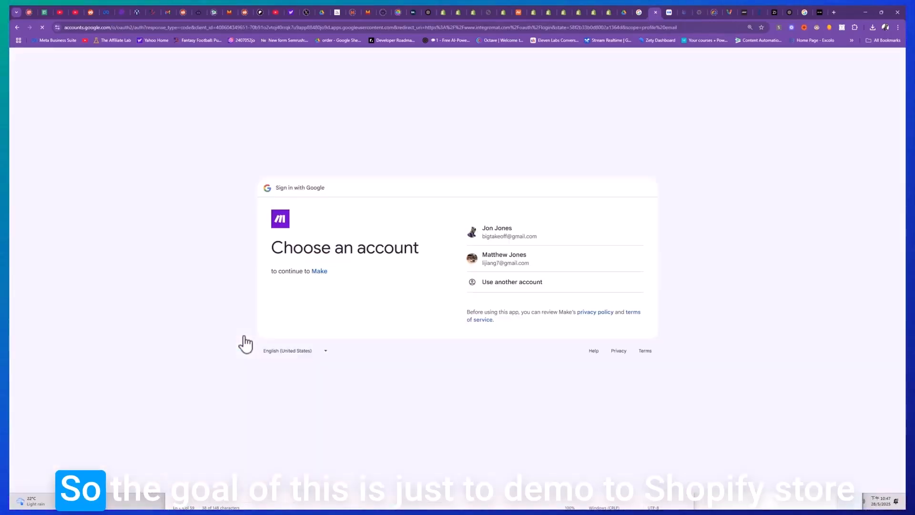
{"action": "left_click", "coordinate": [524, 241]}
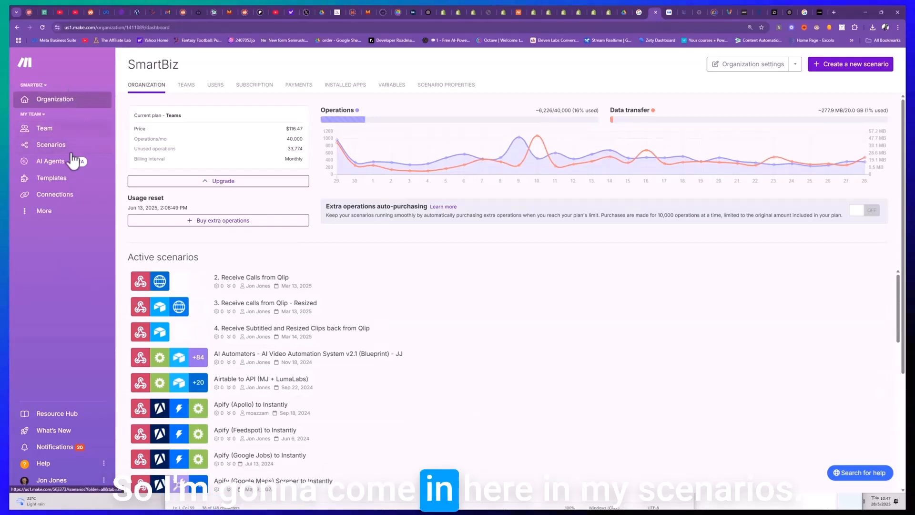
- Search the Make scenarios for "shopify" and open the Shopify scenario
{"action": "left_click", "coordinate": [50, 145]}
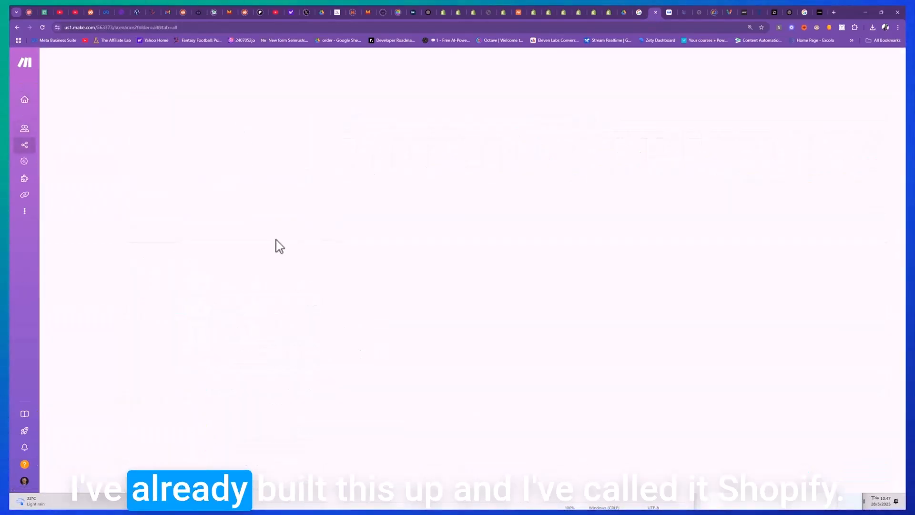
{"action": "left_click", "coordinate": [112, 61]}
{"action": "type", "text": "sh"}
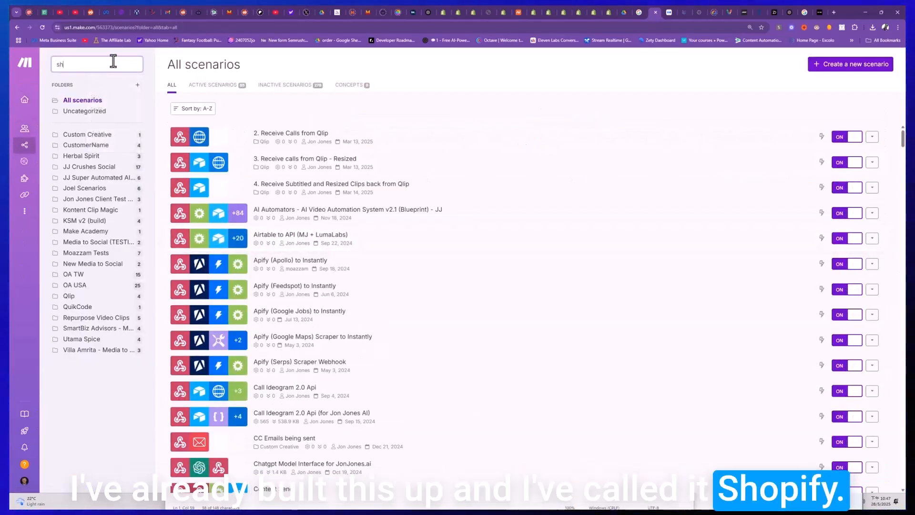
{"action": "type", "text": "opify"}
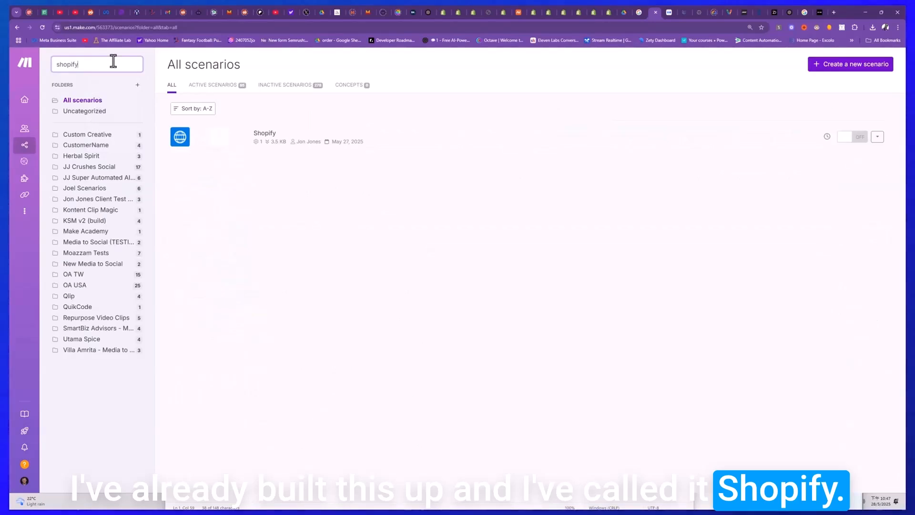
{"action": "left_click", "coordinate": [289, 147]}
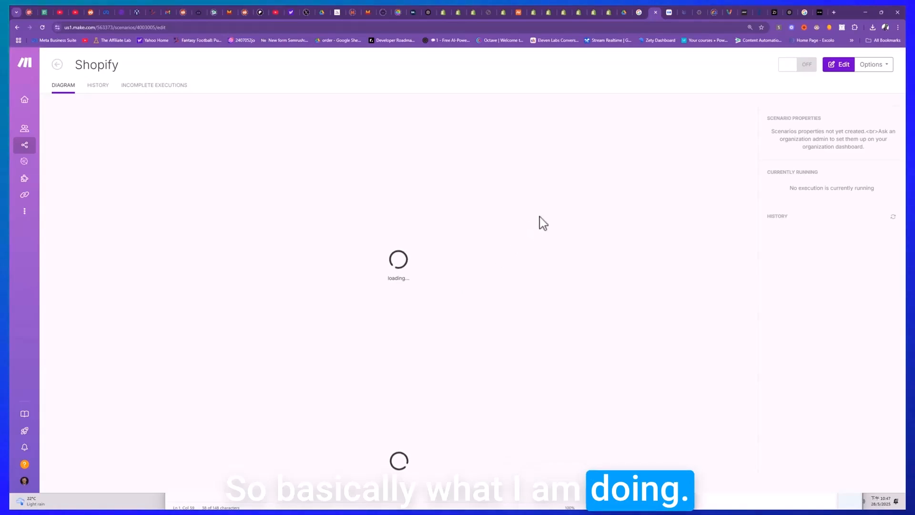
- Open the HTTP request module in the scenario editor and examine its URL, access token header and AbandonedCheckouts request content
{"action": "left_click", "coordinate": [399, 243]}
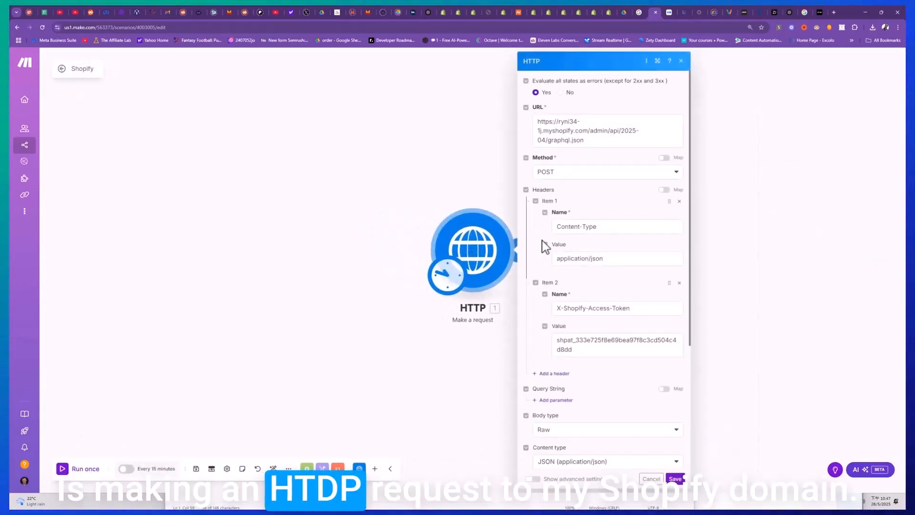
{"action": "left_click", "coordinate": [563, 121]}
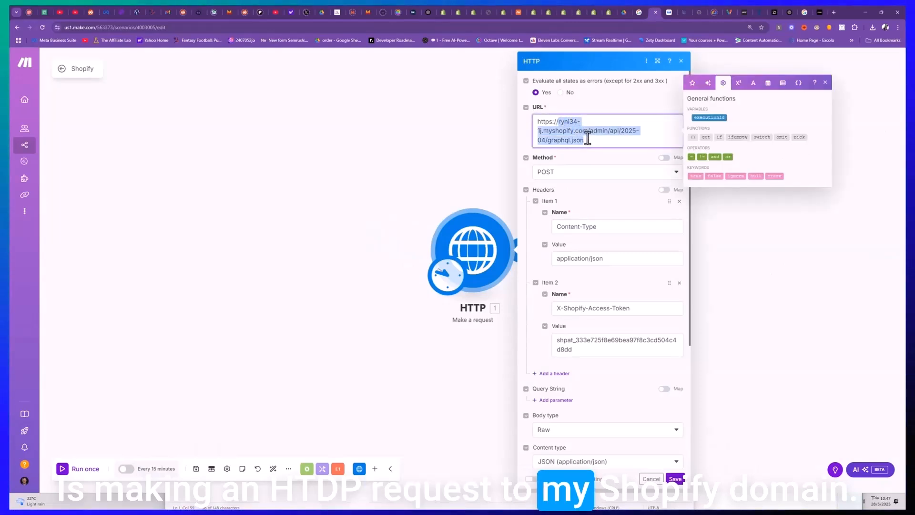
{"action": "left_click_drag", "start_coordinate": [591, 130], "coordinate": [591, 128]}
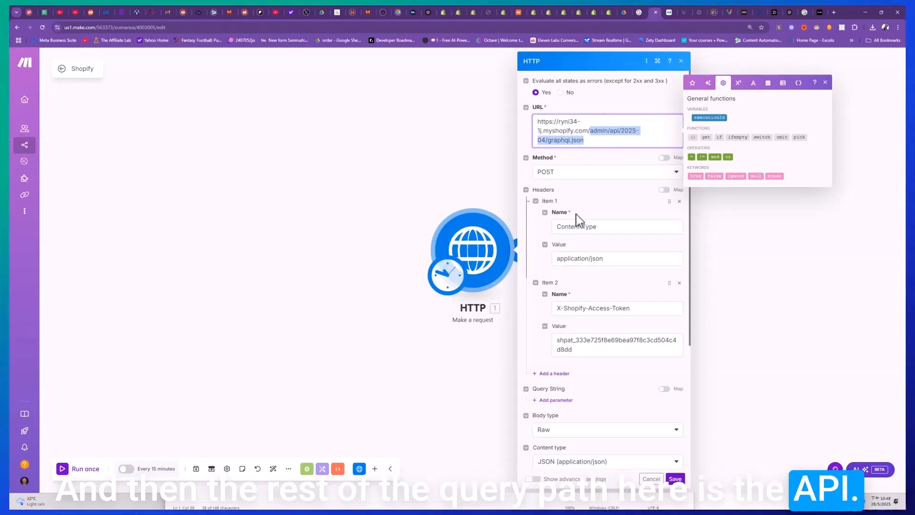
{"action": "scroll", "coordinate": [600, 295], "scroll_direction": "down", "scroll_amount": 1}
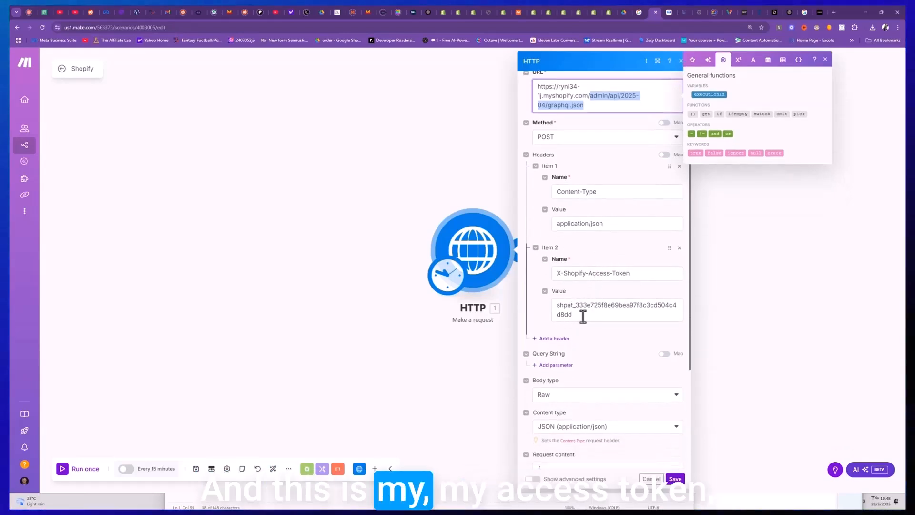
{"action": "left_click_drag", "start_coordinate": [586, 317], "coordinate": [551, 303]}
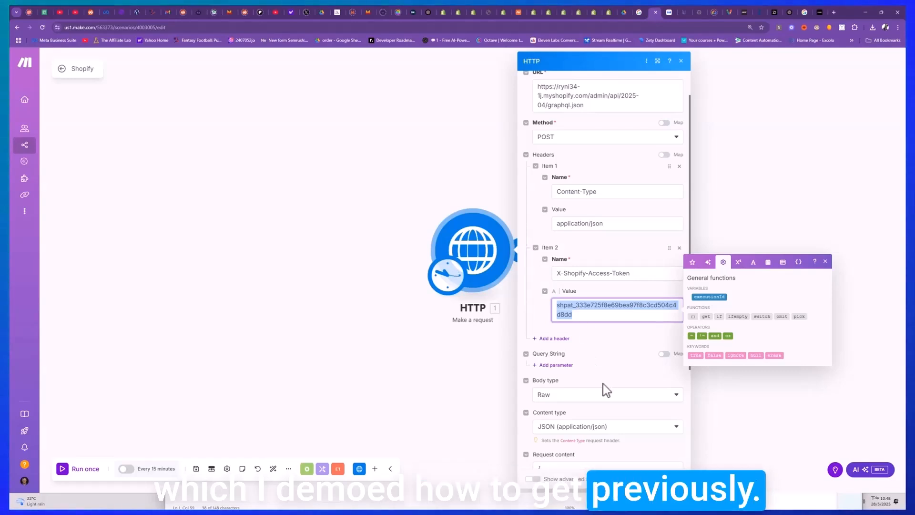
{"action": "scroll", "coordinate": [605, 390], "scroll_direction": "down", "scroll_amount": 3}
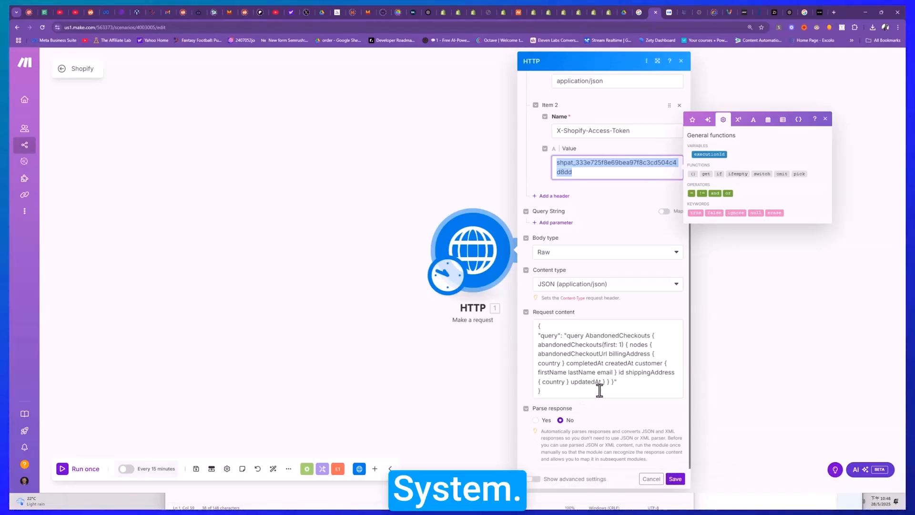
- Save the HTTP module with response parsing enabled and run the scenario once
{"action": "left_click", "coordinate": [674, 478]}
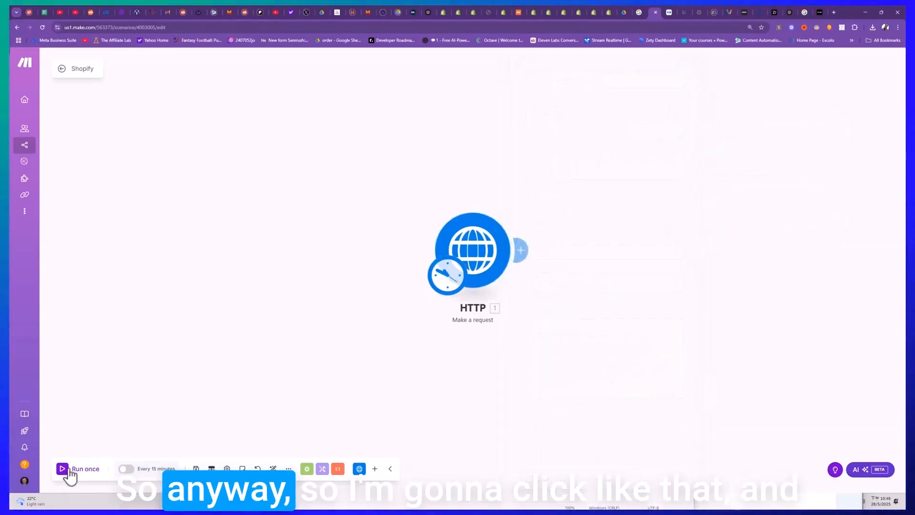
{"action": "left_click", "coordinate": [69, 471]}
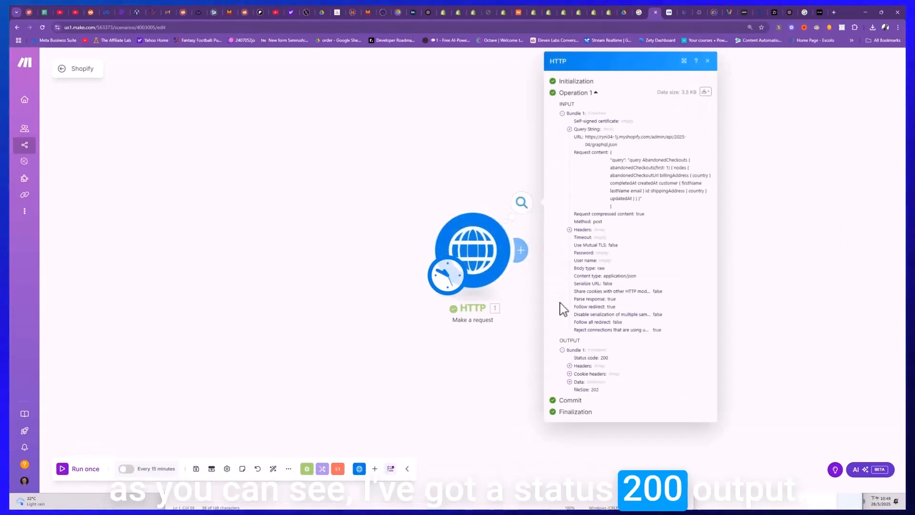
- Expand the data, extensions, cost and throttleStatus collections in the HTTP run's output and examine the abandonedCheckouts nodes
{"action": "left_click", "coordinate": [569, 381]}
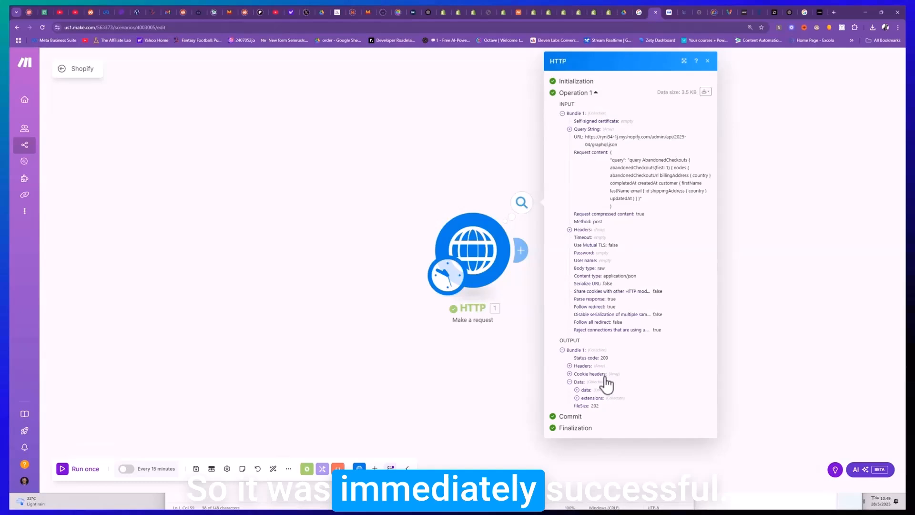
{"action": "left_click", "coordinate": [576, 397]}
{"action": "left_click", "coordinate": [583, 406]}
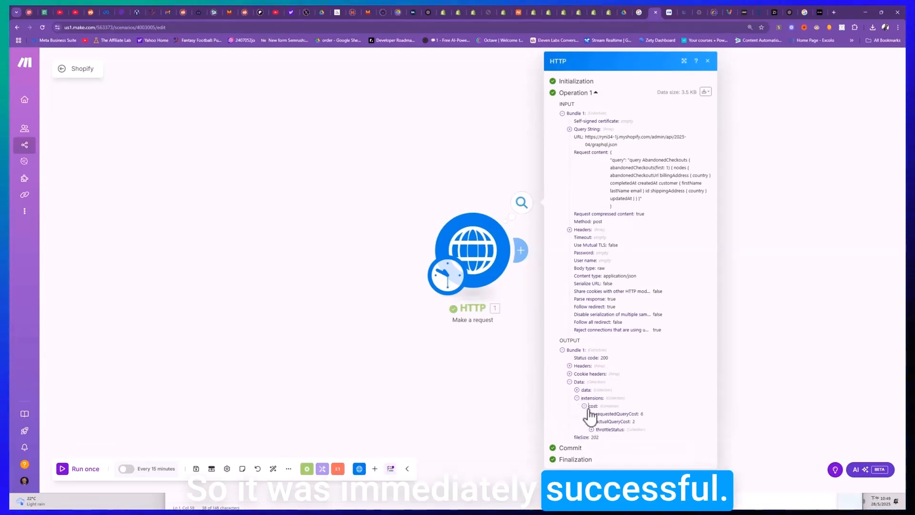
{"action": "left_click", "coordinate": [591, 430]}
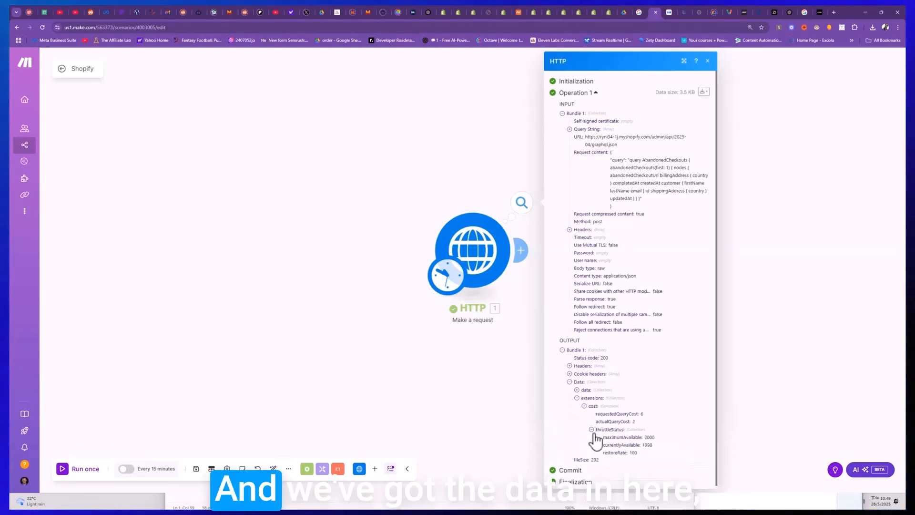
{"action": "left_click", "coordinate": [577, 390]}
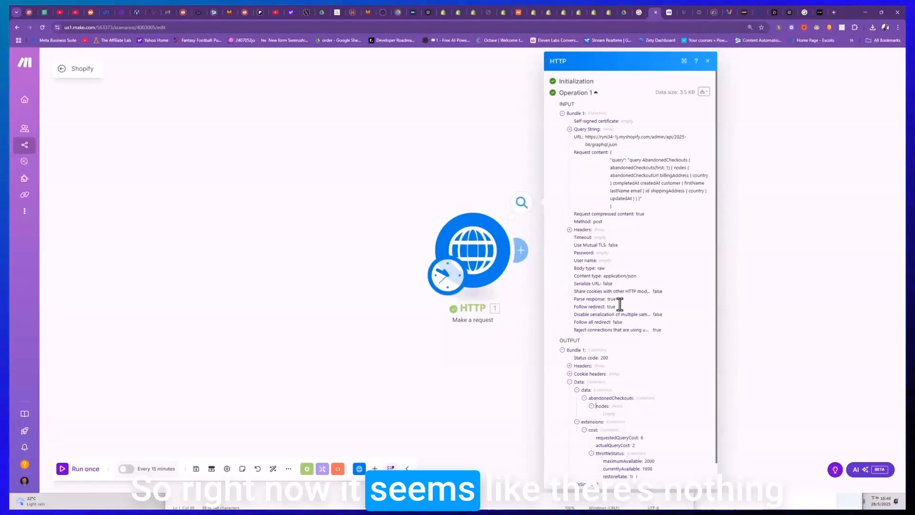
{"action": "scroll", "coordinate": [598, 405], "scroll_direction": "down", "scroll_amount": 2}
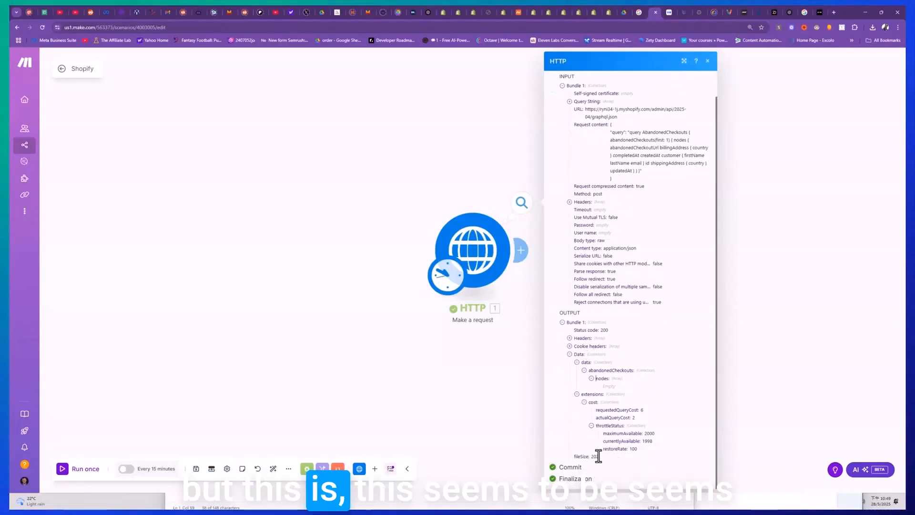
- Expand the cookie headers and headers in the HTTP output and read the first and last header entries
{"action": "left_click", "coordinate": [570, 347]}
{"action": "left_click", "coordinate": [569, 338]}
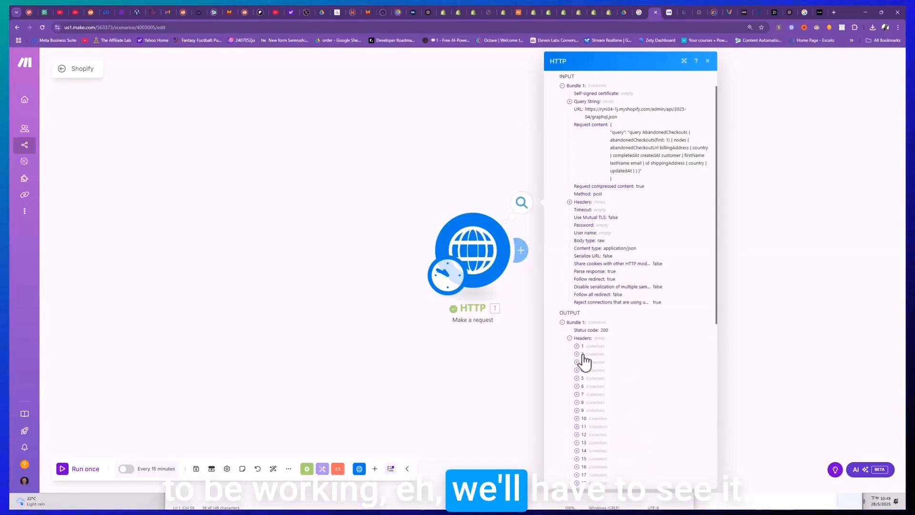
{"action": "left_click", "coordinate": [577, 346]}
{"action": "scroll", "coordinate": [594, 353], "scroll_direction": "down", "scroll_amount": 2}
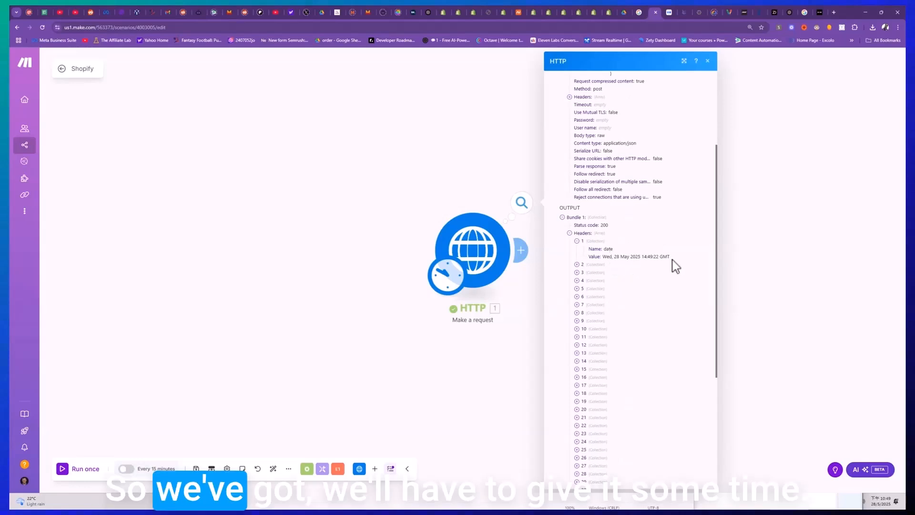
{"action": "scroll", "coordinate": [599, 373], "scroll_direction": "down", "scroll_amount": 3}
{"action": "left_click", "coordinate": [577, 425]}
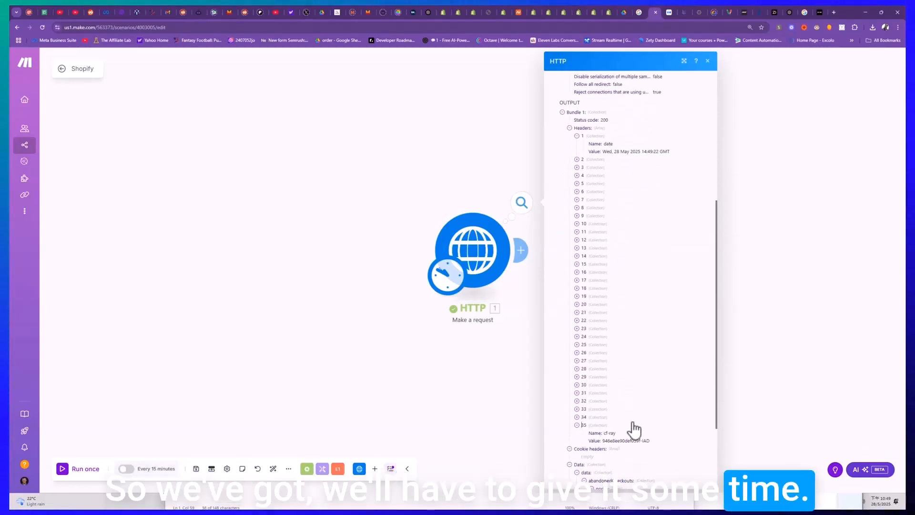
{"action": "scroll", "coordinate": [606, 364], "scroll_direction": "up", "scroll_amount": 2}
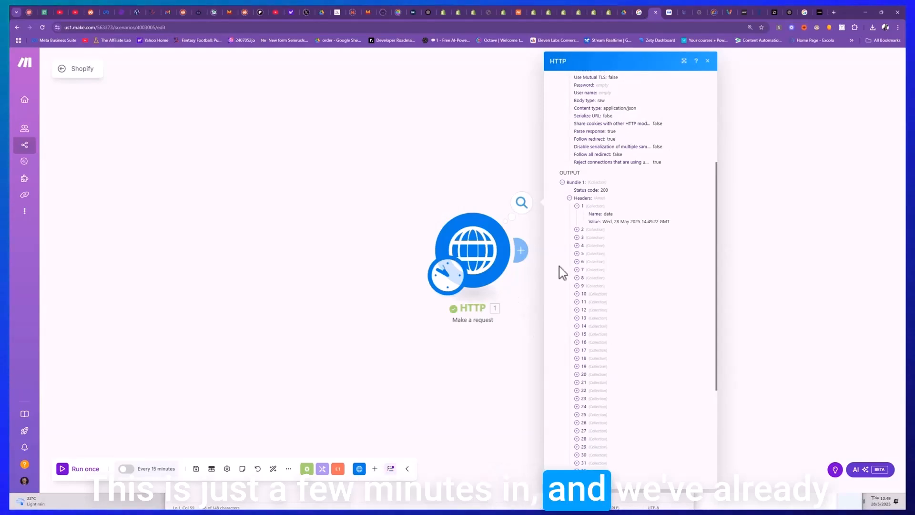
- Review the HTTP module's headers and request content against the cURL example in Shopify's abandonedCheckouts documentation
{"action": "left_click", "coordinate": [484, 248]}
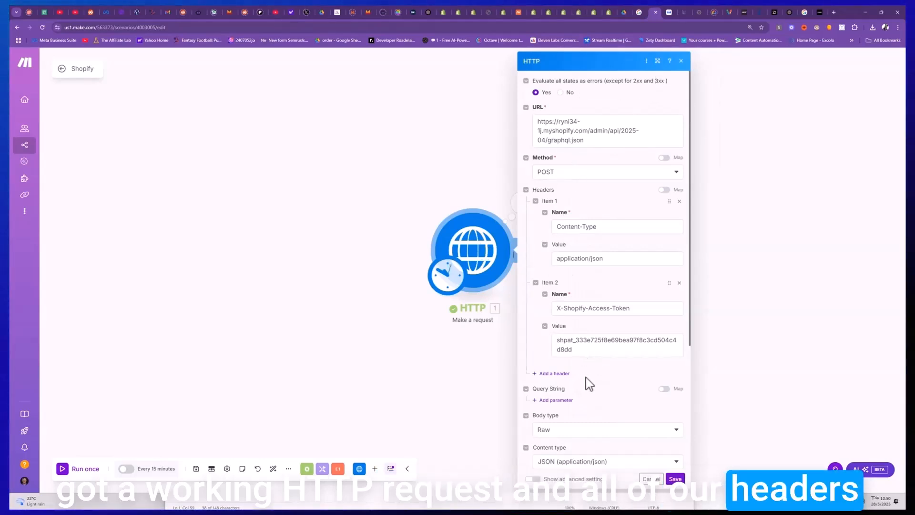
{"action": "scroll", "coordinate": [592, 400], "scroll_direction": "down", "scroll_amount": 2}
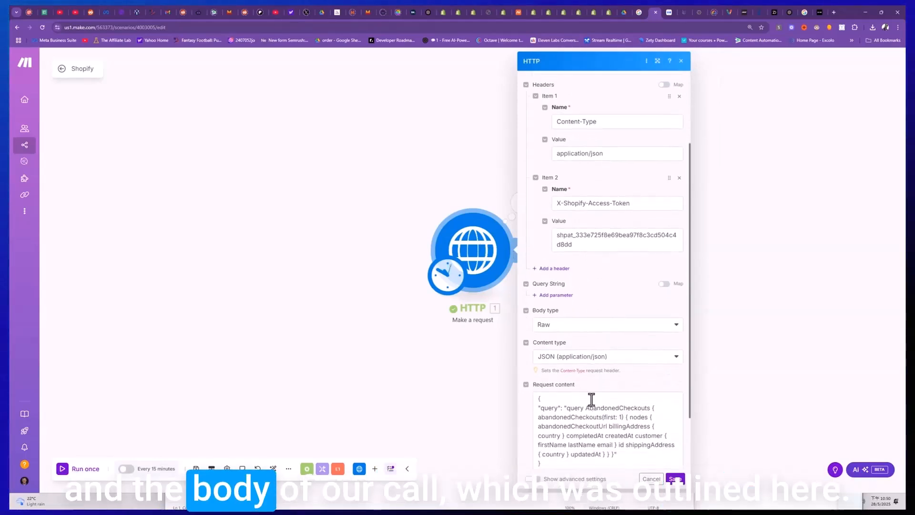
{"action": "left_click", "coordinate": [447, 12]}
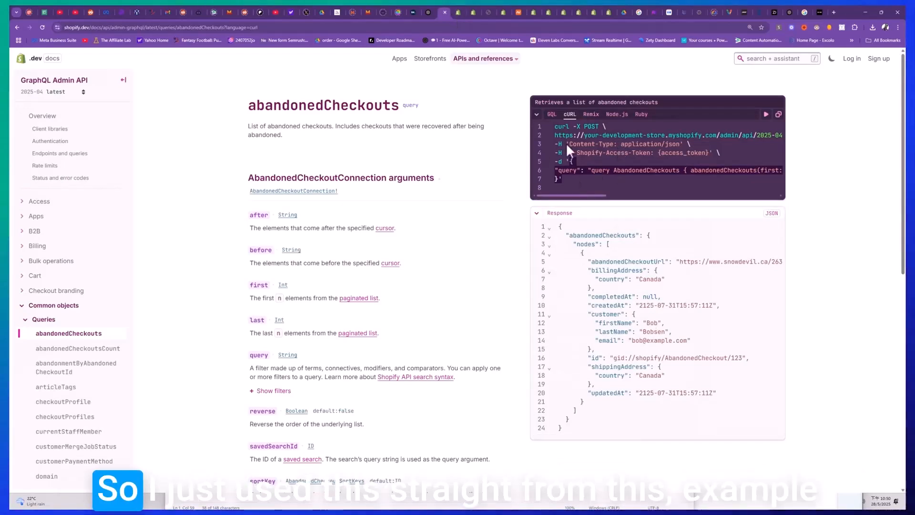
{"action": "left_click_drag", "start_coordinate": [555, 168], "coordinate": [686, 184]}
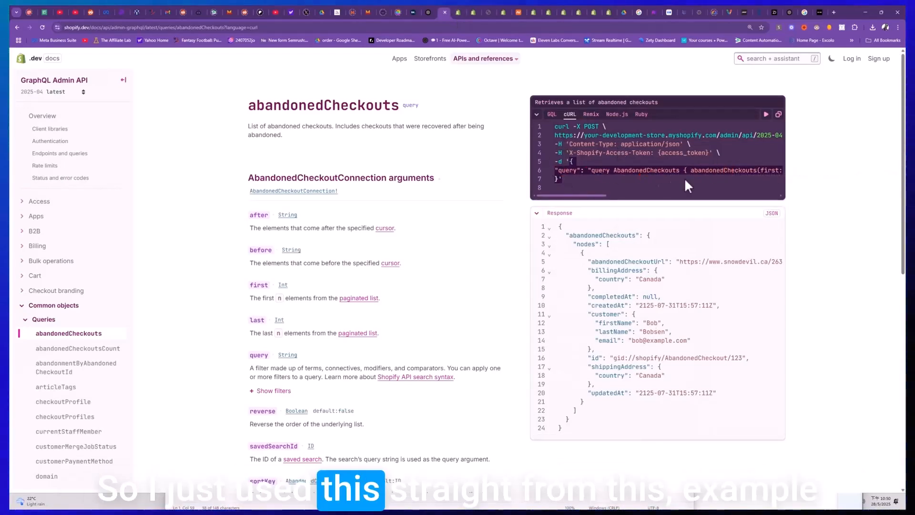
{"action": "mouse_move", "coordinate": [587, 196]}
{"action": "left_mouse_down"}
{"action": "mouse_move", "coordinate": [731, 198]}
{"action": "mouse_move", "coordinate": [588, 182]}
{"action": "left_mouse_up"}
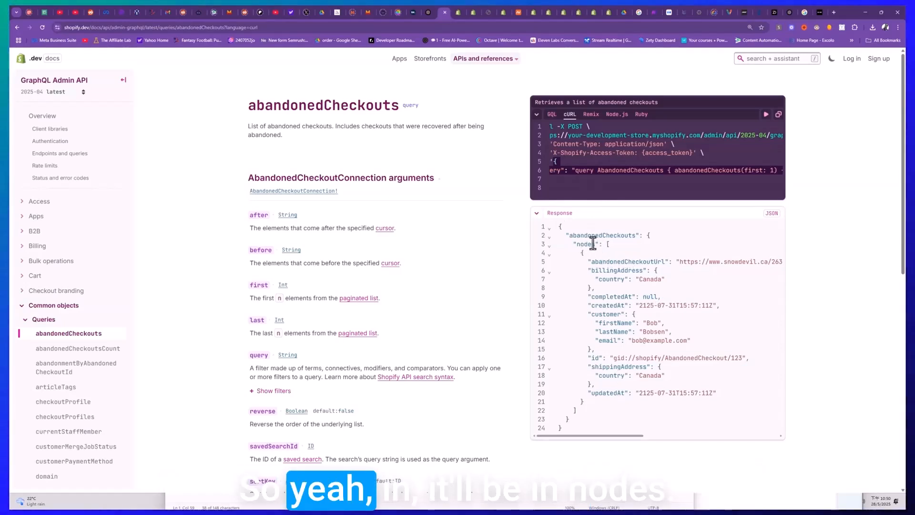
- Return to the Make scenario and expand the HTTP output's data down to the abandonedCheckouts nodes
{"action": "left_click", "coordinate": [654, 11]}
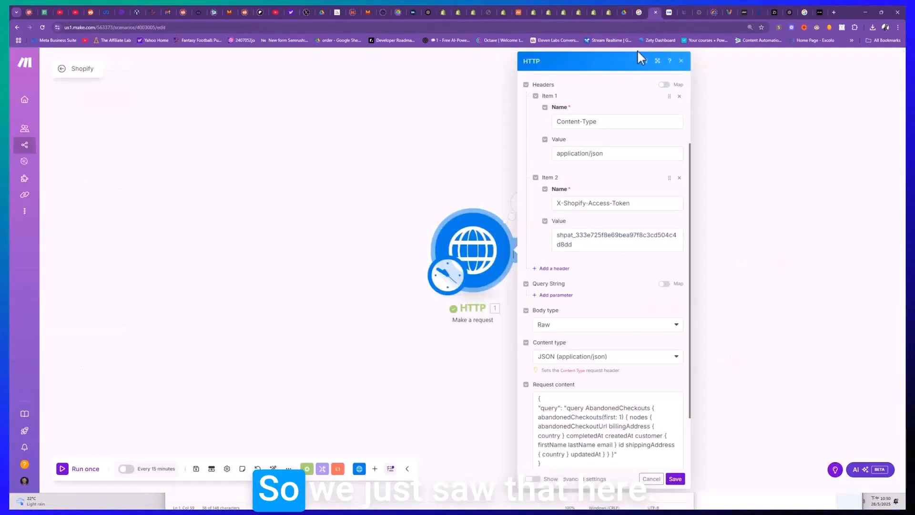
{"action": "left_click", "coordinate": [516, 211]}
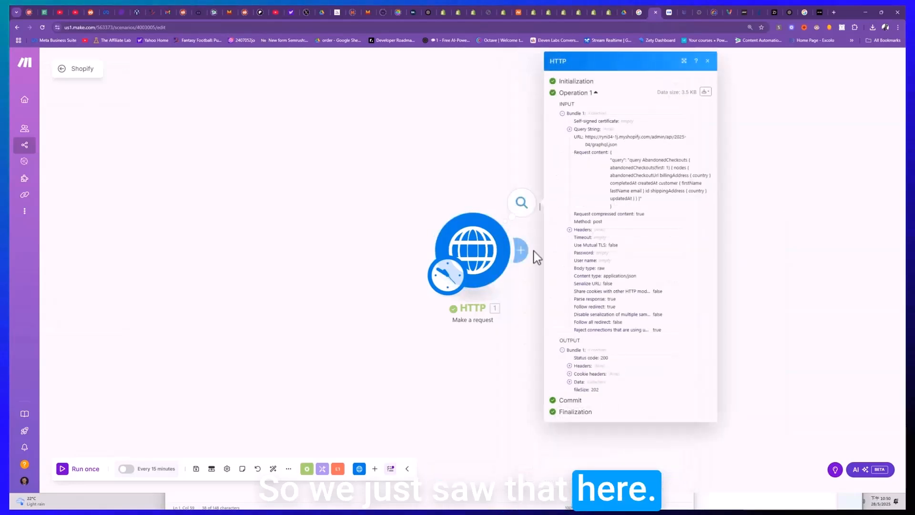
{"action": "left_click", "coordinate": [569, 382]}
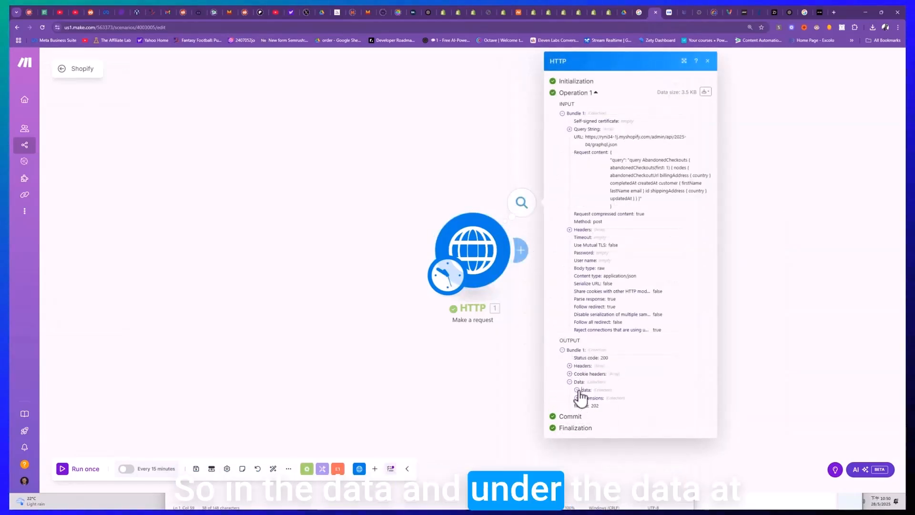
{"action": "left_click", "coordinate": [577, 390]}
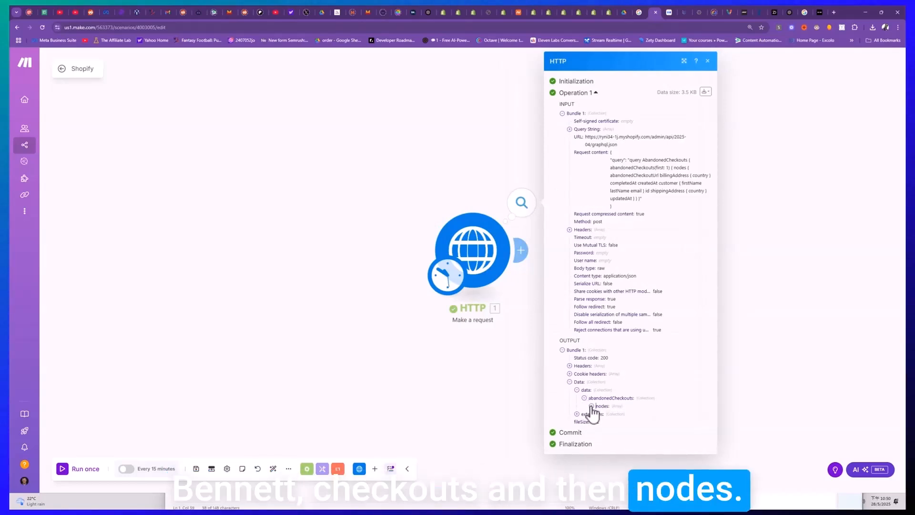
{"action": "left_click", "coordinate": [592, 406]}
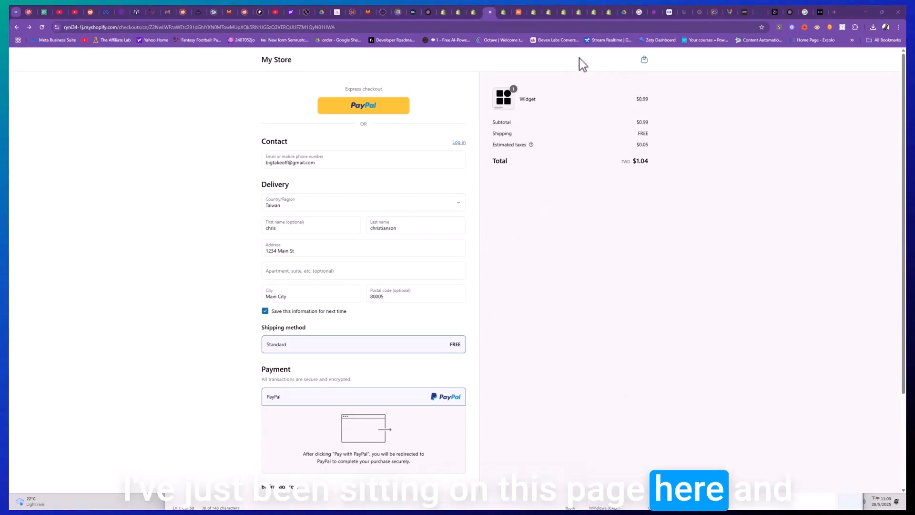
- Switch from the store checkout to Make and examine the returned checkout's country, customer details and query cost data
{"action": "left_click", "coordinate": [652, 13]}
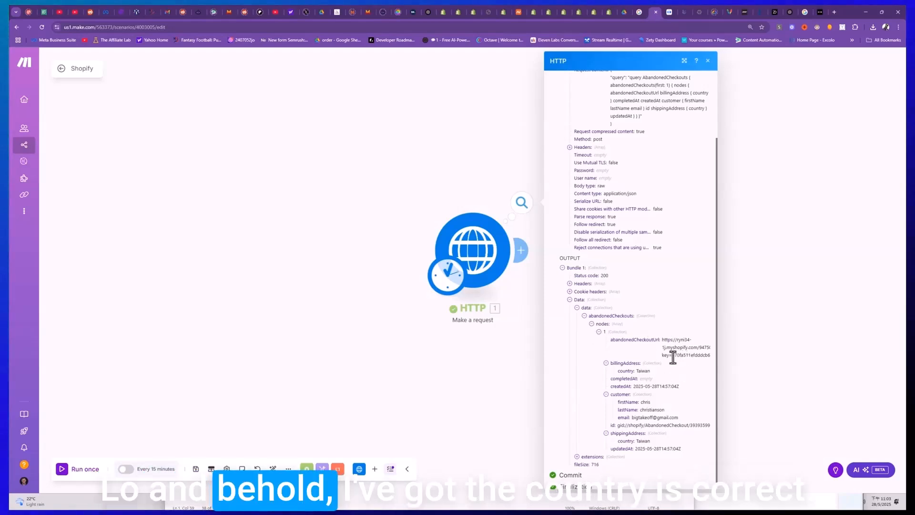
{"action": "double_click", "coordinate": [641, 371]}
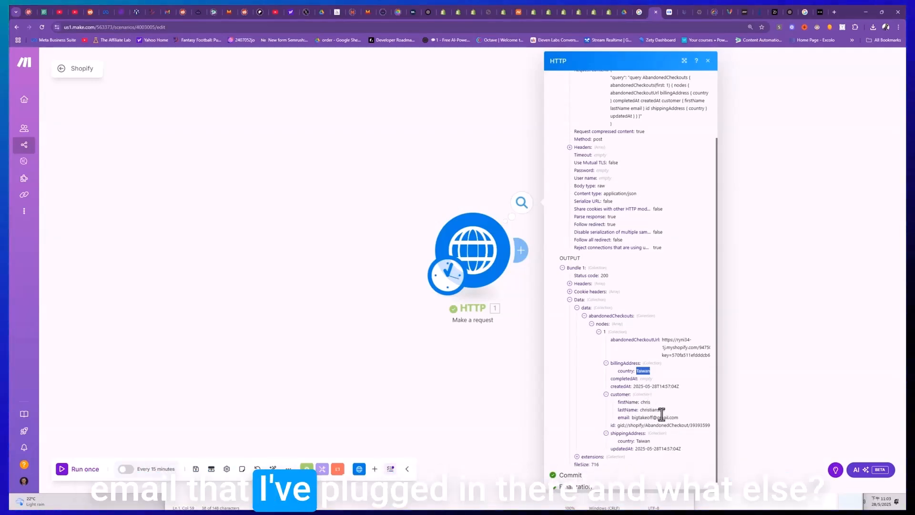
{"action": "left_click", "coordinate": [577, 456]}
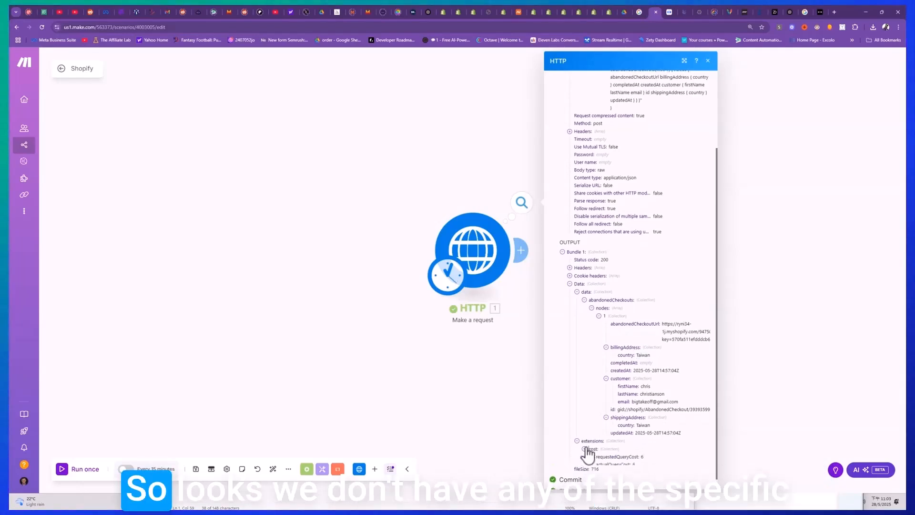
{"action": "left_click", "coordinate": [584, 457]}
{"action": "scroll", "coordinate": [589, 448], "scroll_direction": "down", "scroll_amount": 1}
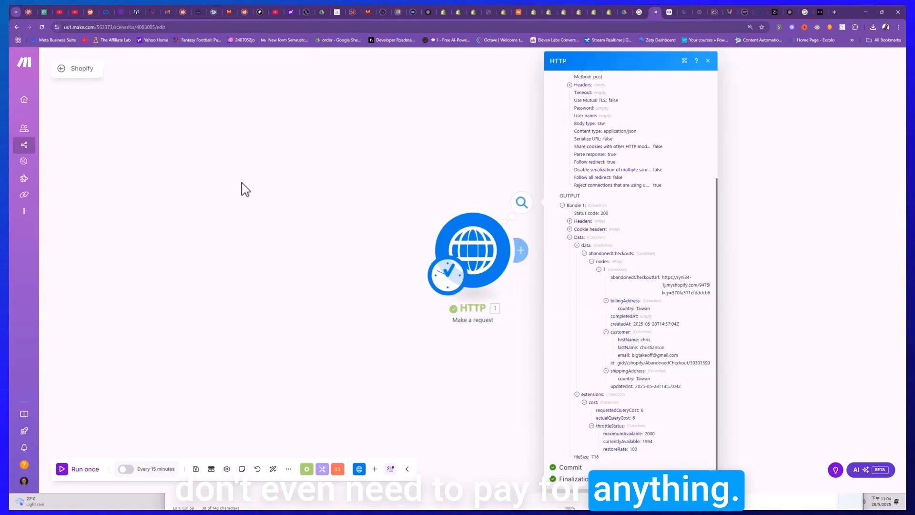
- Start adding a module after the HTTP request and search the available apps for "gma"
{"action": "left_click", "coordinate": [520, 246]}
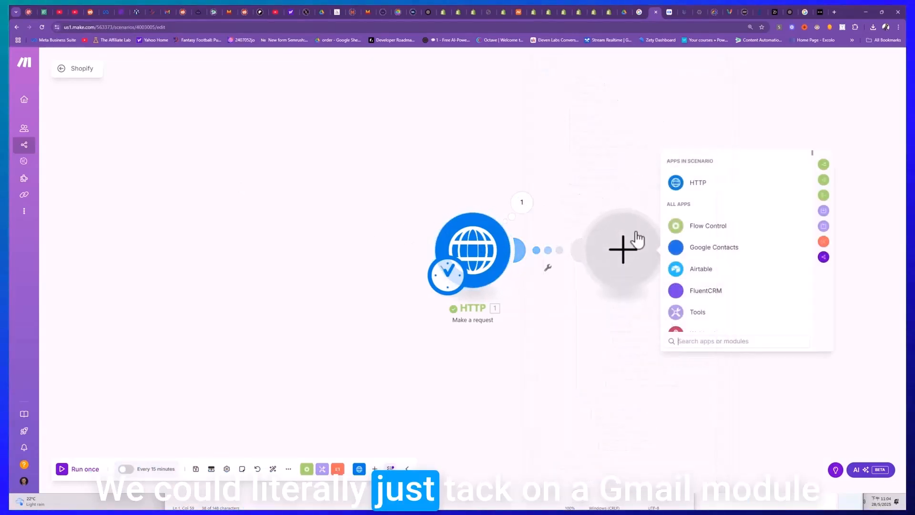
{"action": "left_click", "coordinate": [681, 339]}
{"action": "type", "text": "gma"}
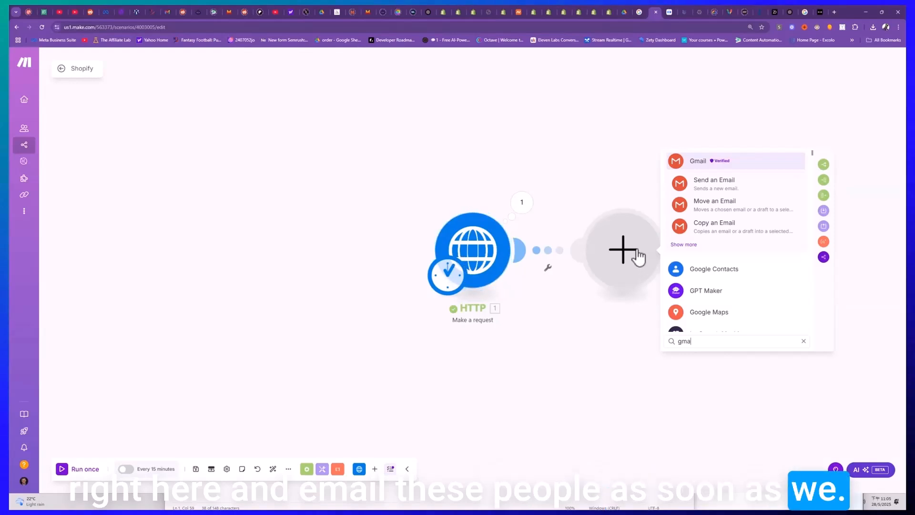
- Widen the gap on the canvas between the HTTP module and the new empty module
{"action": "left_click_drag", "start_coordinate": [458, 246], "coordinate": [347, 242]}
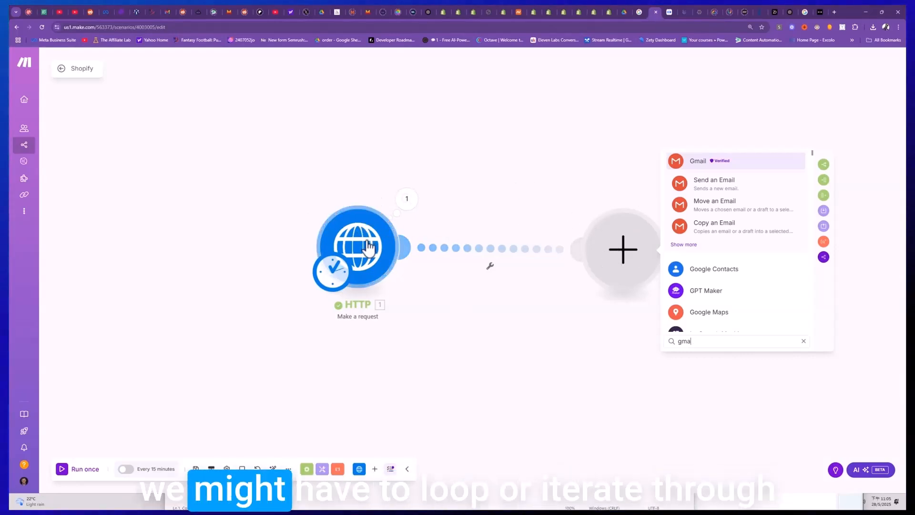
{"action": "mouse_move", "coordinate": [370, 249]}
{"action": "left_mouse_down"}
{"action": "mouse_move", "coordinate": [289, 241]}
{"action": "mouse_move", "coordinate": [355, 245]}
{"action": "left_mouse_up"}
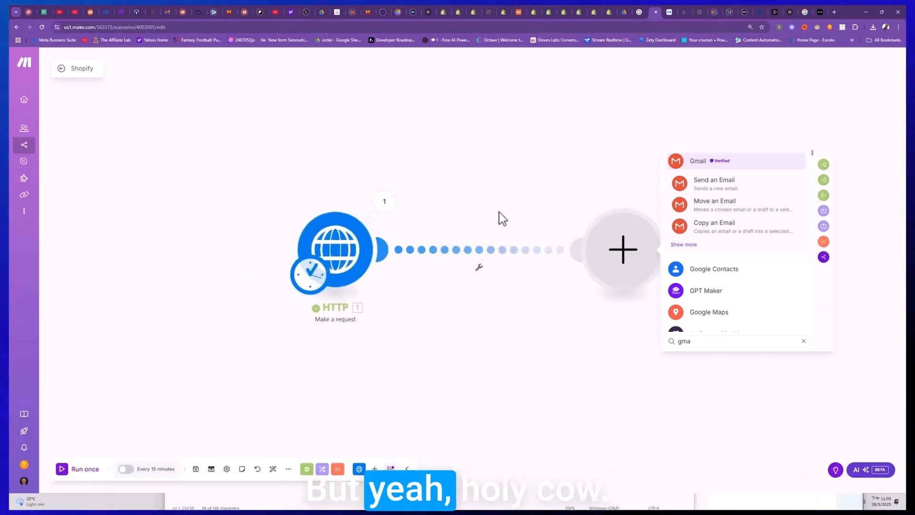
{"action": "left_click_drag", "start_coordinate": [629, 241], "coordinate": [625, 235]}
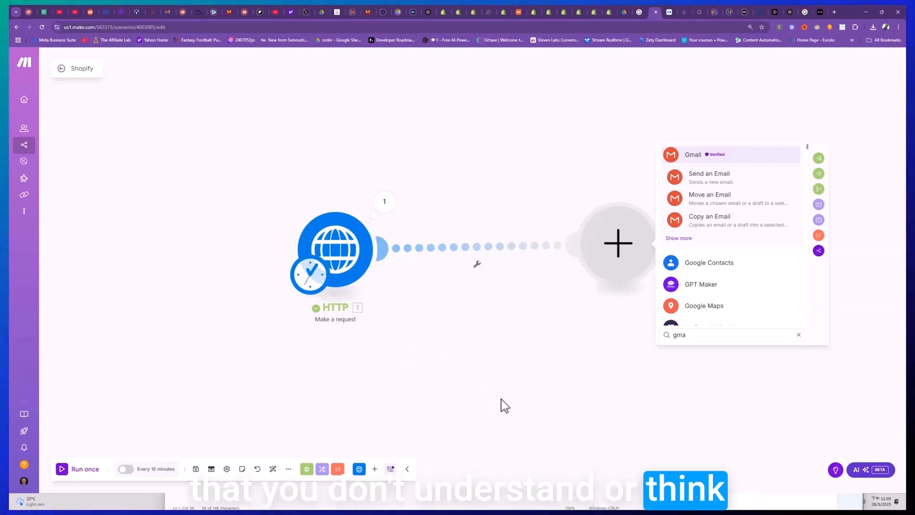
- Search the apps for "whatsapp" for the module after the HTTP request and browse the available integrations
{"action": "left_click", "coordinate": [496, 357]}
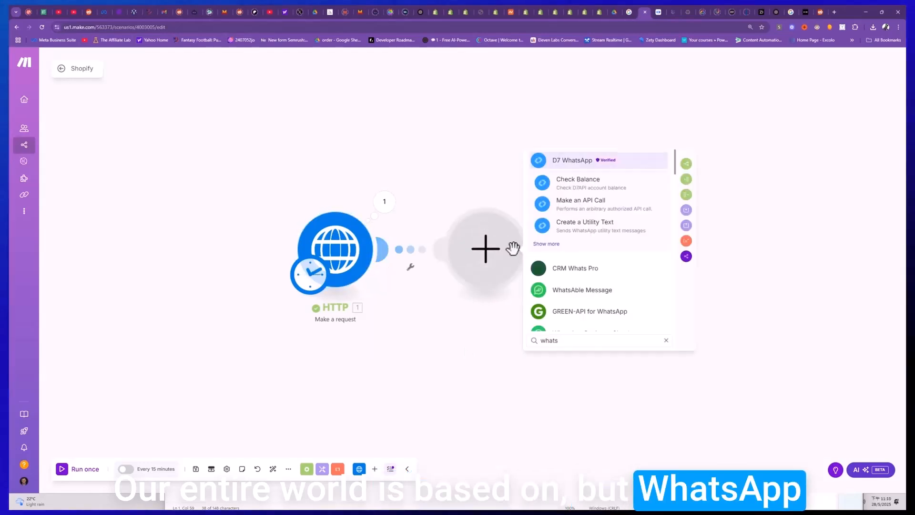
{"action": "type", "text": "app"}
{"action": "scroll", "coordinate": [572, 290], "scroll_direction": "down", "scroll_amount": 1}
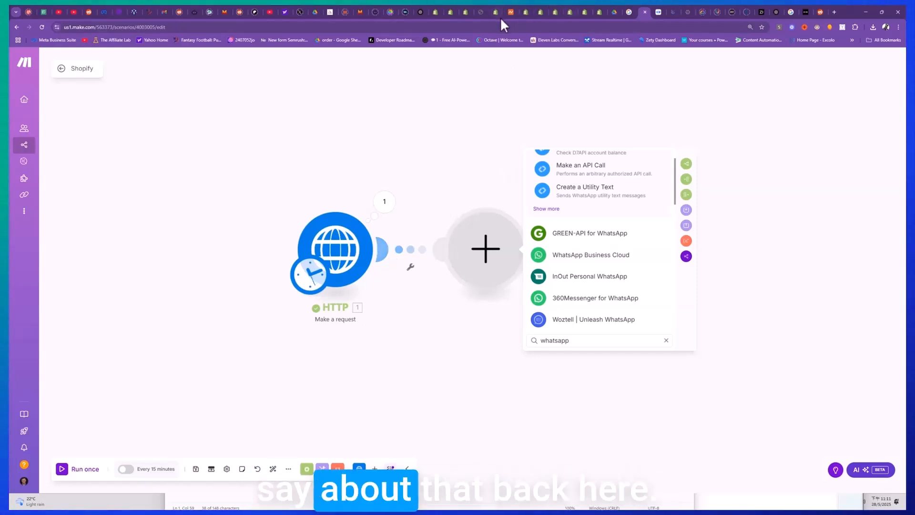
- Switch to the store's checkout page and check its contact and delivery fields for a phone number
{"action": "left_click", "coordinate": [482, 12]}
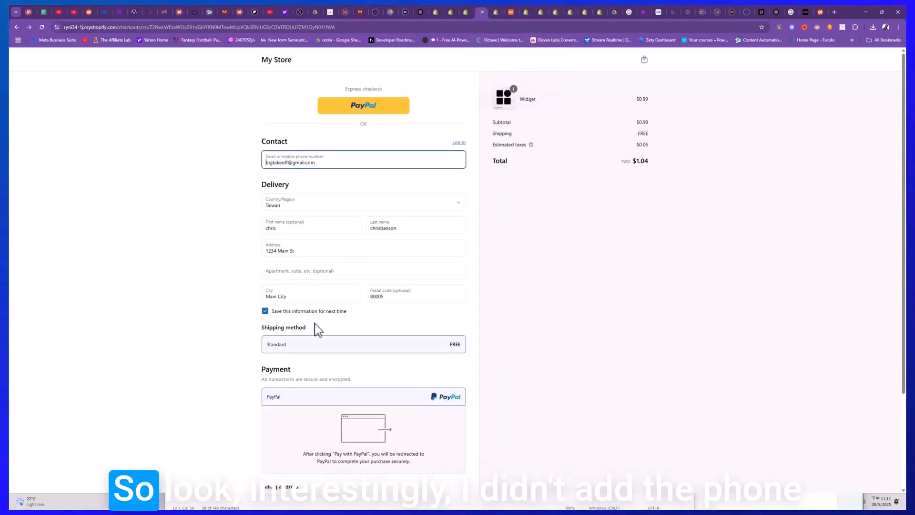
{"action": "scroll", "coordinate": [305, 258], "scroll_direction": "down", "scroll_amount": 3}
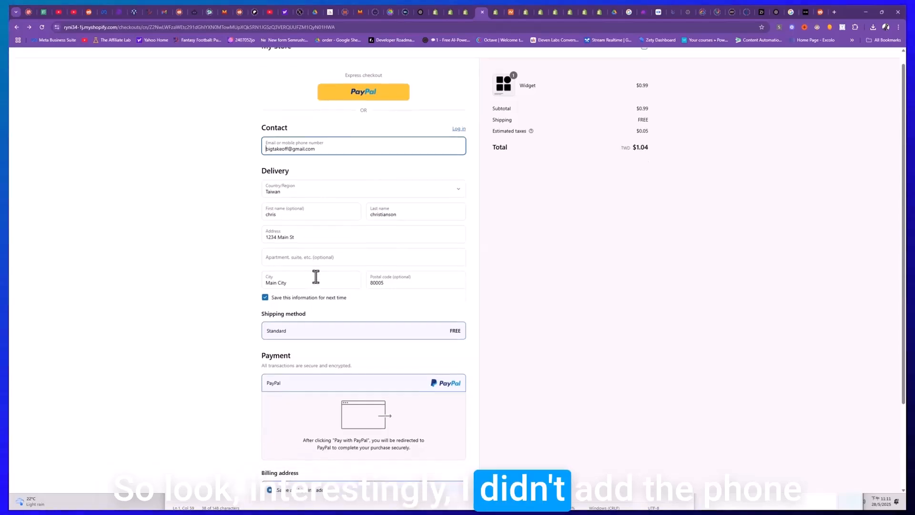
{"action": "scroll", "coordinate": [314, 300], "scroll_direction": "up", "scroll_amount": 1}
{"action": "scroll", "coordinate": [312, 292], "scroll_direction": "up", "scroll_amount": 2}
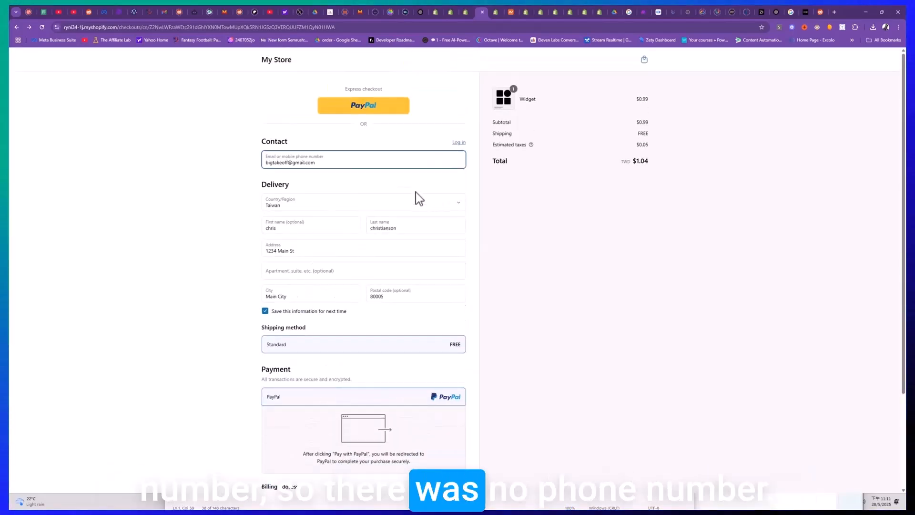
- Switch to the Shopify admin and open the store's customer list
{"action": "left_click", "coordinate": [464, 12]}
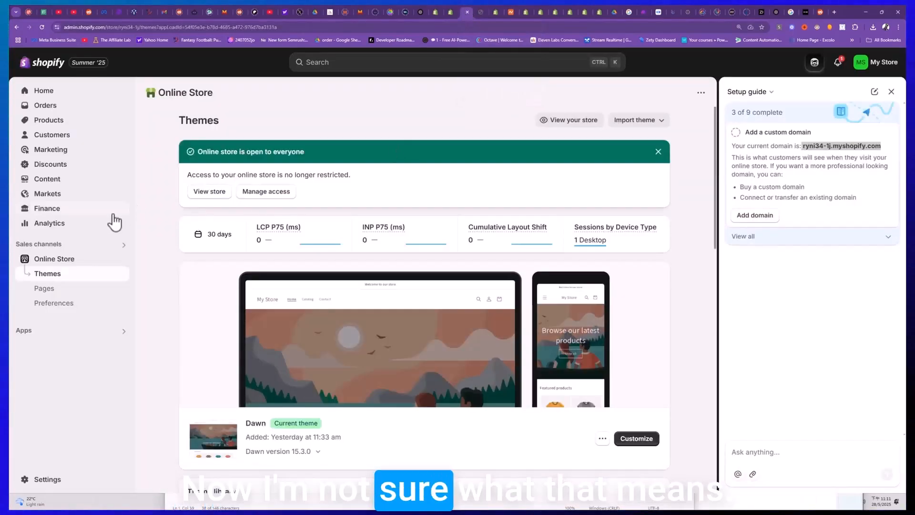
{"action": "left_click", "coordinate": [54, 138]}
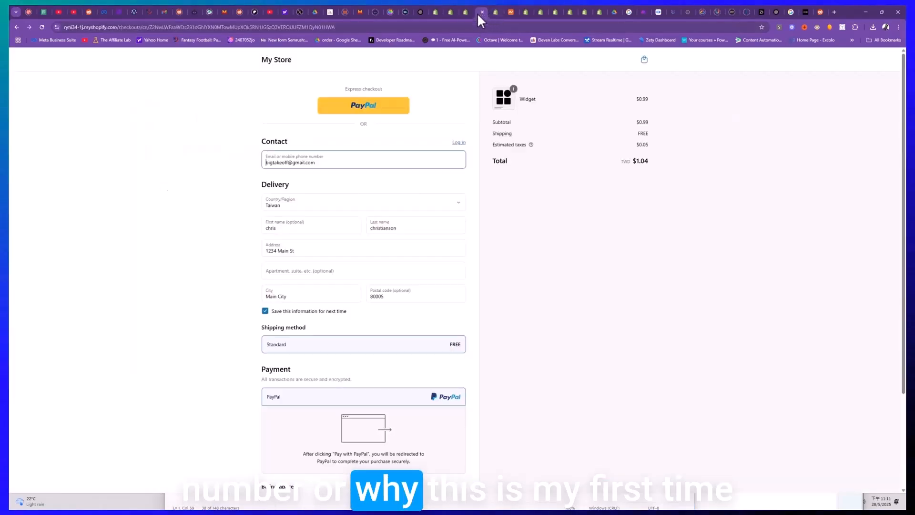
- Recheck the contact field on the store's checkout page, and return to the Shopify customer list
{"action": "left_click", "coordinate": [480, 12]}
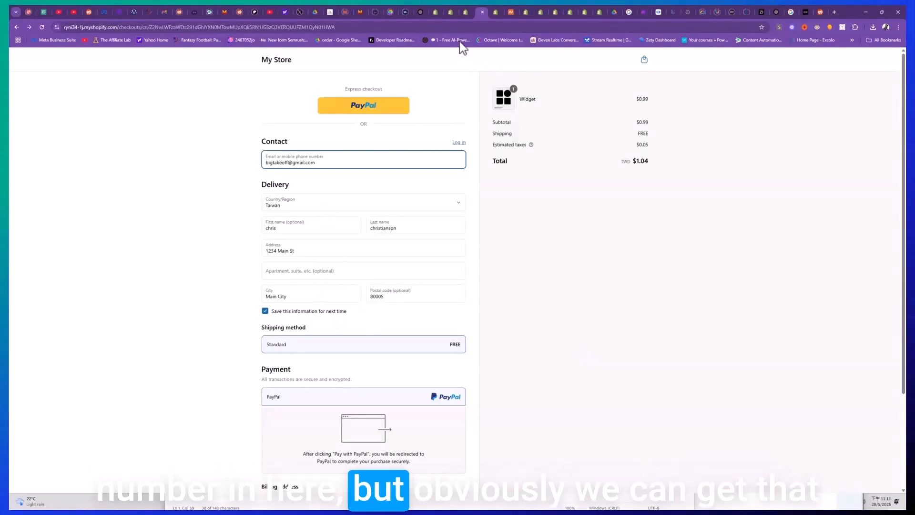
{"action": "left_click", "coordinate": [467, 12]}
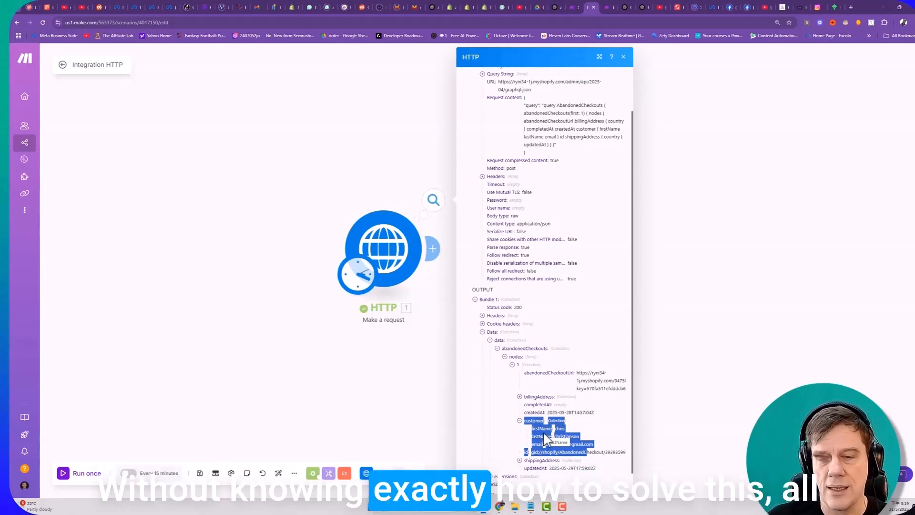
- Switch to the Shopify Sidekick chat in ChatGPT and examine the abandoned-checkouts call, especially the "(first: 1)" argument in its query
{"action": "left_click", "coordinate": [642, 13]}
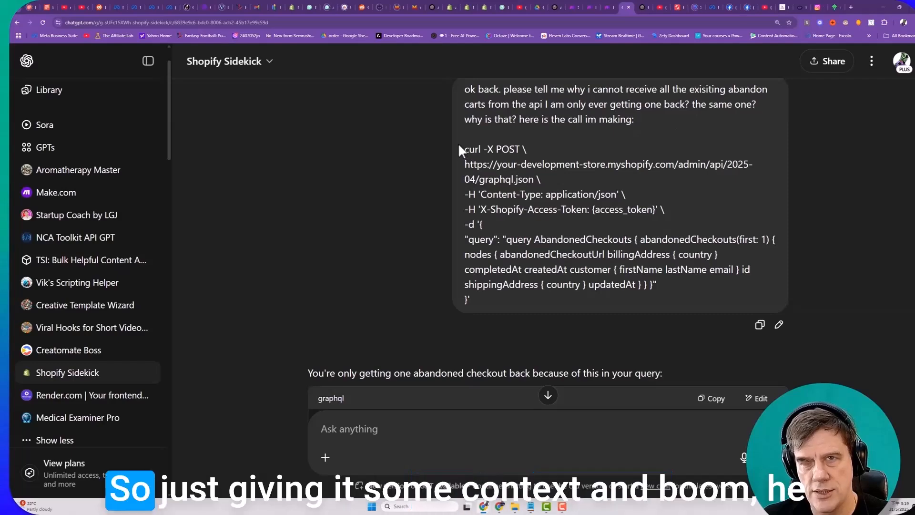
{"action": "left_click_drag", "start_coordinate": [459, 149], "coordinate": [545, 300]}
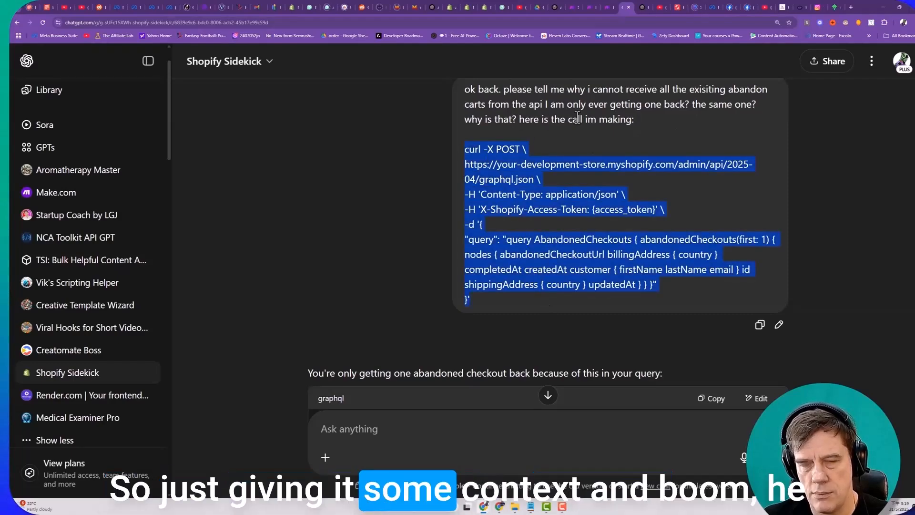
{"action": "scroll", "coordinate": [351, 307], "scroll_direction": "down", "scroll_amount": 2}
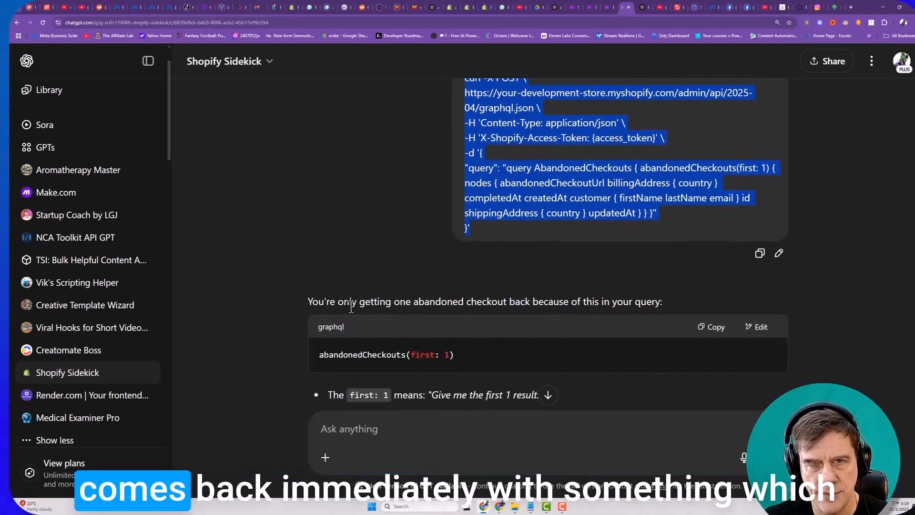
{"action": "scroll", "coordinate": [351, 308], "scroll_direction": "down", "scroll_amount": 1}
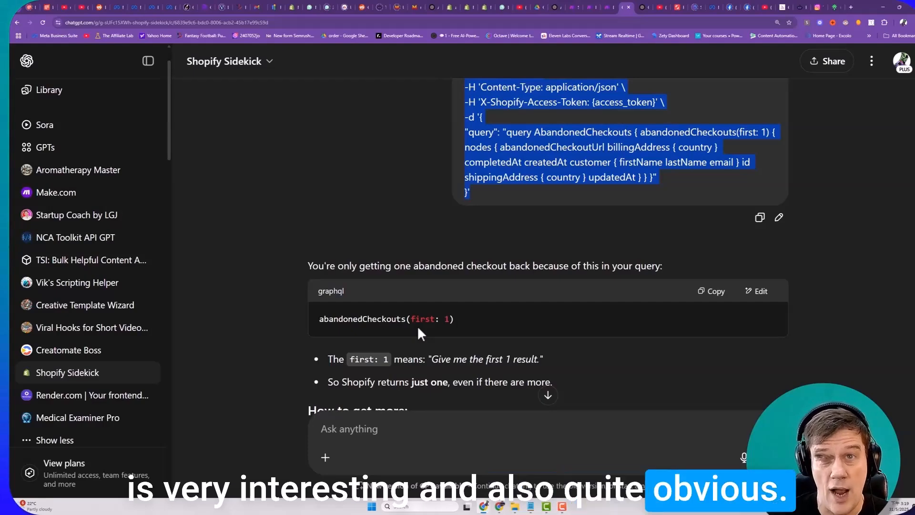
{"action": "scroll", "coordinate": [428, 298], "scroll_direction": "down", "scroll_amount": 1}
{"action": "scroll", "coordinate": [452, 289], "scroll_direction": "up", "scroll_amount": 3}
{"action": "left_click", "coordinate": [577, 193]}
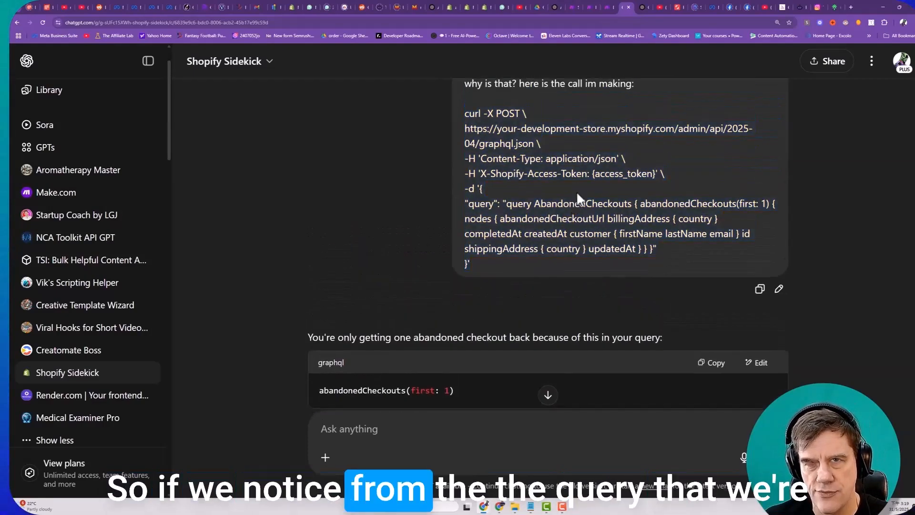
{"action": "left_click_drag", "start_coordinate": [468, 203], "coordinate": [507, 205]}
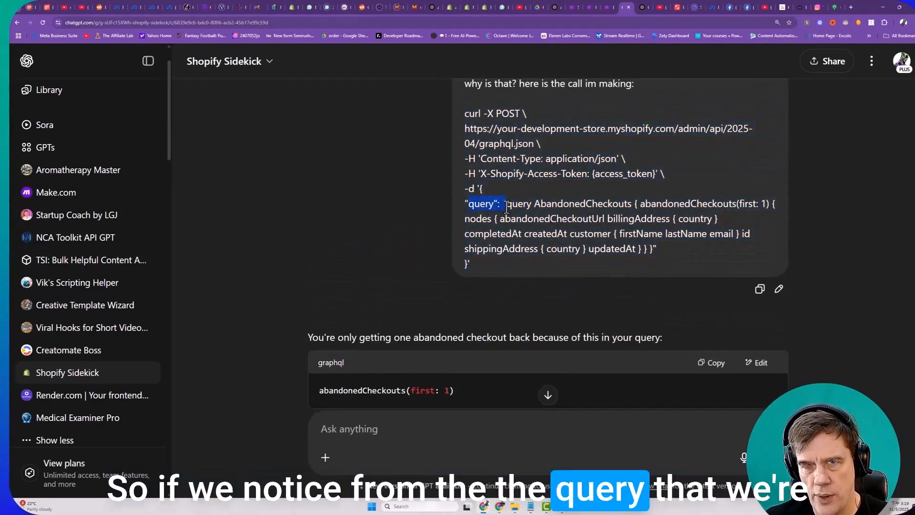
{"action": "left_click_drag", "start_coordinate": [737, 204], "coordinate": [769, 206]}
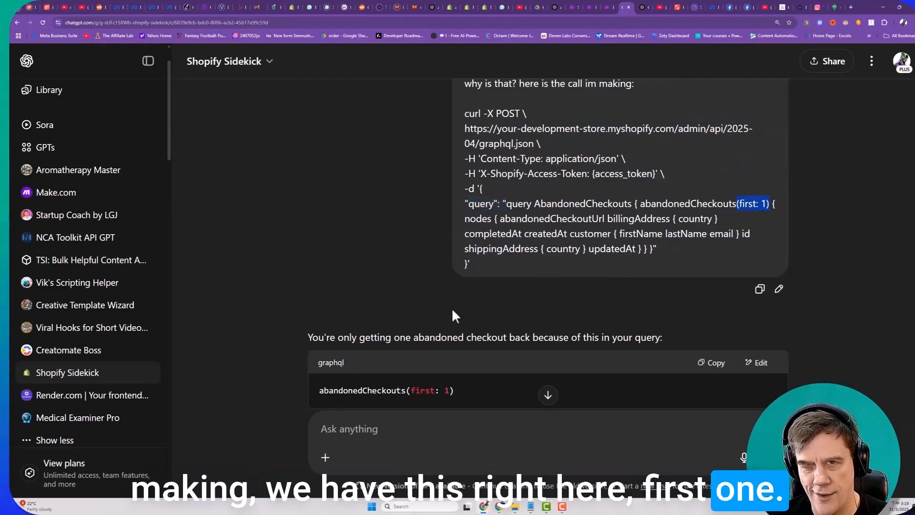
- Read the reply's explanation of "first: 1" and its suggestion for getting more checkouts by increasing the number to 10
{"action": "scroll", "coordinate": [465, 315], "scroll_direction": "down", "scroll_amount": 2}
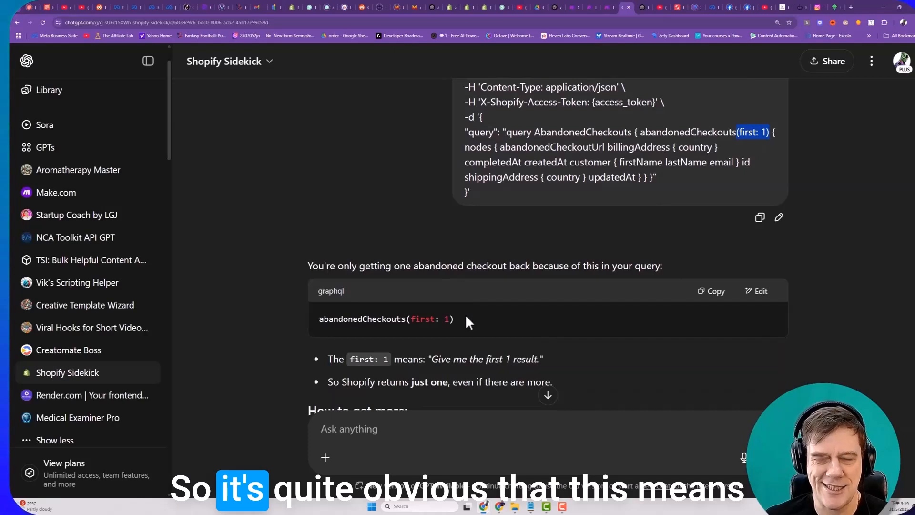
{"action": "scroll", "coordinate": [465, 318], "scroll_direction": "down", "scroll_amount": 1}
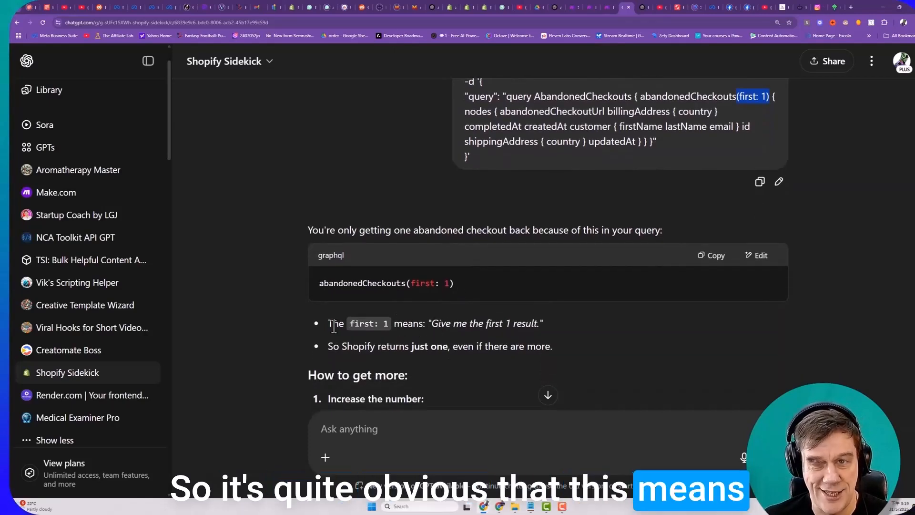
{"action": "left_click_drag", "start_coordinate": [334, 325], "coordinate": [588, 327]}
{"action": "scroll", "coordinate": [524, 319], "scroll_direction": "down", "scroll_amount": 2}
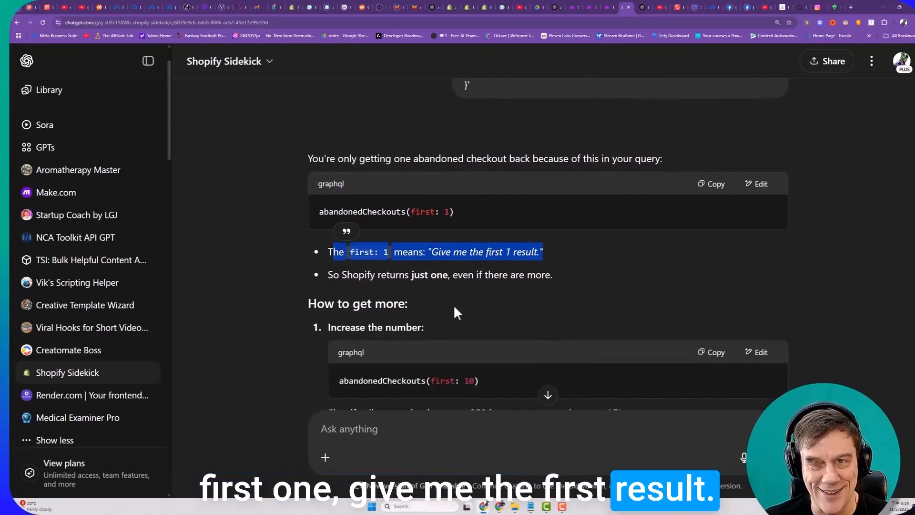
{"action": "scroll", "coordinate": [454, 307], "scroll_direction": "down", "scroll_amount": 1}
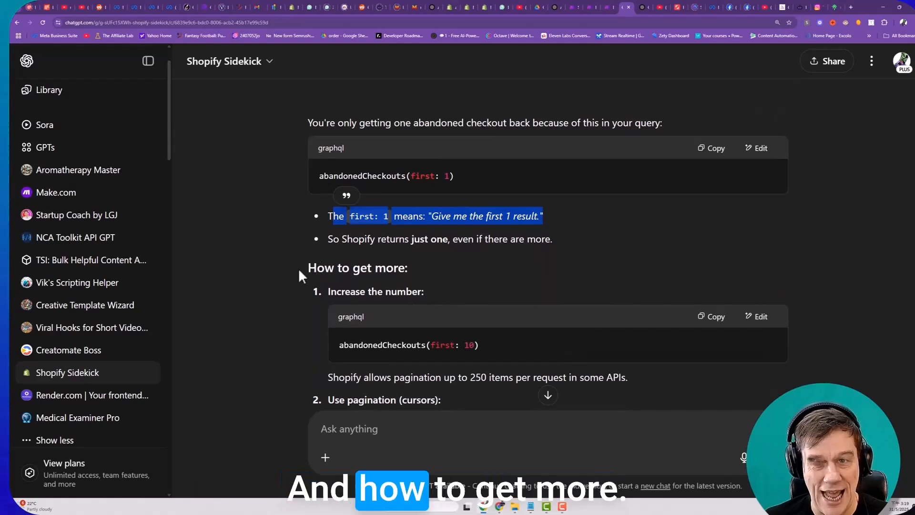
{"action": "left_click_drag", "start_coordinate": [298, 267], "coordinate": [439, 268]}
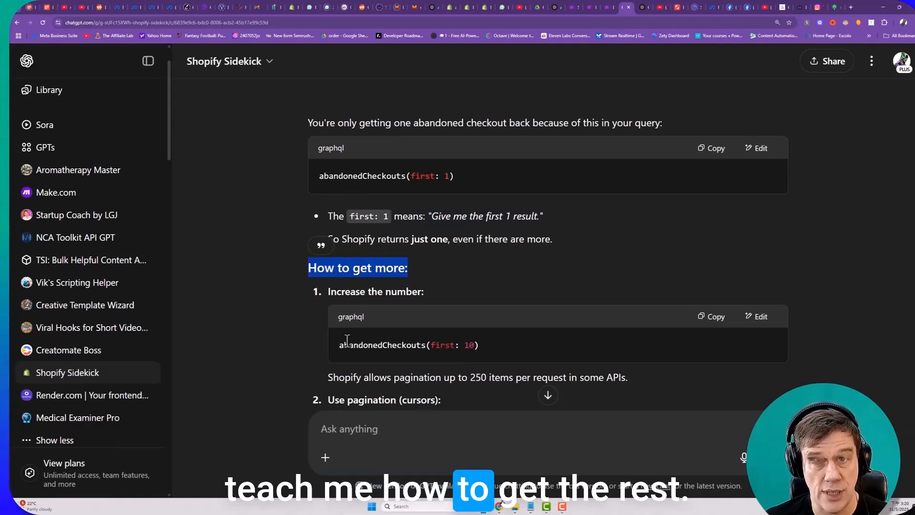
{"action": "scroll", "coordinate": [427, 338], "scroll_direction": "down", "scroll_amount": 2}
{"action": "left_click_drag", "start_coordinate": [425, 273], "coordinate": [479, 273]}
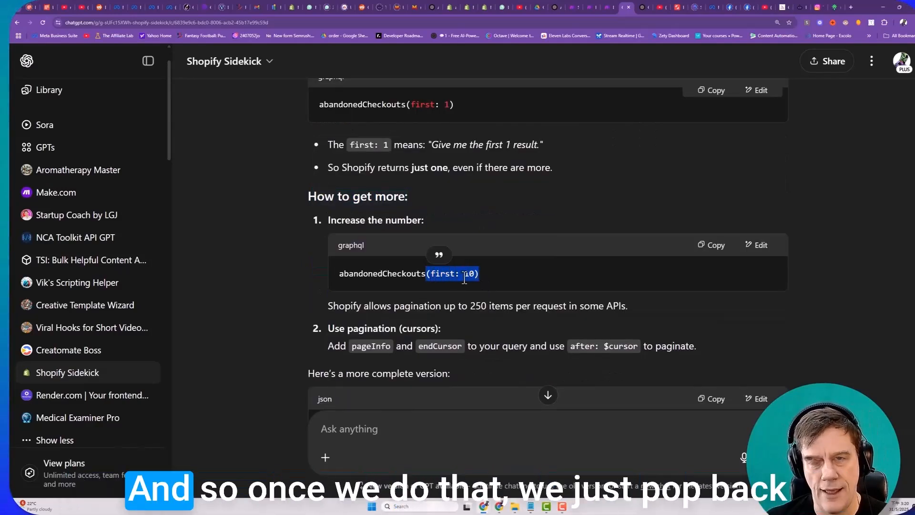
- In the Make scenario, change the HTTP module's request content to abandonedCheckouts(first: 5), save the module and run the scenario once
{"action": "left_click", "coordinate": [600, 14]}
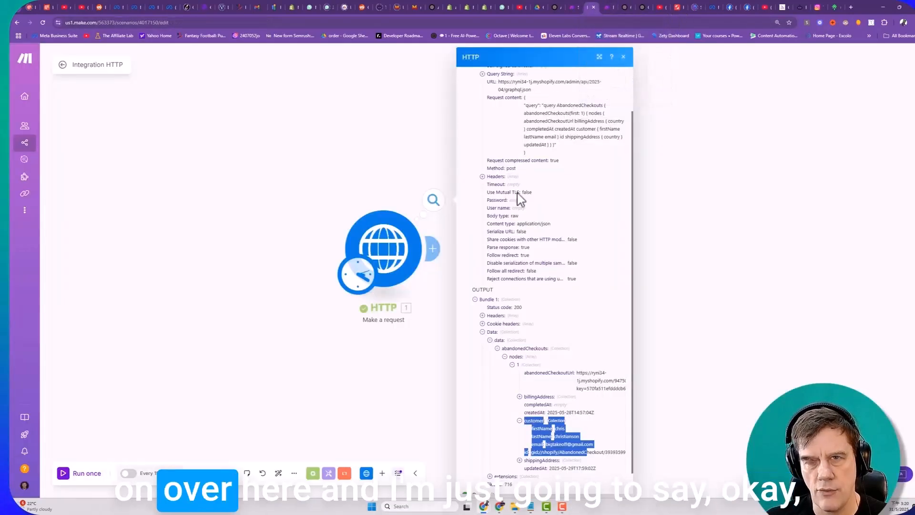
{"action": "scroll", "coordinate": [524, 400], "scroll_direction": "down", "scroll_amount": 3}
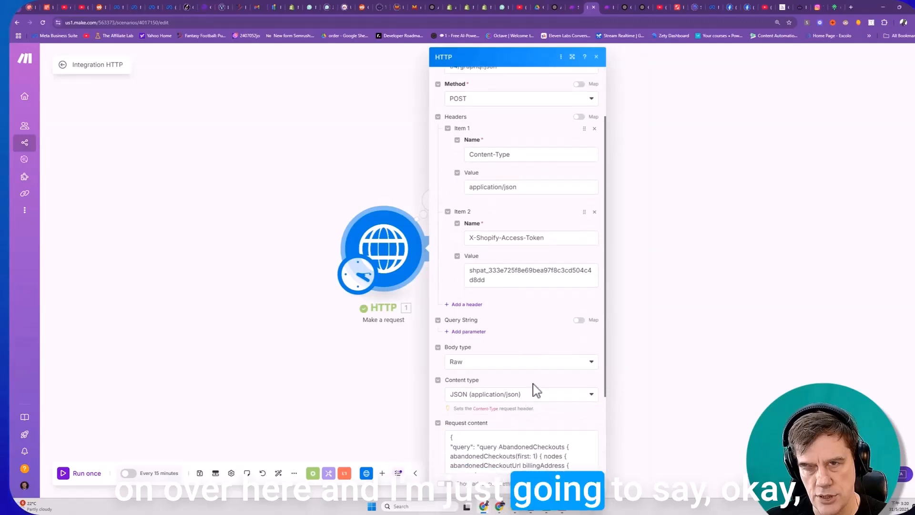
{"action": "left_click", "coordinate": [533, 384]}
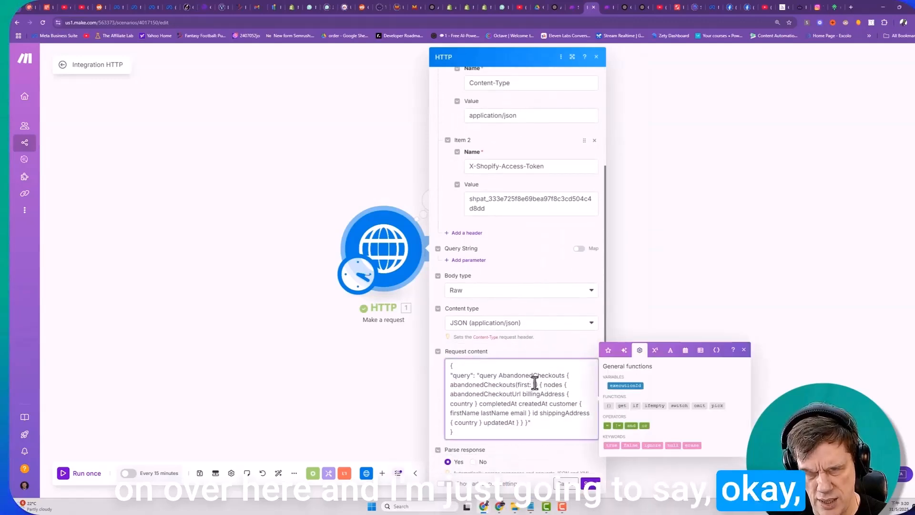
{"action": "left_click", "coordinate": [590, 484]}
{"action": "left_click", "coordinate": [71, 473]}
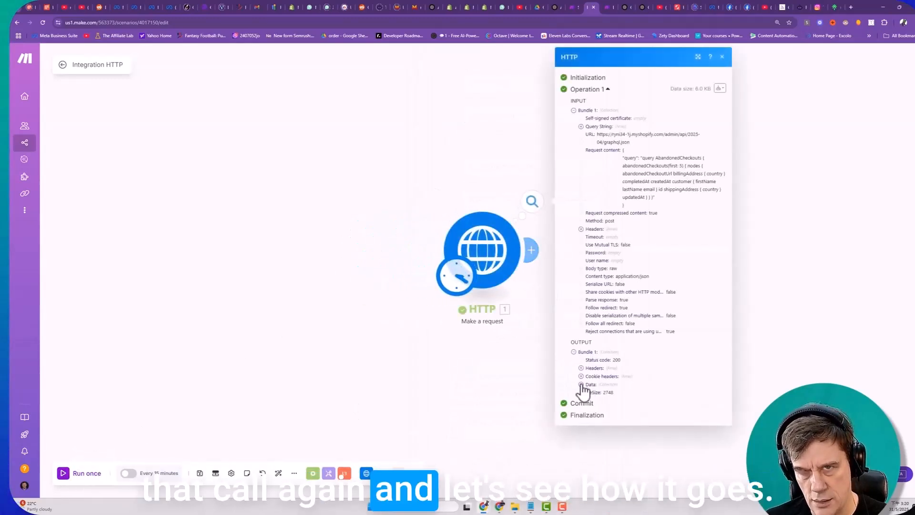
- Expand the HTTP output down to the abandonedCheckouts nodes and inspect the third checkout's customer details
{"action": "left_click", "coordinate": [580, 384]}
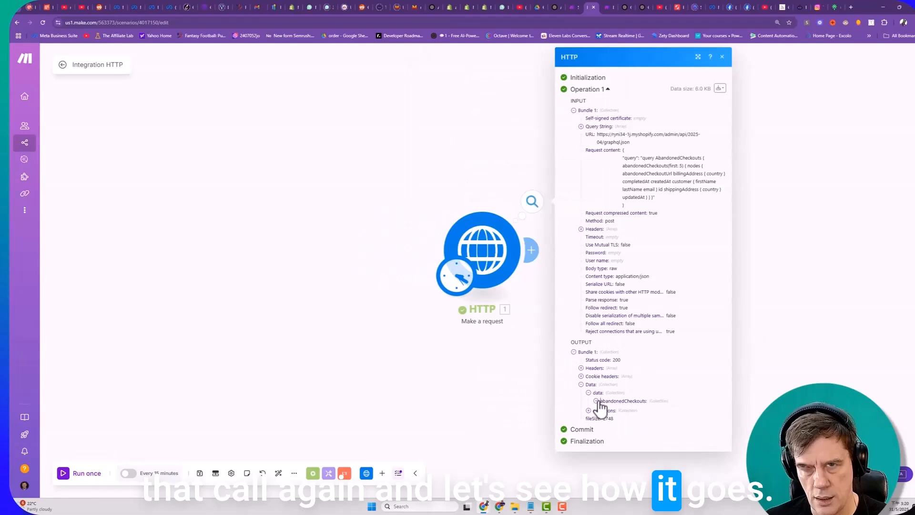
{"action": "left_click", "coordinate": [596, 401]}
{"action": "left_click", "coordinate": [604, 408]}
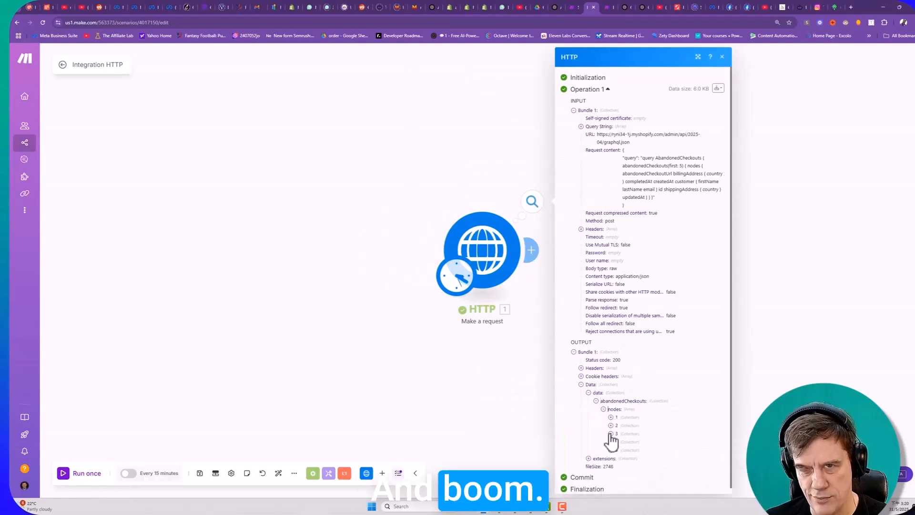
{"action": "left_click", "coordinate": [611, 433]}
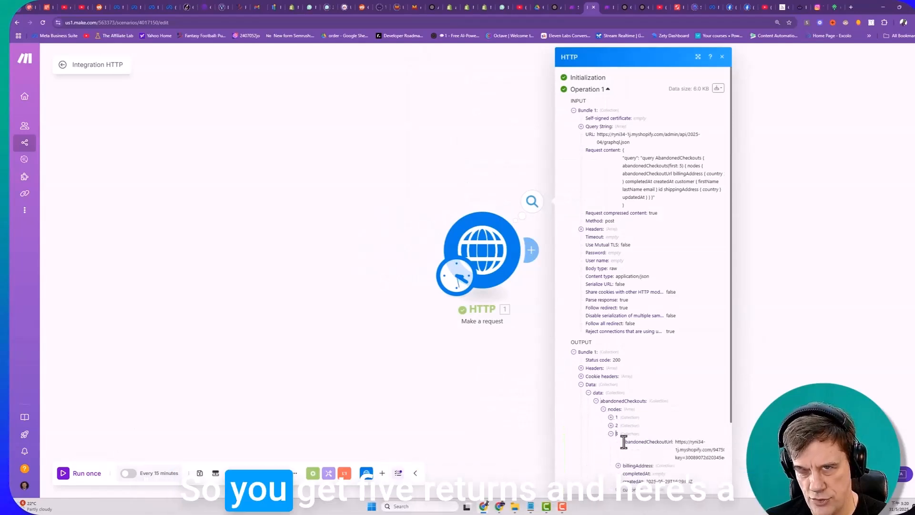
{"action": "scroll", "coordinate": [628, 453], "scroll_direction": "down", "scroll_amount": 2}
{"action": "left_click", "coordinate": [618, 404]}
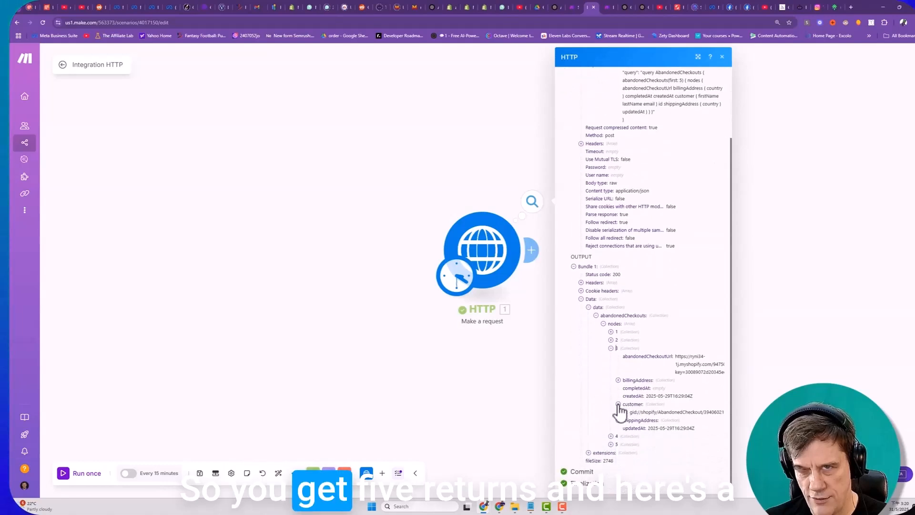
{"action": "left_click", "coordinate": [618, 404]}
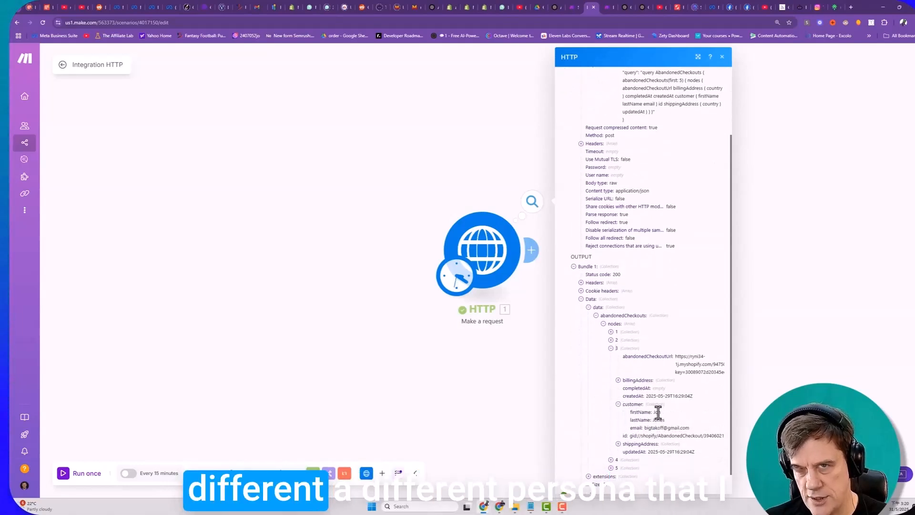
- Expand the fifth abandoned checkout in the output and check its customer details and createdAt date
{"action": "left_click", "coordinate": [610, 467]}
{"action": "scroll", "coordinate": [622, 419], "scroll_direction": "down", "scroll_amount": 2}
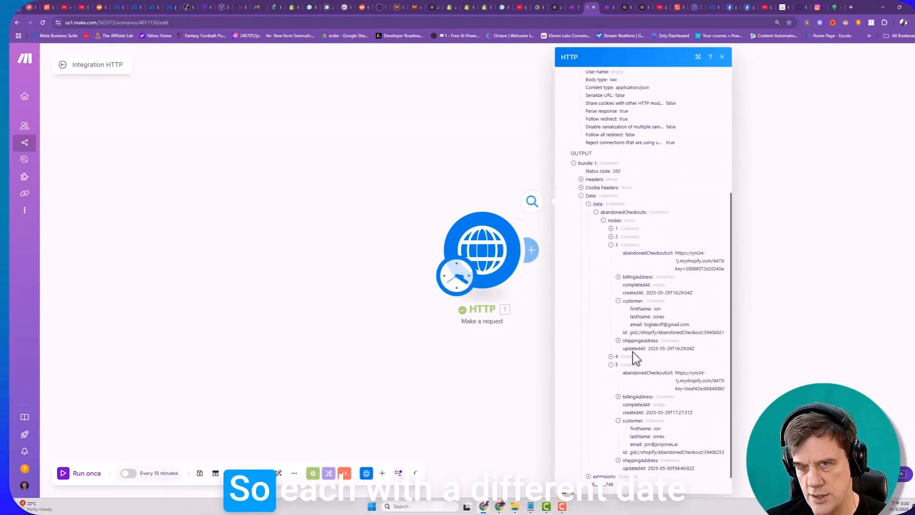
{"action": "left_click_drag", "start_coordinate": [668, 413], "coordinate": [621, 413]}
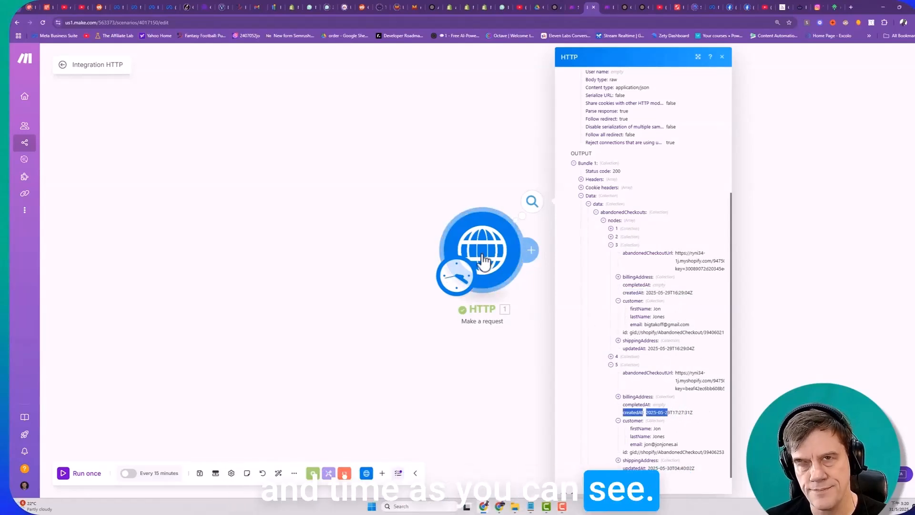
{"action": "left_click", "coordinate": [433, 173]}
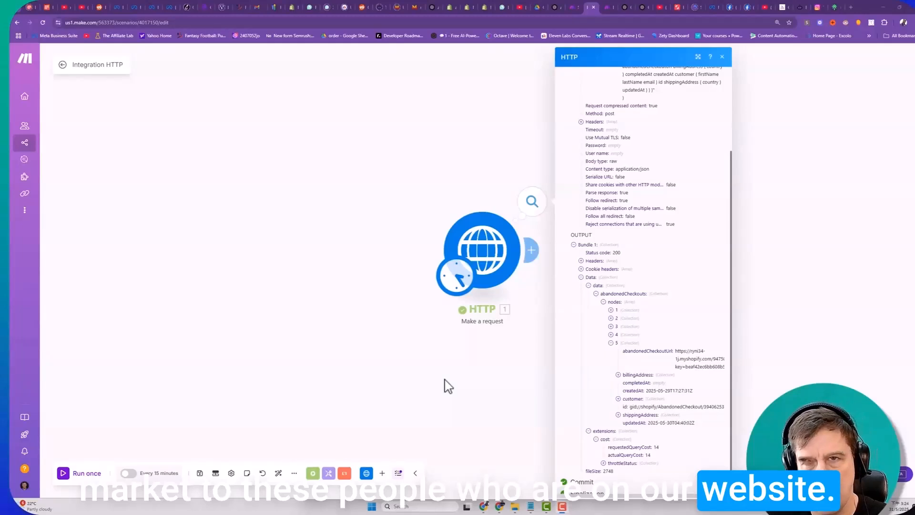
- Switch back to the ChatGPT chat and read the advice on cursor pagination with pageInfo and endCursor, up to the endCursor follow-up question
{"action": "left_click", "coordinate": [622, 5]}
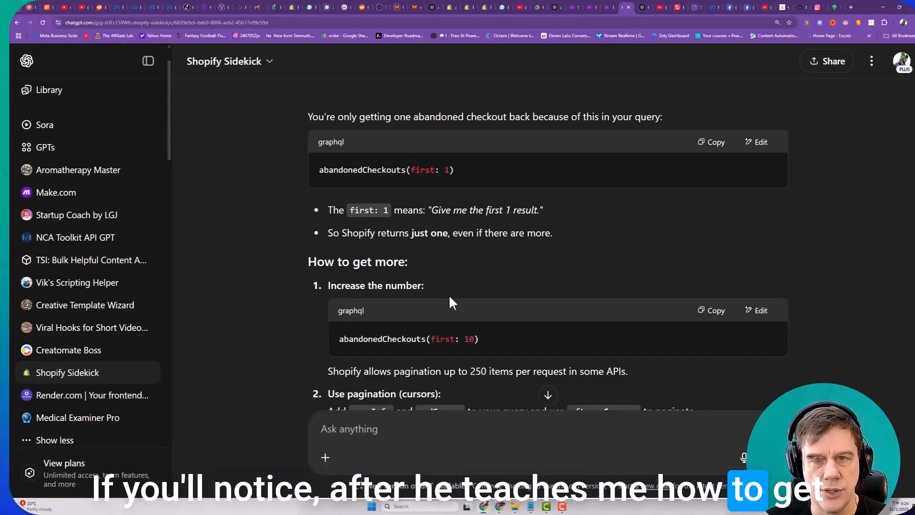
{"action": "scroll", "coordinate": [448, 293], "scroll_direction": "down", "scroll_amount": 2}
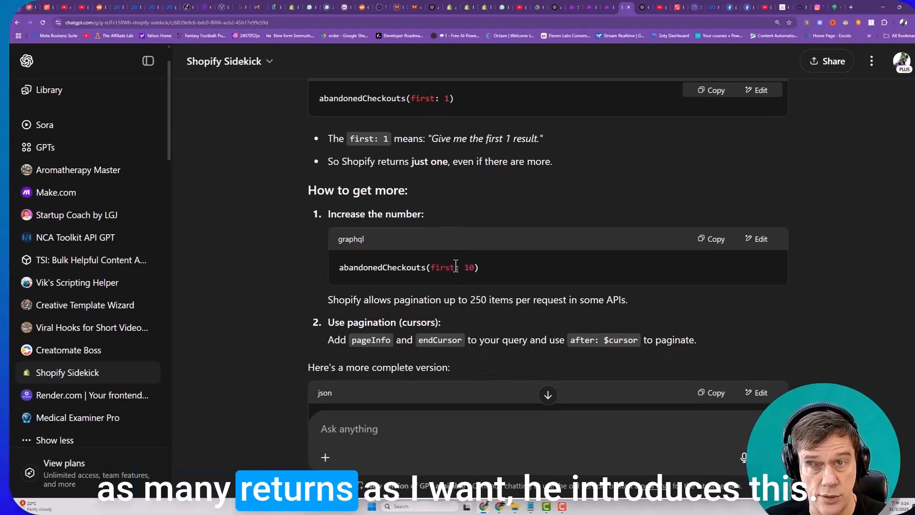
{"action": "scroll", "coordinate": [471, 276], "scroll_direction": "down", "scroll_amount": 5}
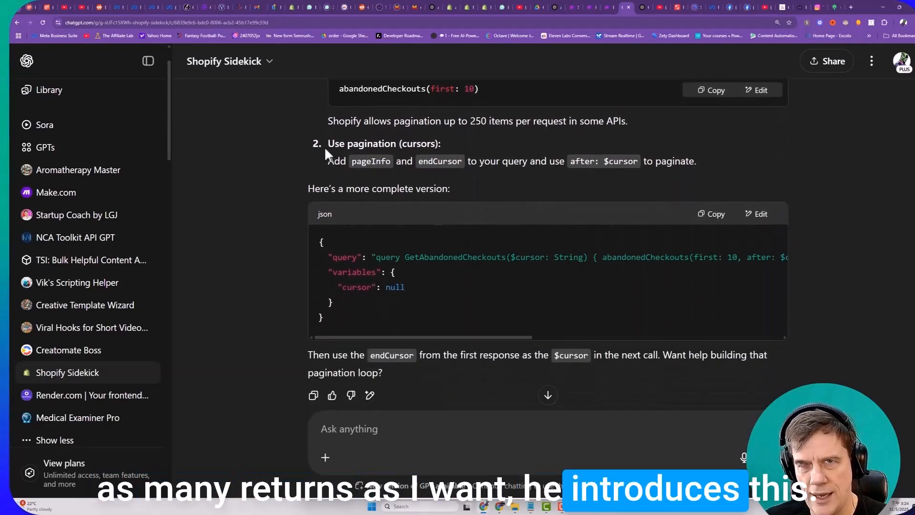
{"action": "left_click_drag", "start_coordinate": [351, 141], "coordinate": [462, 142]}
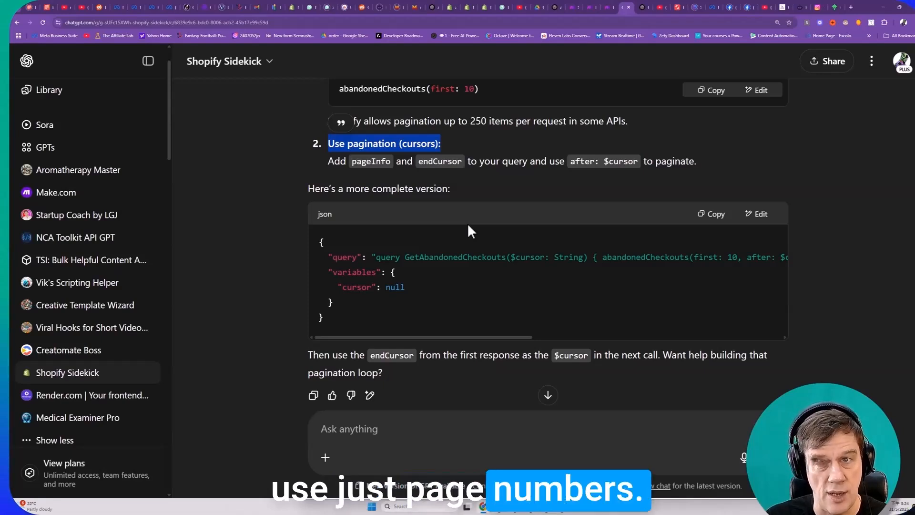
{"action": "left_click", "coordinate": [399, 144]}
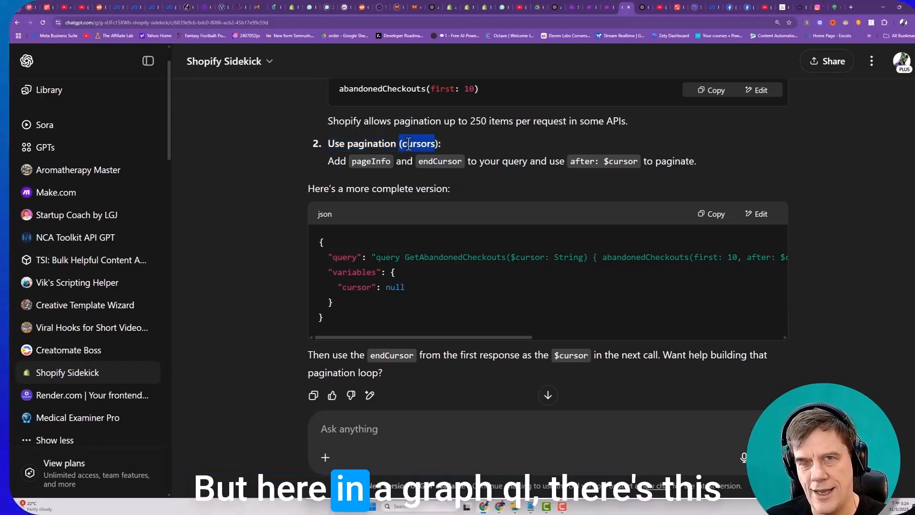
{"action": "left_click_drag", "start_coordinate": [399, 143], "coordinate": [435, 143]}
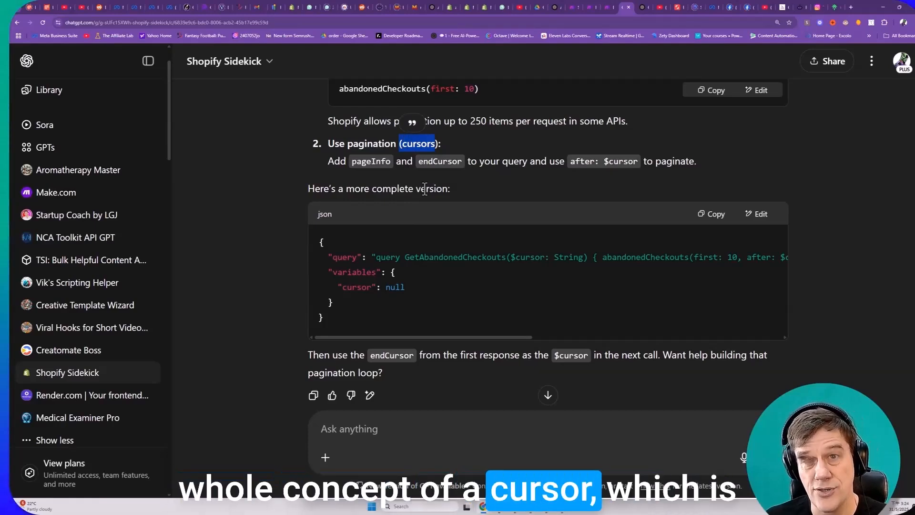
{"action": "left_click_drag", "start_coordinate": [350, 160], "coordinate": [394, 162]}
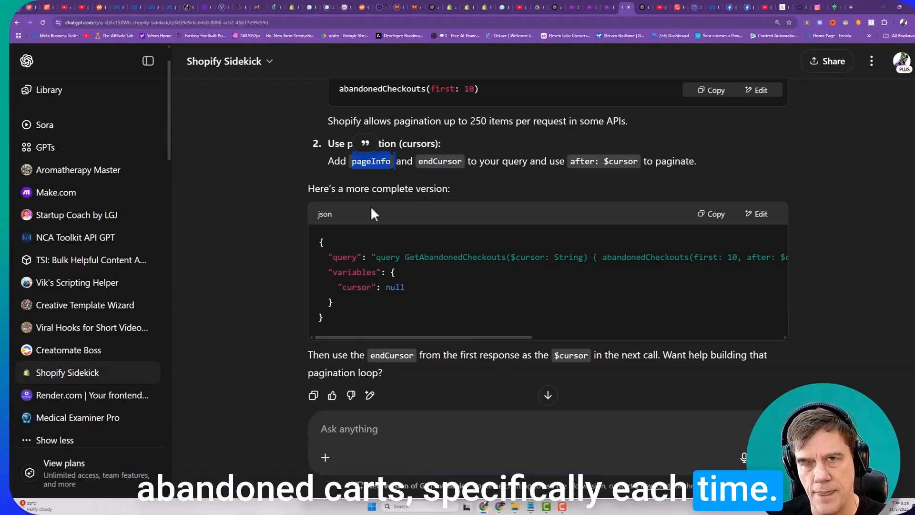
{"action": "scroll", "coordinate": [412, 291], "scroll_direction": "down", "scroll_amount": 3}
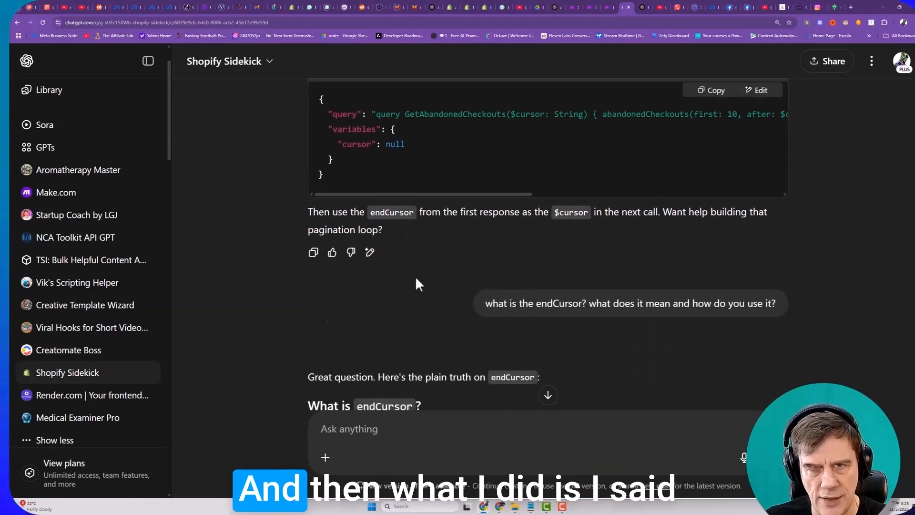
- Read the ChatGPT explanation of what endCursor means and how it is passed as the after value in the next abandonedCheckouts query
{"action": "scroll", "coordinate": [500, 291], "scroll_direction": "down", "scroll_amount": 1}
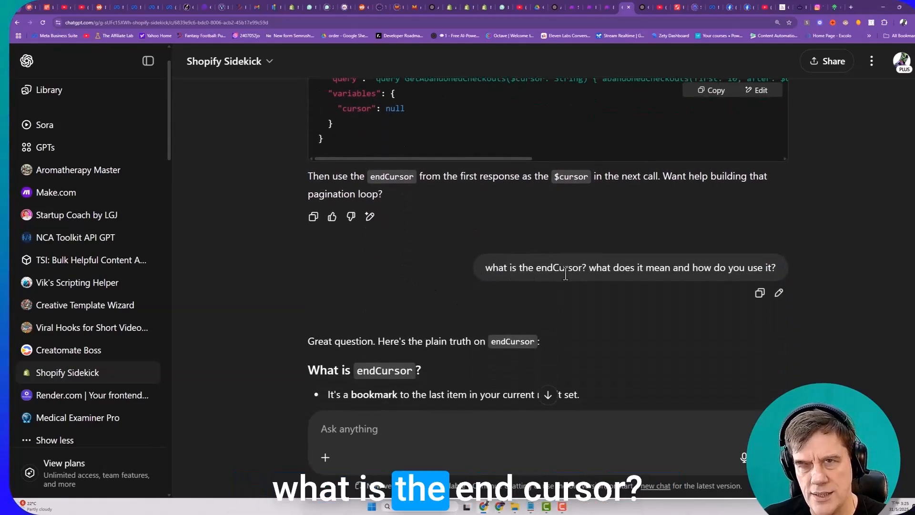
{"action": "scroll", "coordinate": [596, 276], "scroll_direction": "down", "scroll_amount": 3}
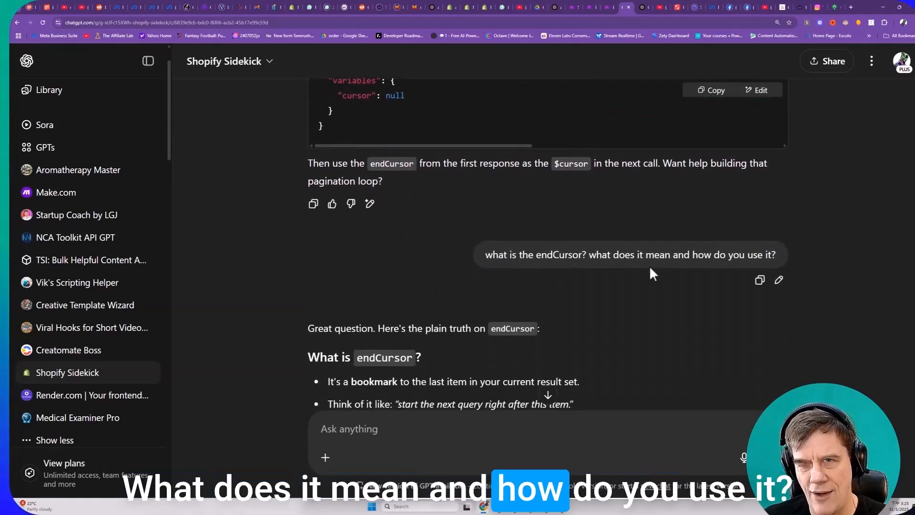
{"action": "left_click_drag", "start_coordinate": [328, 288], "coordinate": [520, 287]}
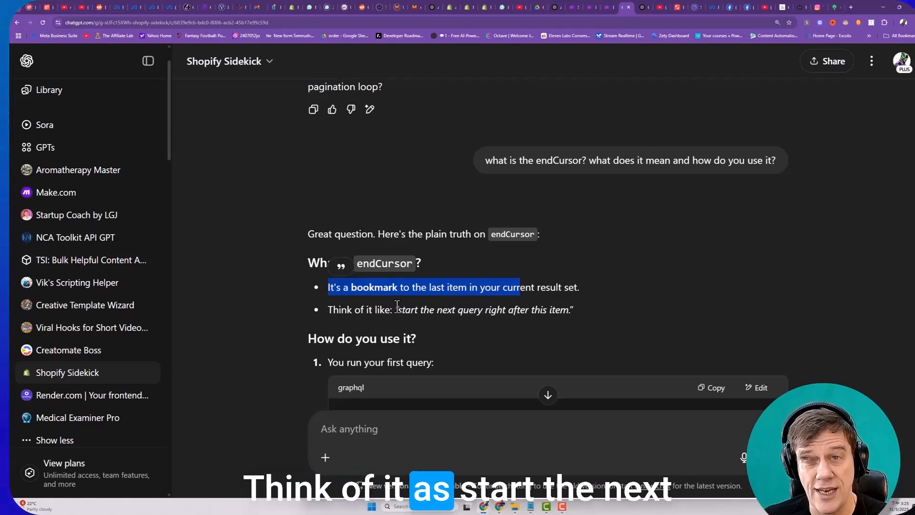
{"action": "scroll", "coordinate": [457, 298], "scroll_direction": "down", "scroll_amount": 2}
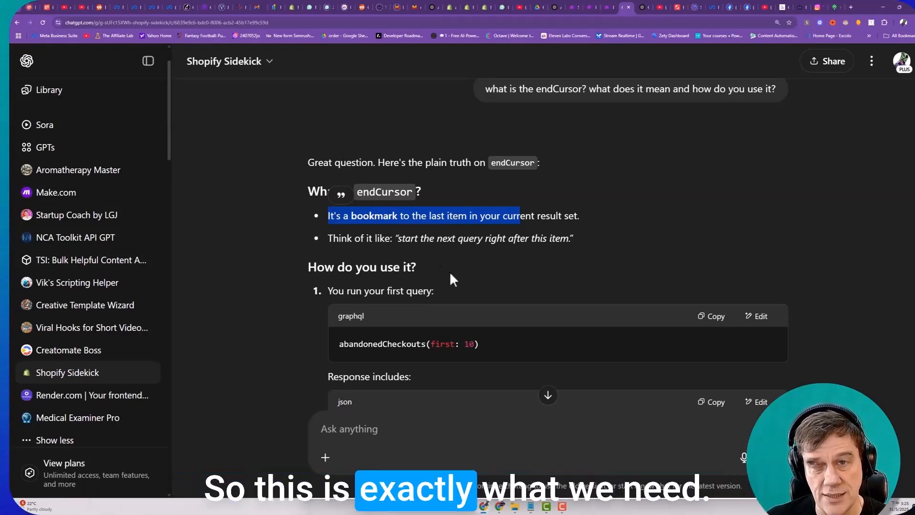
{"action": "scroll", "coordinate": [450, 271], "scroll_direction": "down", "scroll_amount": 1}
{"action": "scroll", "coordinate": [425, 309], "scroll_direction": "down", "scroll_amount": 2}
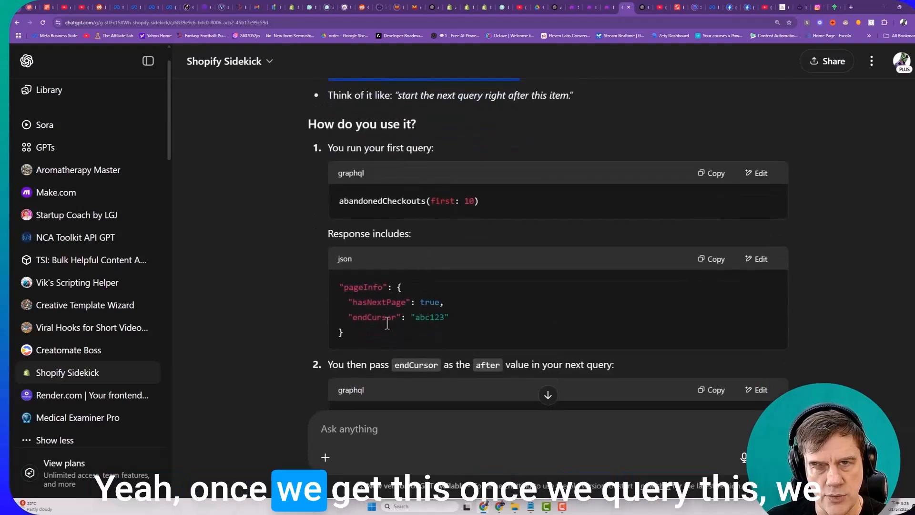
{"action": "left_click_drag", "start_coordinate": [431, 201], "coordinate": [469, 201]}
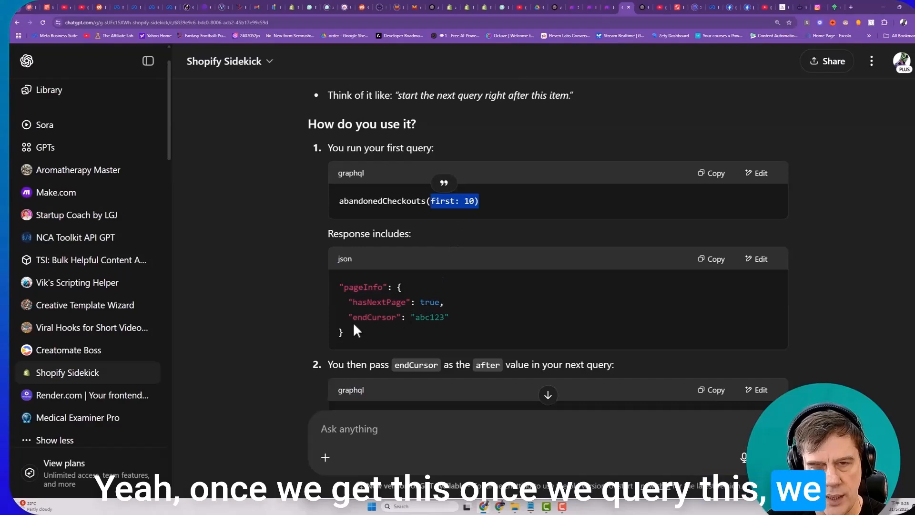
{"action": "left_click_drag", "start_coordinate": [353, 318], "coordinate": [451, 317]}
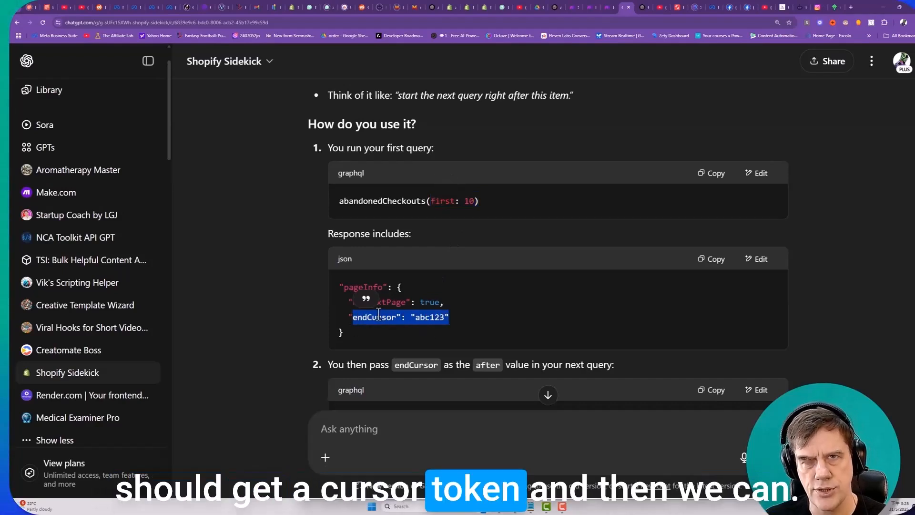
{"action": "scroll", "coordinate": [434, 307], "scroll_direction": "down", "scroll_amount": 3}
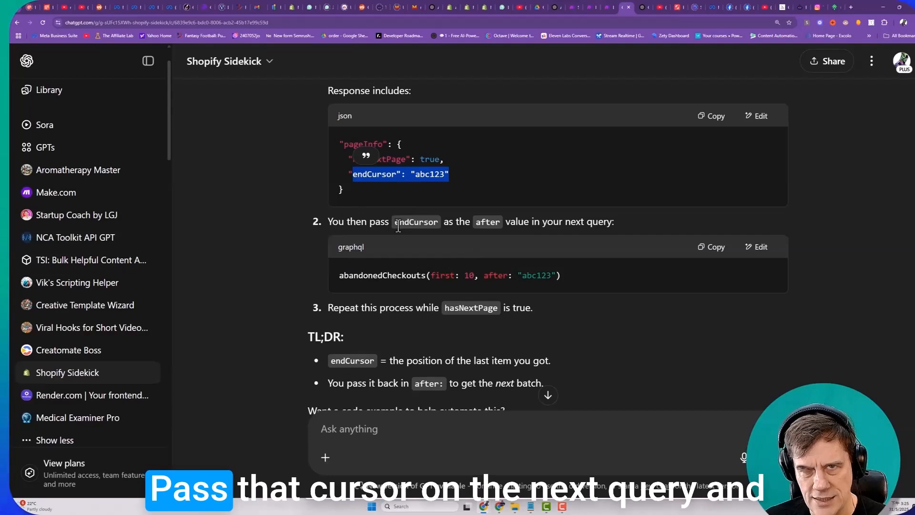
{"action": "left_click_drag", "start_coordinate": [399, 222], "coordinate": [478, 232]}
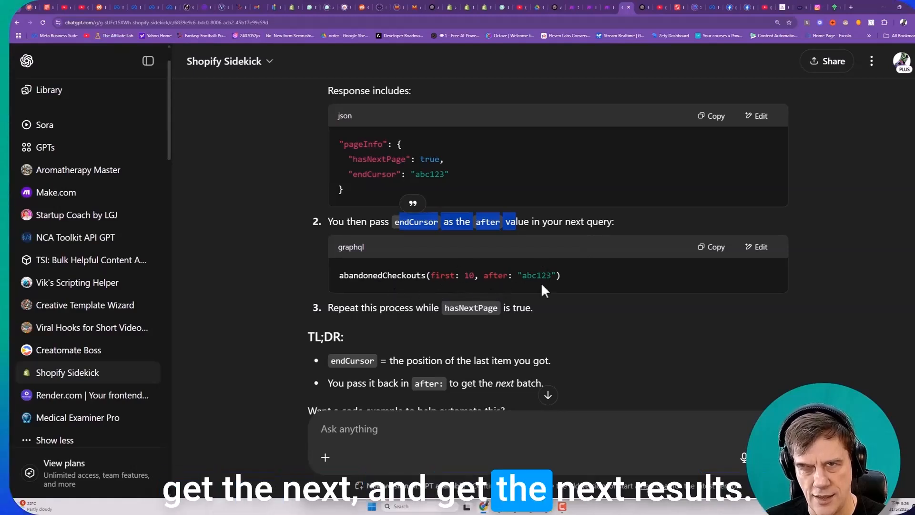
{"action": "scroll", "coordinate": [418, 293], "scroll_direction": "down", "scroll_amount": 1}
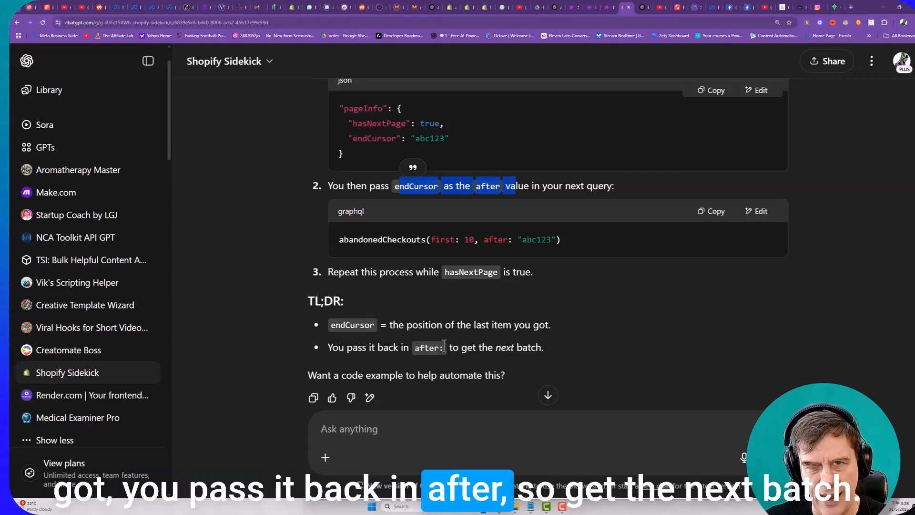
{"action": "scroll", "coordinate": [434, 334], "scroll_direction": "down", "scroll_amount": 2}
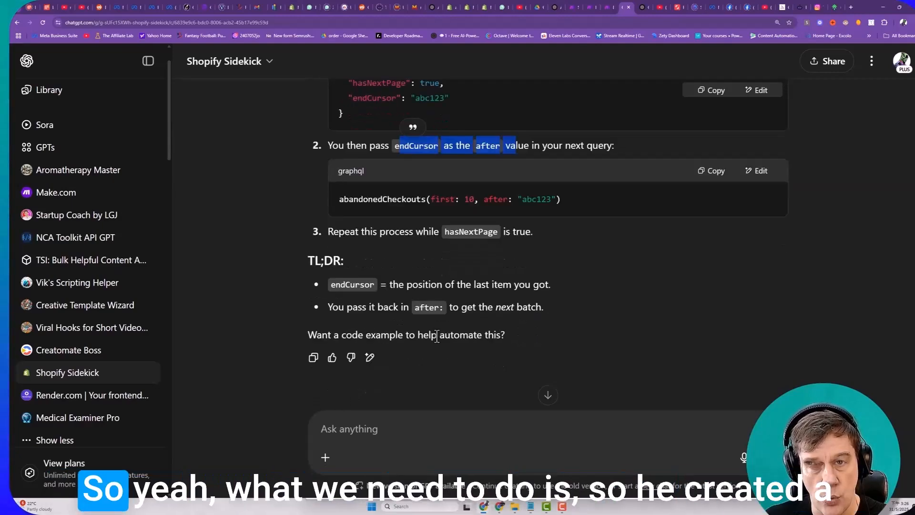
- Examine the paginated JSON payload's $cursor: String, after: $cursor and variables parts, comparing its query with the original abandonedCheckouts(first: 1) call
{"action": "scroll", "coordinate": [429, 329], "scroll_direction": "up", "scroll_amount": 10}
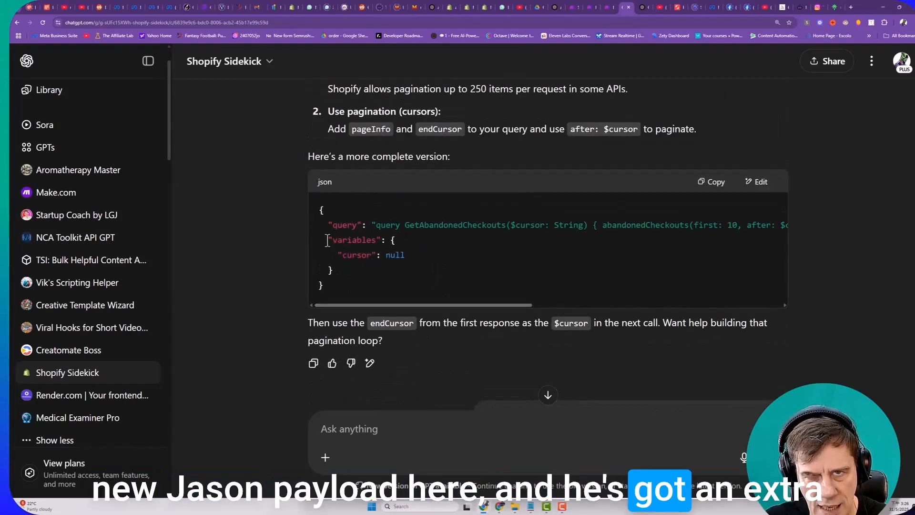
{"action": "left_click_drag", "start_coordinate": [327, 239], "coordinate": [405, 258]}
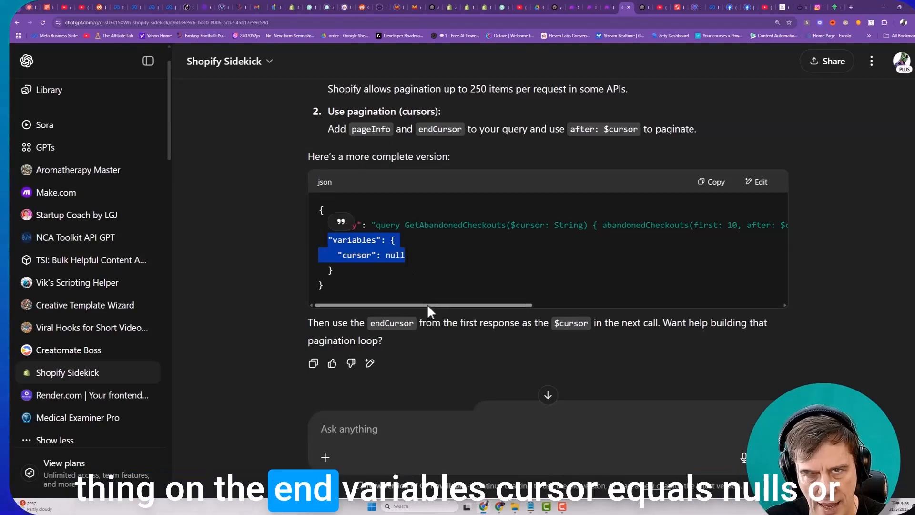
{"action": "left_click", "coordinate": [355, 253]}
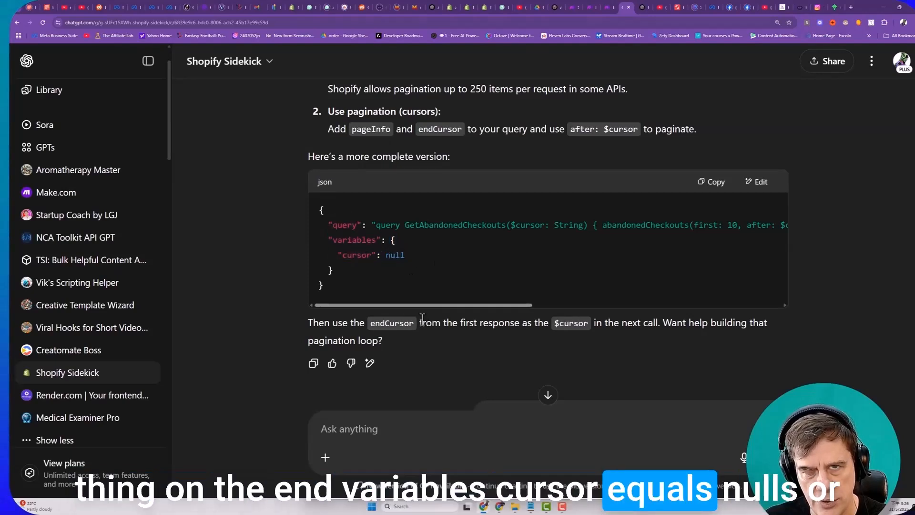
{"action": "left_click_drag", "start_coordinate": [423, 305], "coordinate": [442, 301]}
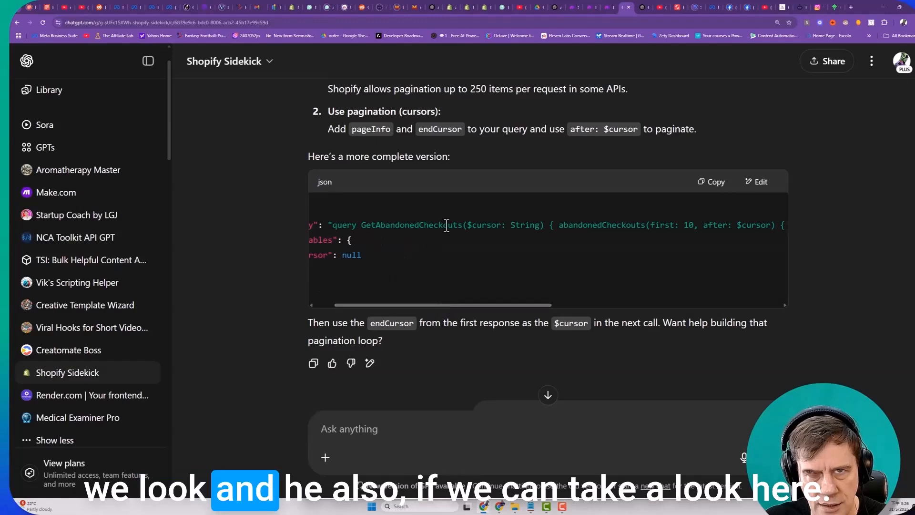
{"action": "scroll", "coordinate": [483, 225], "scroll_direction": "up", "scroll_amount": 10}
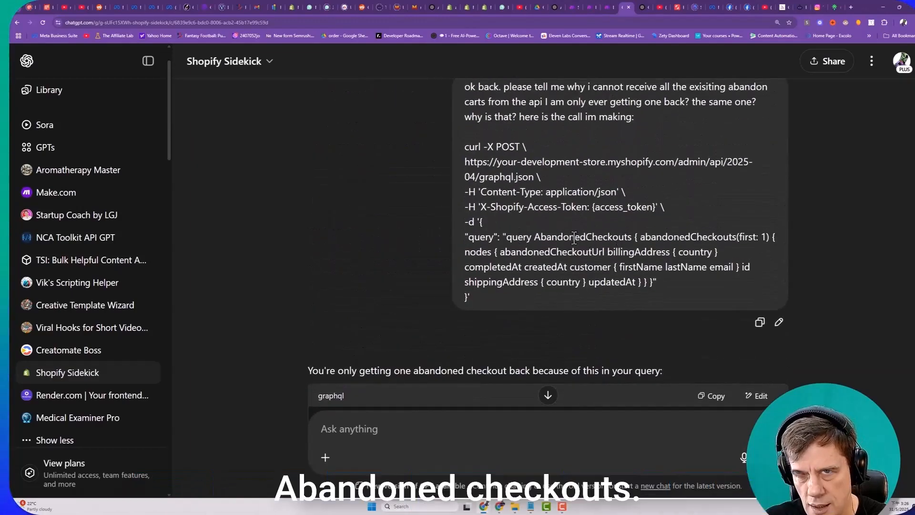
{"action": "left_click_drag", "start_coordinate": [697, 239], "coordinate": [774, 238]}
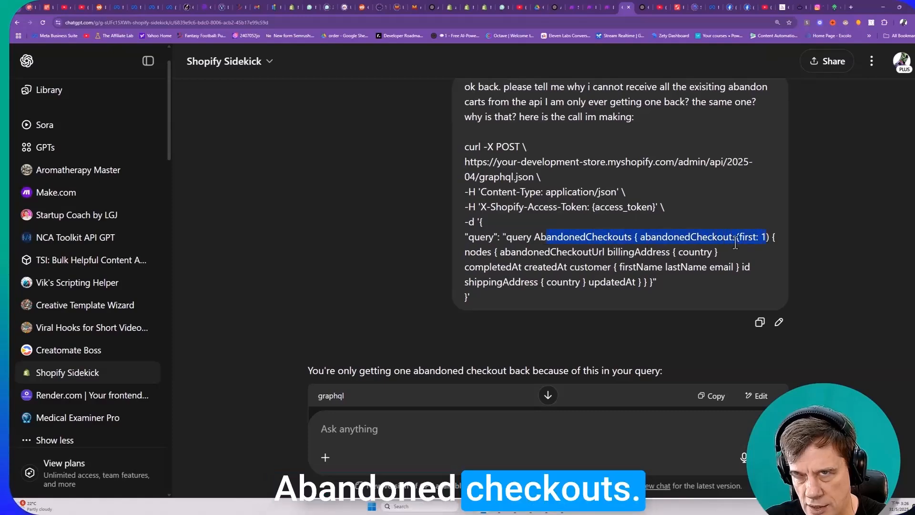
{"action": "scroll", "coordinate": [615, 273], "scroll_direction": "down", "scroll_amount": 7}
{"action": "scroll", "coordinate": [571, 285], "scroll_direction": "down", "scroll_amount": 5}
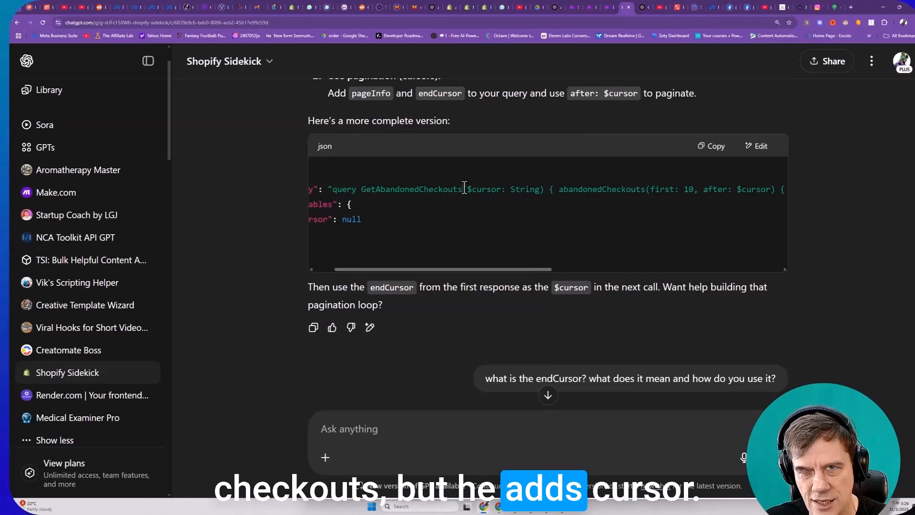
{"action": "left_click_drag", "start_coordinate": [464, 190], "coordinate": [544, 185]}
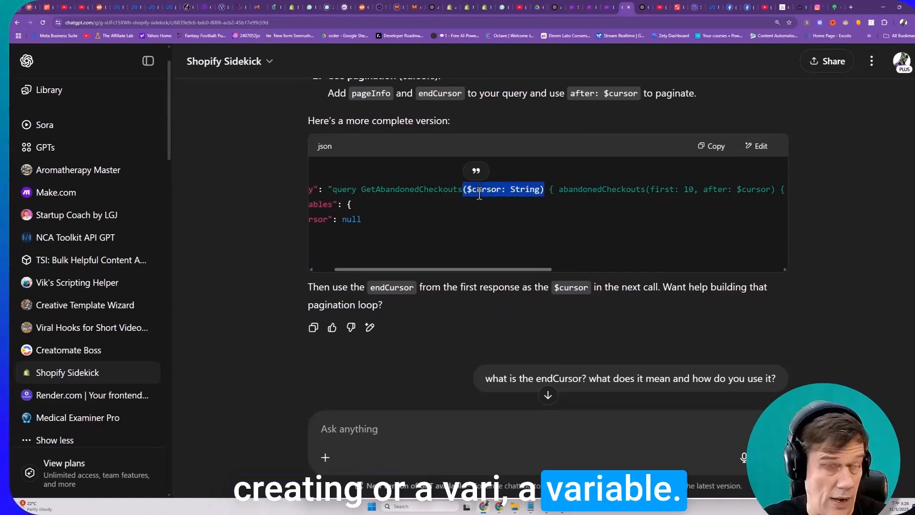
{"action": "left_click_drag", "start_coordinate": [509, 190], "coordinate": [541, 189]}
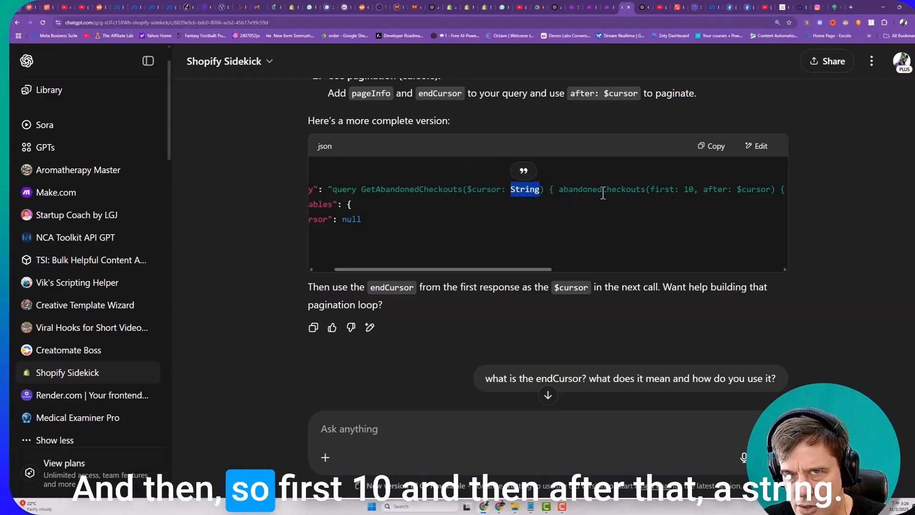
{"action": "left_click_drag", "start_coordinate": [703, 189], "coordinate": [762, 189]}
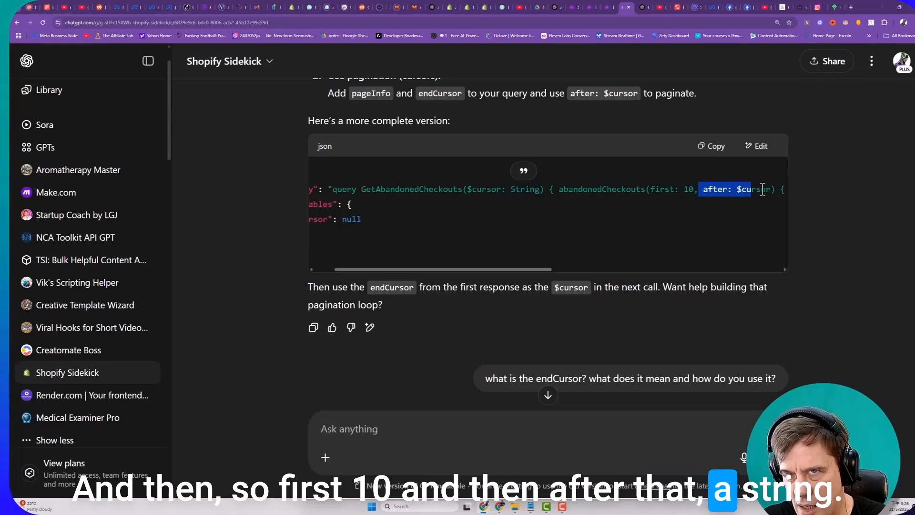
{"action": "scroll", "coordinate": [619, 179], "scroll_direction": "right", "scroll_amount": 3}
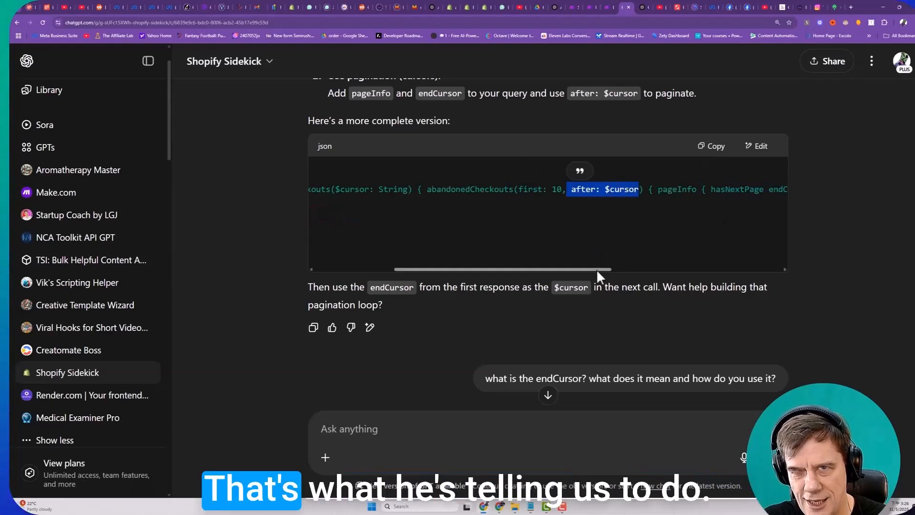
{"action": "left_click_drag", "start_coordinate": [596, 268], "coordinate": [508, 196]}
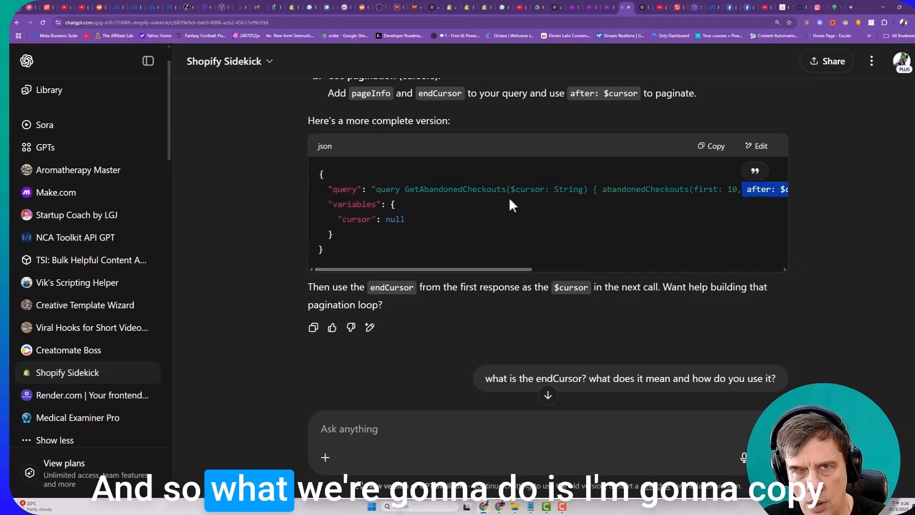
- Copy the paginated GetAbandonedCheckouts JSON and replace the Make HTTP module's request content with it, removing the trailing blank line
{"action": "left_click", "coordinate": [704, 148]}
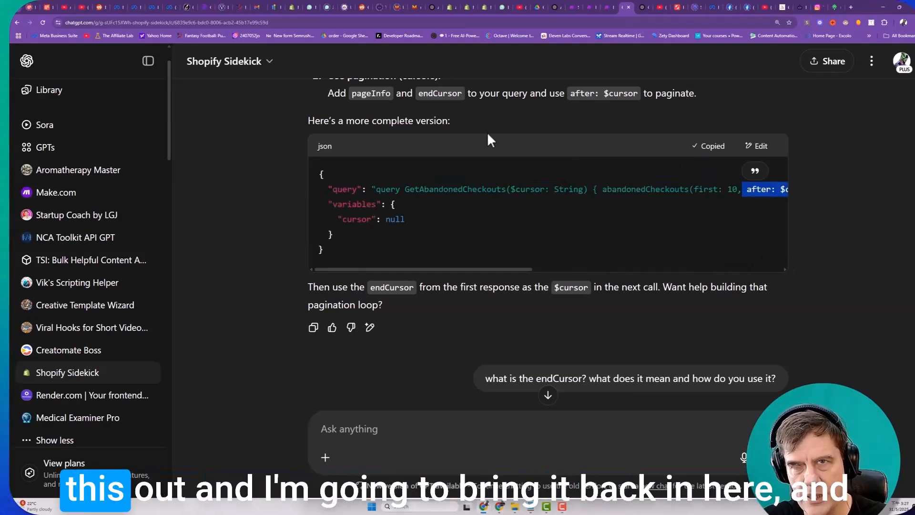
{"action": "left_click", "coordinate": [588, 9]}
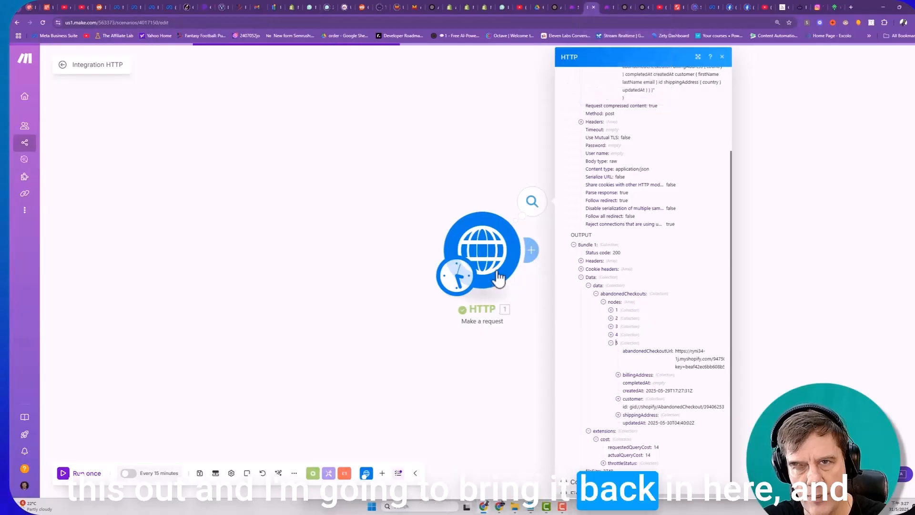
{"action": "scroll", "coordinate": [578, 365], "scroll_direction": "down", "scroll_amount": 4}
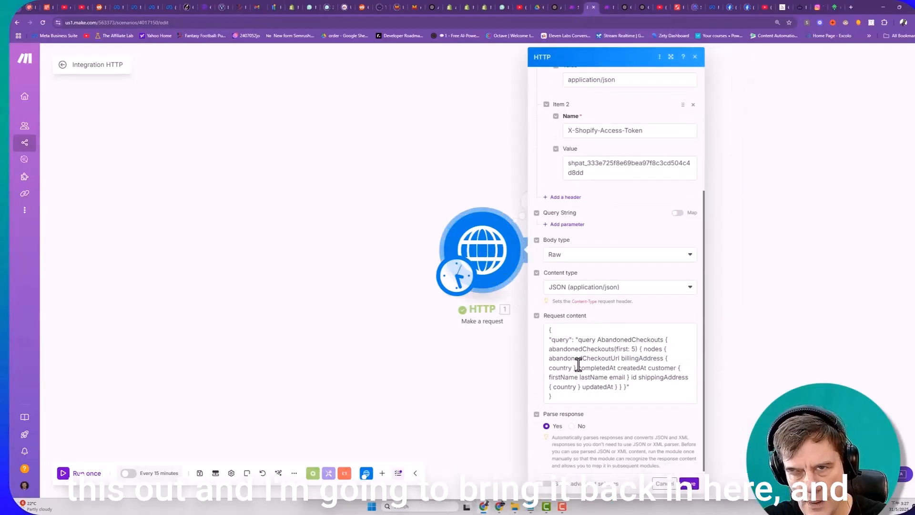
{"action": "left_click", "coordinate": [557, 395]}
{"action": "key", "text": "ctrl+a"}
{"action": "key", "text": "ctrl+v"}
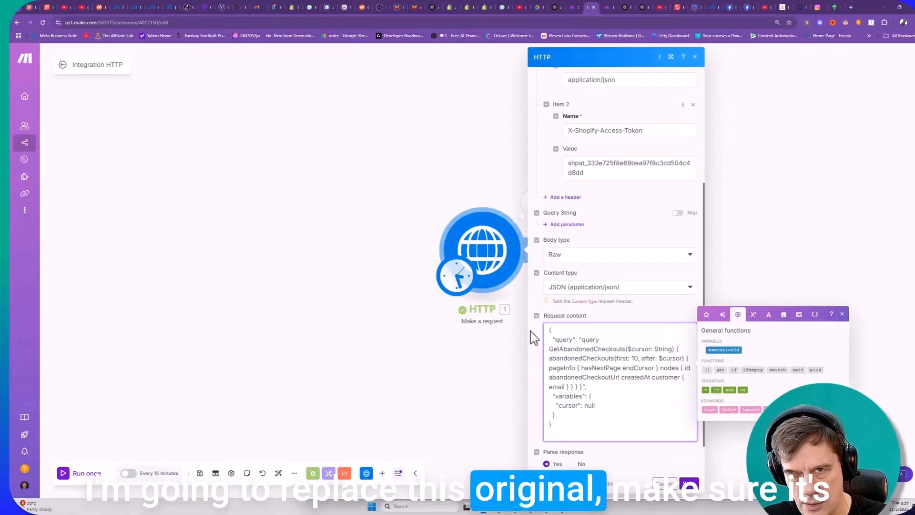
{"action": "key", "text": "BackSpace"}
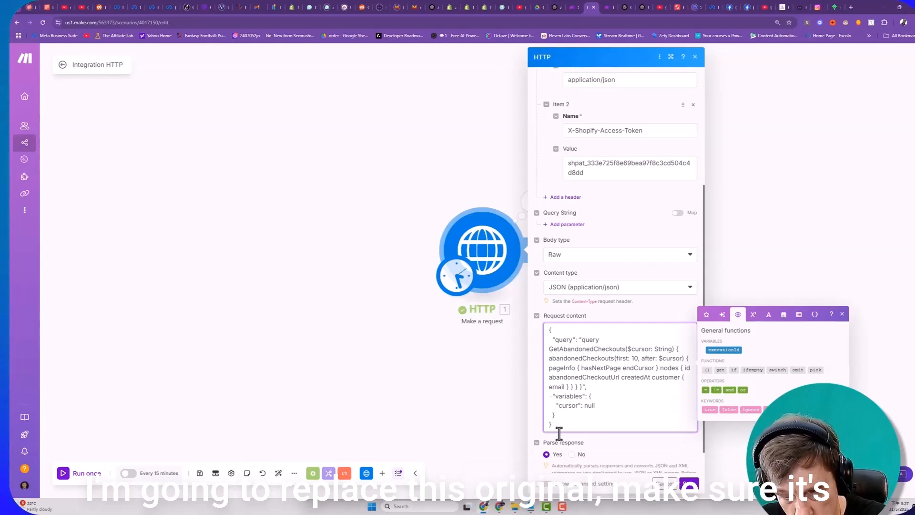
- Keep the query limit at first: 10, save the HTTP module and run the scenario once
{"action": "scroll", "coordinate": [550, 441], "scroll_direction": "down", "scroll_amount": 1}
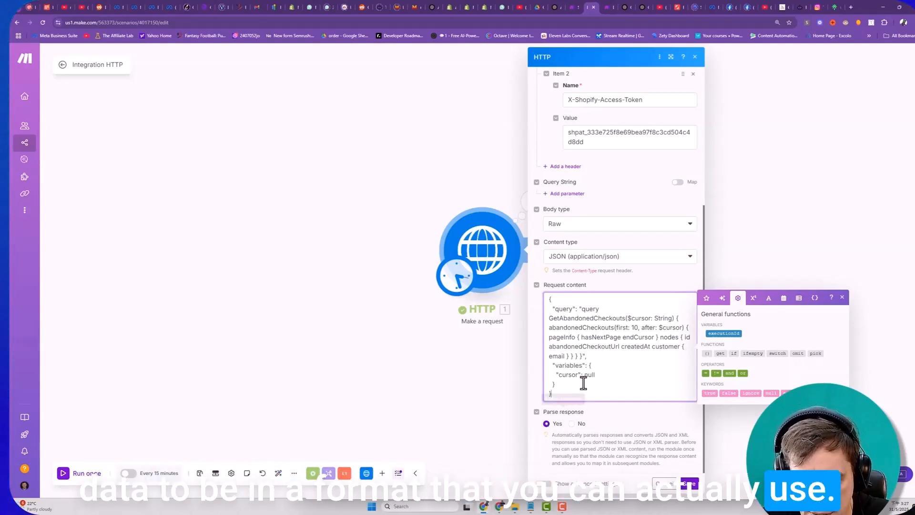
{"action": "double_click", "coordinate": [635, 327]}
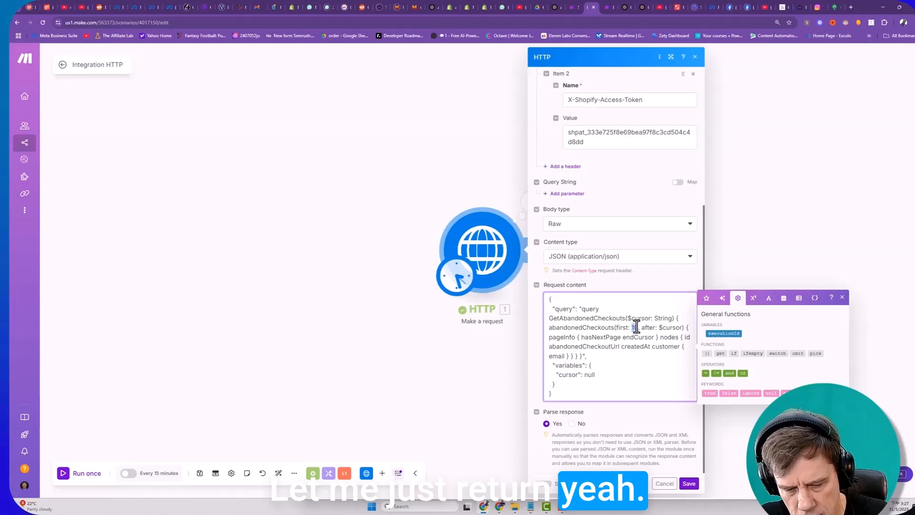
{"action": "left_click", "coordinate": [686, 483]}
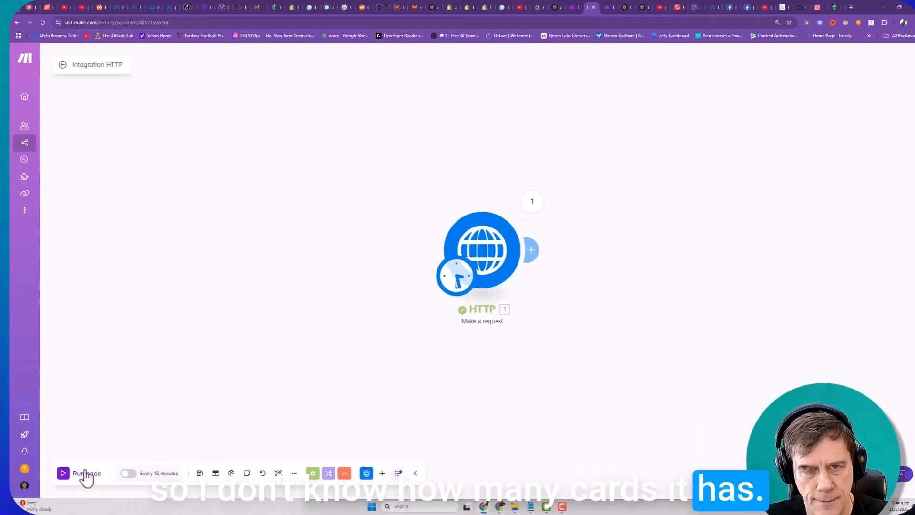
{"action": "left_click", "coordinate": [71, 481]}
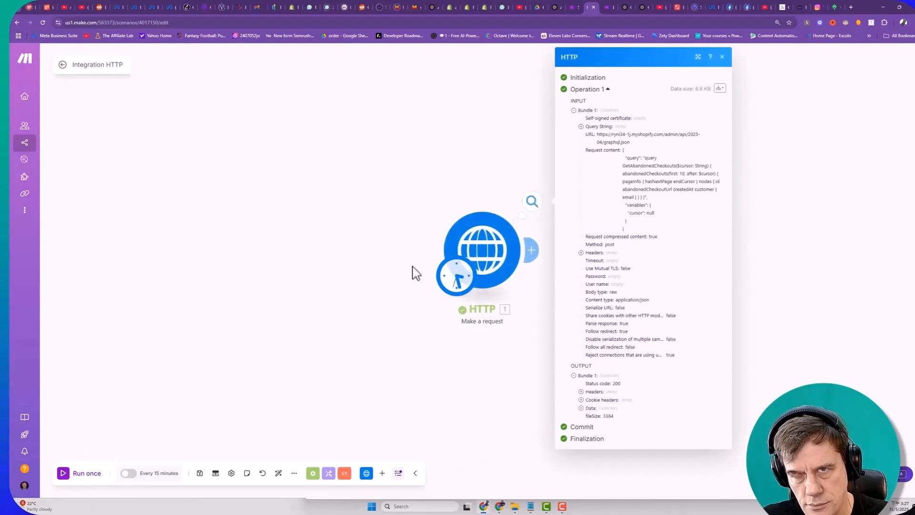
- Expand the HTTP run's output through data and abandonedCheckouts to open the pageInfo and nodes collections
{"action": "left_click", "coordinate": [581, 408]}
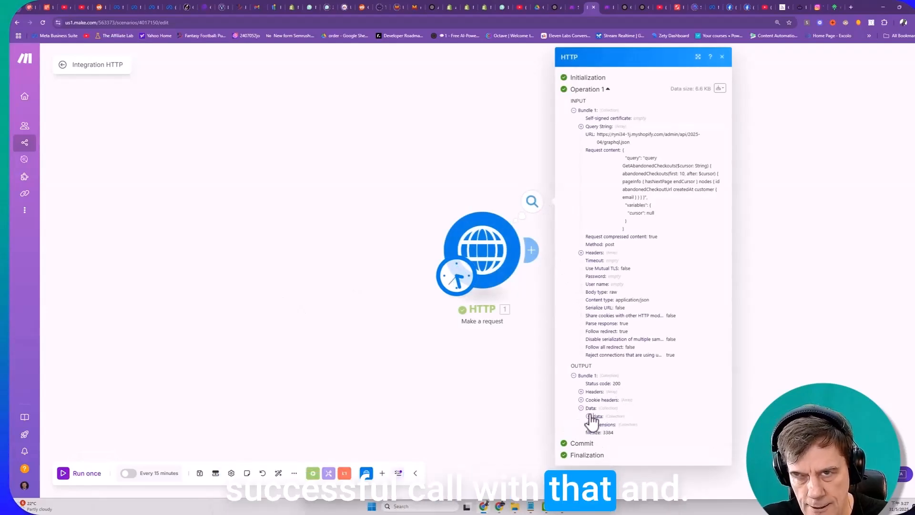
{"action": "left_click", "coordinate": [588, 416]}
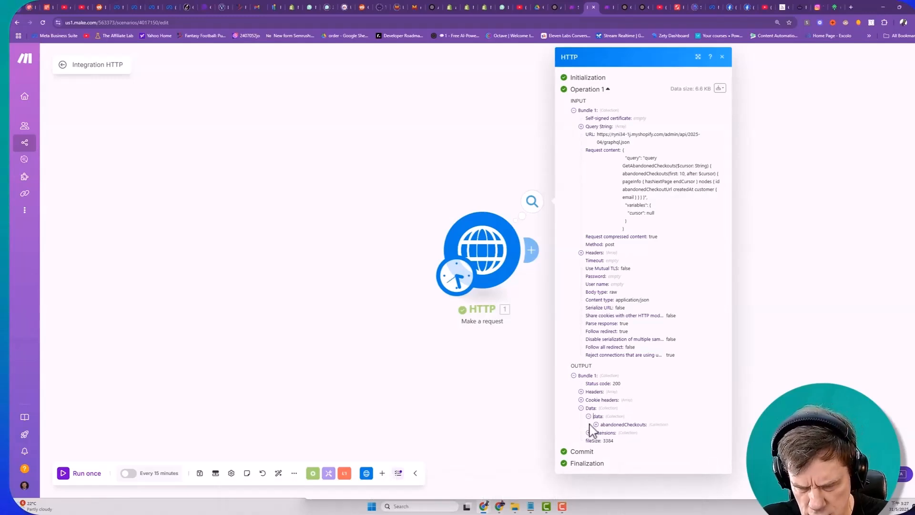
{"action": "left_click", "coordinate": [596, 424]}
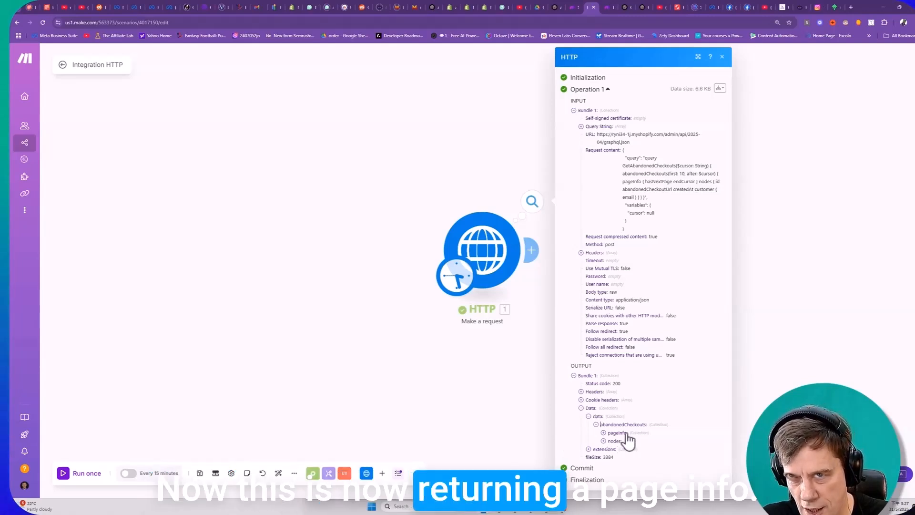
{"action": "left_click", "coordinate": [603, 432]}
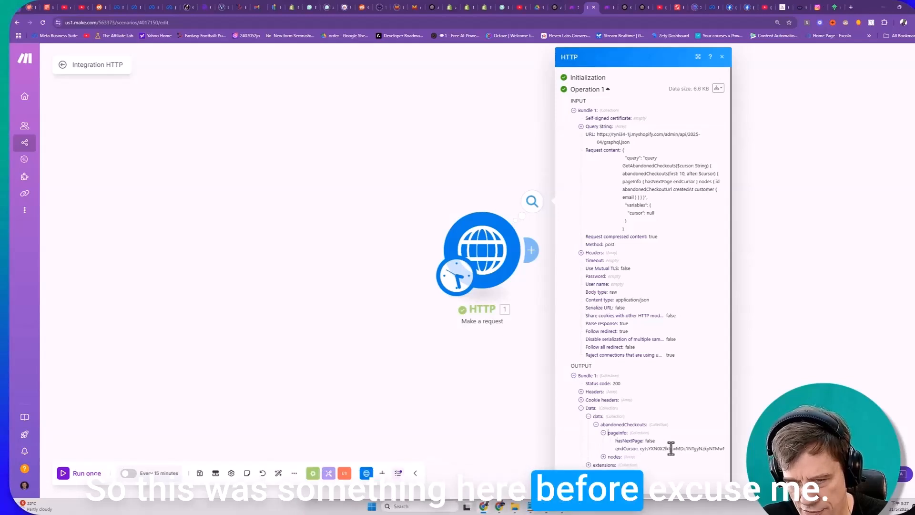
{"action": "left_click", "coordinate": [603, 456]}
{"action": "scroll", "coordinate": [609, 431], "scroll_direction": "down", "scroll_amount": 2}
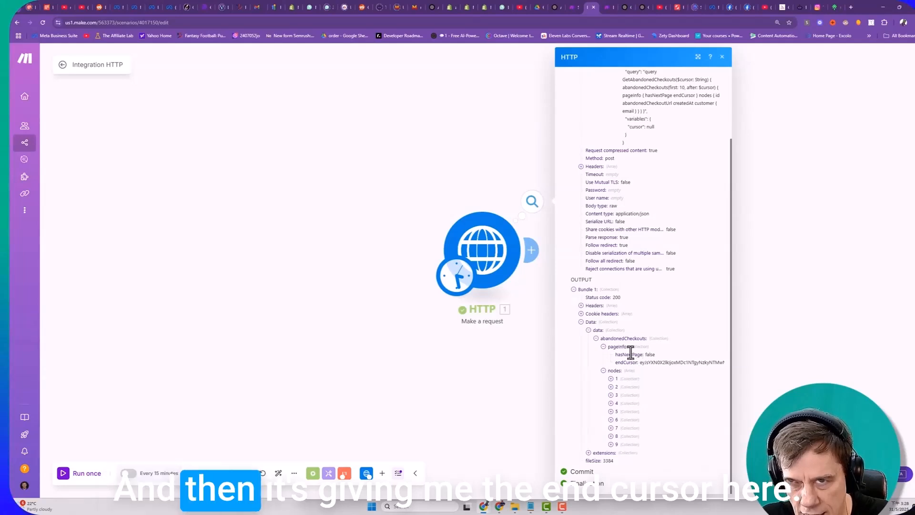
- Examine the hasNextPage and endCursor values under pageInfo in the HTTP output, widening the output view to read the full cursor
{"action": "left_click_drag", "start_coordinate": [640, 362], "coordinate": [867, 353]}
{"action": "triple_click", "coordinate": [714, 362]}
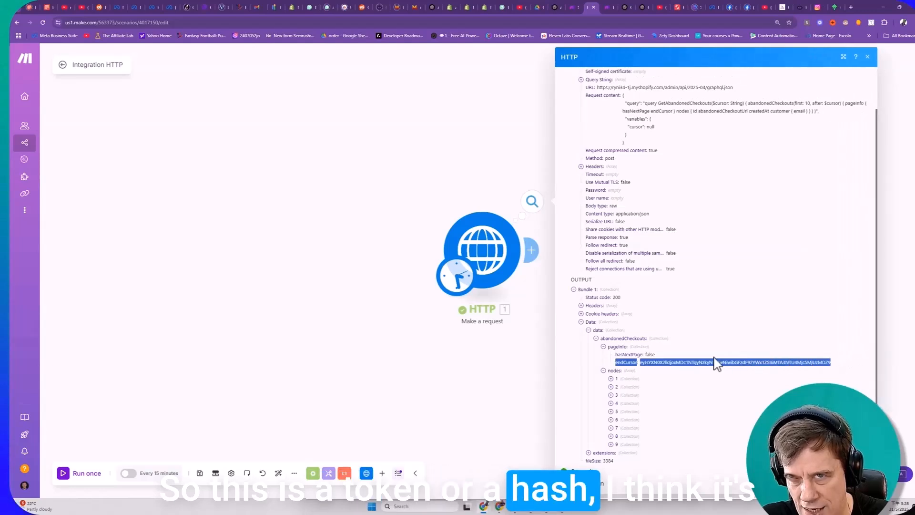
{"action": "double_click", "coordinate": [641, 362]}
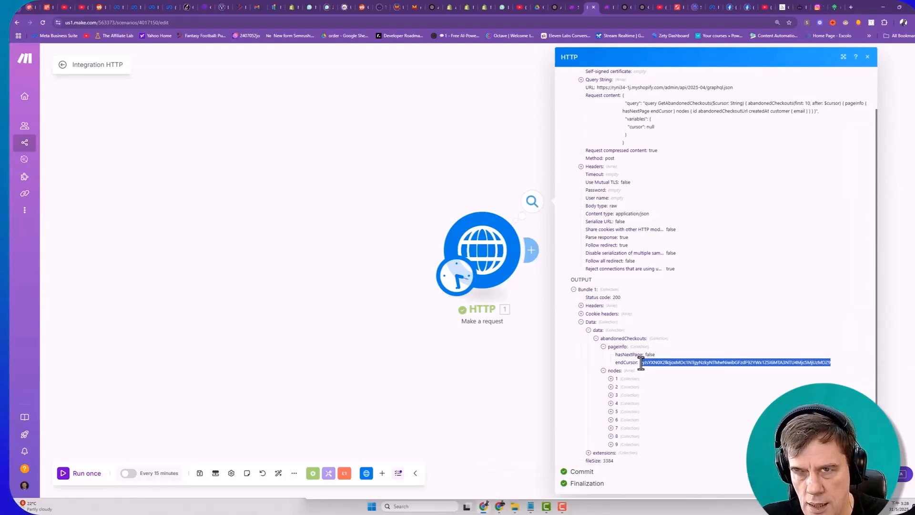
{"action": "left_click", "coordinate": [645, 355]}
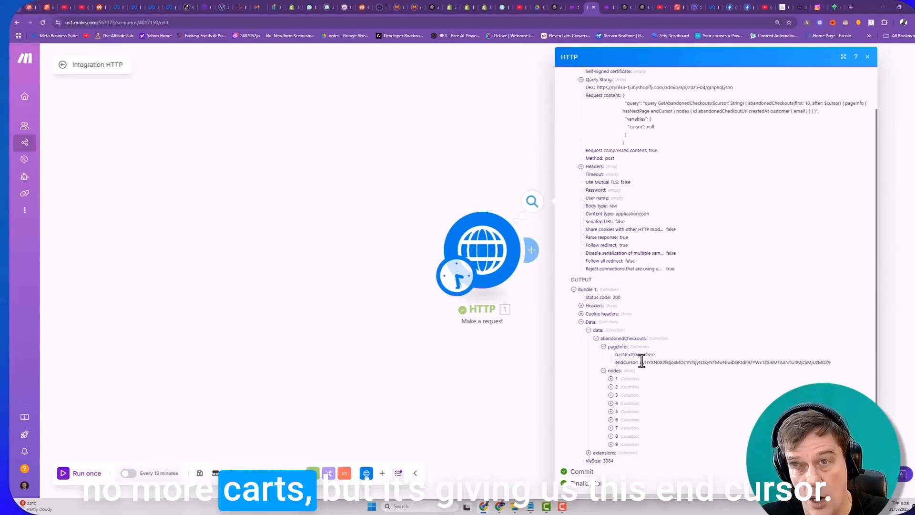
{"action": "left_click_drag", "start_coordinate": [639, 363], "coordinate": [833, 368]}
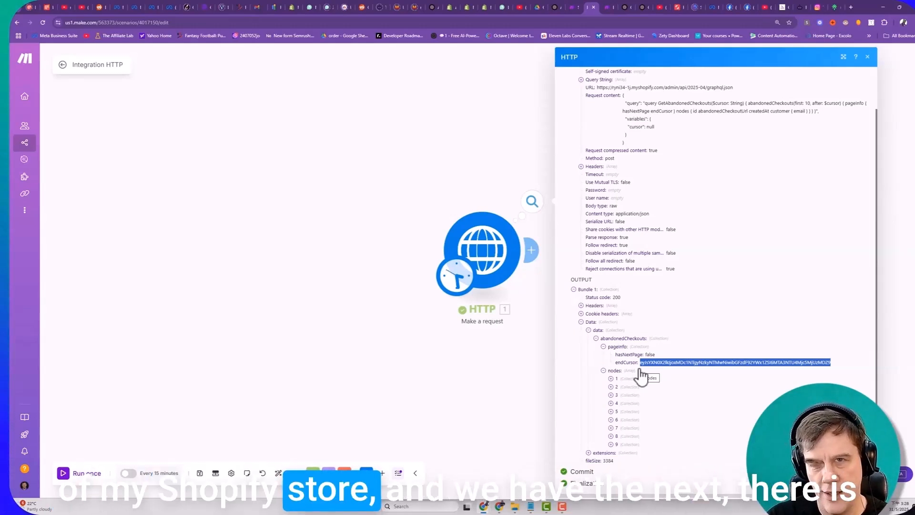
{"action": "left_click_drag", "start_coordinate": [616, 354], "coordinate": [665, 357]}
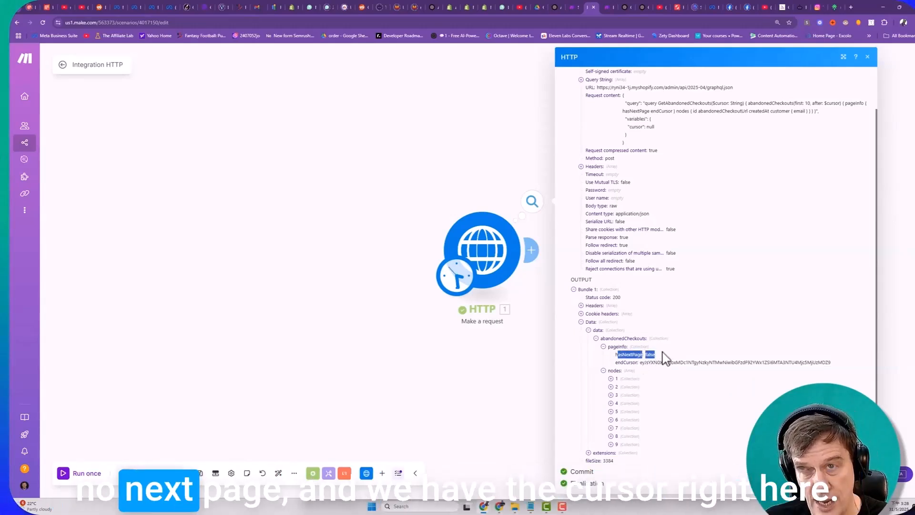
{"action": "left_click", "coordinate": [638, 370]}
{"action": "double_click", "coordinate": [642, 409]}
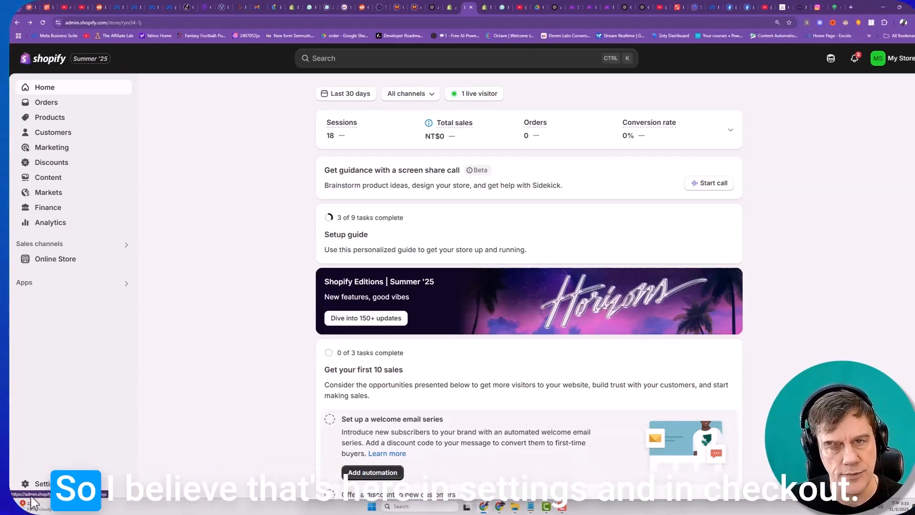
- Open the Shopify store's Checkout settings and review the customer contact method, customer information and shipping address phone number options
{"action": "left_click", "coordinate": [46, 484]}
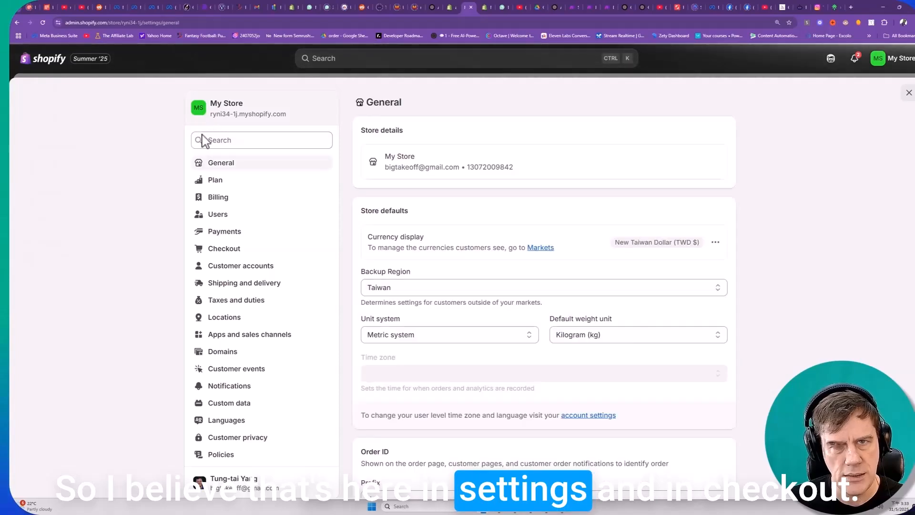
{"action": "left_click", "coordinate": [213, 252]}
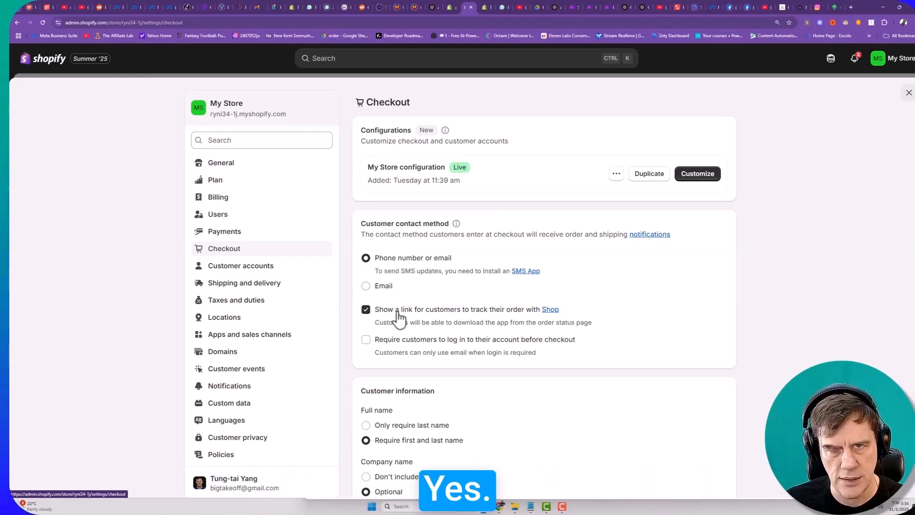
{"action": "scroll", "coordinate": [484, 321], "scroll_direction": "down", "scroll_amount": 2}
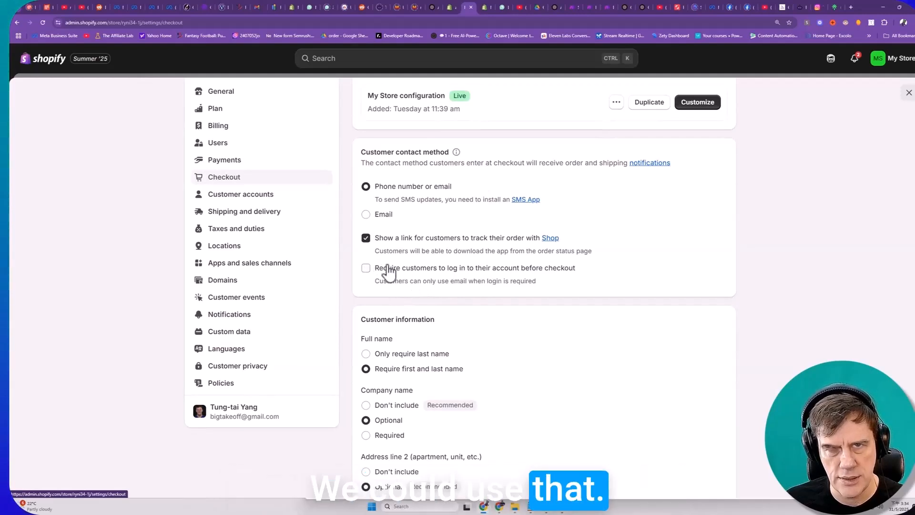
{"action": "scroll", "coordinate": [418, 309], "scroll_direction": "down", "scroll_amount": 3}
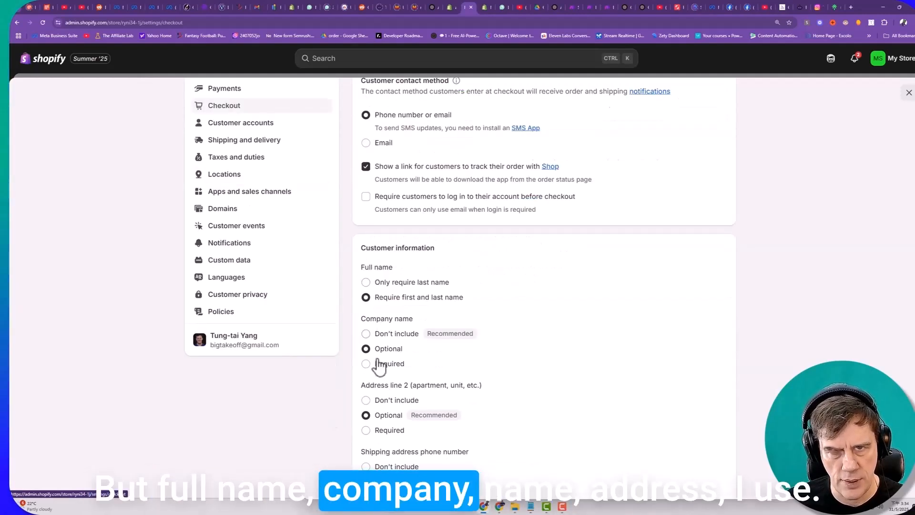
{"action": "scroll", "coordinate": [367, 377], "scroll_direction": "down", "scroll_amount": 2}
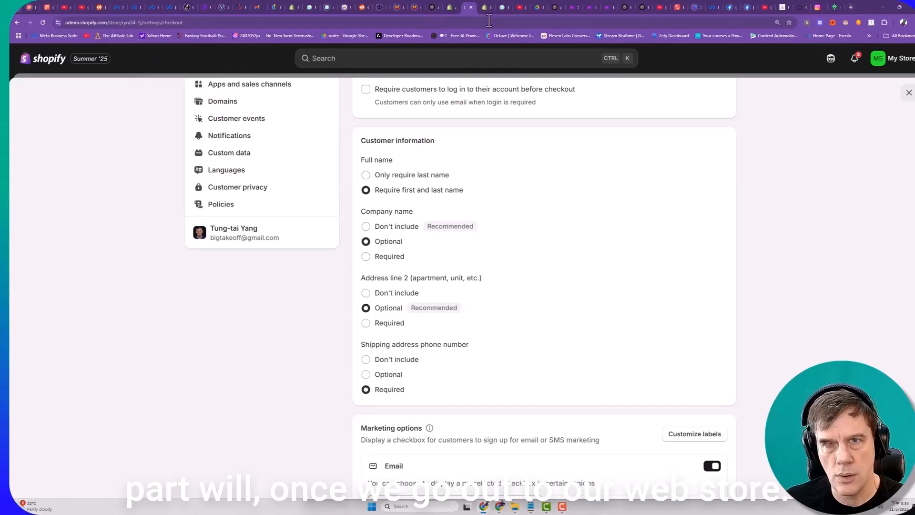
- Open the ryni34-1j.myshopify.com storefront in a new tab, bring the Widget to checkout and review its contact and delivery fields
{"action": "left_click", "coordinate": [485, 7]}
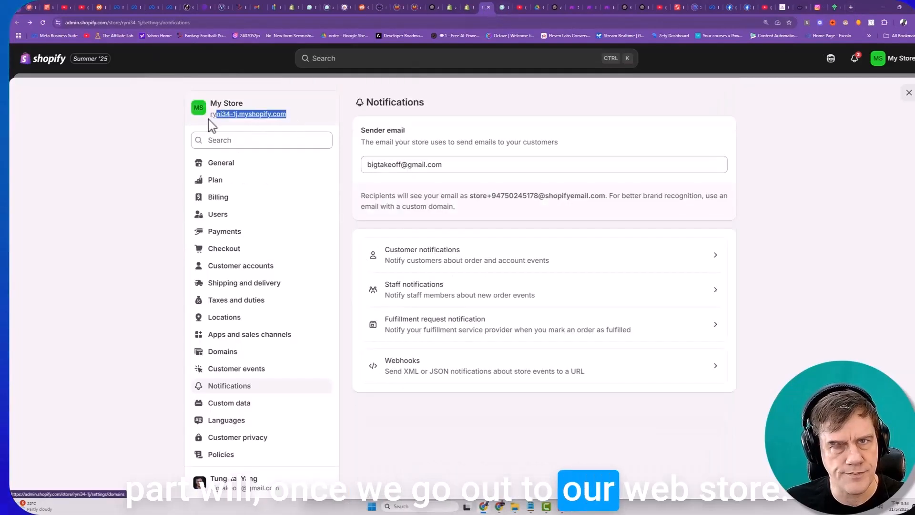
{"action": "left_click", "coordinate": [849, 8]}
{"action": "left_click", "coordinate": [637, 23]}
{"action": "type", "text": "ryni34-1j.myshopify.com"}
{"action": "key", "text": "Return"}
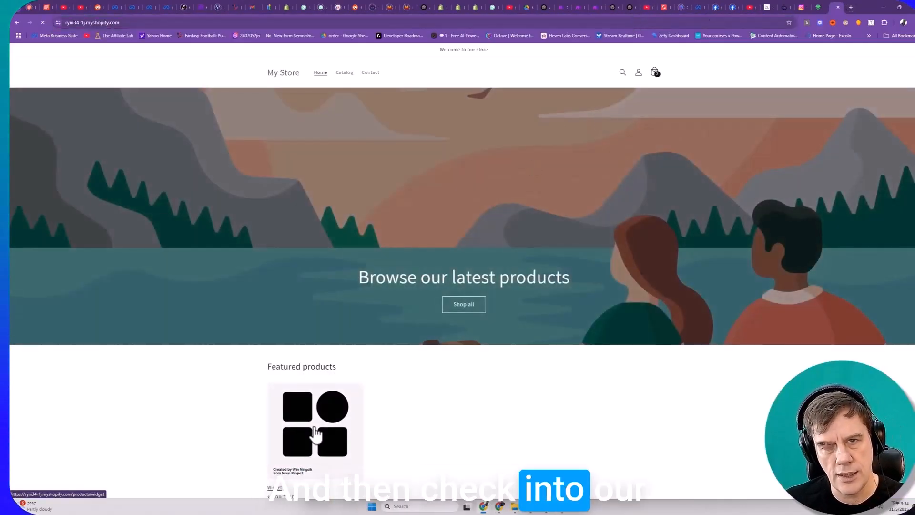
{"action": "left_click", "coordinate": [315, 434]}
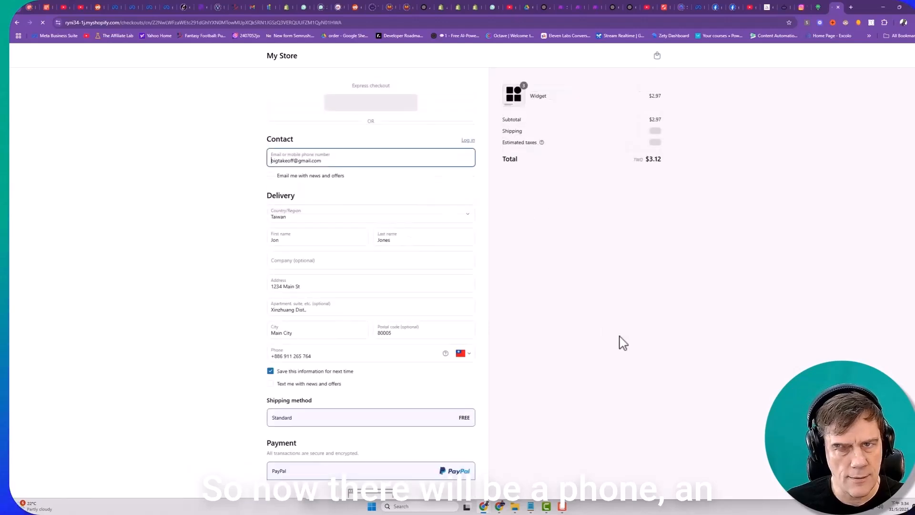
{"action": "scroll", "coordinate": [624, 345], "scroll_direction": "down", "scroll_amount": 2}
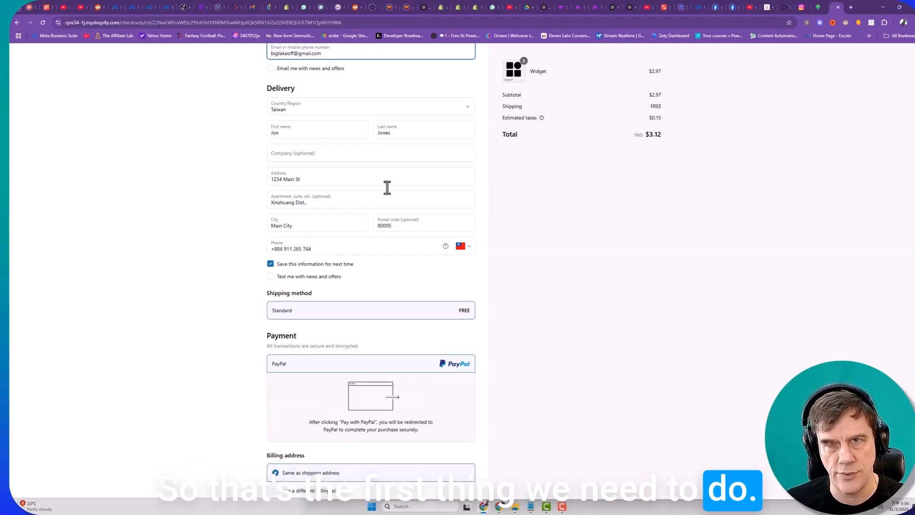
- Return to the Make scenario and inspect the customer details in abandoned checkout nodes 3, 4 and 5 of the HTTP output
{"action": "left_click", "coordinate": [578, 8]}
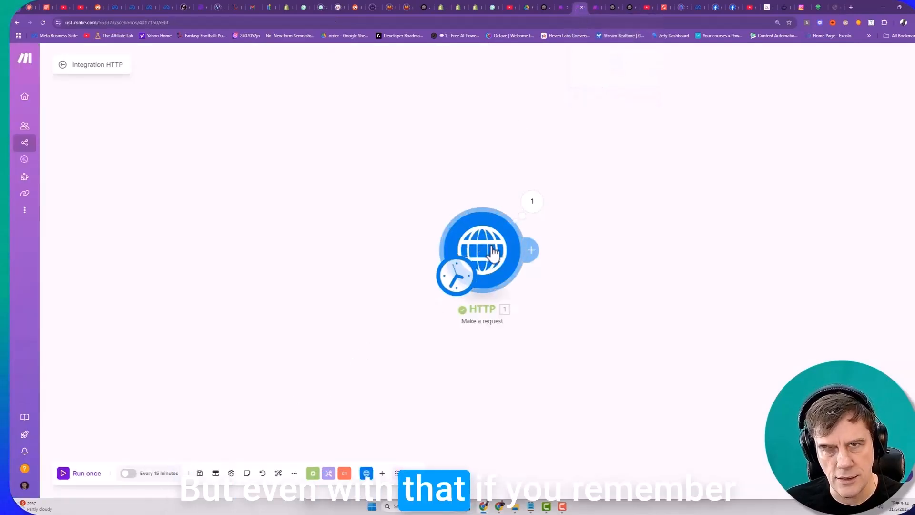
{"action": "left_click", "coordinate": [532, 201]}
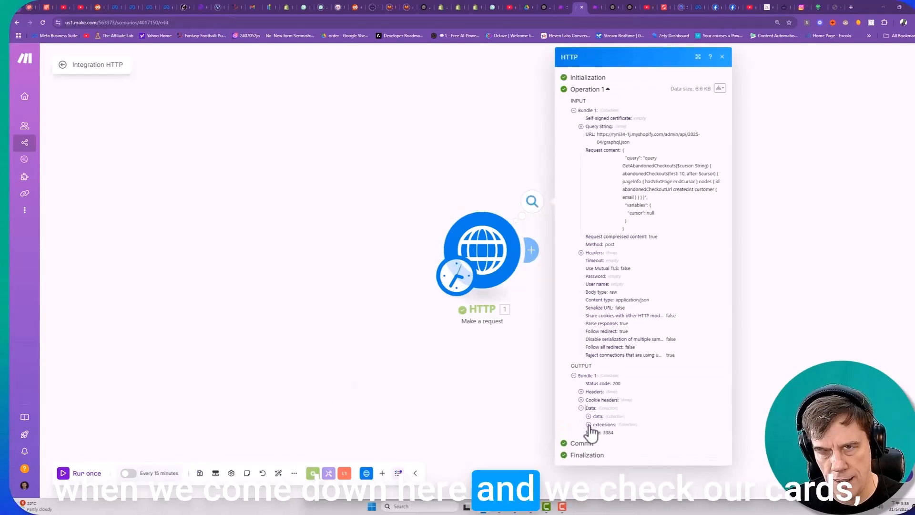
{"action": "left_click", "coordinate": [588, 415]}
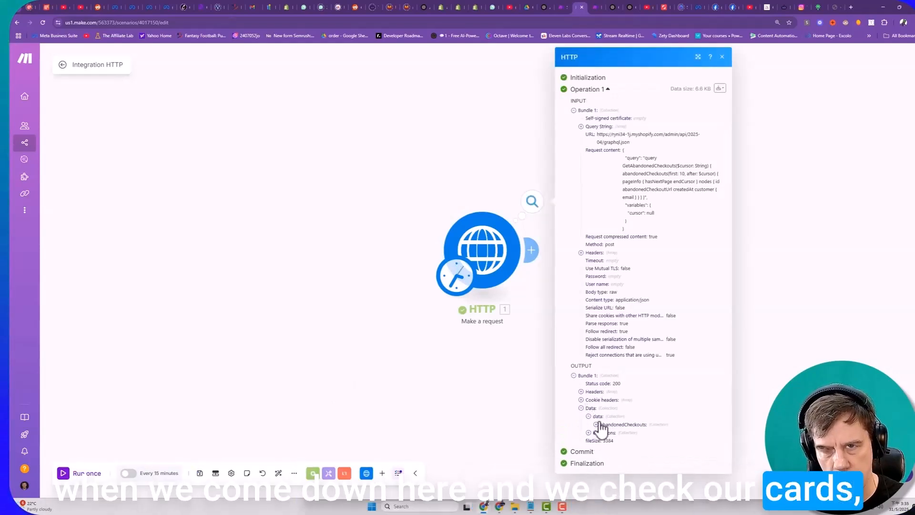
{"action": "left_click", "coordinate": [596, 424]}
{"action": "left_click", "coordinate": [603, 441]}
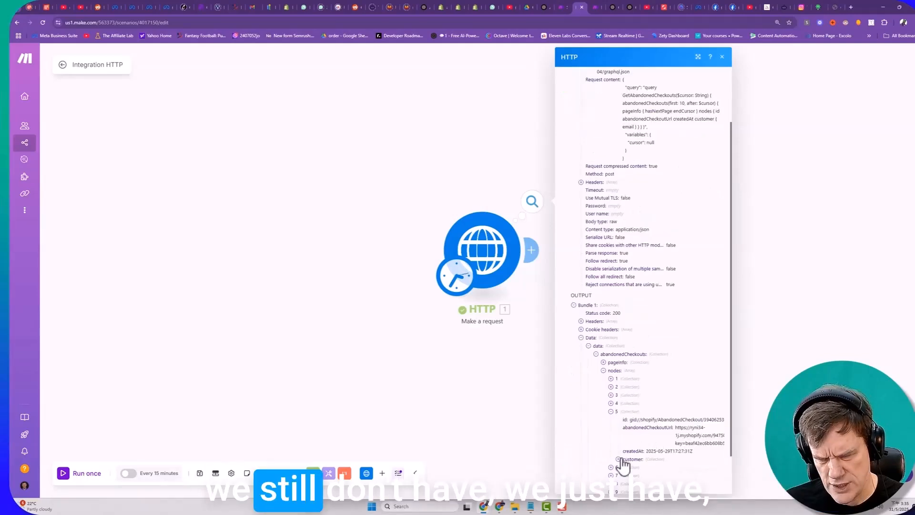
{"action": "left_click", "coordinate": [618, 459]}
{"action": "scroll", "coordinate": [635, 447], "scroll_direction": "down", "scroll_amount": 2}
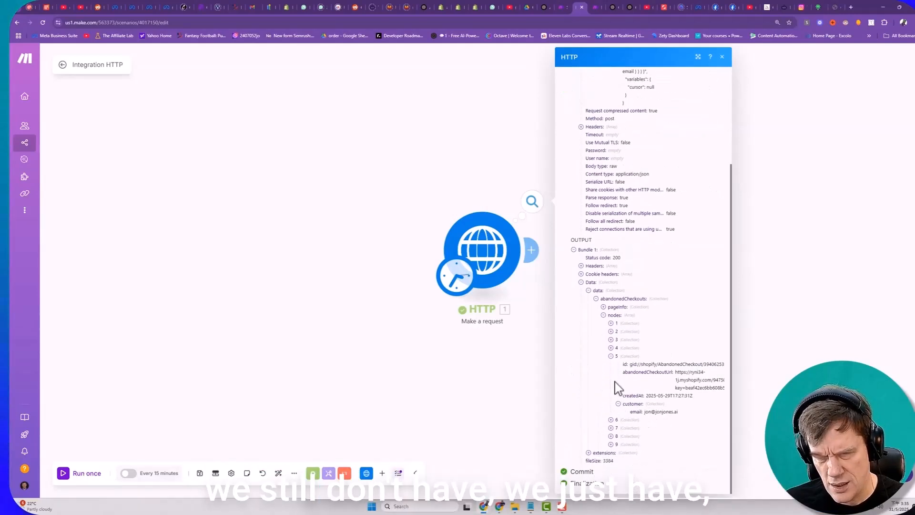
{"action": "left_click", "coordinate": [616, 348]}
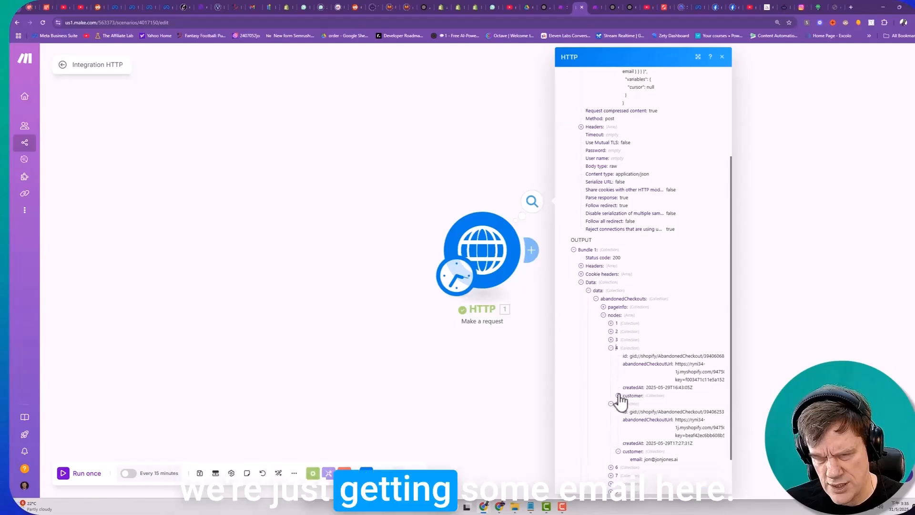
{"action": "left_click", "coordinate": [618, 395]}
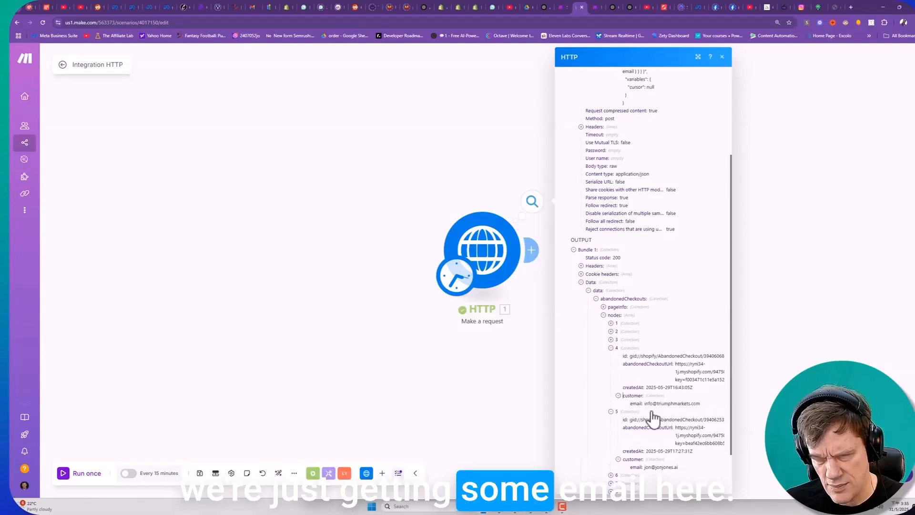
{"action": "left_click", "coordinate": [610, 339]}
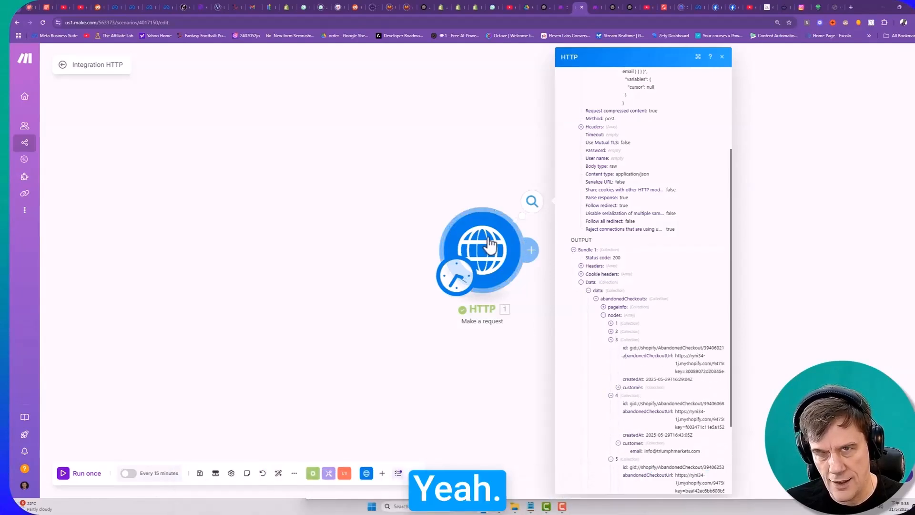
- Review the HTTP module's request content and the matching GetAbandonedCheckouts query in the Shopify Sidekick chat in ChatGPT
{"action": "left_click", "coordinate": [484, 261]}
{"action": "scroll", "coordinate": [606, 366], "scroll_direction": "down", "scroll_amount": 3}
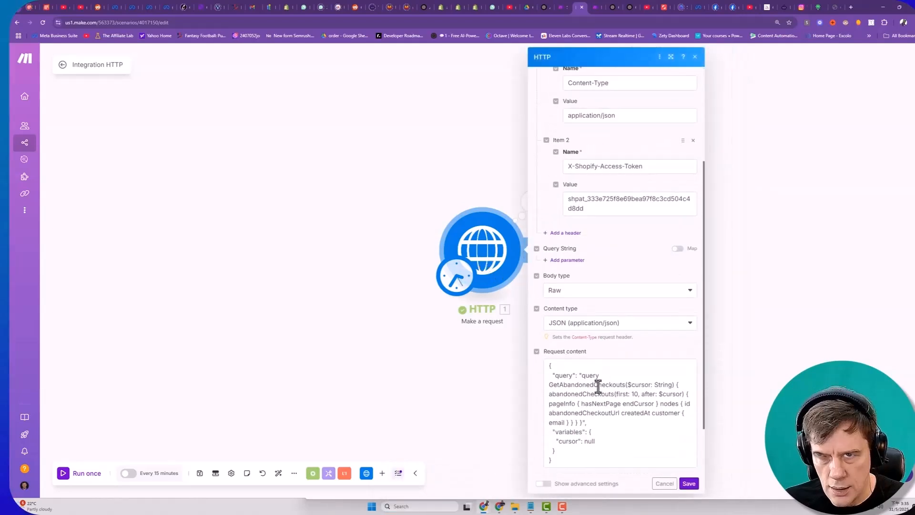
{"action": "left_click", "coordinate": [615, 10]}
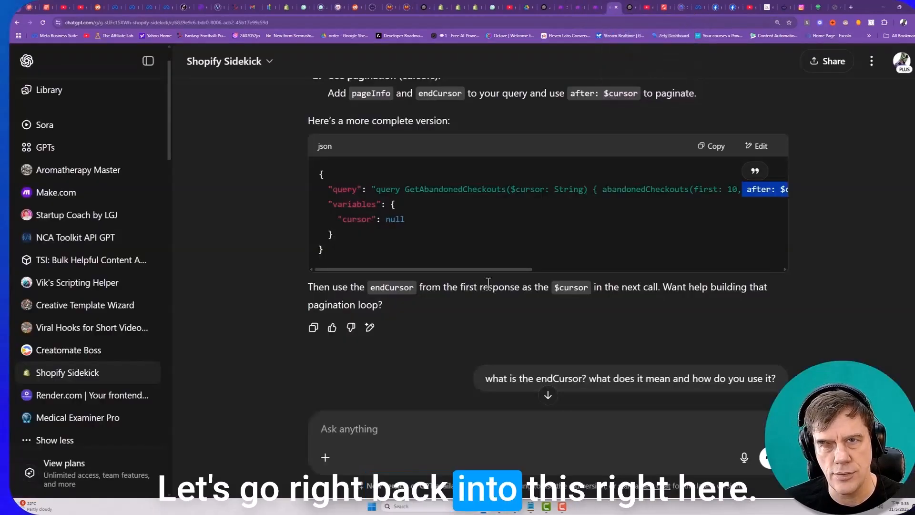
{"action": "scroll", "coordinate": [506, 263], "scroll_direction": "up", "scroll_amount": 1}
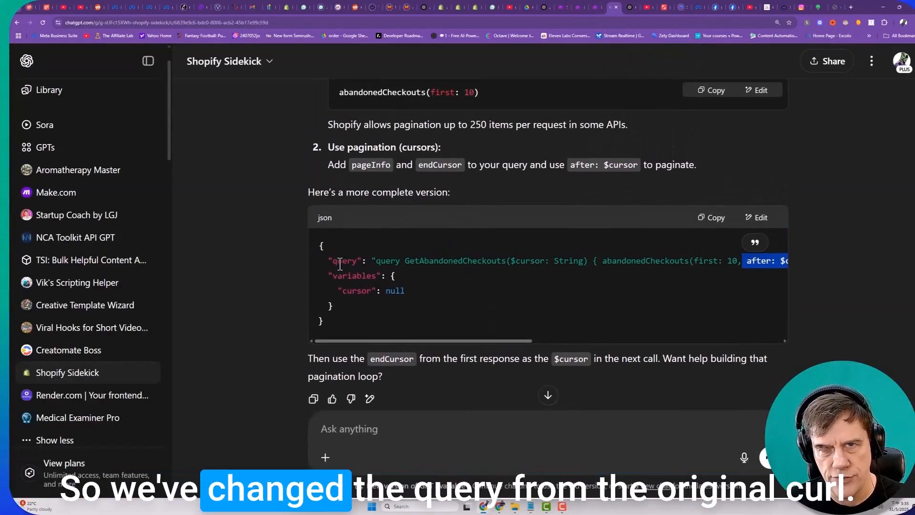
{"action": "left_click_drag", "start_coordinate": [342, 260], "coordinate": [595, 261]}
- Compare the original abandonedCheckouts cURL query in the Shopify docs with the paginated JSON in the ChatGPT chat
{"action": "left_click", "coordinate": [443, 8]}
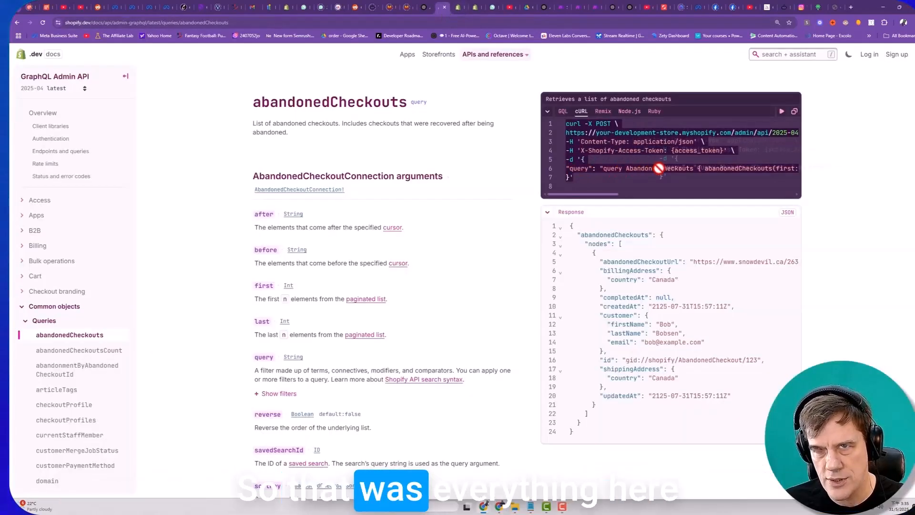
{"action": "left_click_drag", "start_coordinate": [594, 194], "coordinate": [681, 193]}
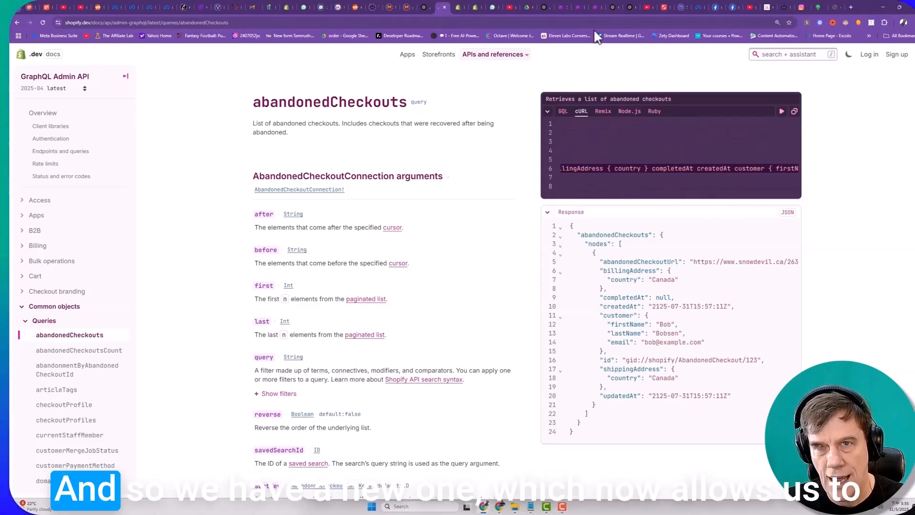
{"action": "left_click", "coordinate": [613, 7]}
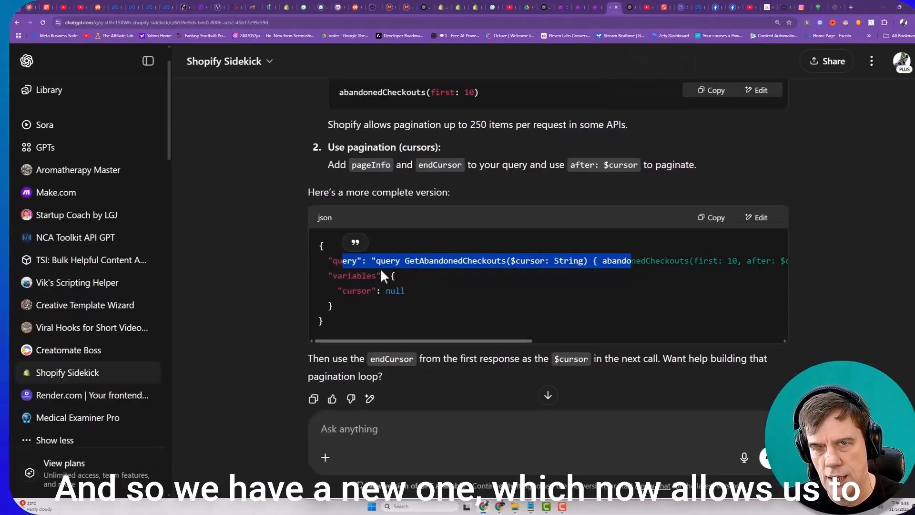
{"action": "left_click_drag", "start_coordinate": [337, 329], "coordinate": [309, 231]}
{"action": "left_click", "coordinate": [353, 296]}
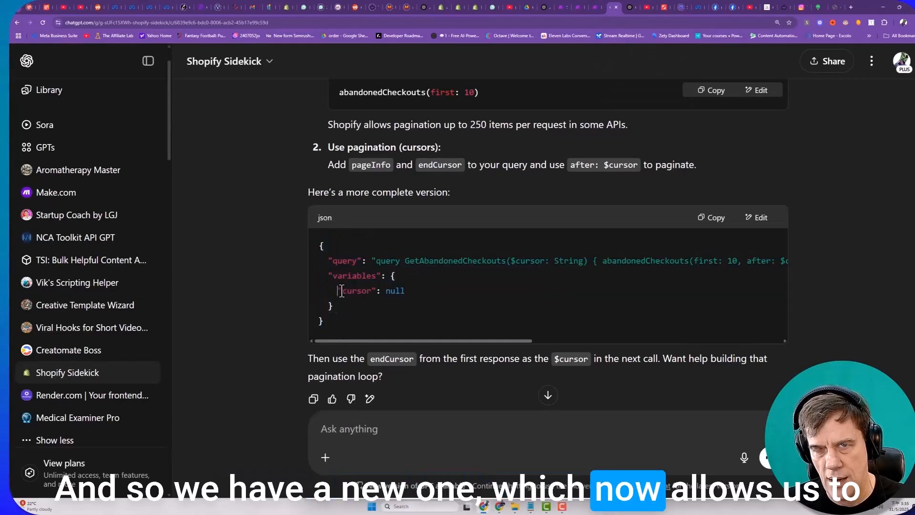
- Examine the cursor variable and parameter in the paginated query, and the address and customer fields requested in the original cURL call
{"action": "left_click_drag", "start_coordinate": [339, 291], "coordinate": [416, 289]}
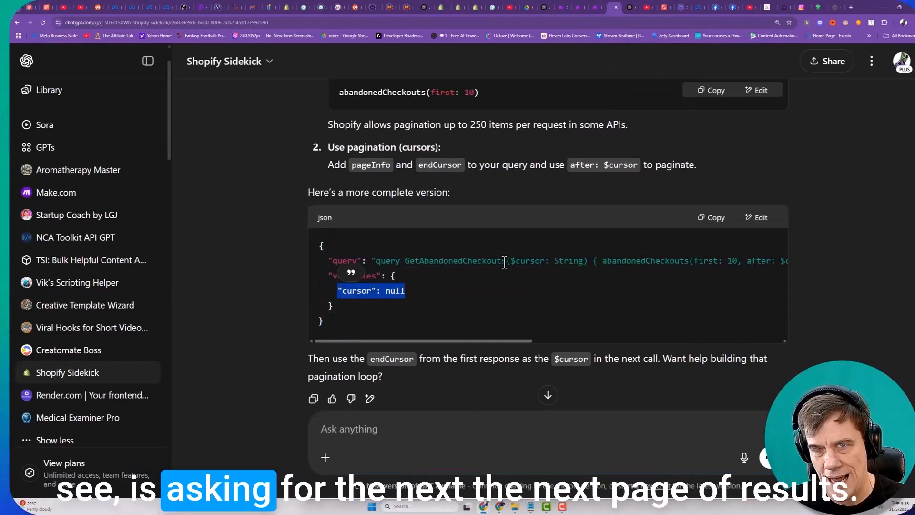
{"action": "left_click_drag", "start_coordinate": [506, 260], "coordinate": [588, 263]}
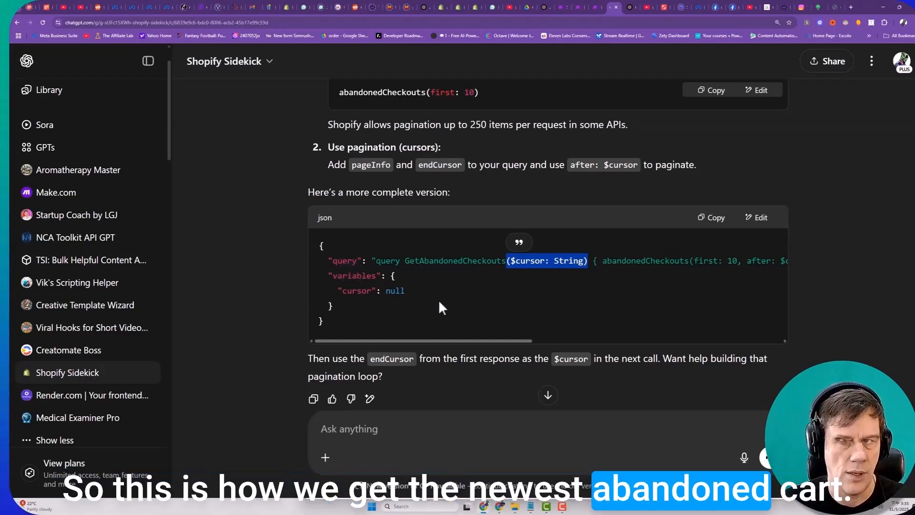
{"action": "scroll", "coordinate": [436, 304], "scroll_direction": "up", "scroll_amount": 1}
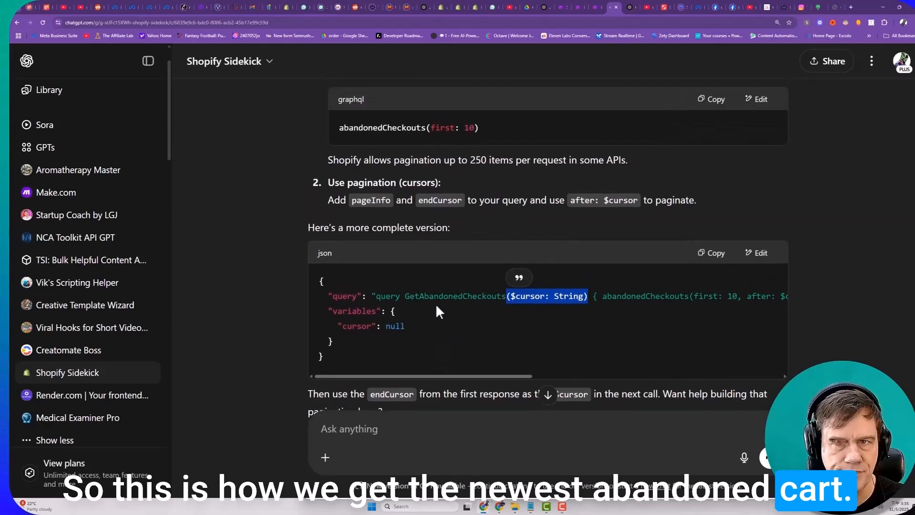
{"action": "left_click", "coordinate": [446, 378]}
{"action": "scroll", "coordinate": [462, 332], "scroll_direction": "up", "scroll_amount": 10}
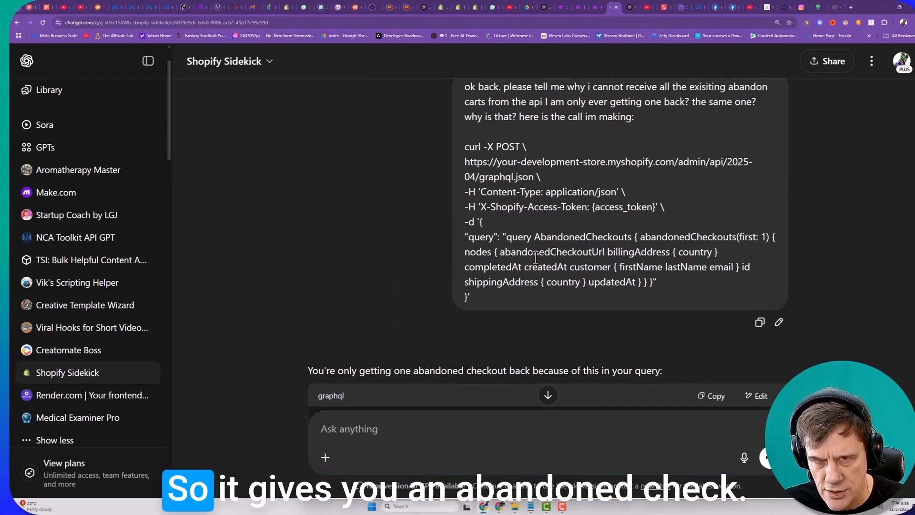
{"action": "left_click_drag", "start_coordinate": [500, 252], "coordinate": [717, 253]}
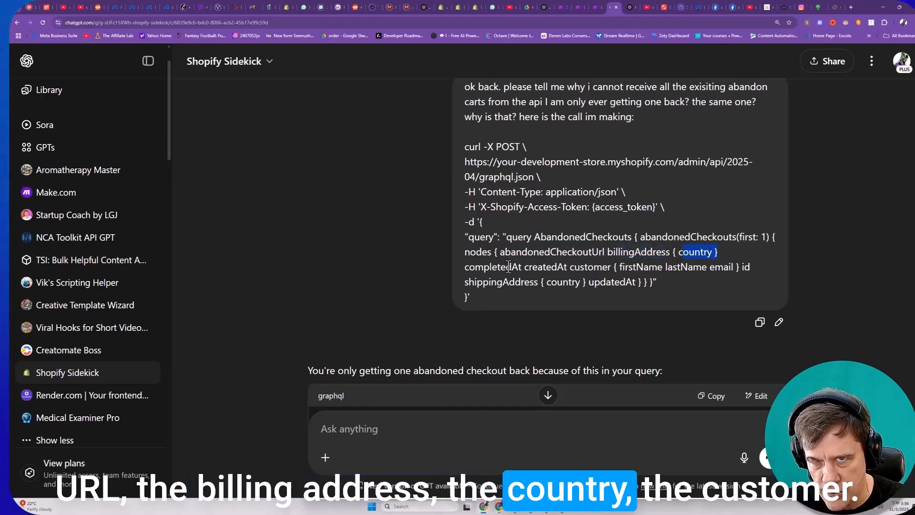
{"action": "left_click_drag", "start_coordinate": [483, 268], "coordinate": [737, 267]}
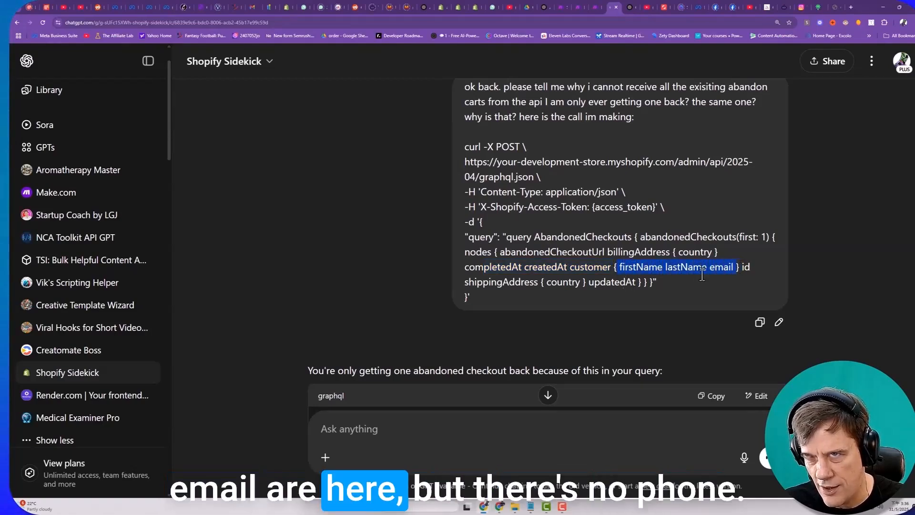
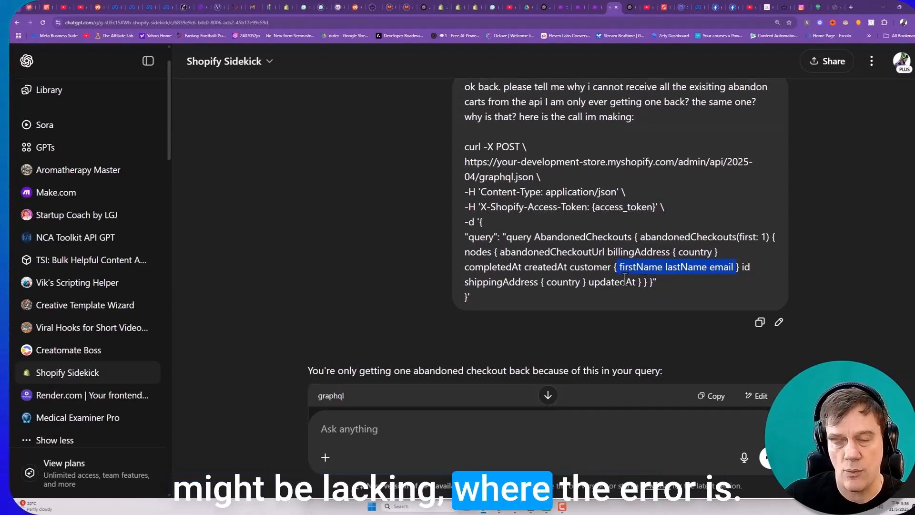
- Review the customer fields in the original cURL query, and expand the abandoned checkout nodes in the HTTP output of the Make scenario
{"action": "left_click", "coordinate": [733, 267]}
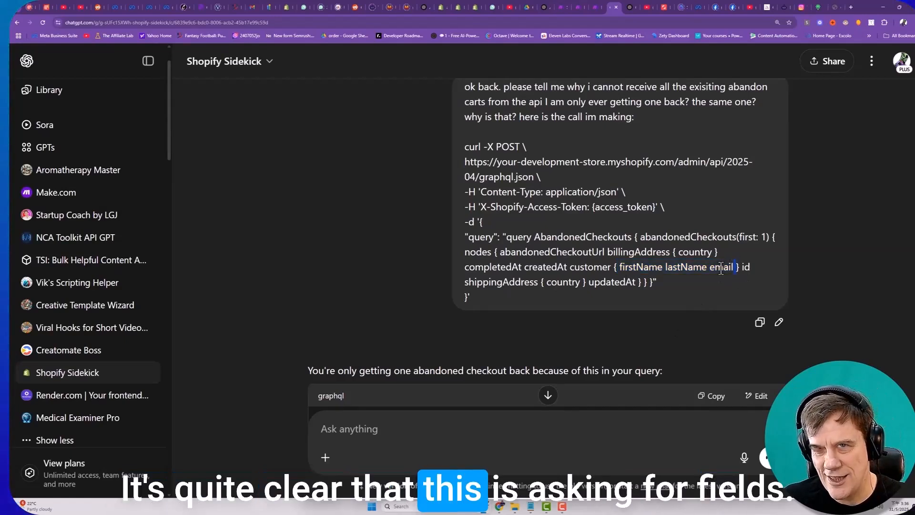
{"action": "left_click_drag", "start_coordinate": [620, 267], "coordinate": [738, 267]}
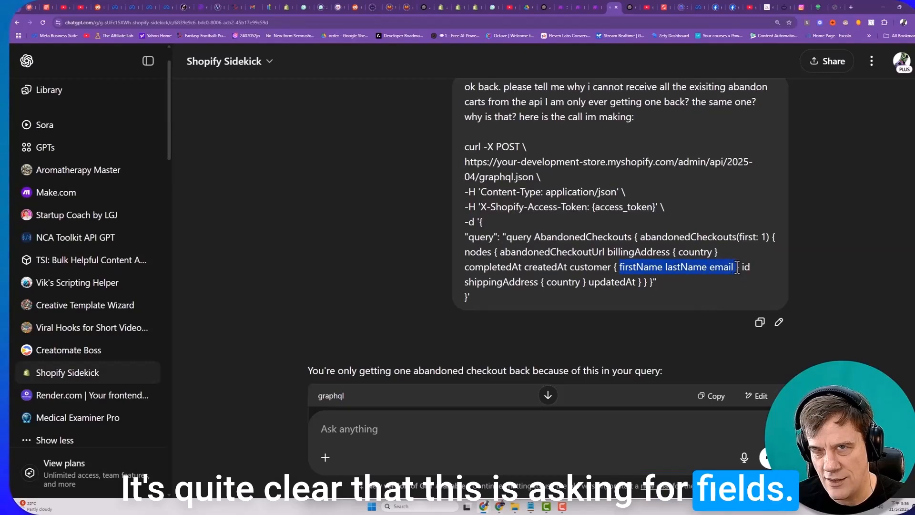
{"action": "left_click", "coordinate": [577, 8]}
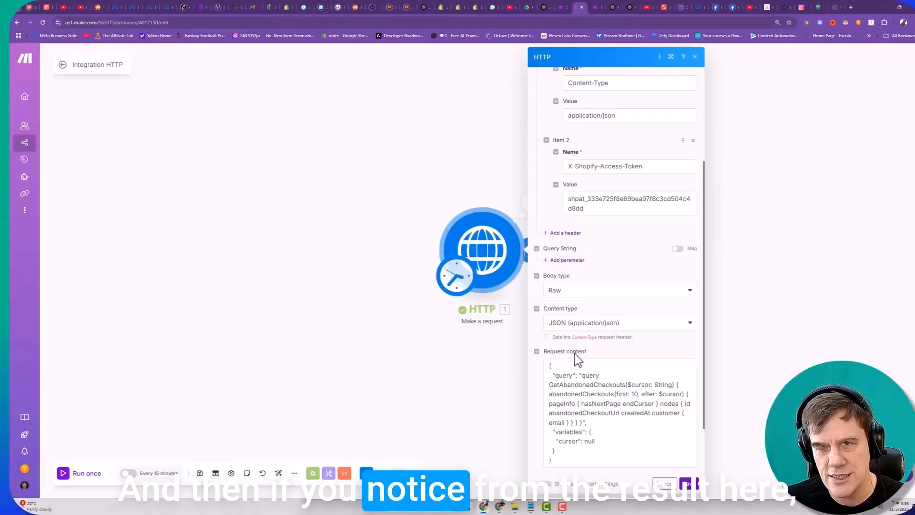
{"action": "left_click", "coordinate": [524, 203]}
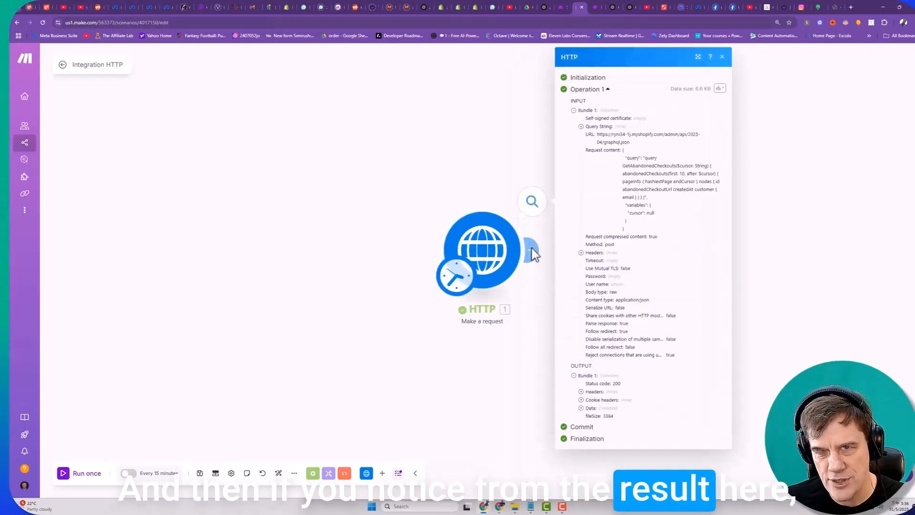
{"action": "left_click", "coordinate": [581, 408]}
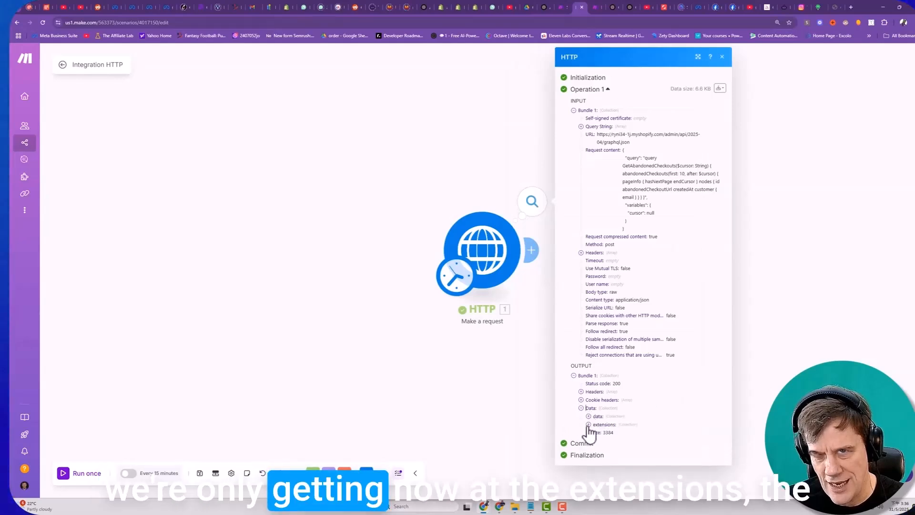
{"action": "left_click", "coordinate": [589, 424]}
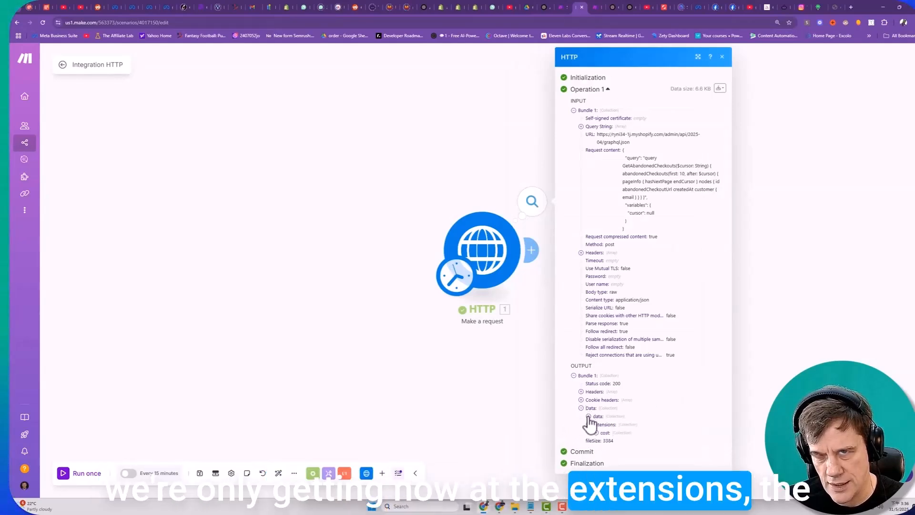
{"action": "left_click", "coordinate": [588, 415]}
{"action": "left_click", "coordinate": [595, 424]}
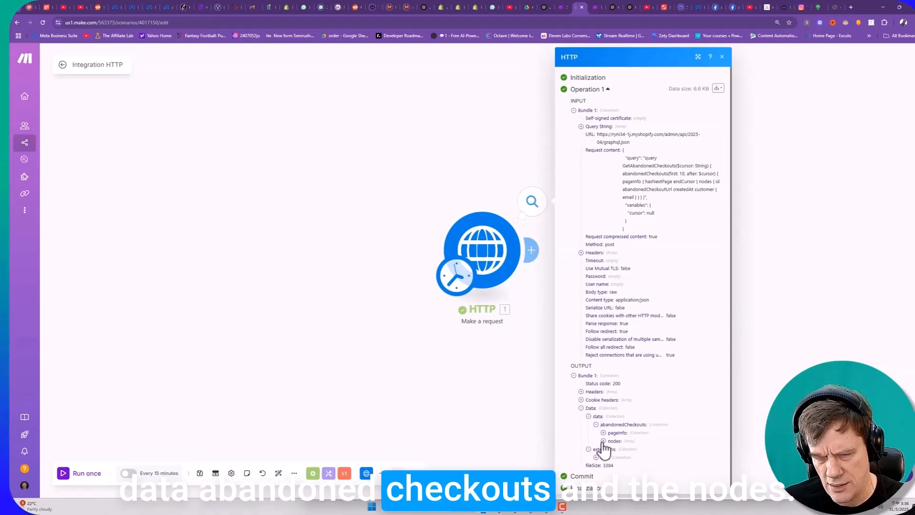
{"action": "left_click", "coordinate": [603, 441]}
{"action": "scroll", "coordinate": [610, 419], "scroll_direction": "down", "scroll_amount": 2}
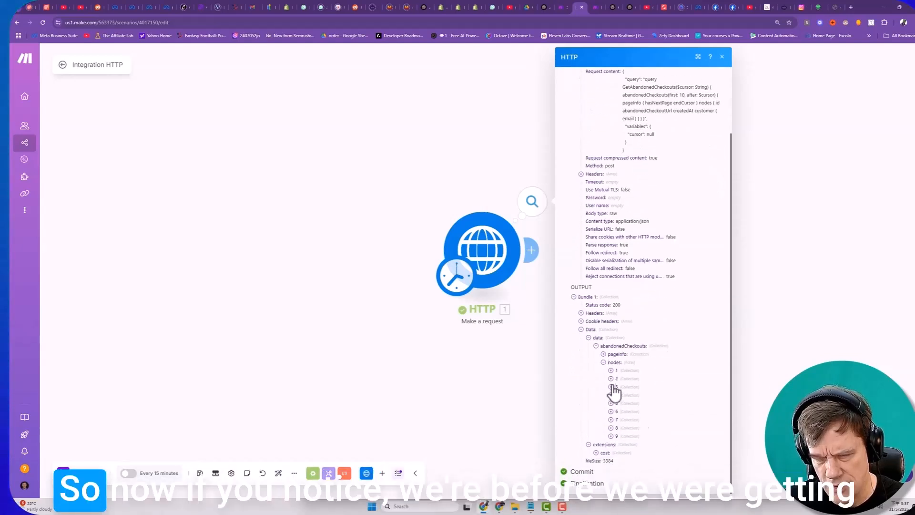
- Inspect the customer details returned for abandoned checkout nodes 3 and 1
{"action": "left_click", "coordinate": [610, 386]}
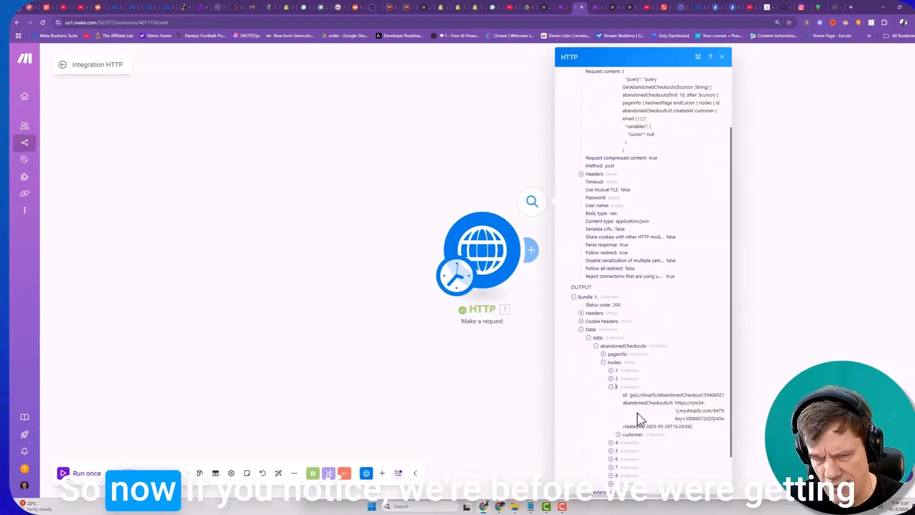
{"action": "left_click", "coordinate": [618, 434]}
{"action": "scroll", "coordinate": [629, 429], "scroll_direction": "down", "scroll_amount": 1}
{"action": "left_click", "coordinate": [610, 334]}
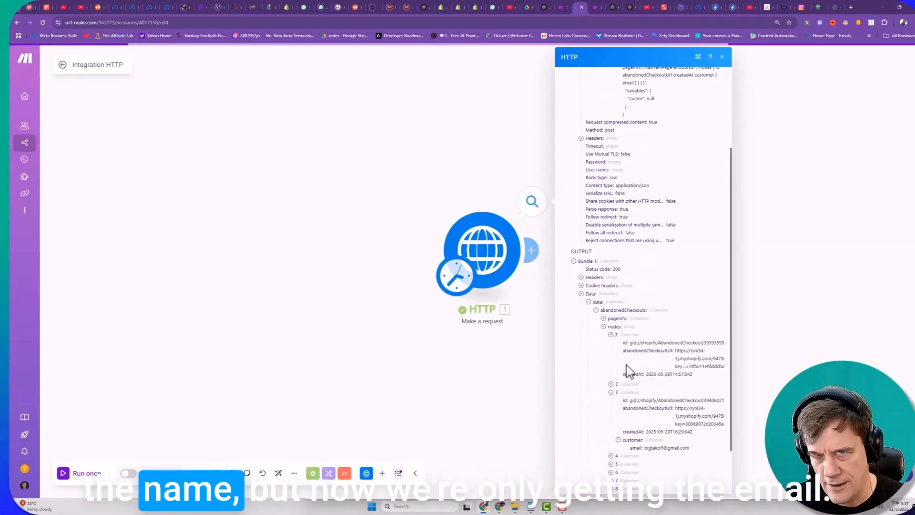
{"action": "left_click", "coordinate": [617, 382]}
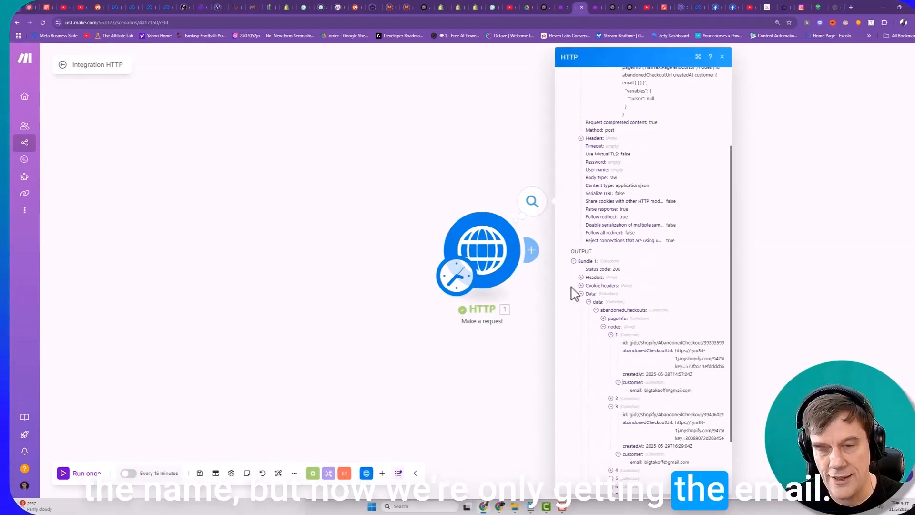
- Examine the cursor variable, abandonedCheckoutUrl and customer email field in the HTTP module's request content
{"action": "left_click", "coordinate": [509, 276]}
{"action": "scroll", "coordinate": [578, 364], "scroll_direction": "down", "scroll_amount": 5}
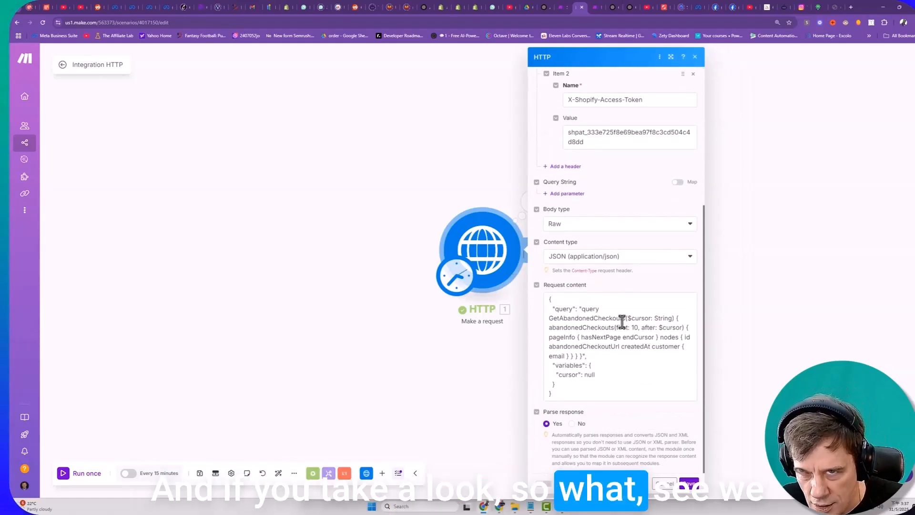
{"action": "left_click_drag", "start_coordinate": [616, 327], "coordinate": [662, 318]}
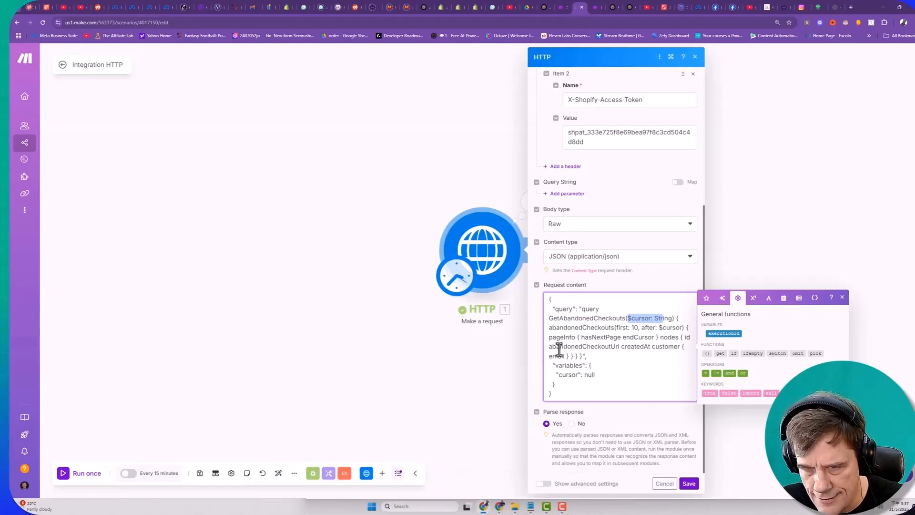
{"action": "left_click_drag", "start_coordinate": [548, 347], "coordinate": [619, 345]}
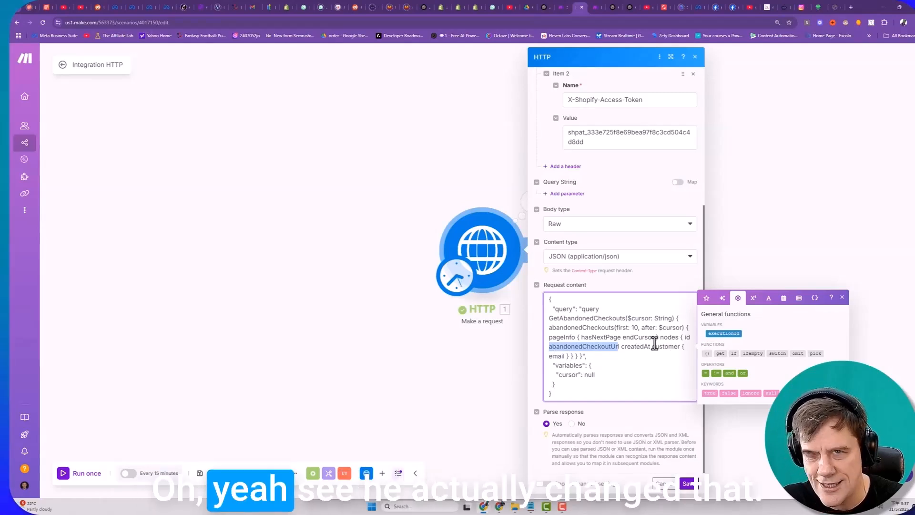
{"action": "left_click_drag", "start_coordinate": [548, 356], "coordinate": [657, 356]}
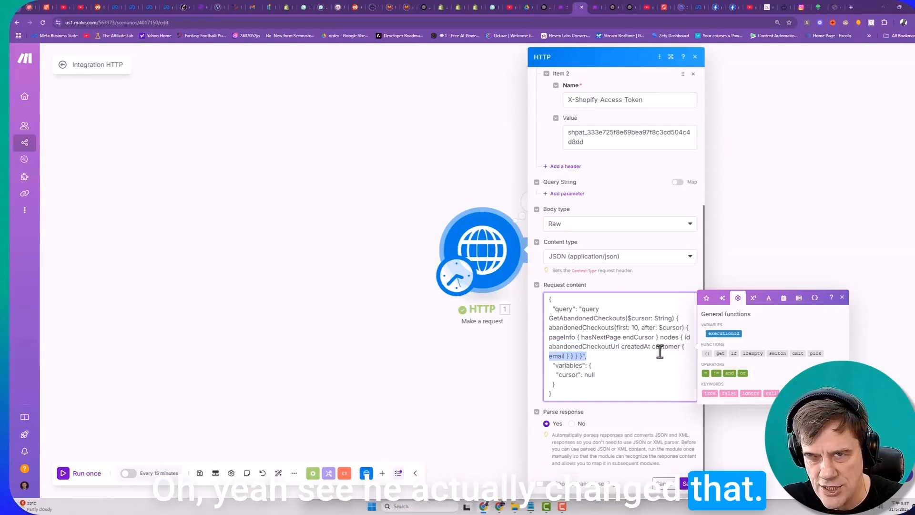
- Return to the Shopify Sidekick chat in ChatGPT and copy the original AbandonedCheckouts JSON body from the cURL message
{"action": "left_click", "coordinate": [609, 7]}
{"action": "left_click_drag", "start_coordinate": [472, 333], "coordinate": [480, 258]}
{"action": "key", "text": "ctrl+c"}
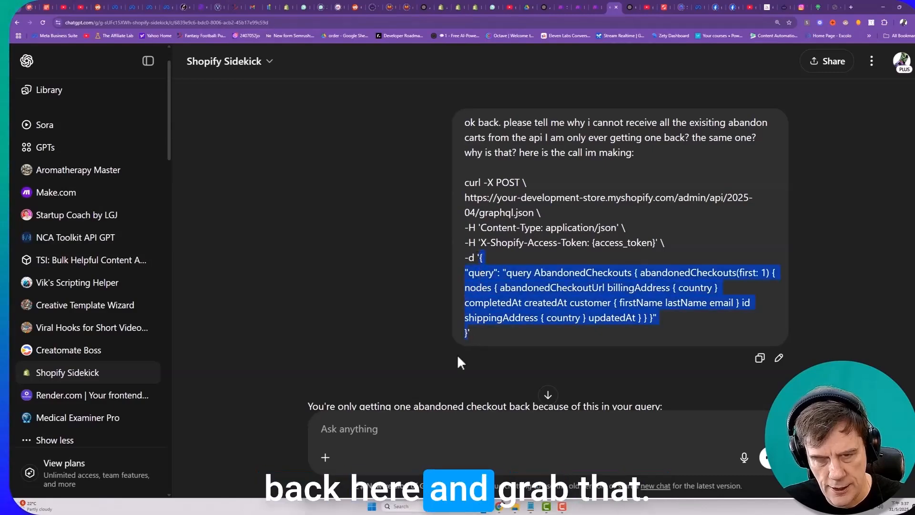
{"action": "scroll", "coordinate": [457, 353], "scroll_direction": "down", "scroll_amount": 3}
- Begin a chat message with "ok so you gave me the new json payload with cursor and variable in it.."
{"action": "type", "text": "ok s"}
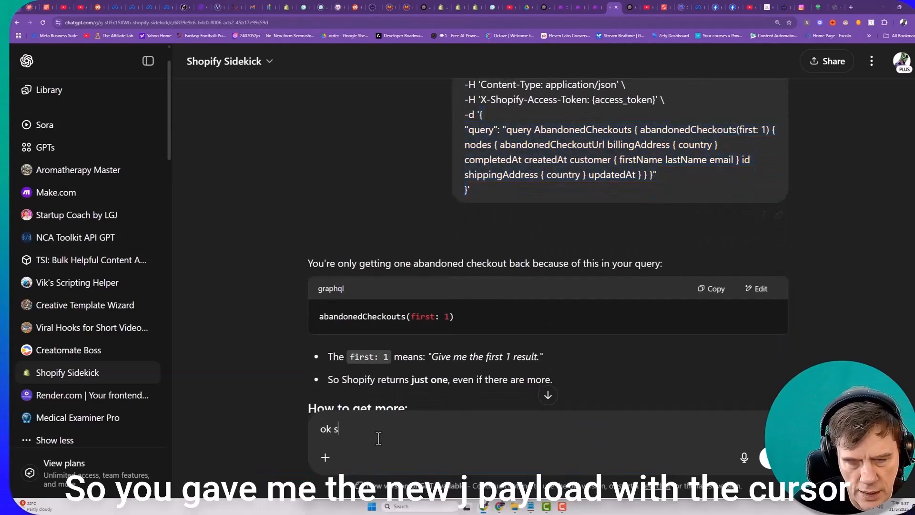
{"action": "type", "text": "o you ga"}
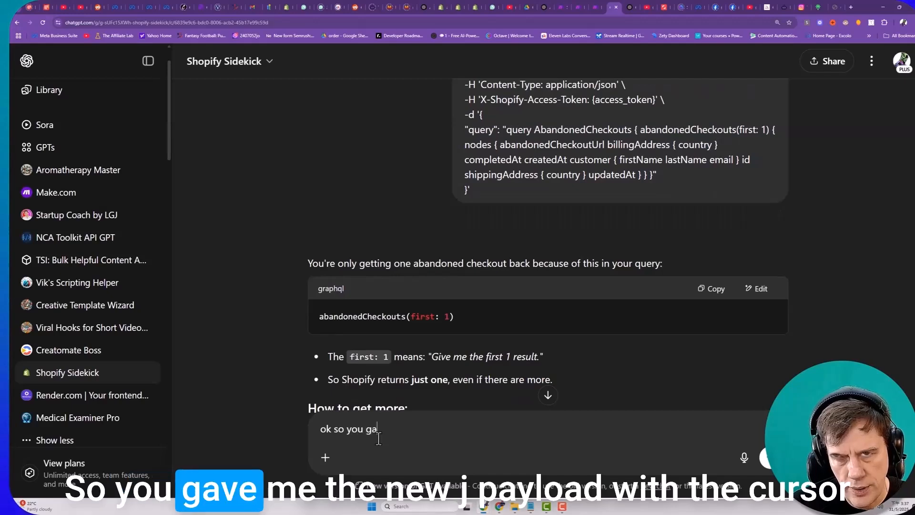
{"action": "type", "text": "ve me the new js"}
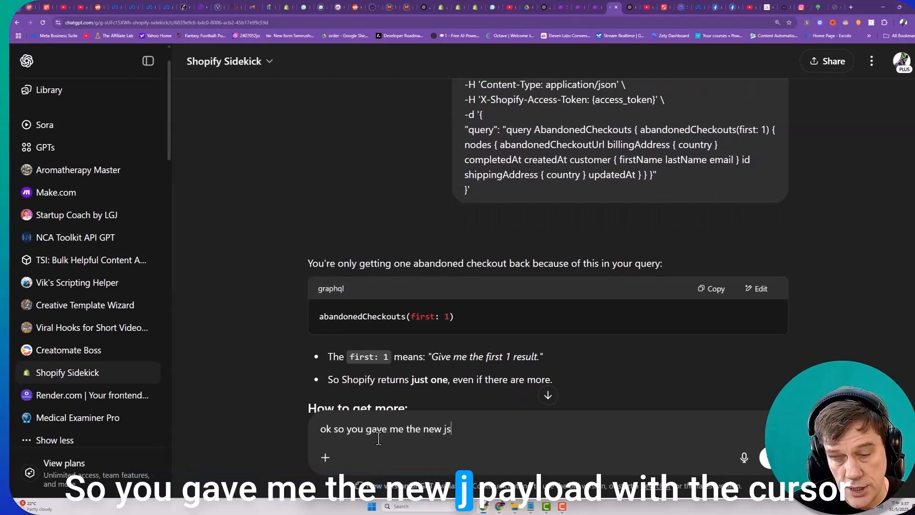
{"action": "type", "text": "on payload wiht th"}
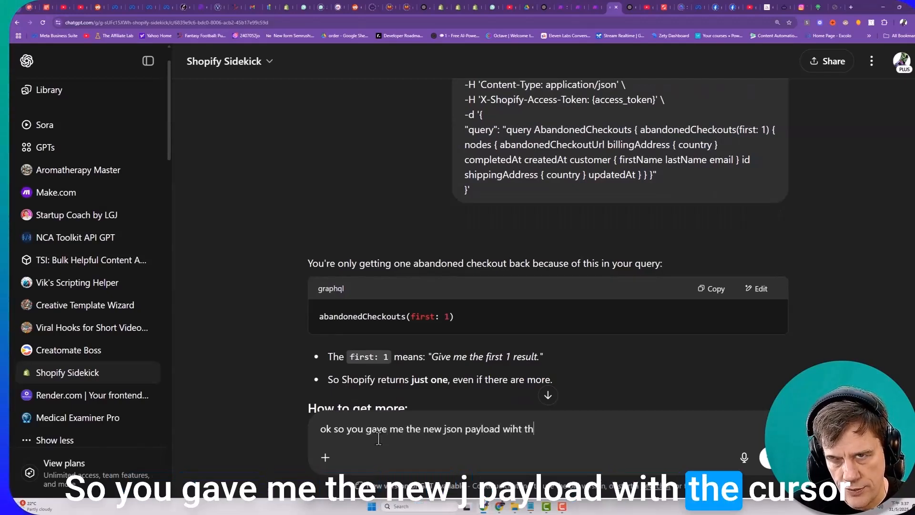
{"action": "key", "text": "BackSpace"}
{"action": "key", "text": "BackSpace"}
{"action": "key", "text": "BackSpace"}
{"action": "key", "text": "BackSpace"}
{"action": "key", "text": "BackSpace"}
{"action": "key", "text": "BackSpace"}
{"action": "key", "text": "BackSpace"}
{"action": "key", "text": "BackSpace"}
{"action": "type", "text": "t"}
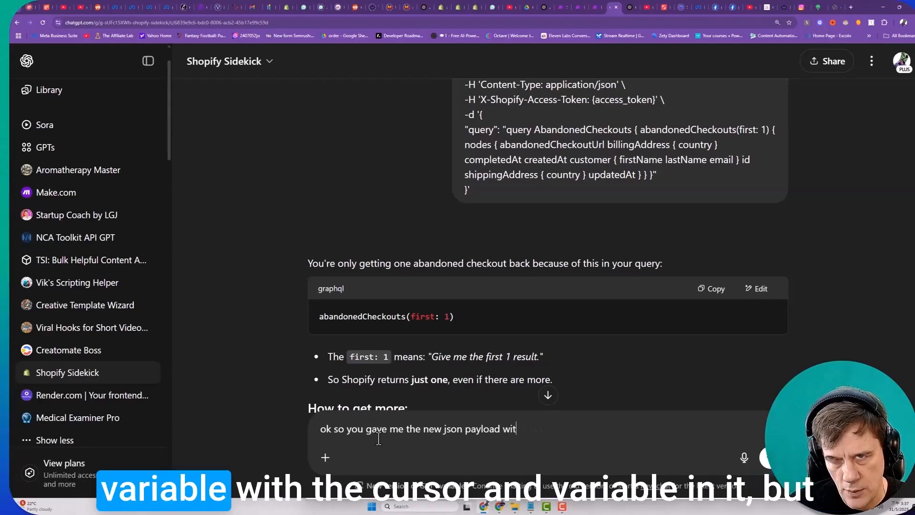
{"action": "type", "text": "h cur"}
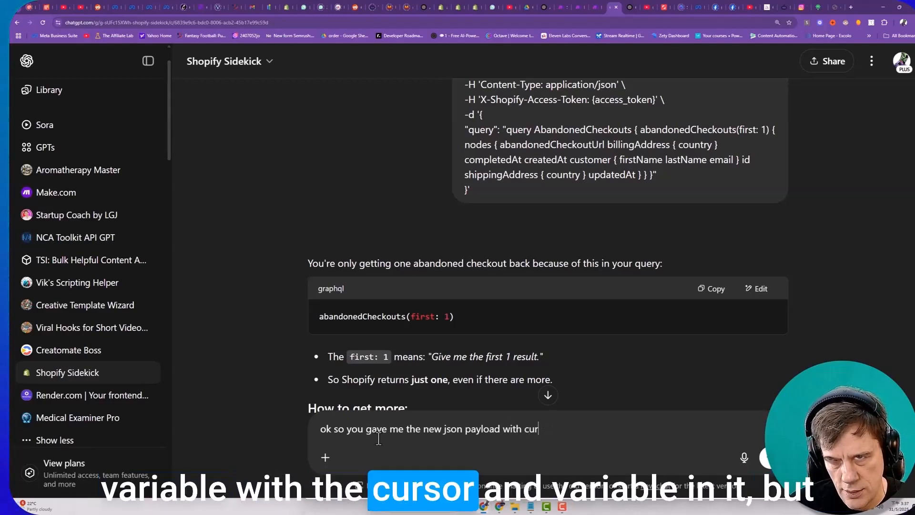
{"action": "type", "text": "sor and varial"}
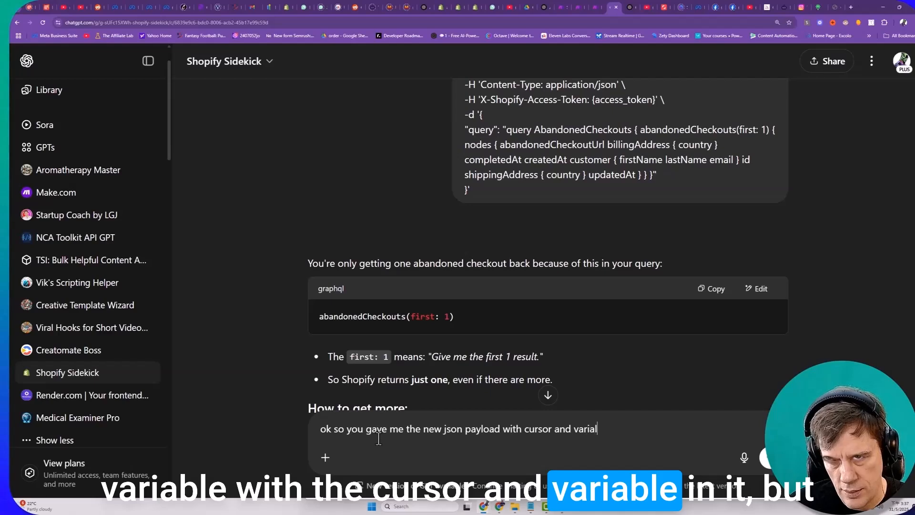
{"action": "type", "text": "b"}
{"action": "key", "text": "BackSpace"}
{"action": "key", "text": "BackSpace"}
{"action": "type", "text": "ble in it.."}
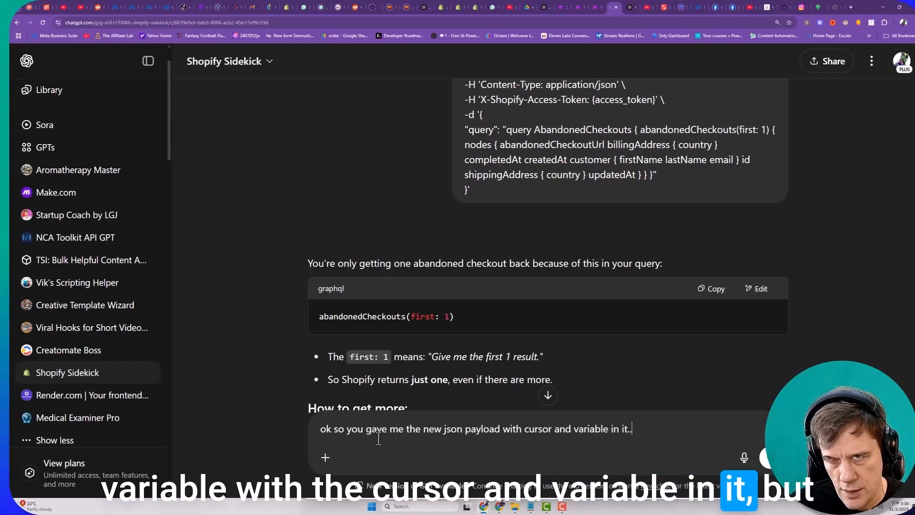
{"action": "type", "text": "but you removed "}
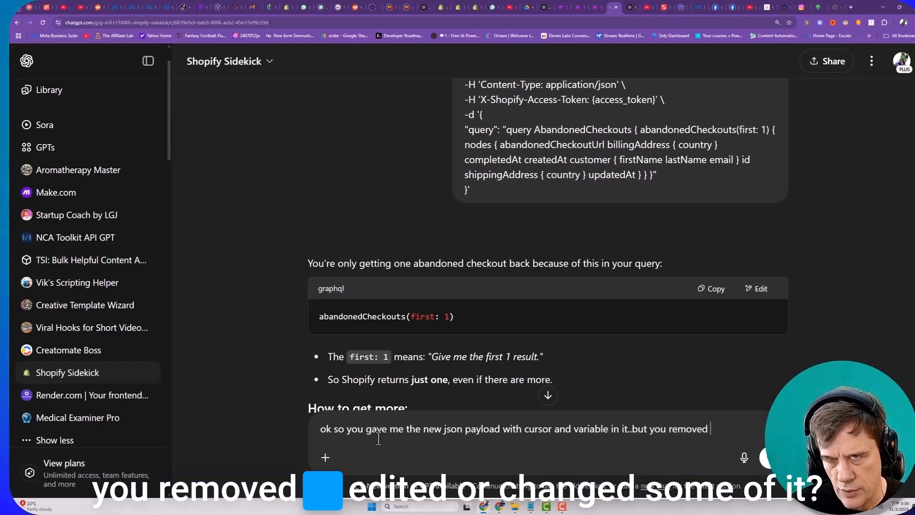
{"action": "type", "text": "or edited or changed "}
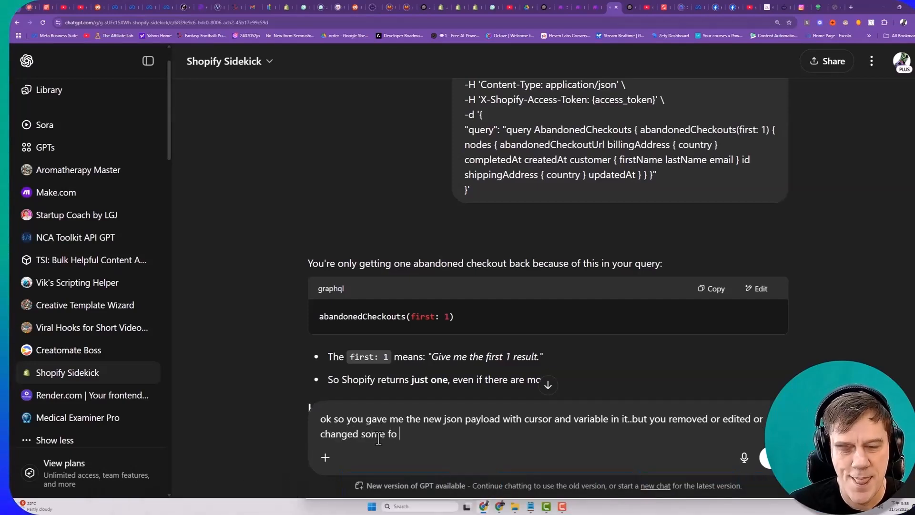
{"action": "type", "text": "some fo i"}
- Continue with "but you removed or edited or changed some of it. here was the original" and add the copied query below
{"action": "key", "text": "BackSpace"}
{"action": "key", "text": "BackSpace"}
{"action": "key", "text": "BackSpace"}
{"action": "key", "text": "BackSpace"}
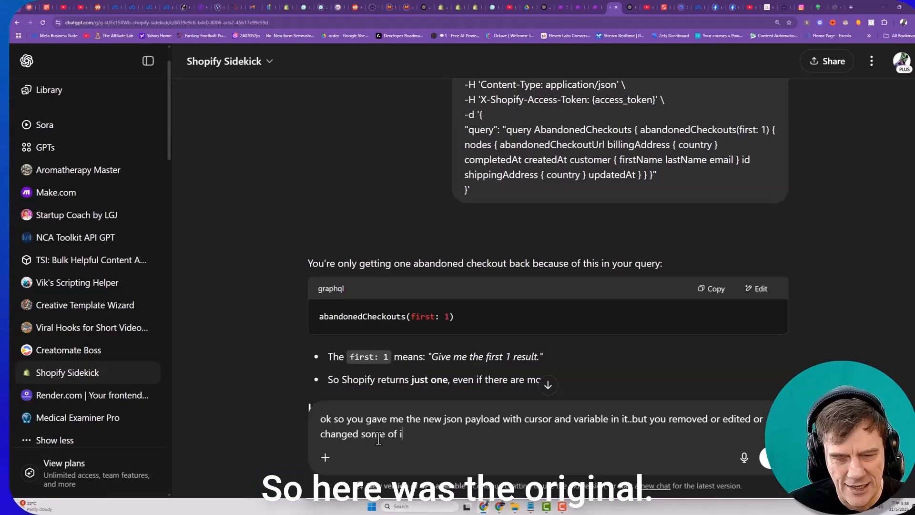
{"action": "type", "text": "of it. here was the ori"}
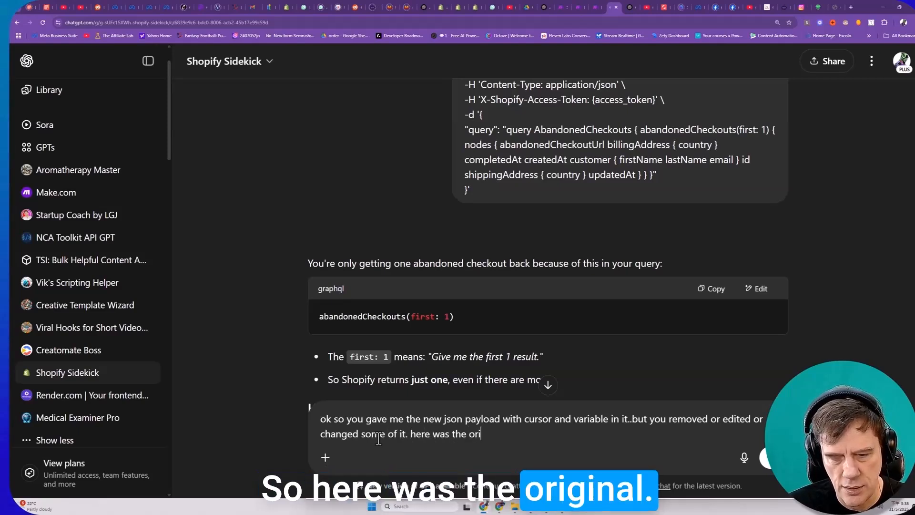
{"action": "key", "text": "shift+Return"}
{"action": "key", "text": "shift+Return"}
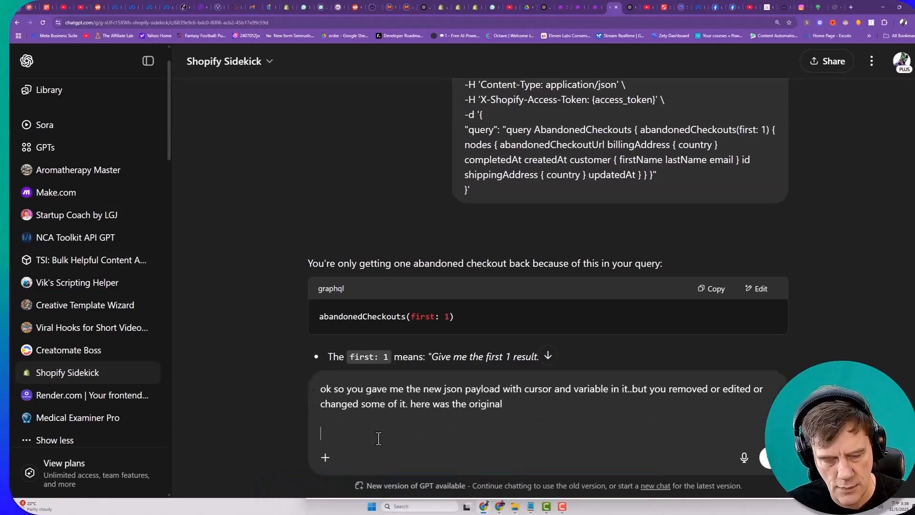
{"action": "key", "text": "ctrl+v"}
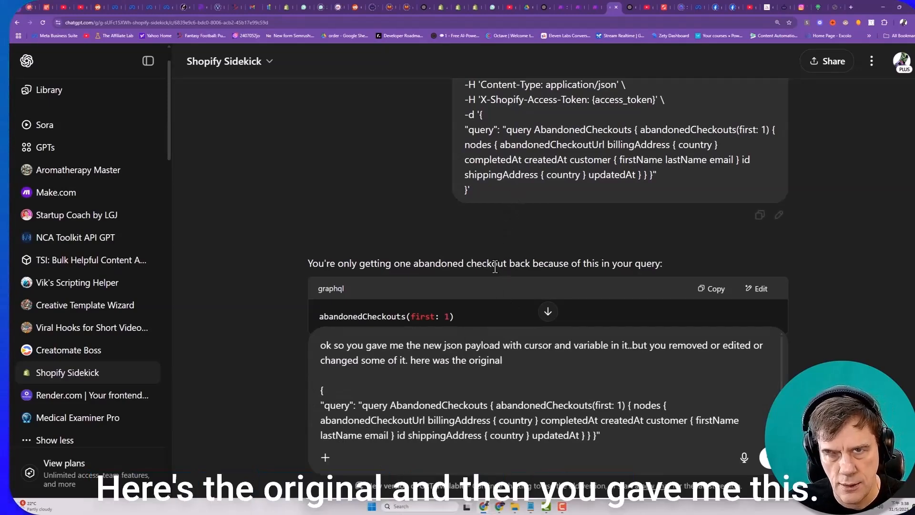
- Check the assistant's earlier pagination answer and send the message to get the original query updated with cursor pagination
{"action": "scroll", "coordinate": [505, 215], "scroll_direction": "down", "scroll_amount": 2}
{"action": "scroll", "coordinate": [497, 238], "scroll_direction": "up", "scroll_amount": 2}
{"action": "scroll", "coordinate": [502, 243], "scroll_direction": "down", "scroll_amount": 5}
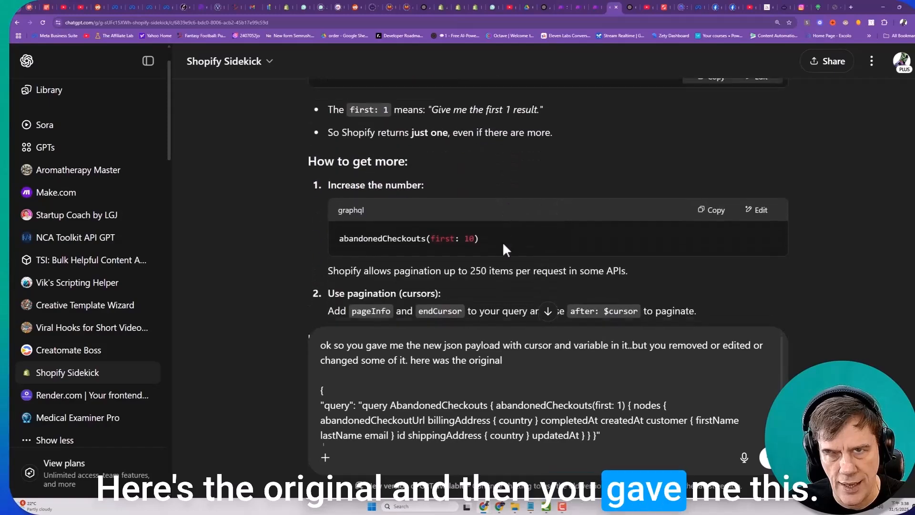
{"action": "key", "text": "Return"}
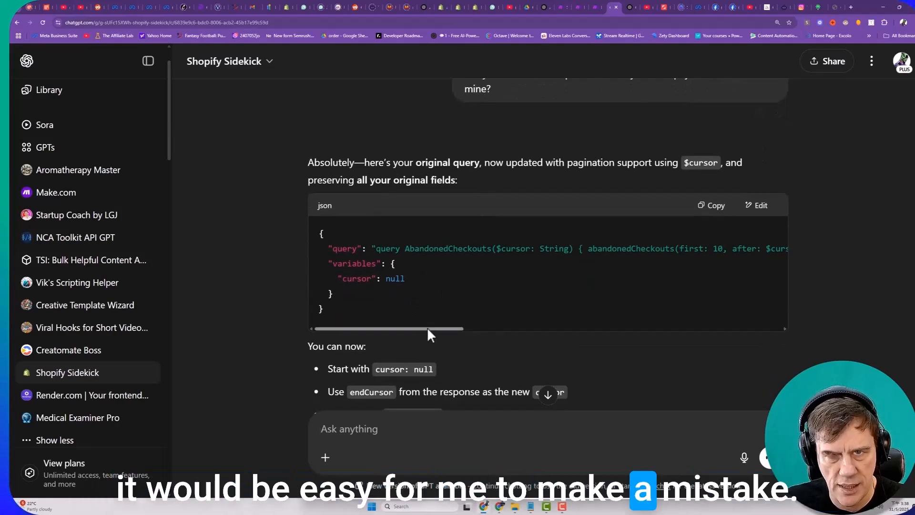
- Examine the full updated query in the JSON reply, from the cursor parameters to the customer name, email, phone and shippingAddress fields
{"action": "left_click_drag", "start_coordinate": [416, 328], "coordinate": [478, 322]}
{"action": "left_click_drag", "start_coordinate": [492, 320], "coordinate": [751, 321]}
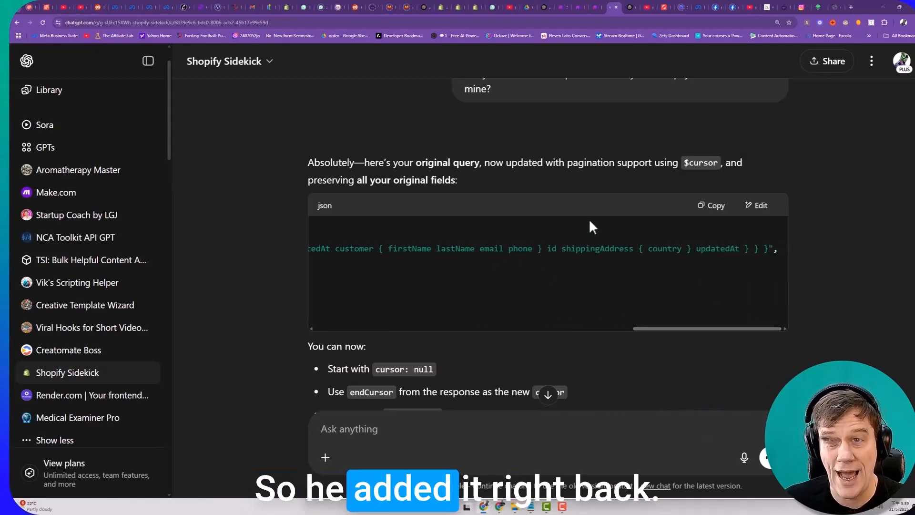
{"action": "left_click", "coordinate": [699, 215]}
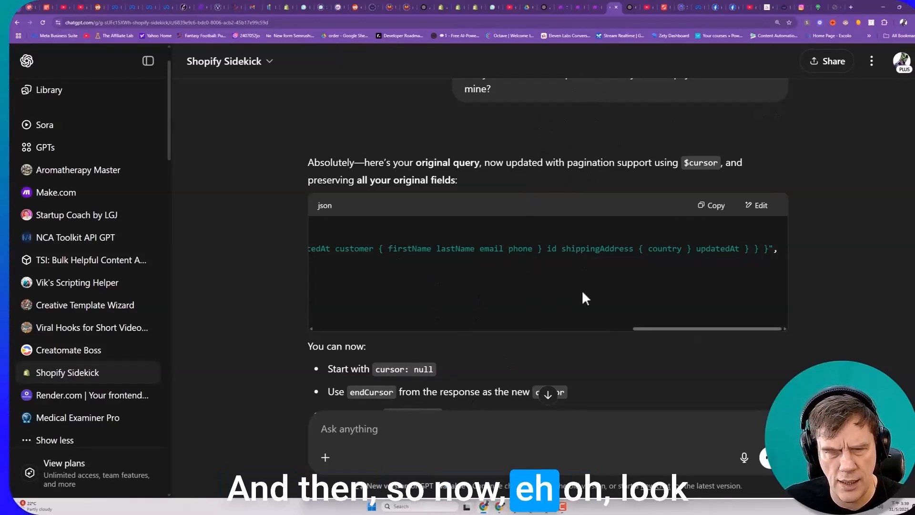
{"action": "left_click_drag", "start_coordinate": [573, 329], "coordinate": [355, 330]}
{"action": "double_click", "coordinate": [677, 248]}
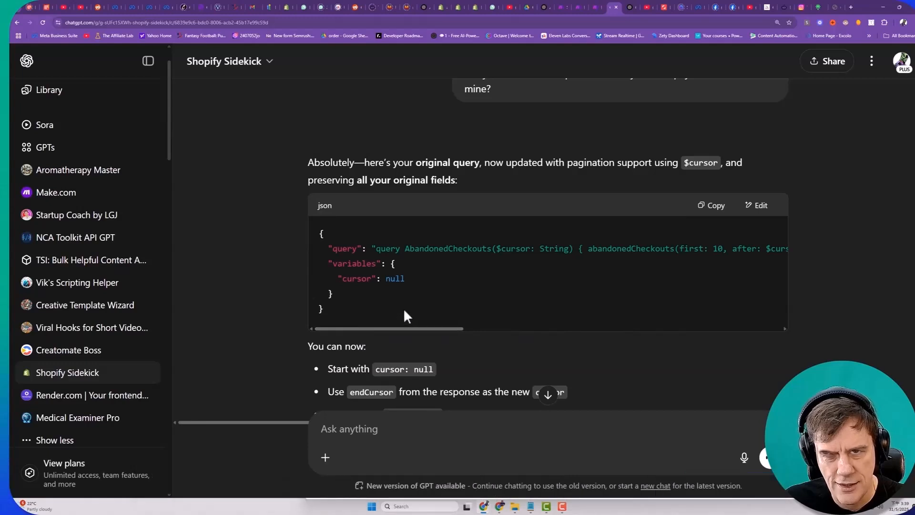
- In the Make scenario, replace the HTTP module's request content with the copied AbandonedCheckouts query that has cursor pagination, and save the module
{"action": "scroll", "coordinate": [418, 290], "scroll_direction": "down", "scroll_amount": 3}
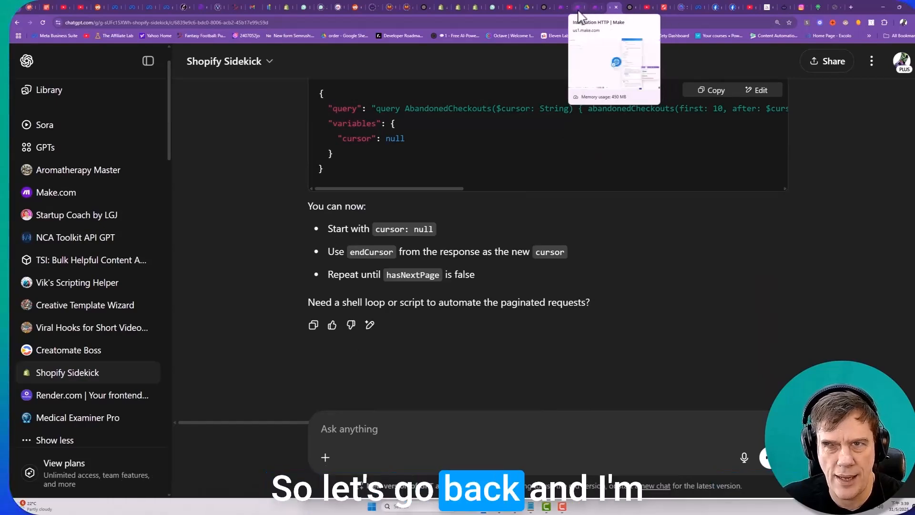
{"action": "left_click", "coordinate": [578, 9]}
{"action": "left_click", "coordinate": [616, 343]}
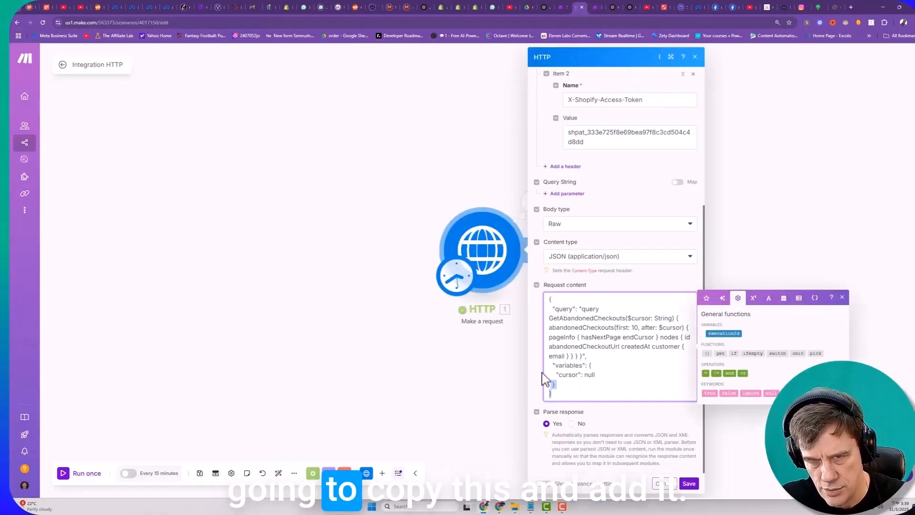
{"action": "left_click_drag", "start_coordinate": [574, 395], "coordinate": [531, 303]}
{"action": "key", "text": "ctrl+v"}
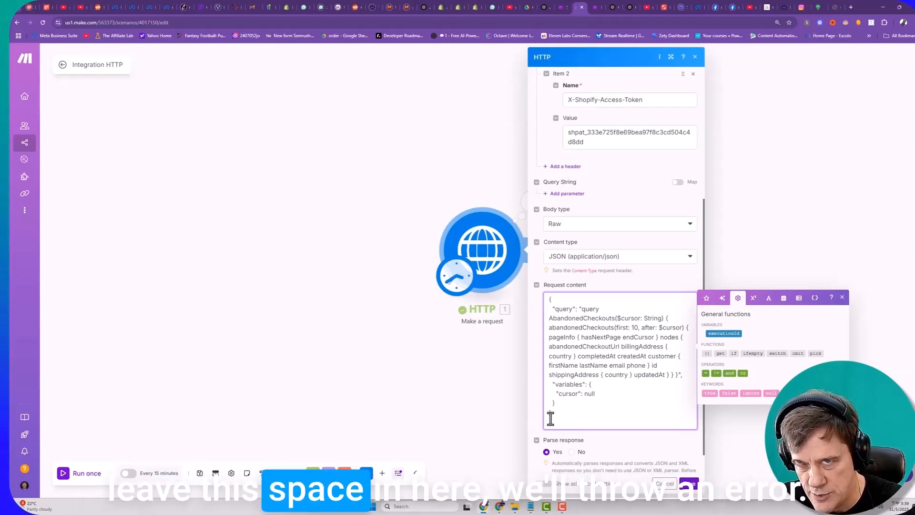
{"action": "left_click", "coordinate": [688, 484]}
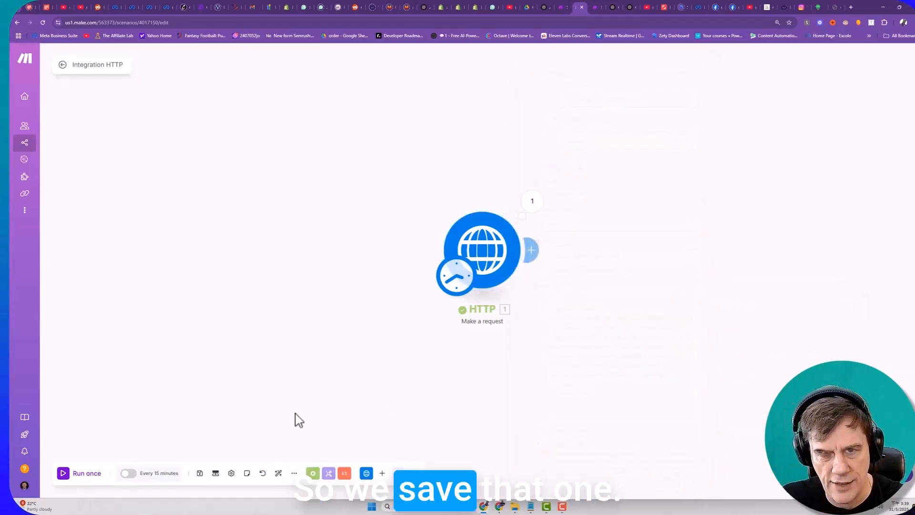
- Save the scenario, run it once, and expand the output data to the third abandoned checkout's customer phone field
{"action": "left_click", "coordinate": [200, 474]}
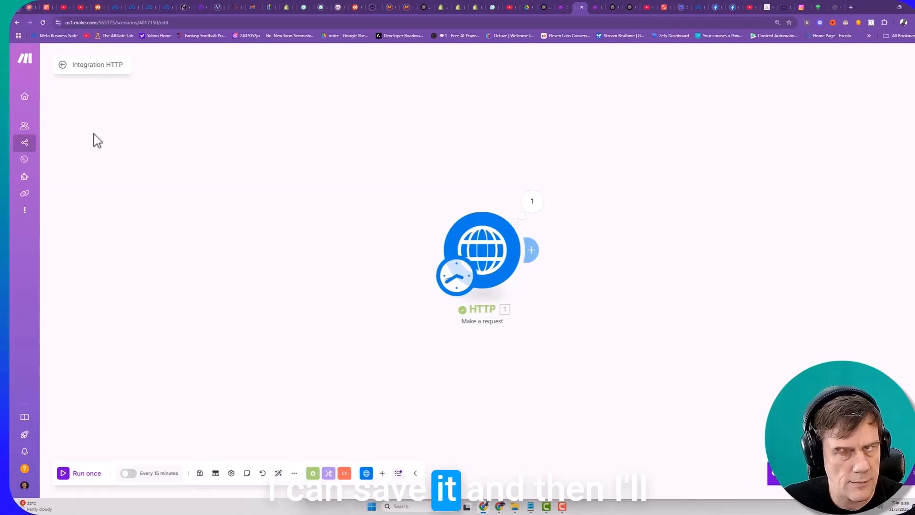
{"action": "left_click", "coordinate": [81, 472]}
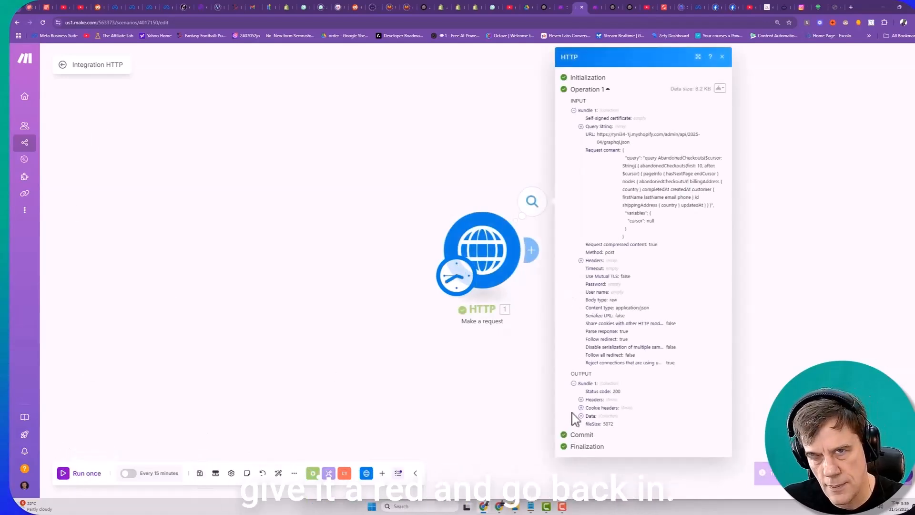
{"action": "left_click", "coordinate": [582, 416]}
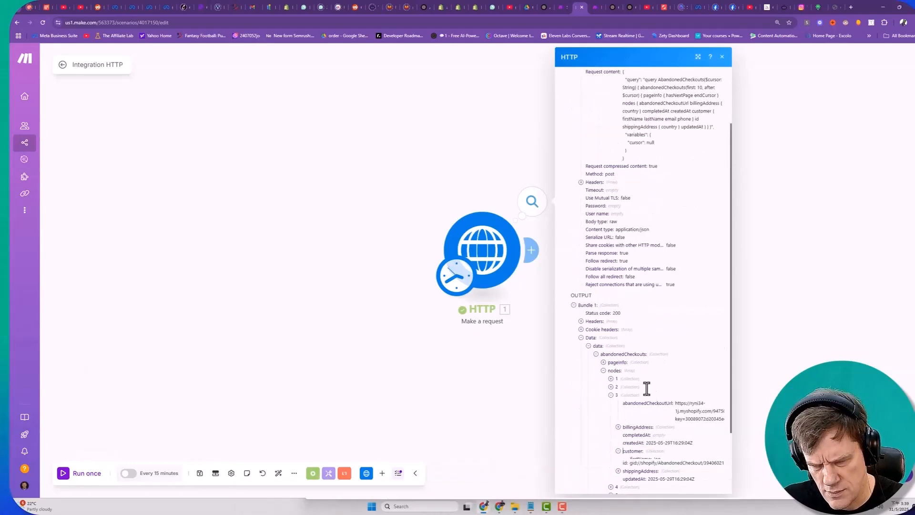
{"action": "scroll", "coordinate": [630, 409], "scroll_direction": "down", "scroll_amount": 2}
{"action": "left_click_drag", "start_coordinate": [630, 410], "coordinate": [667, 419]}
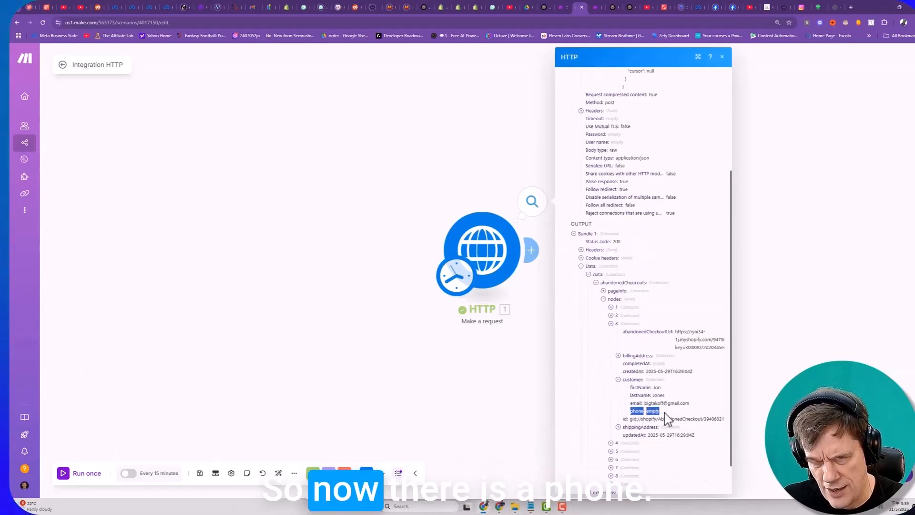
{"action": "left_click", "coordinate": [635, 411]}
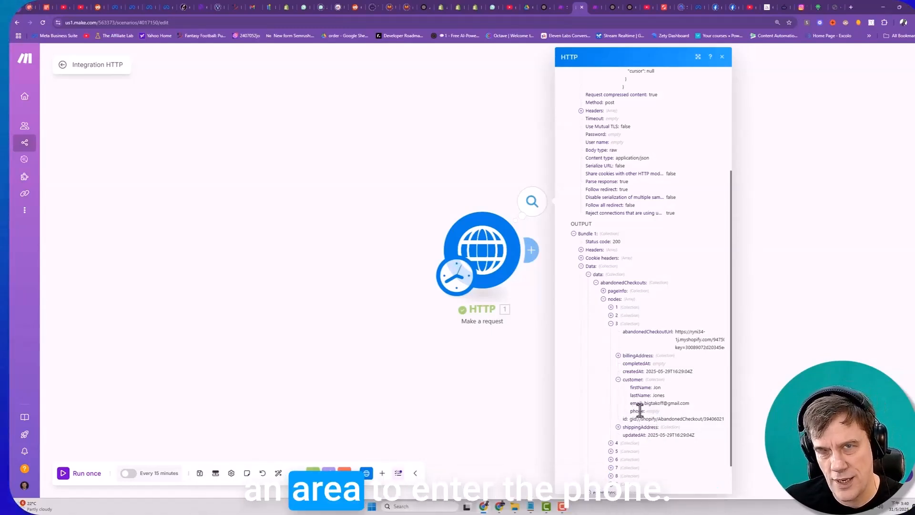
- Check the customer names, emails and phone numbers in abandoned checkouts 6 to 9 of the HTTP output
{"action": "left_click", "coordinate": [611, 459]}
{"action": "scroll", "coordinate": [613, 469], "scroll_direction": "down", "scroll_amount": 2}
{"action": "left_click", "coordinate": [631, 409]}
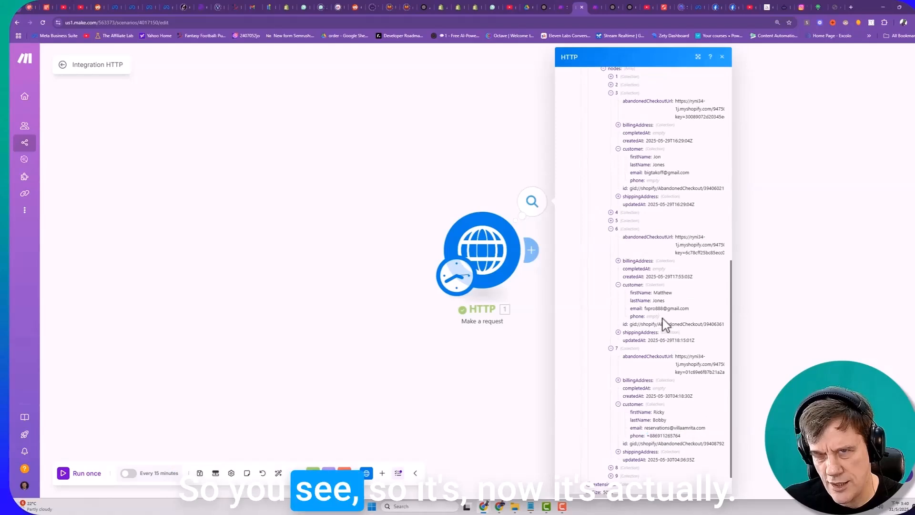
{"action": "double_click", "coordinate": [653, 316]}
{"action": "scroll", "coordinate": [626, 427], "scroll_direction": "down", "scroll_amount": 1}
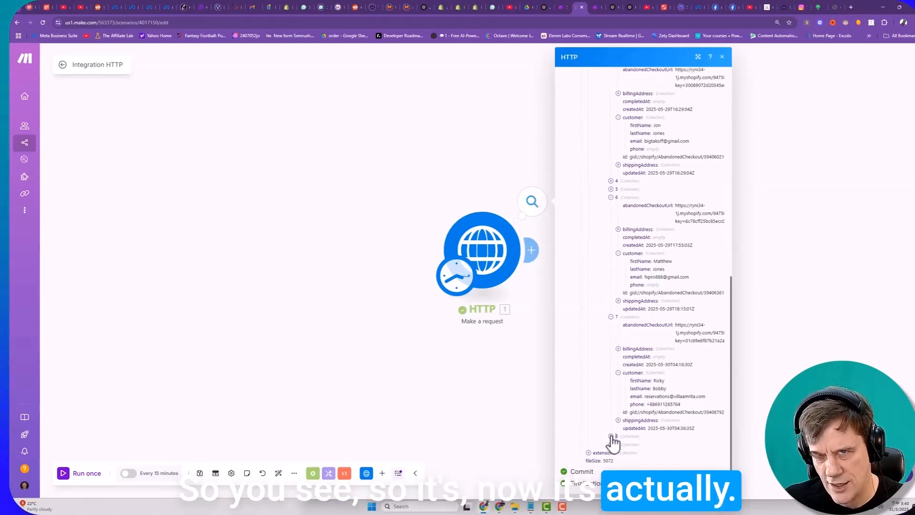
{"action": "left_click", "coordinate": [611, 436]}
{"action": "scroll", "coordinate": [625, 443], "scroll_direction": "down", "scroll_amount": 2}
{"action": "left_click", "coordinate": [618, 421]}
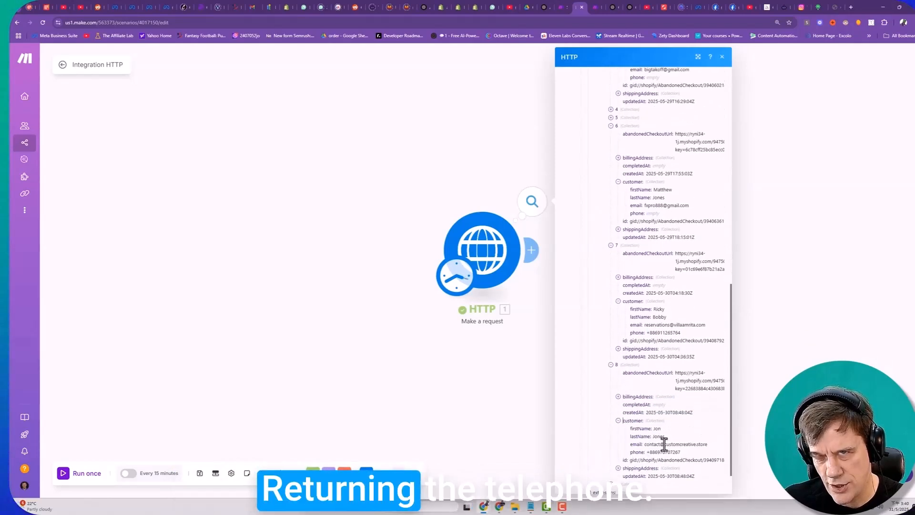
{"action": "scroll", "coordinate": [628, 451], "scroll_direction": "down", "scroll_amount": 1}
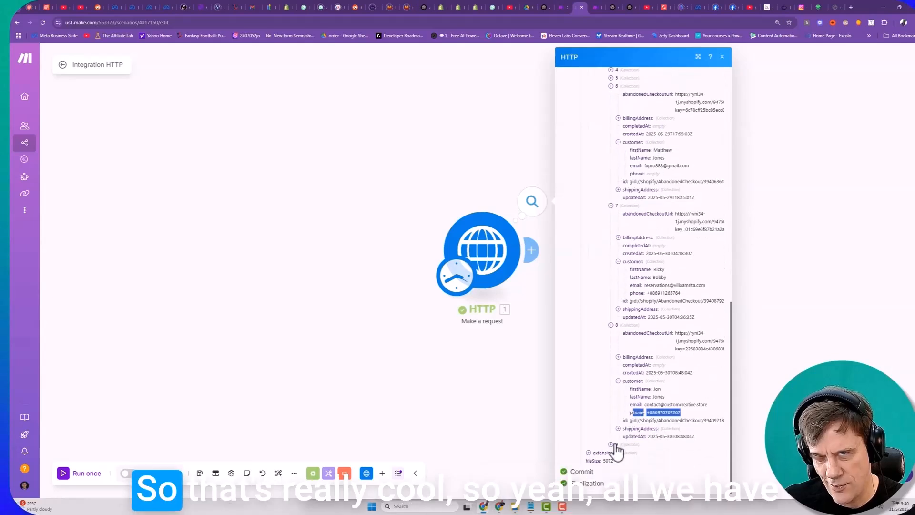
{"action": "left_click", "coordinate": [611, 444]}
{"action": "scroll", "coordinate": [614, 450], "scroll_direction": "down", "scroll_amount": 2}
{"action": "left_click", "coordinate": [619, 431]}
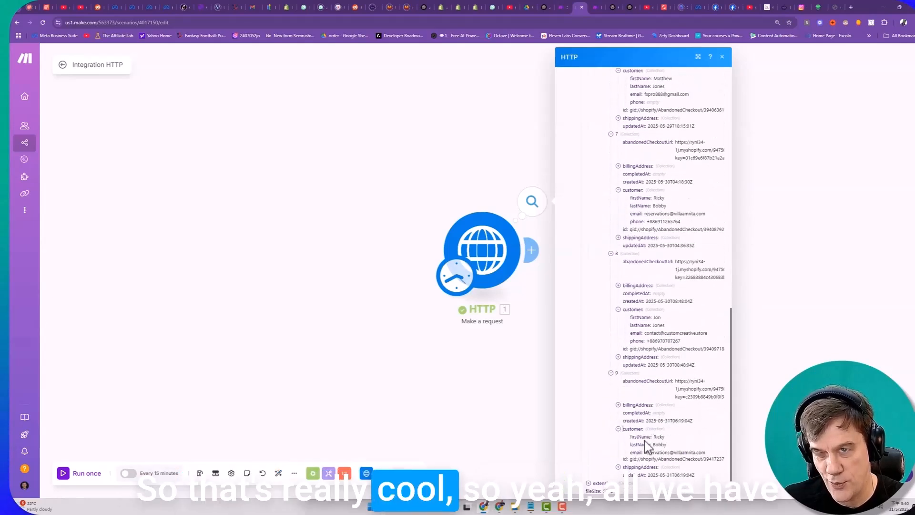
{"action": "left_click", "coordinate": [666, 429]}
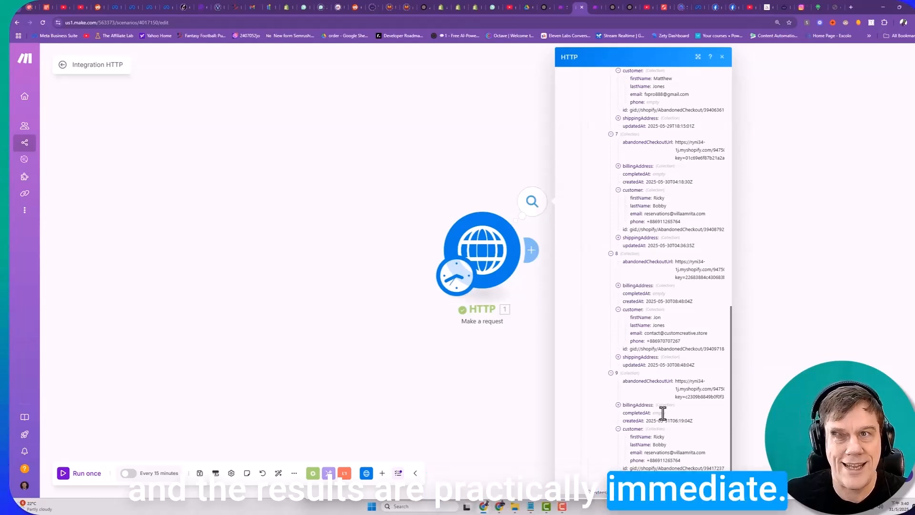
- Switch to the Shopify Sidekick chat and review the request to restore all parameters and the updated JSON query
{"action": "left_click", "coordinate": [614, 7]}
{"action": "scroll", "coordinate": [577, 323], "scroll_direction": "up", "scroll_amount": 6}
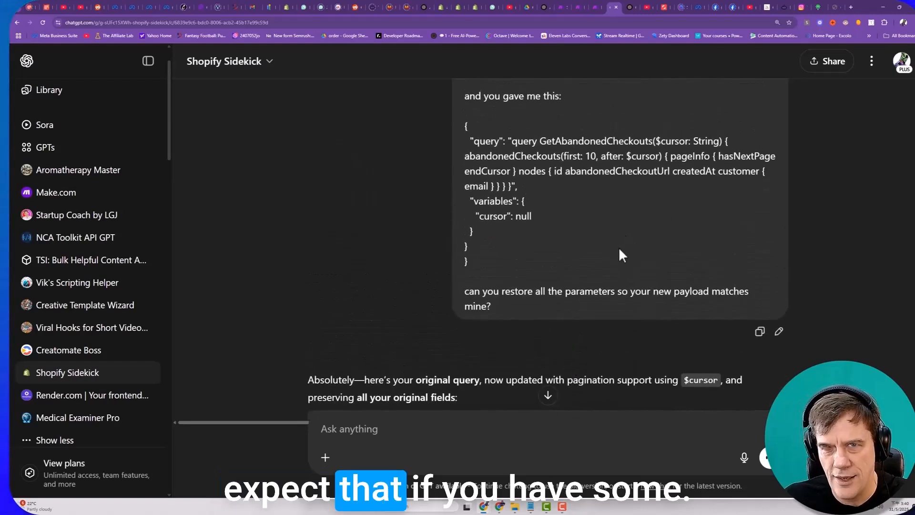
{"action": "scroll", "coordinate": [596, 281], "scroll_direction": "down", "scroll_amount": 3}
{"action": "left_click_drag", "start_coordinate": [463, 402], "coordinate": [464, 402]}
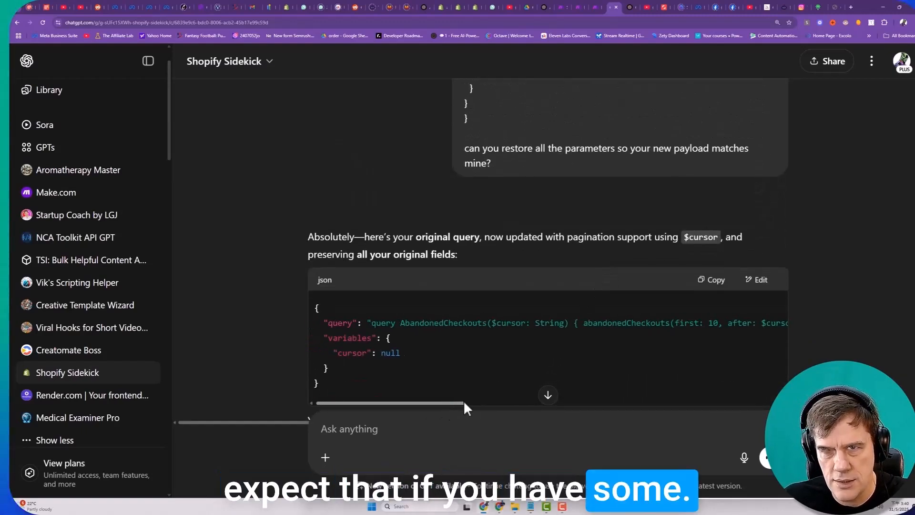
- Switch to the Shopify abandonedCheckouts documentation and examine the customer firstName, lastName and email fields in the cURL example
{"action": "left_click", "coordinate": [439, 6]}
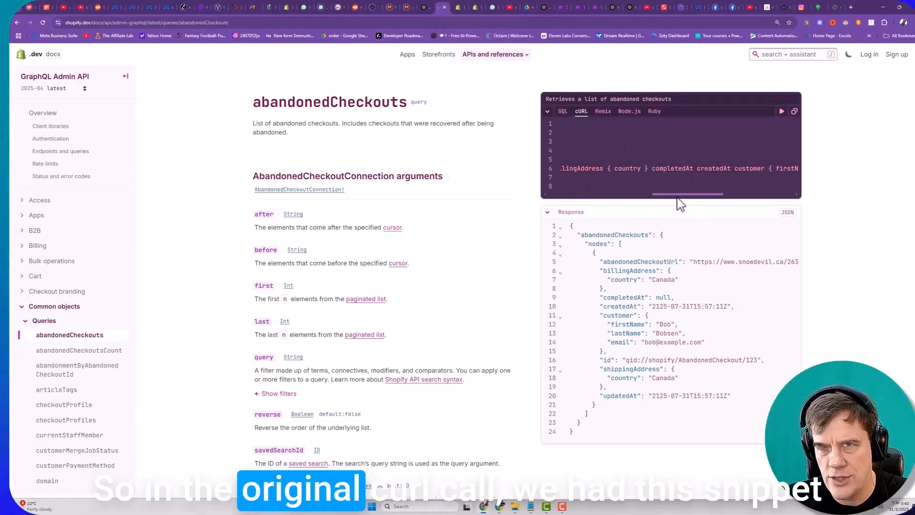
{"action": "left_click_drag", "start_coordinate": [730, 193], "coordinate": [731, 193]}
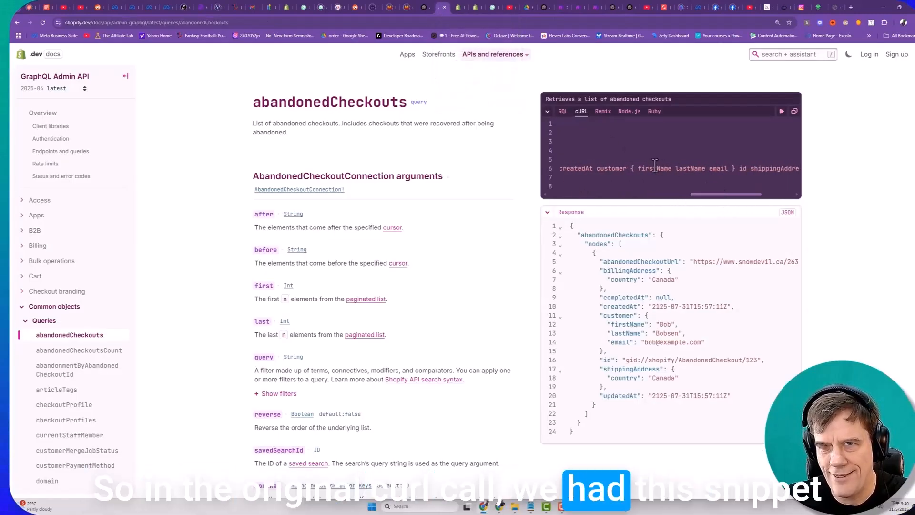
{"action": "left_click_drag", "start_coordinate": [668, 168], "coordinate": [732, 170]}
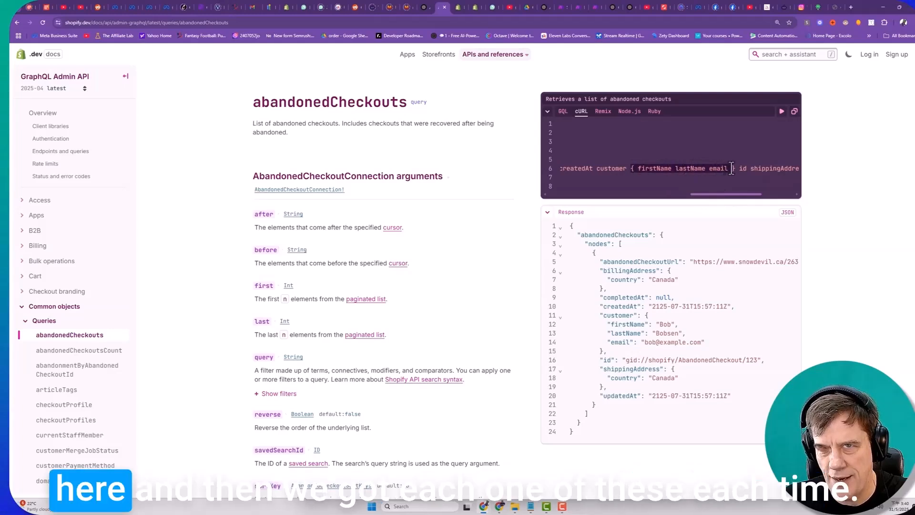
{"action": "left_click", "coordinate": [638, 168]}
{"action": "left_click_drag", "start_coordinate": [638, 169], "coordinate": [668, 169]}
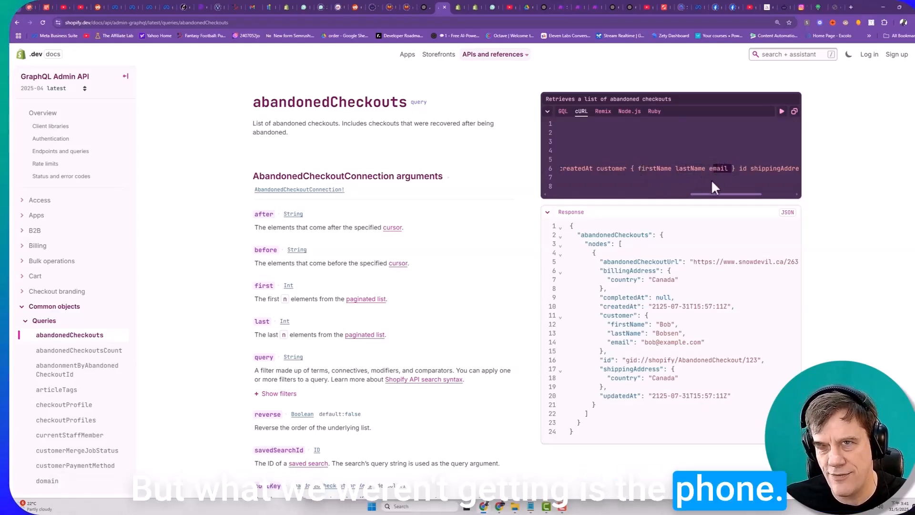
- Search the Shopify developer docs for "phone" and open the Storefront API Customer.phone result
{"action": "left_click", "coordinate": [783, 55]}
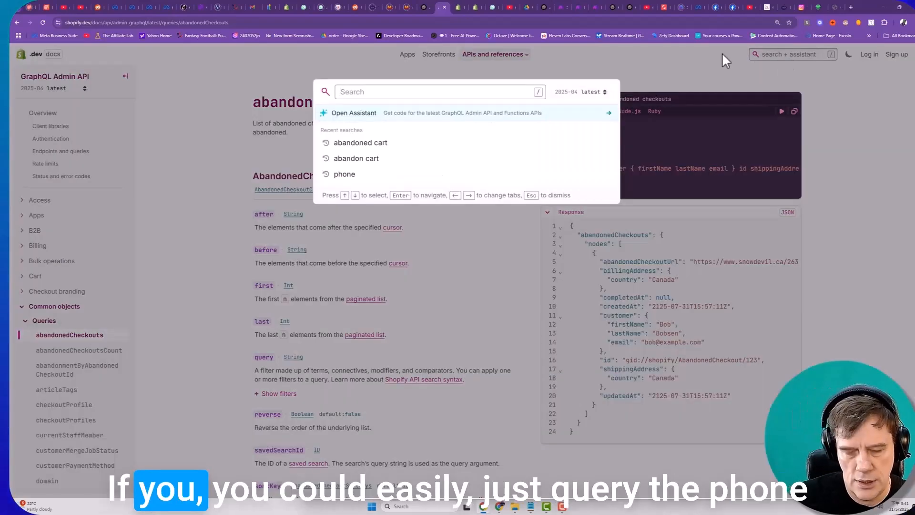
{"action": "type", "text": "phone"}
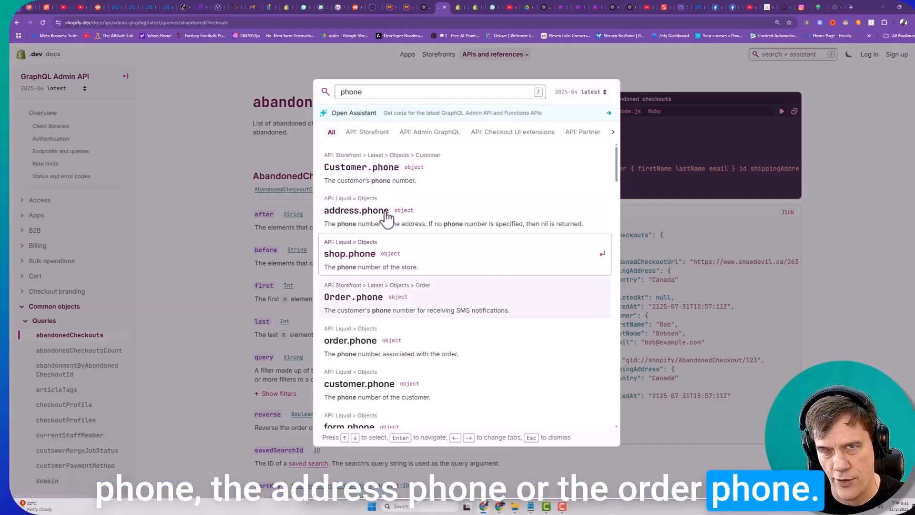
{"action": "left_click", "coordinate": [375, 179]}
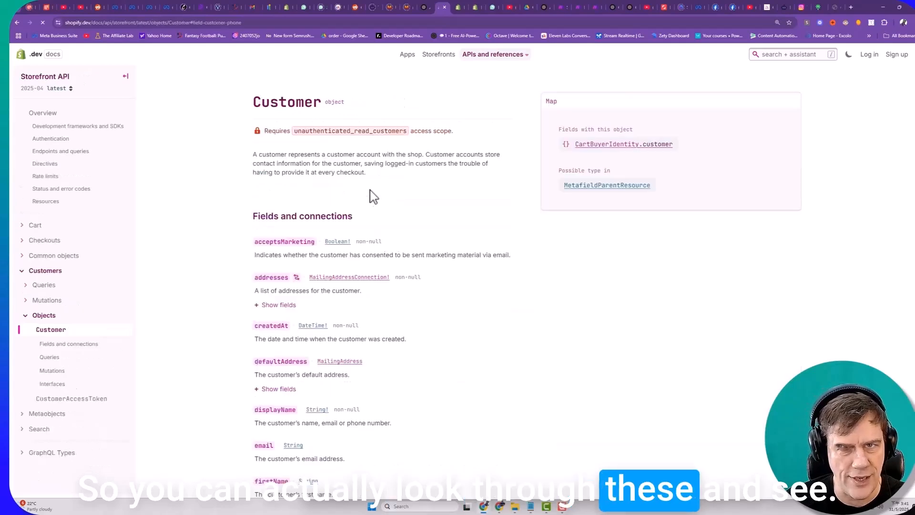
- Examine the Customer object's fields and connections, from email and name down to the phone field
{"action": "scroll", "coordinate": [332, 233], "scroll_direction": "down", "scroll_amount": 2}
{"action": "scroll", "coordinate": [332, 233], "scroll_direction": "down", "scroll_amount": 7}
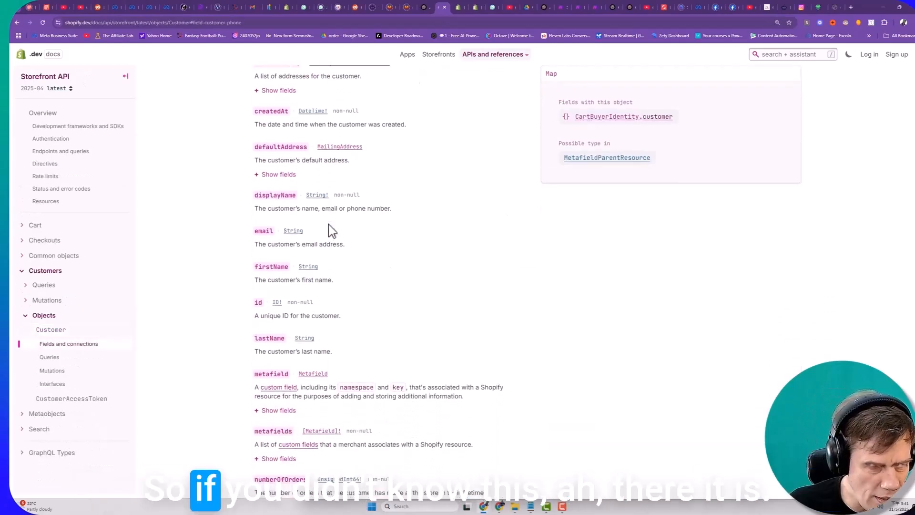
{"action": "scroll", "coordinate": [332, 227], "scroll_direction": "down", "scroll_amount": 2}
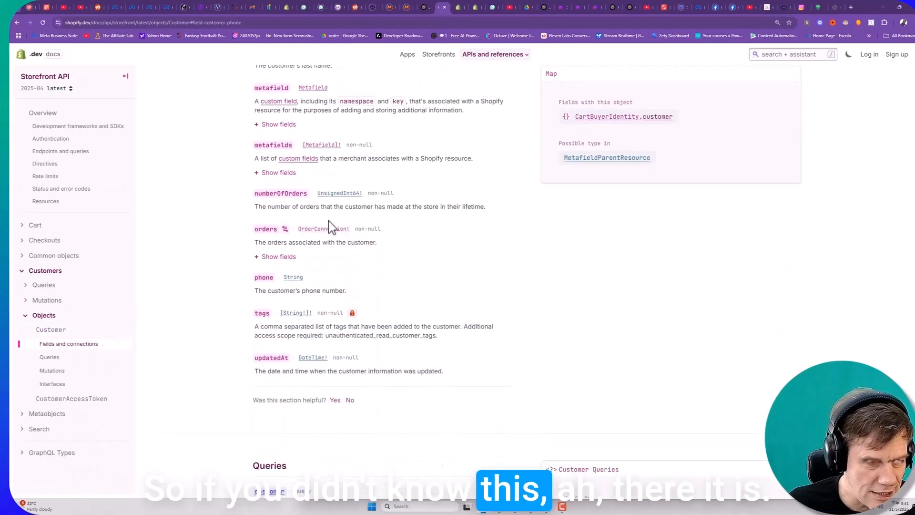
{"action": "left_click_drag", "start_coordinate": [263, 279], "coordinate": [257, 274]}
{"action": "scroll", "coordinate": [260, 271], "scroll_direction": "up", "scroll_amount": 11}
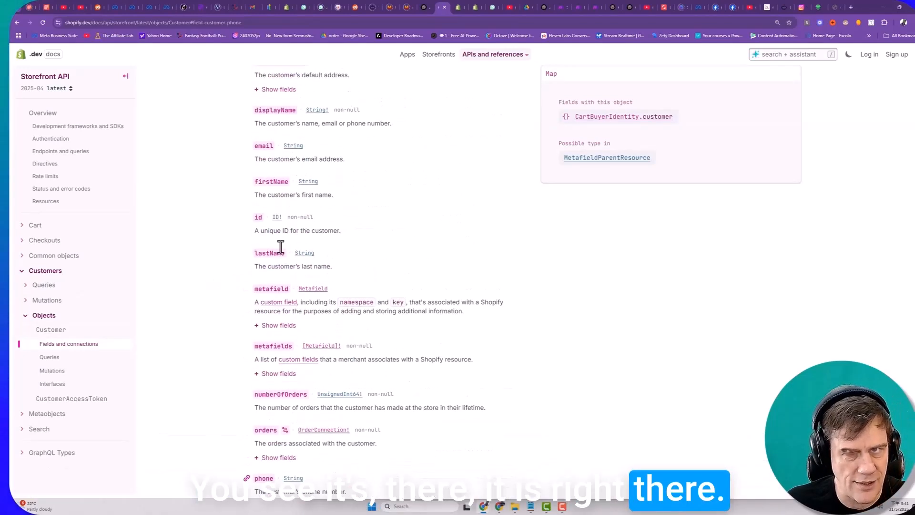
{"action": "scroll", "coordinate": [290, 305], "scroll_direction": "down", "scroll_amount": 5}
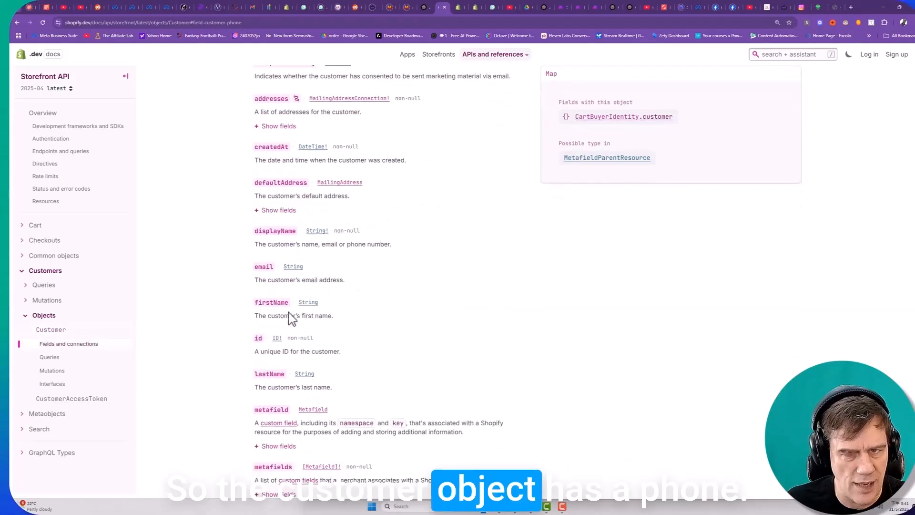
{"action": "scroll", "coordinate": [269, 324], "scroll_direction": "down", "scroll_amount": 2}
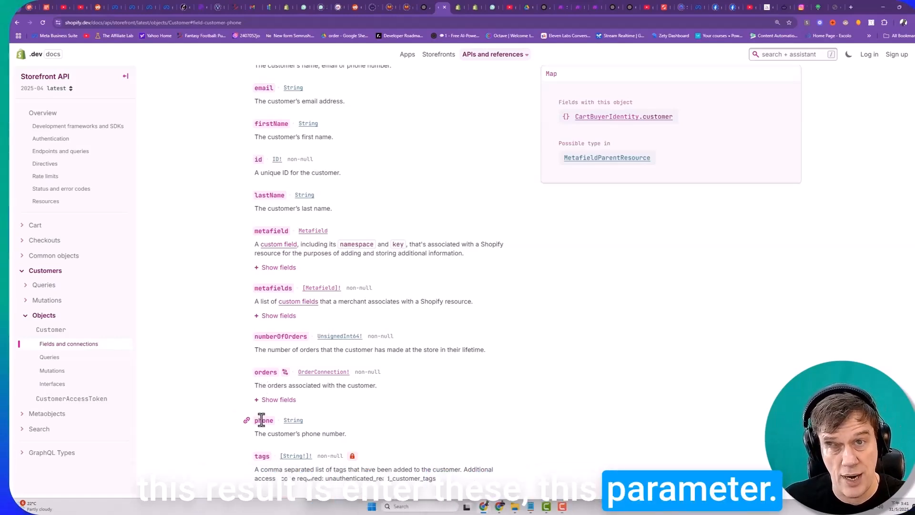
{"action": "scroll", "coordinate": [262, 421], "scroll_direction": "down", "scroll_amount": 1}
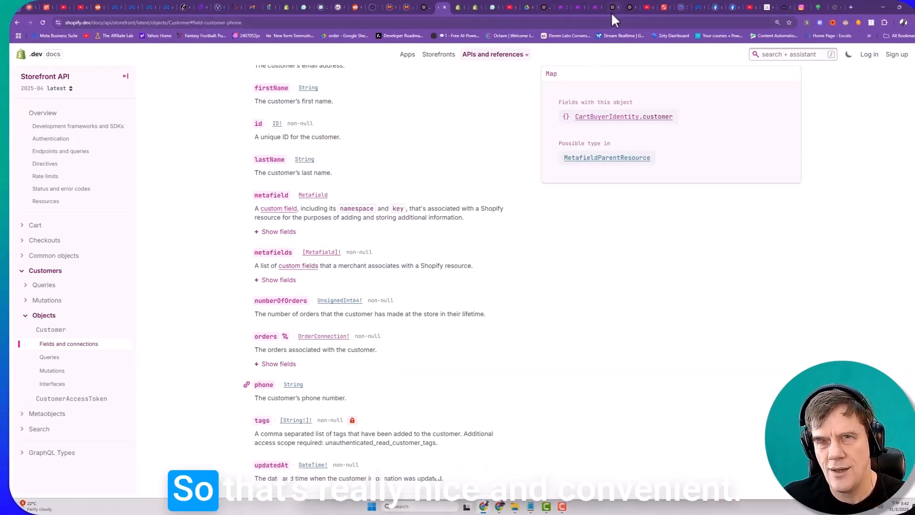
- Return to the HTTP output in Make and expand pageInfo to inspect the hasNextPage and endCursor values
{"action": "left_click", "coordinate": [579, 8]}
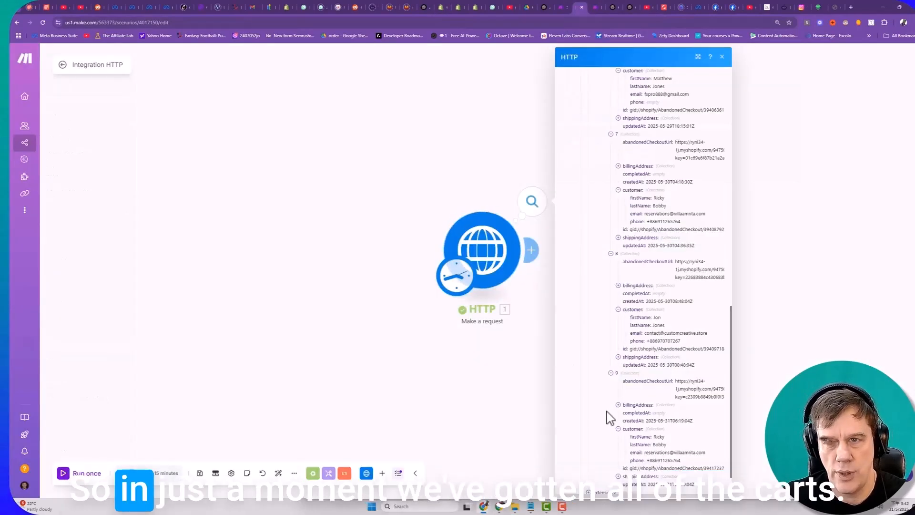
{"action": "scroll", "coordinate": [609, 314], "scroll_direction": "down", "scroll_amount": 5}
{"action": "scroll", "coordinate": [612, 267], "scroll_direction": "down", "scroll_amount": 3}
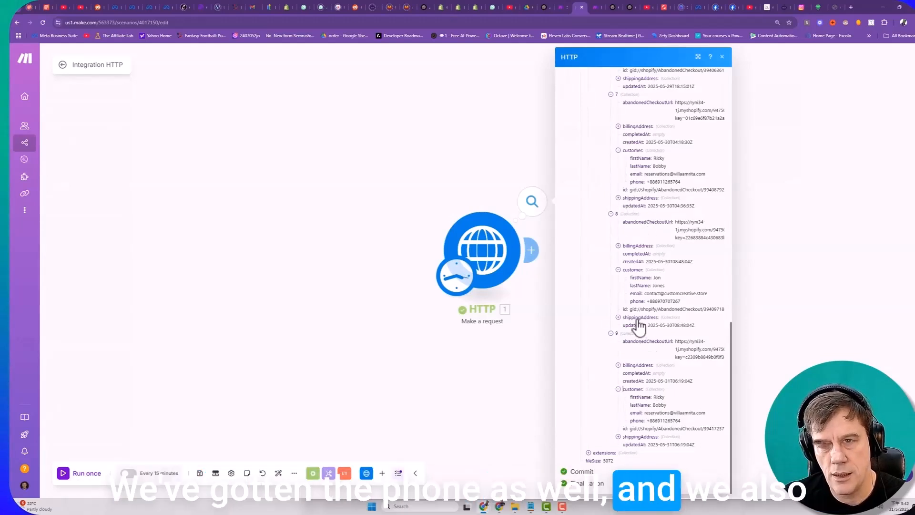
{"action": "scroll", "coordinate": [638, 326], "scroll_direction": "up", "scroll_amount": 15}
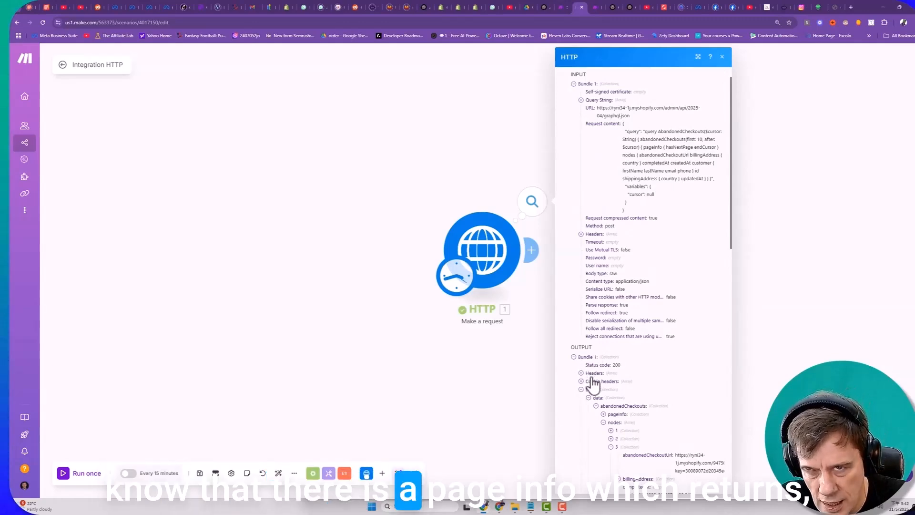
{"action": "left_click", "coordinate": [616, 414]}
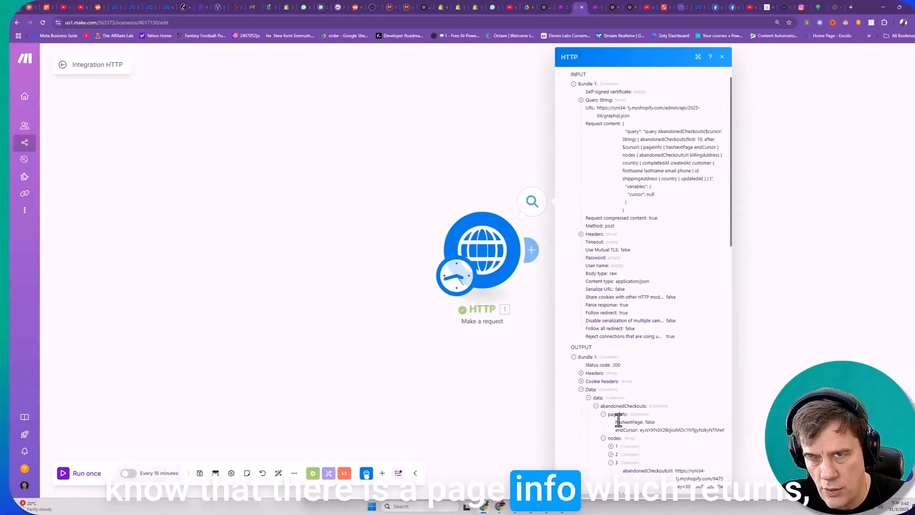
{"action": "left_click_drag", "start_coordinate": [614, 422], "coordinate": [660, 425]}
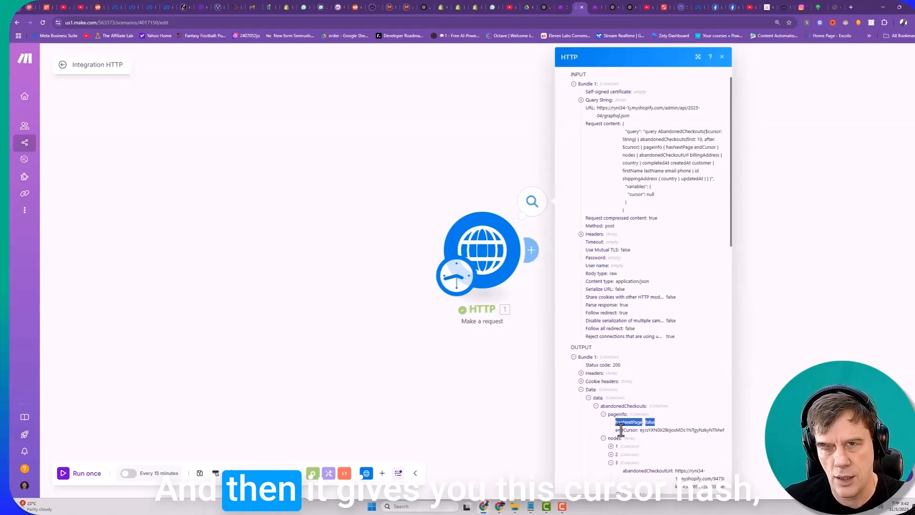
- Ask the Shopify Sidekick GPT how to use the latest cursor hash as a marker for recent abandoned checkouts, and review its endCursor advice
{"action": "left_click_drag", "start_coordinate": [640, 429], "coordinate": [723, 430]}
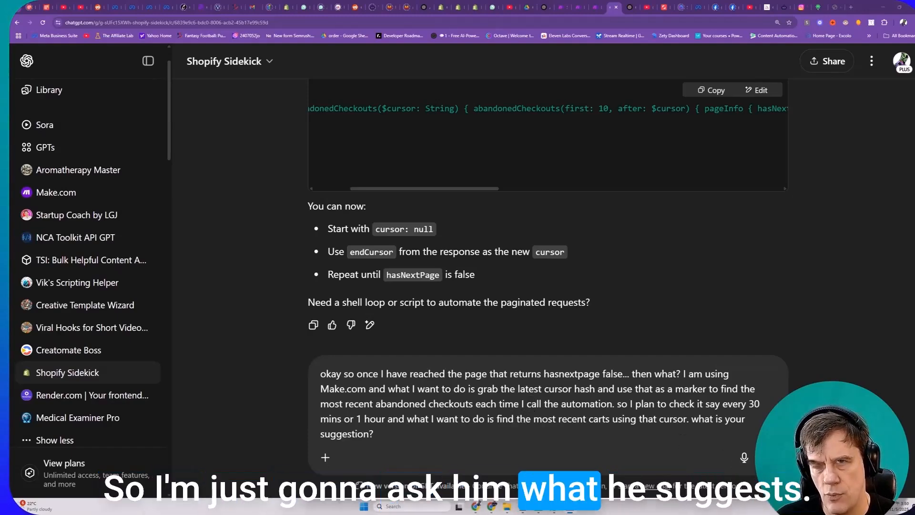
{"action": "key", "text": "Return"}
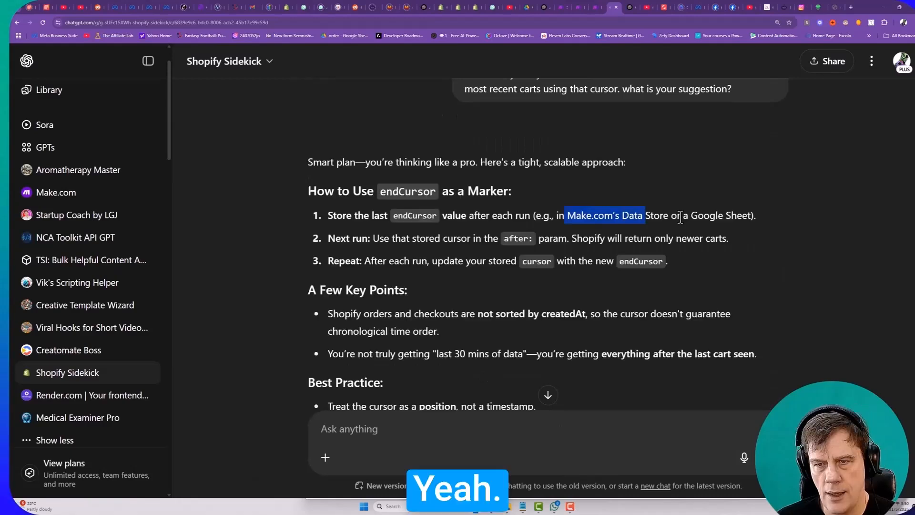
{"action": "left_click_drag", "start_coordinate": [679, 218], "coordinate": [670, 217]}
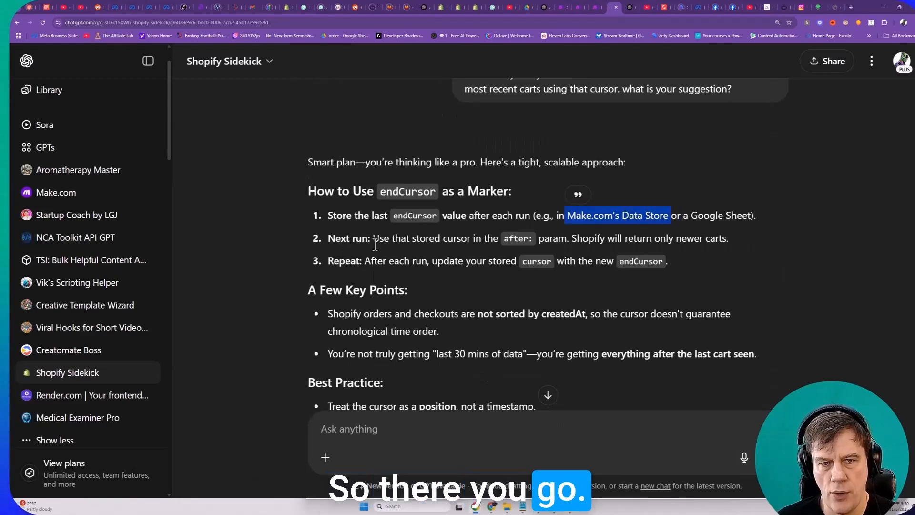
{"action": "scroll", "coordinate": [394, 252], "scroll_direction": "down", "scroll_amount": 3}
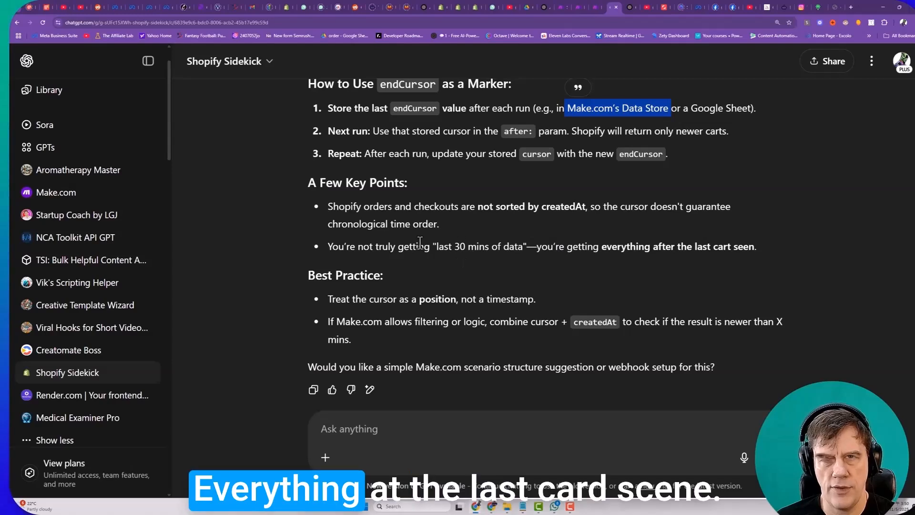
{"action": "left_click_drag", "start_coordinate": [420, 246], "coordinate": [737, 248]}
{"action": "scroll", "coordinate": [341, 256], "scroll_direction": "down", "scroll_amount": 2}
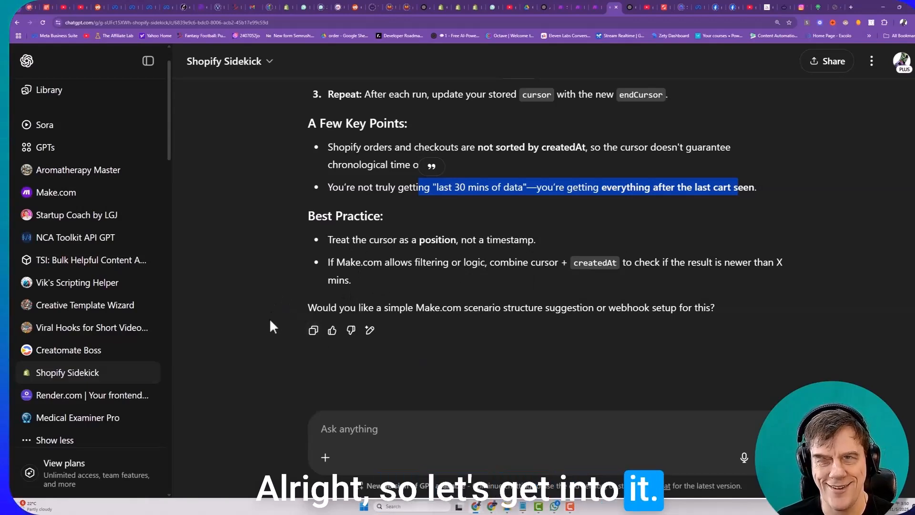
{"action": "scroll", "coordinate": [421, 293], "scroll_direction": "up", "scroll_amount": 1}
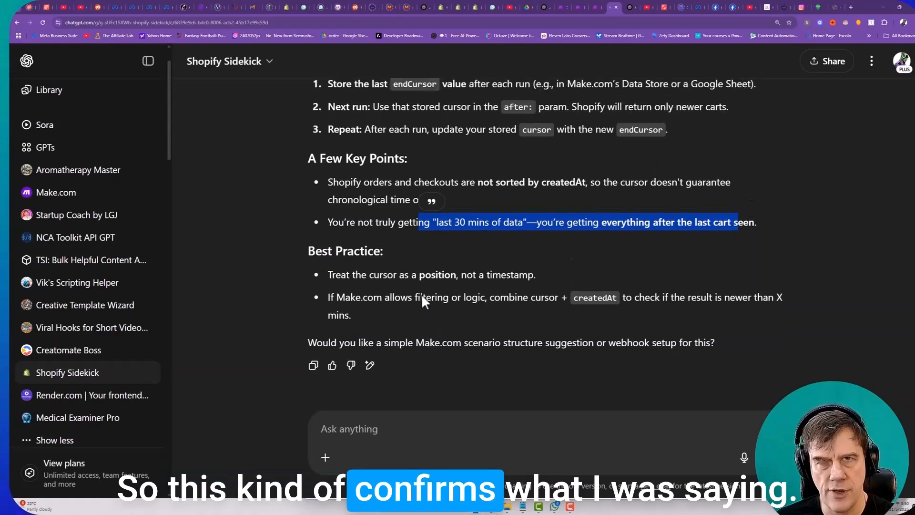
{"action": "scroll", "coordinate": [418, 289], "scroll_direction": "down", "scroll_amount": 1}
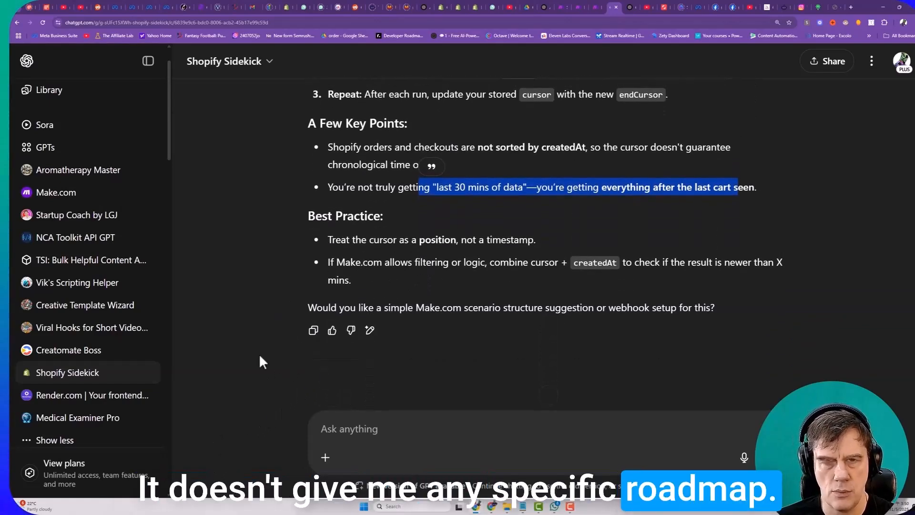
- Take up the offer of a Make.com scenario structure by asking Shopify Sidekick "what is your suggested structure for this?"
{"action": "left_click_drag", "start_coordinate": [339, 308], "coordinate": [705, 310]}
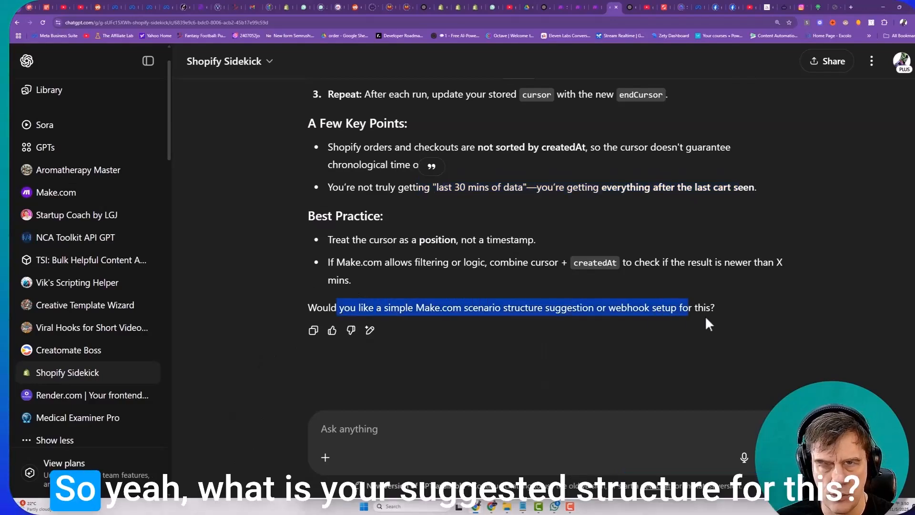
{"action": "left_click", "coordinate": [541, 429]}
{"action": "type", "text": "what is yo"}
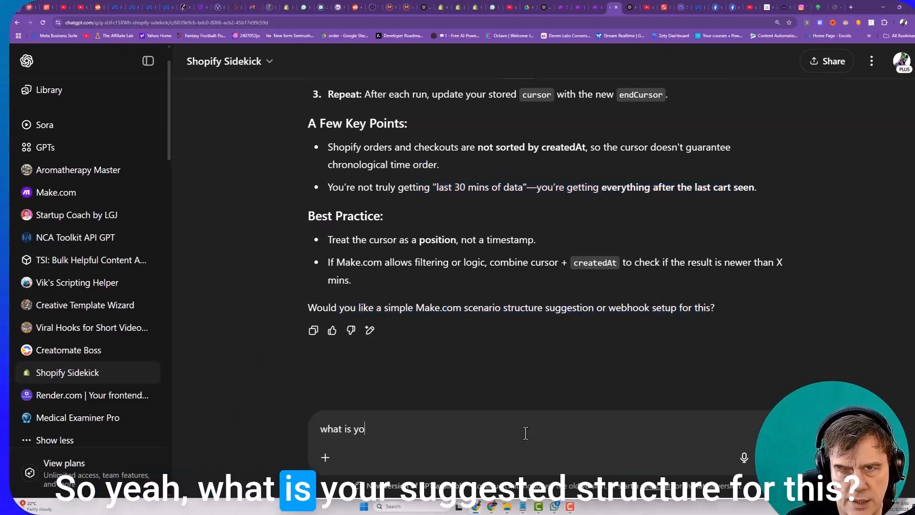
{"action": "type", "text": "ur suggeste"}
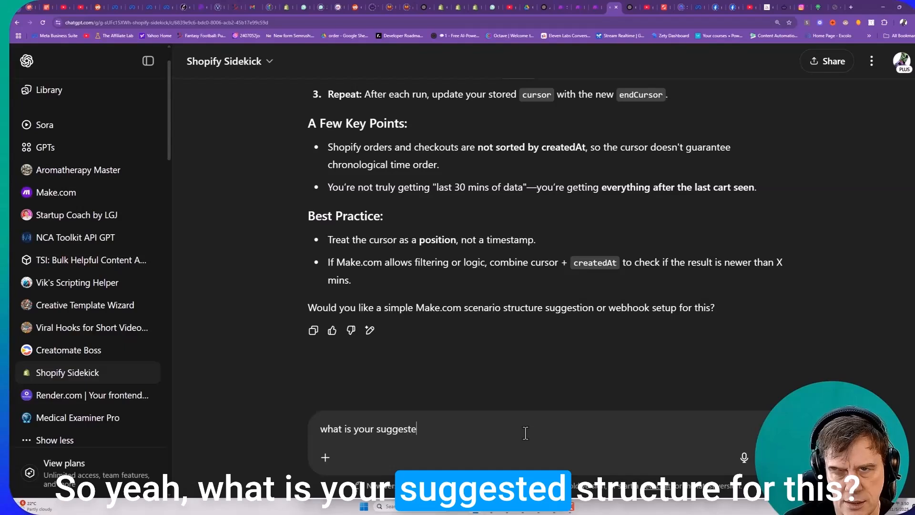
{"action": "type", "text": "d structure "}
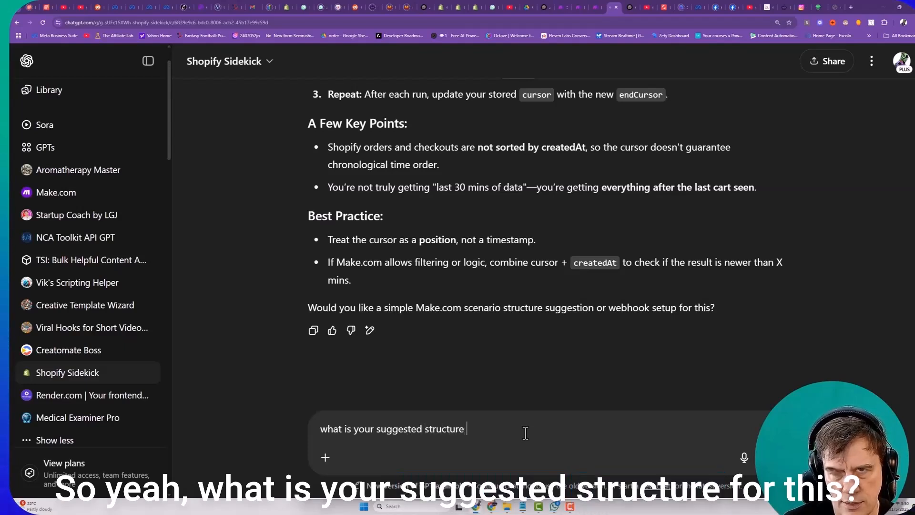
{"action": "type", "text": "for htis/"}
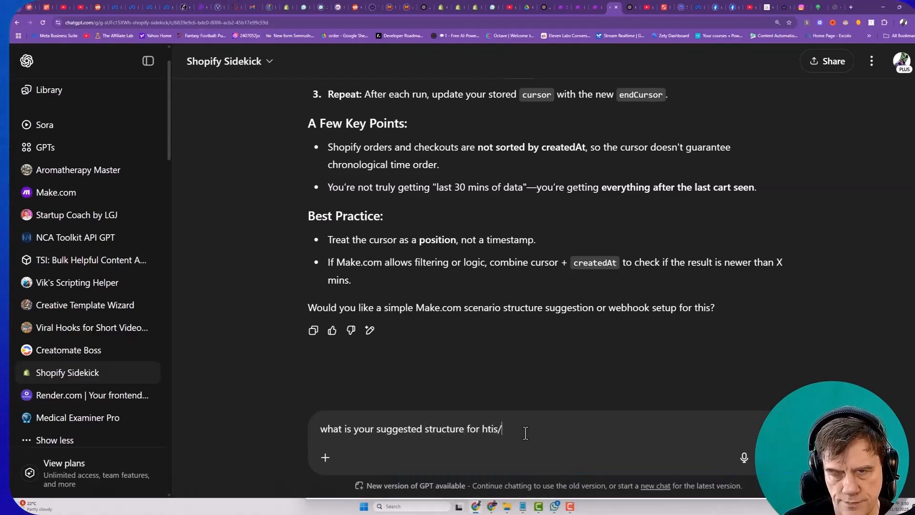
{"action": "key", "text": "BackSpace"}
{"action": "key", "text": "BackSpace"}
{"action": "key", "text": "BackSpace"}
{"action": "key", "text": "BackSpace"}
{"action": "key", "text": "BackSpace"}
{"action": "type", "text": "this?"}
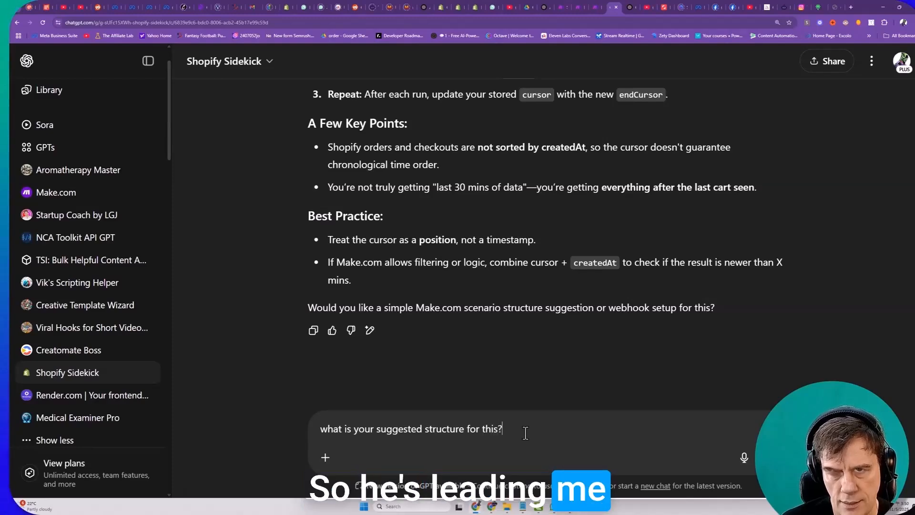
{"action": "key", "text": "Return"}
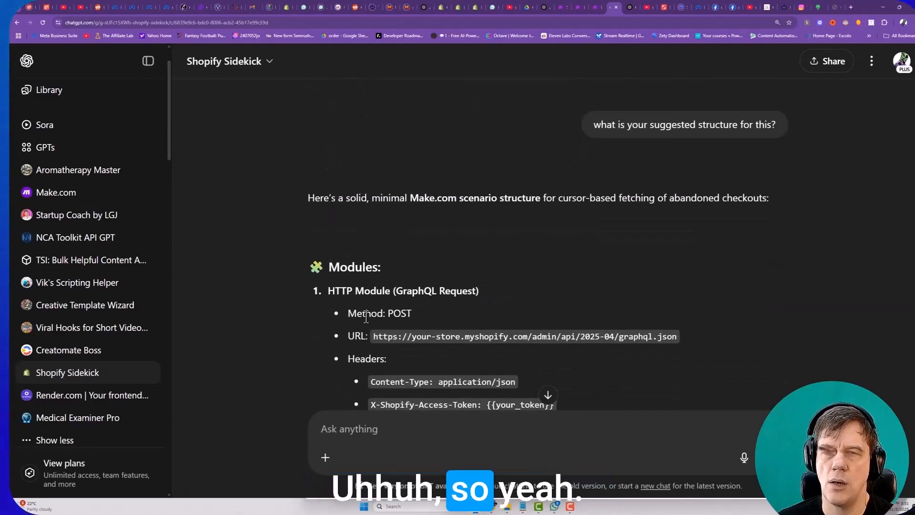
- Examine the suggested Make.com modules, from the HTTP request and Data Store records through to the scenario flow
{"action": "scroll", "coordinate": [393, 315], "scroll_direction": "down", "scroll_amount": 1}
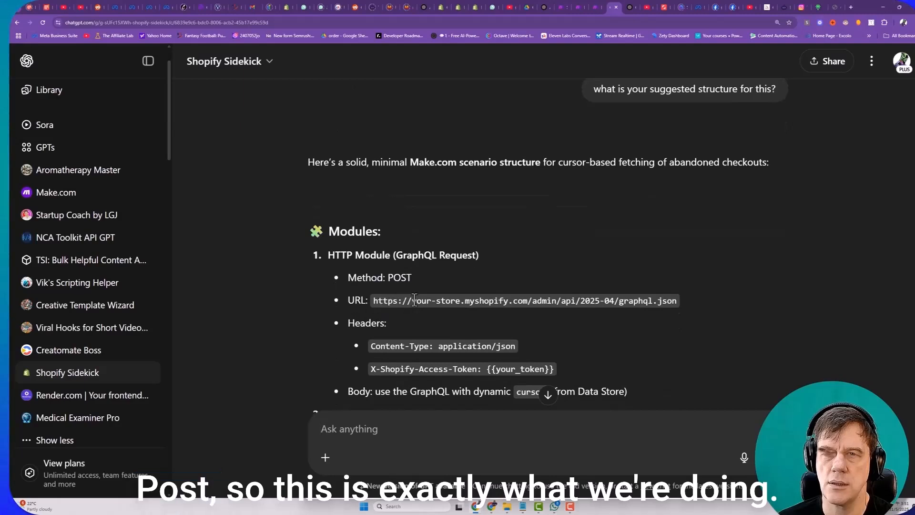
{"action": "scroll", "coordinate": [485, 298], "scroll_direction": "down", "scroll_amount": 5}
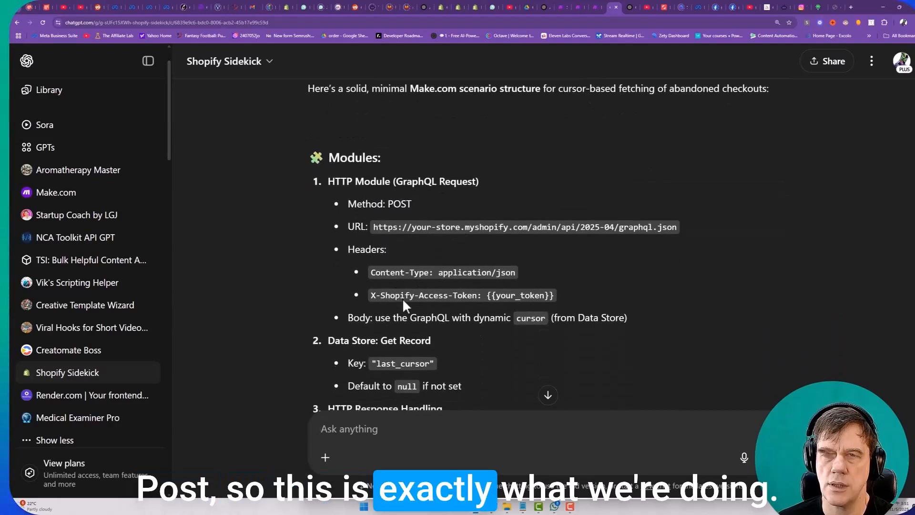
{"action": "scroll", "coordinate": [326, 235], "scroll_direction": "down", "scroll_amount": 3}
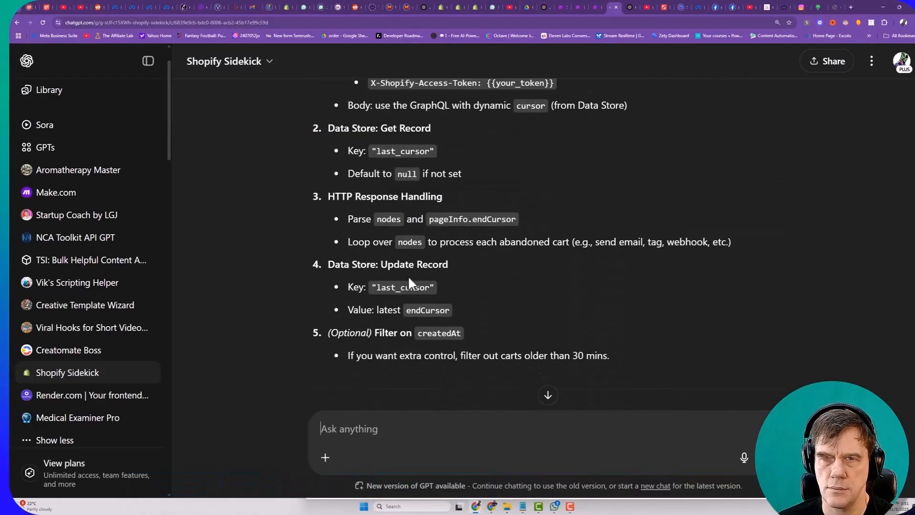
{"action": "left_click_drag", "start_coordinate": [348, 242], "coordinate": [732, 242]}
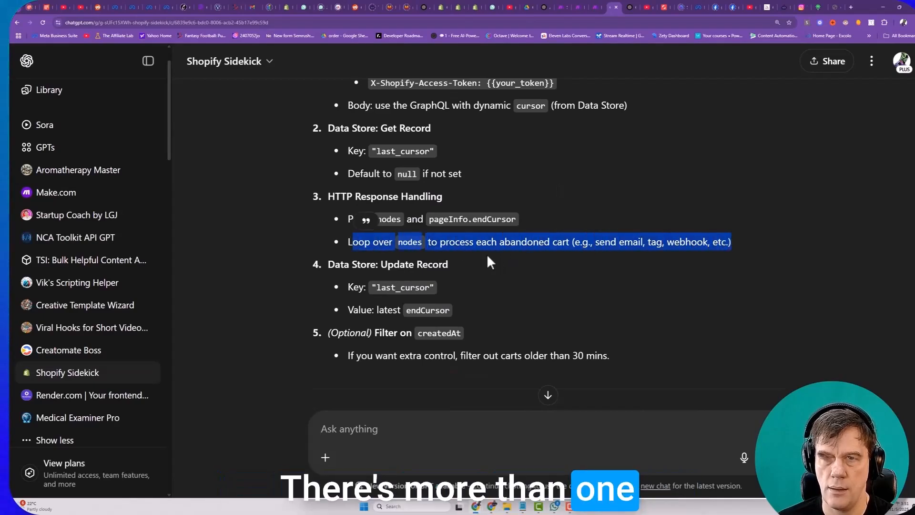
{"action": "scroll", "coordinate": [487, 253], "scroll_direction": "down", "scroll_amount": 2}
{"action": "left_click_drag", "start_coordinate": [329, 193], "coordinate": [480, 199]}
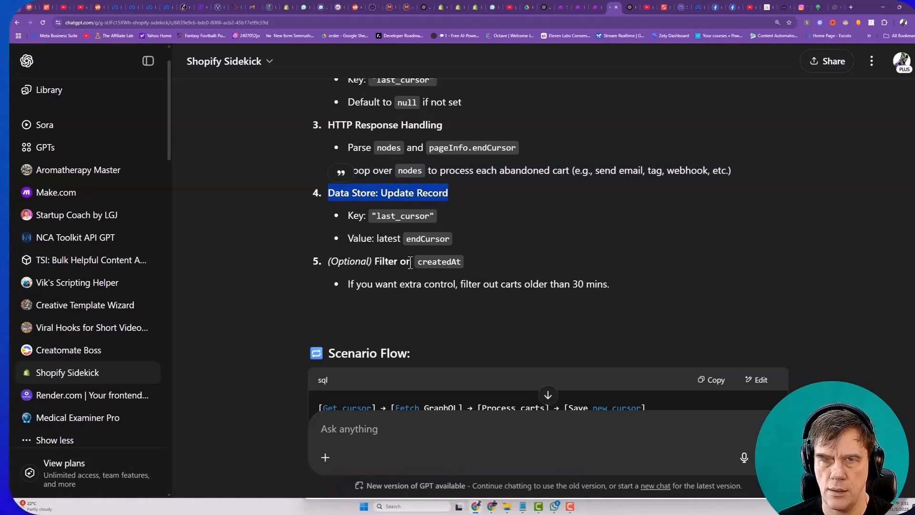
{"action": "scroll", "coordinate": [411, 263], "scroll_direction": "down", "scroll_amount": 4}
{"action": "left_click_drag", "start_coordinate": [318, 275], "coordinate": [375, 274]}
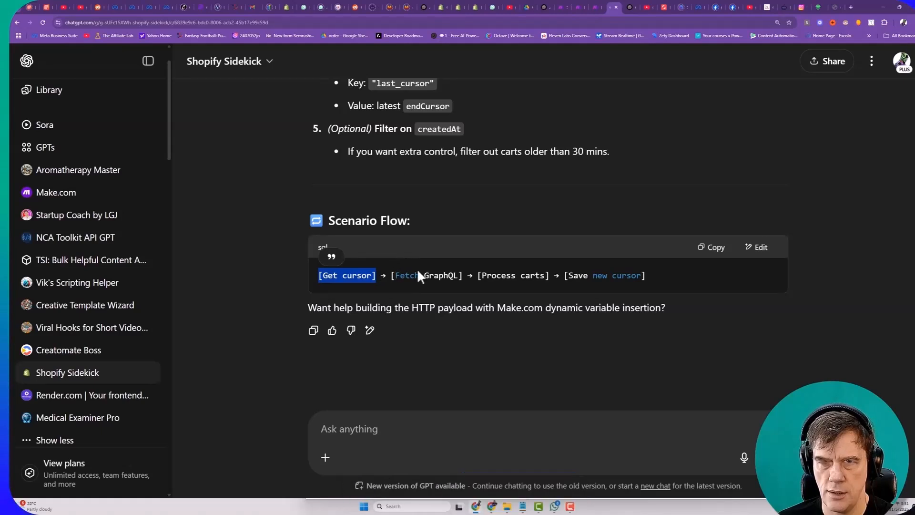
{"action": "left_click_drag", "start_coordinate": [389, 275], "coordinate": [646, 276]}
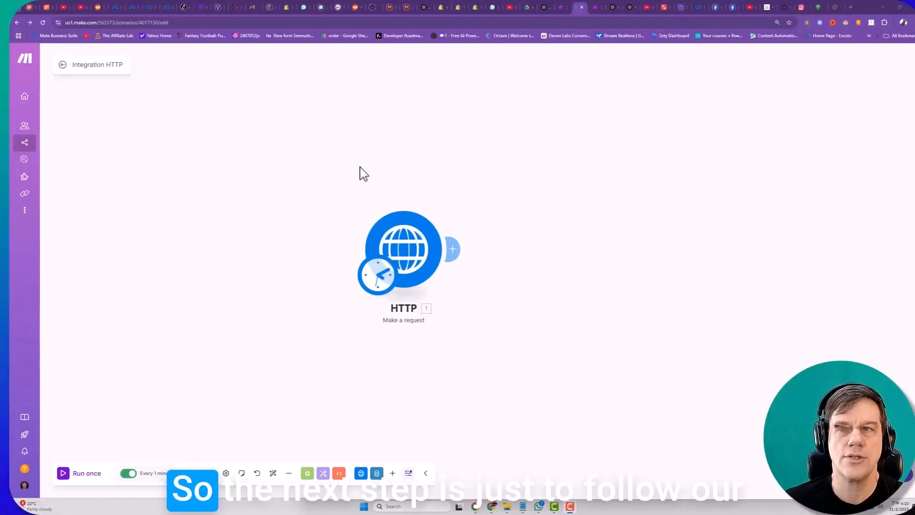
- Return to the Shopify Sidekick chat and review each Scenario Flow stage: Get cursor, Fetch GraphQL, Process carts and Save new cursor
{"action": "left_click", "coordinate": [621, 7]}
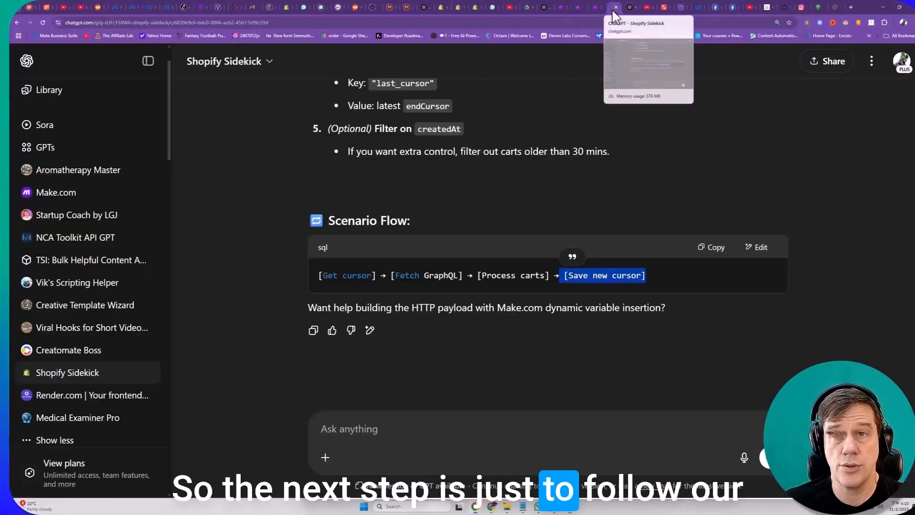
{"action": "left_click_drag", "start_coordinate": [321, 221], "coordinate": [397, 221]}
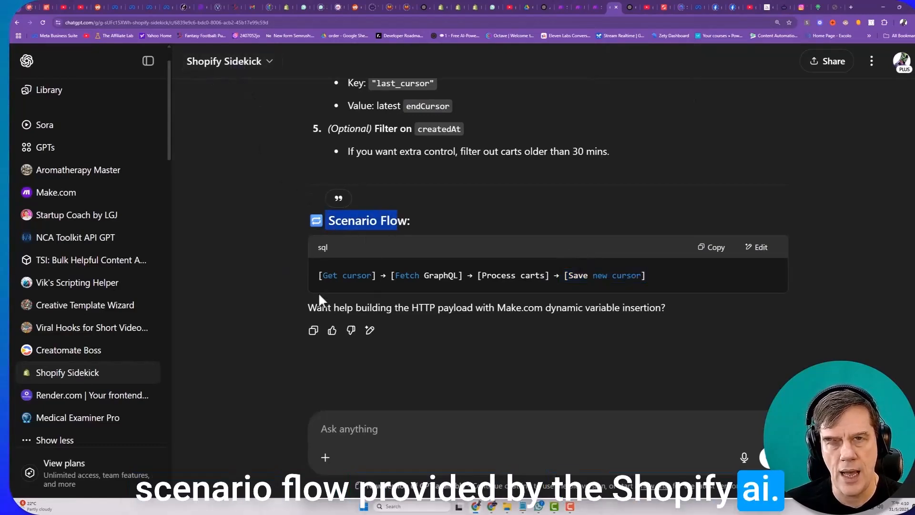
{"action": "left_click_drag", "start_coordinate": [318, 276], "coordinate": [376, 275]}
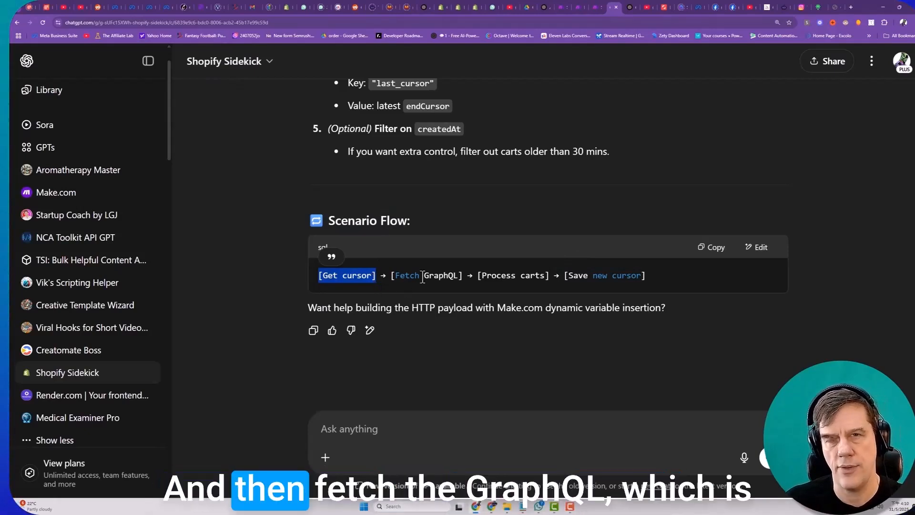
{"action": "left_click_drag", "start_coordinate": [379, 275], "coordinate": [467, 279]}
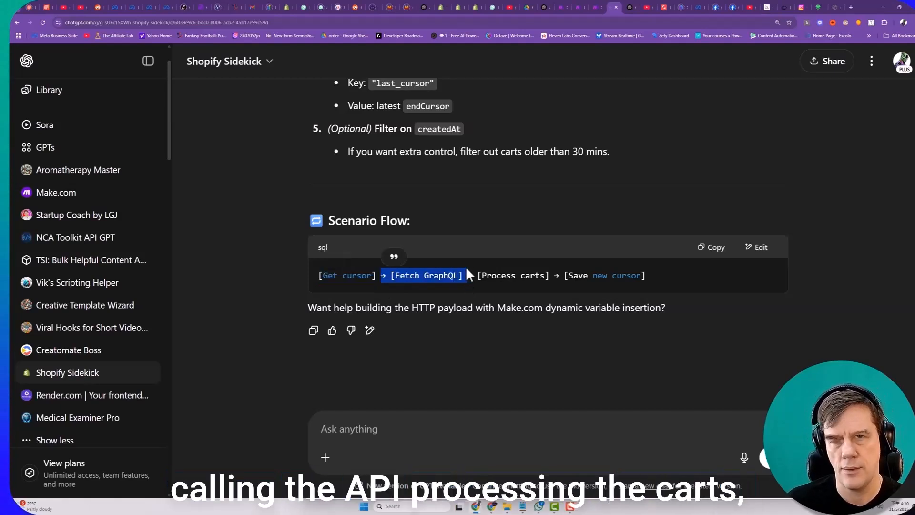
{"action": "left_click_drag", "start_coordinate": [477, 277], "coordinate": [547, 281]}
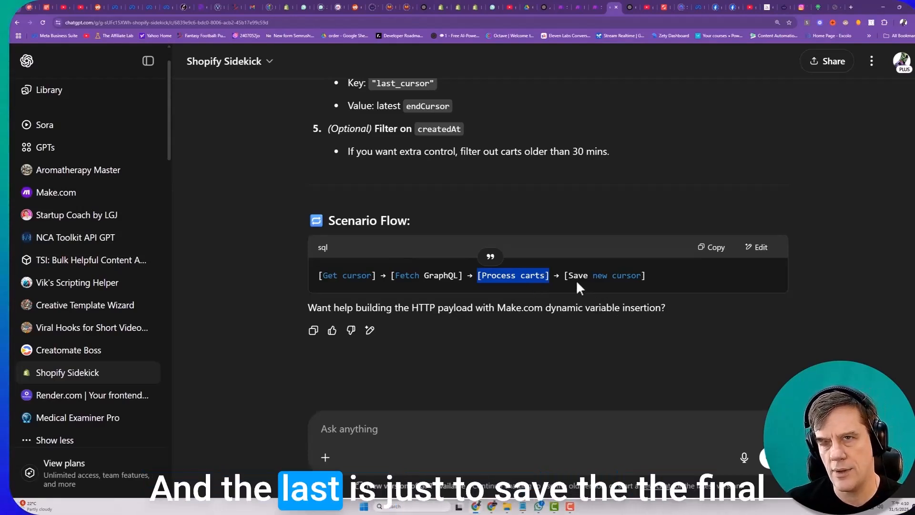
{"action": "left_click_drag", "start_coordinate": [564, 275], "coordinate": [662, 279]}
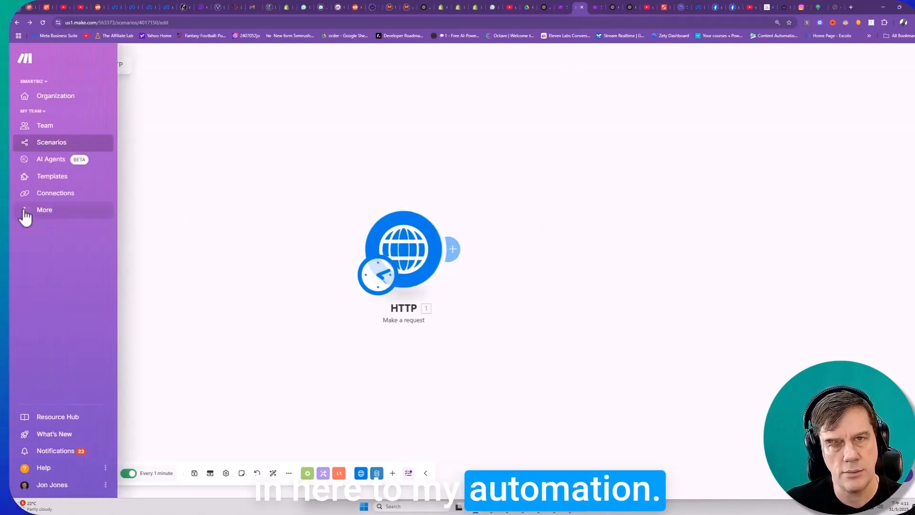
- Open Make's Data stores page in a new browser tab and switch to it
{"action": "left_click", "coordinate": [45, 214]}
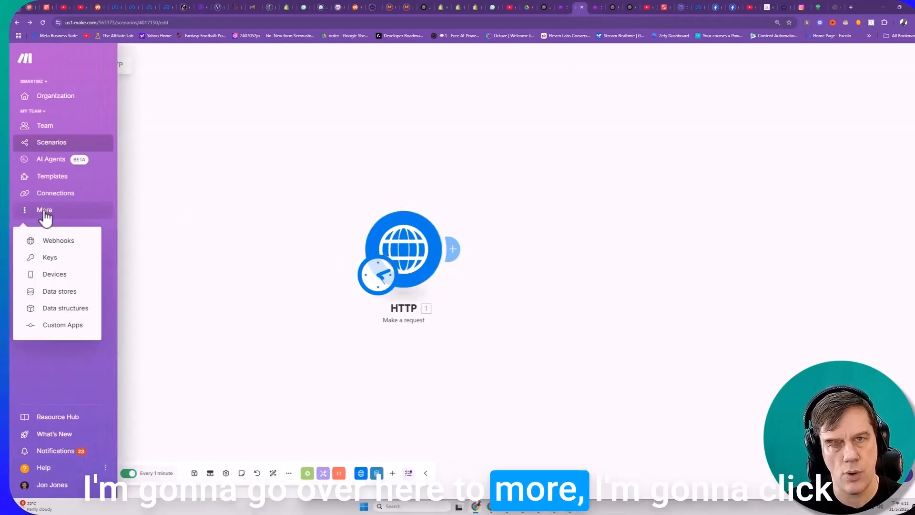
{"action": "right_click", "coordinate": [59, 293]}
{"action": "left_click", "coordinate": [90, 300]}
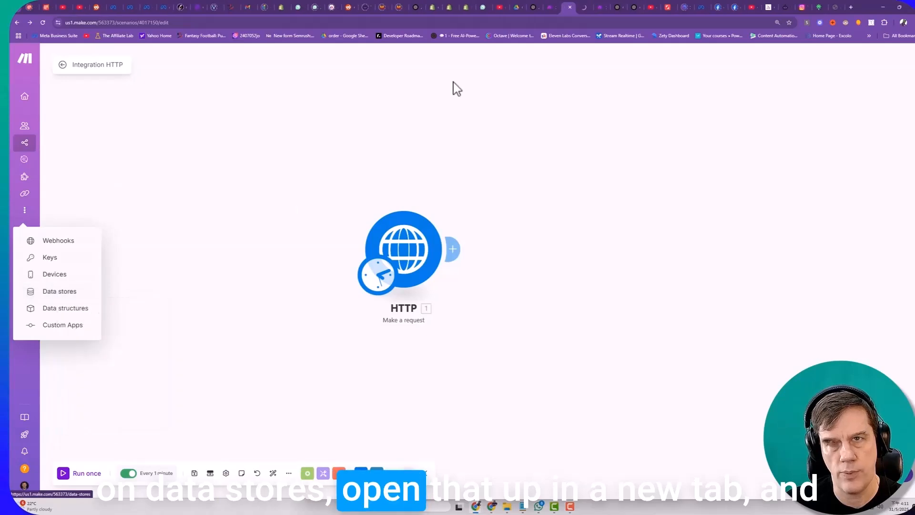
{"action": "left_click", "coordinate": [588, 8]}
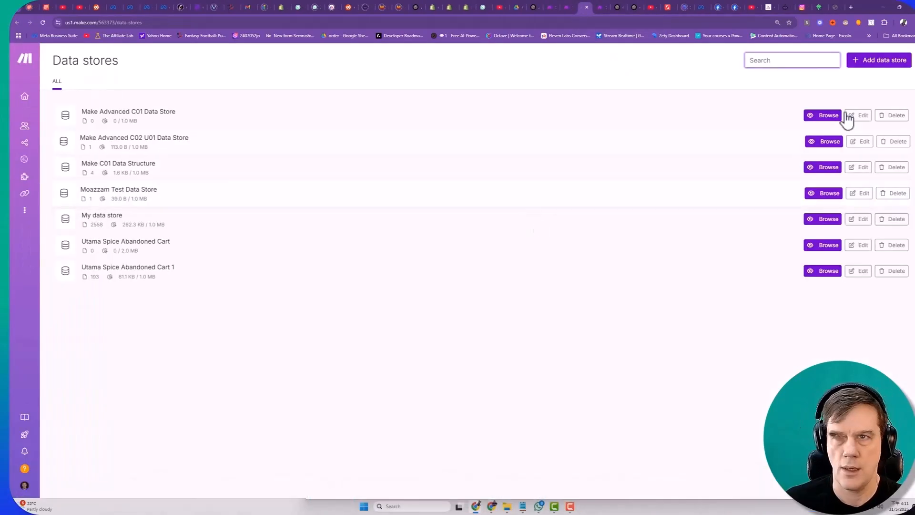
- Start adding a data store and name it "Sopify Abandon Cart Cursor"
{"action": "left_click", "coordinate": [858, 64]}
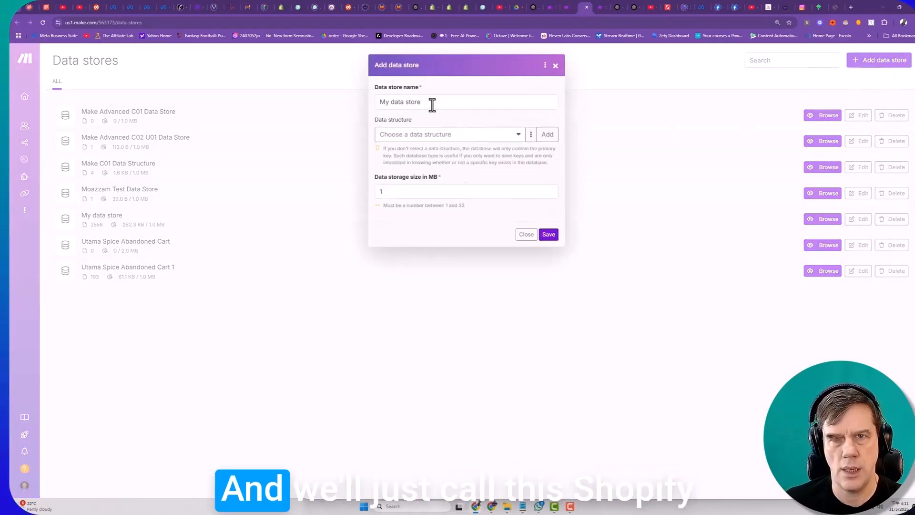
{"action": "left_click_drag", "start_coordinate": [431, 104], "coordinate": [377, 102]}
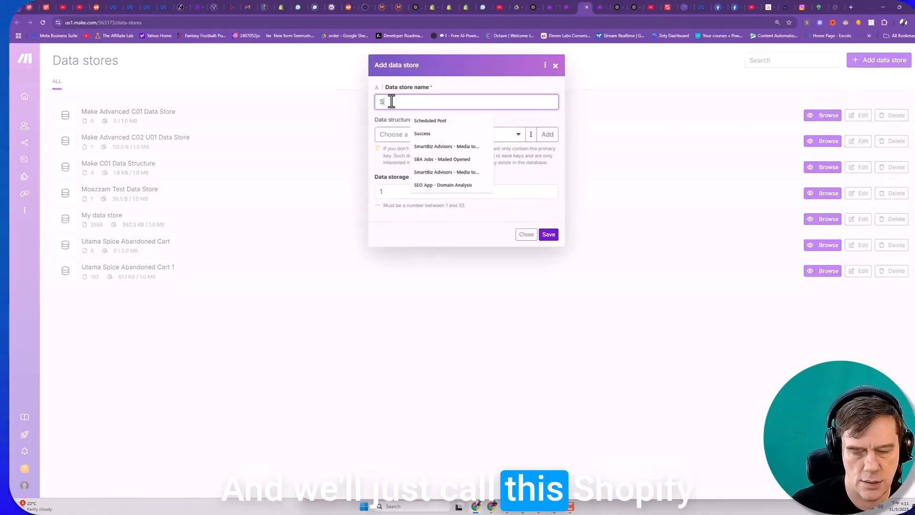
{"action": "type", "text": "Sopify Aban"}
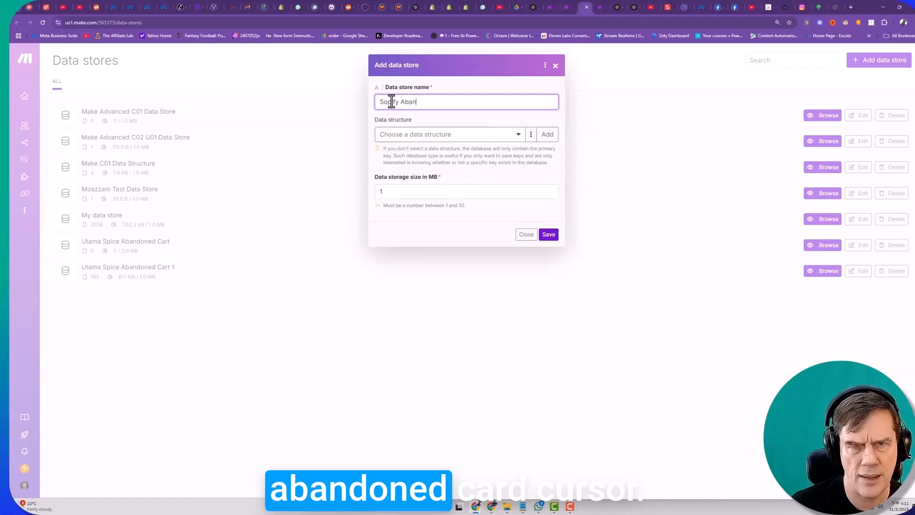
{"action": "type", "text": "don Cart"}
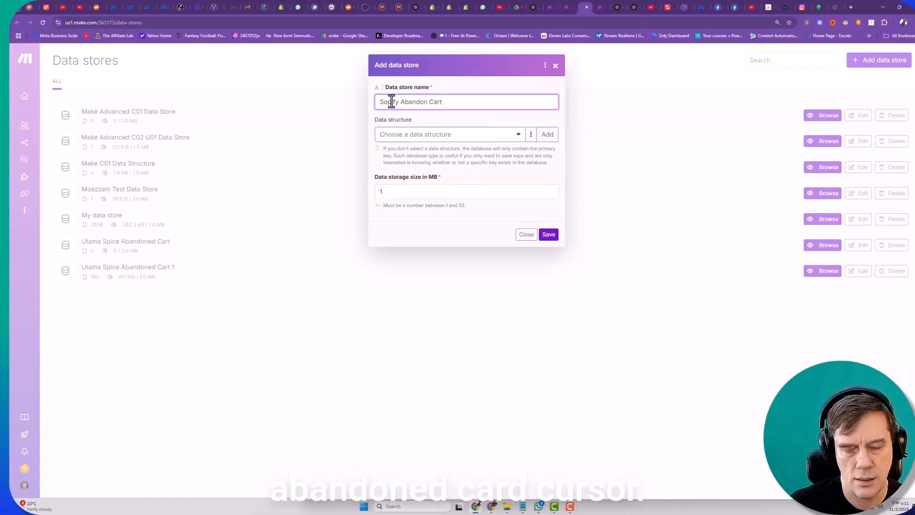
{"action": "type", "text": " Curos"}
{"action": "key", "text": "BackSpace"}
{"action": "key", "text": "BackSpace"}
{"action": "type", "text": "sor"}
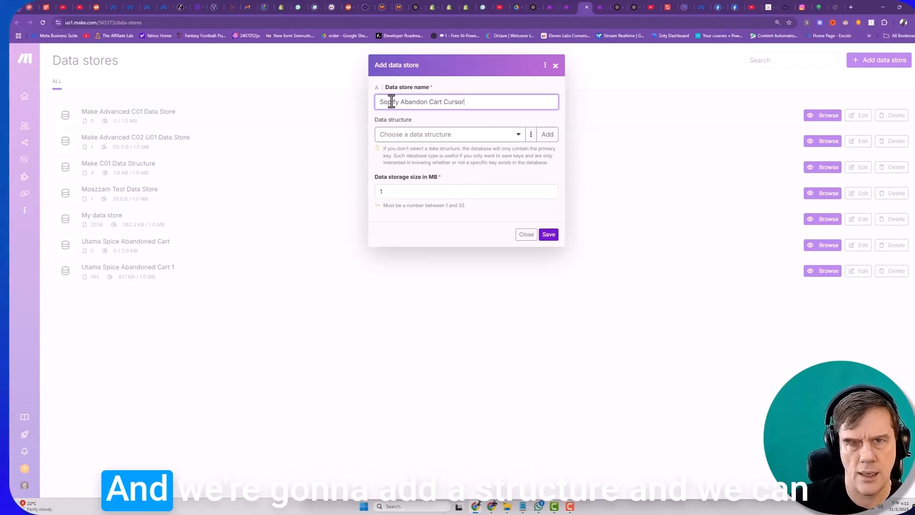
- Start a new data structure for the data store and name it "Sopify Abandon Cart Cursor"
{"action": "left_click_drag", "start_coordinate": [478, 102], "coordinate": [353, 102]}
{"action": "key", "text": "ctrl+c"}
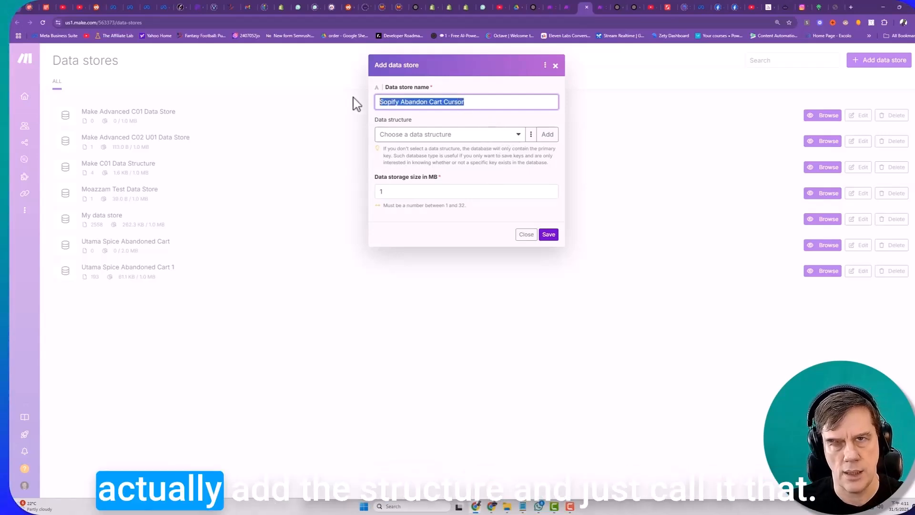
{"action": "left_click", "coordinate": [548, 135]}
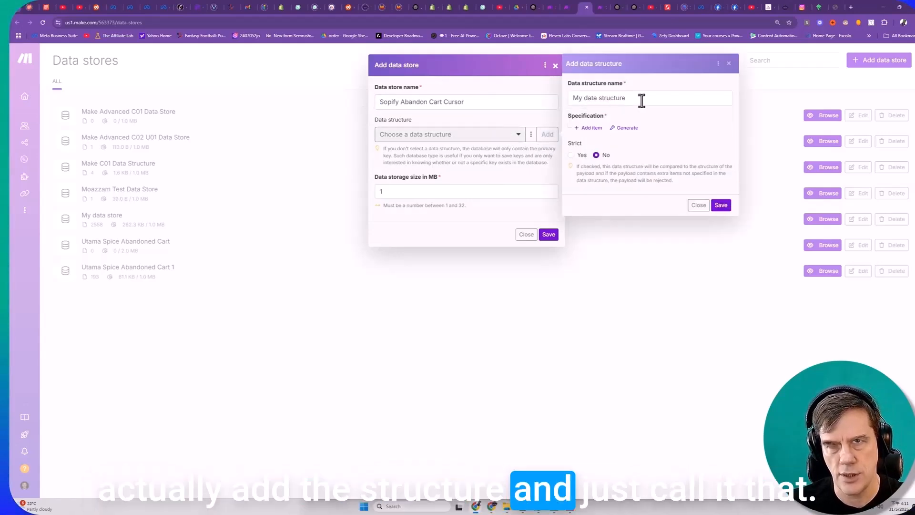
{"action": "left_click", "coordinate": [639, 98]}
{"action": "key", "text": "ctrl+v"}
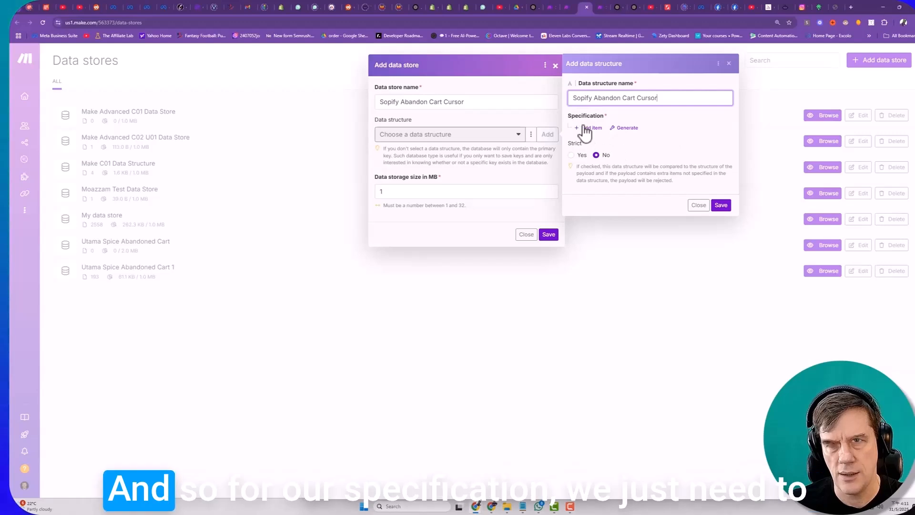
- Add an item named "cursor" to the data structure's specification
{"action": "left_click", "coordinate": [591, 127]}
{"action": "left_click", "coordinate": [610, 147]}
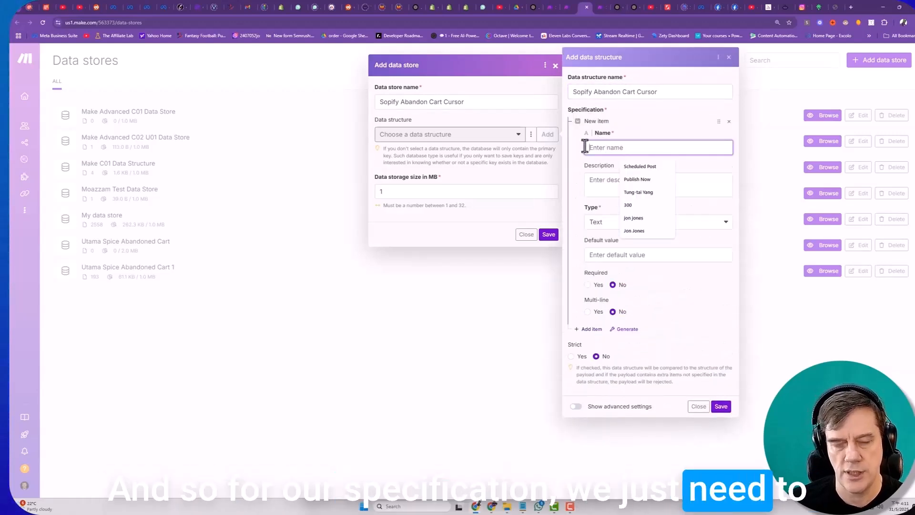
{"action": "type", "text": "curos"}
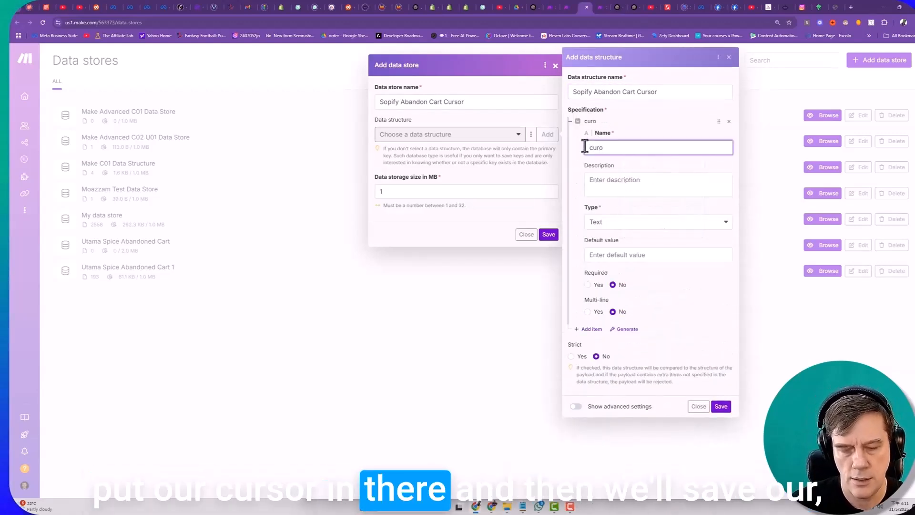
{"action": "key", "text": "BackSpace"}
{"action": "type", "text": "sor"}
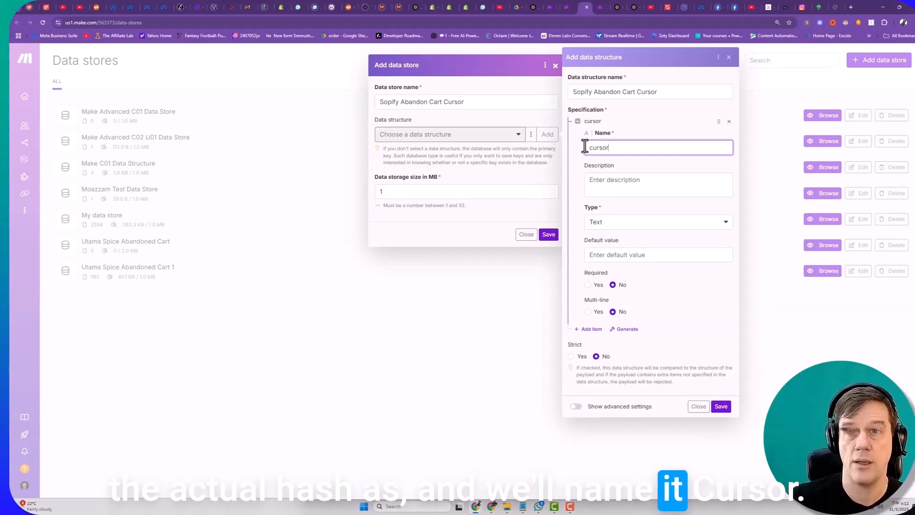
- Choose Text as the cursor item's type, and save both the data structure and the data store
{"action": "left_click", "coordinate": [600, 223]}
{"action": "left_click", "coordinate": [603, 227]}
{"action": "left_click", "coordinate": [603, 227]}
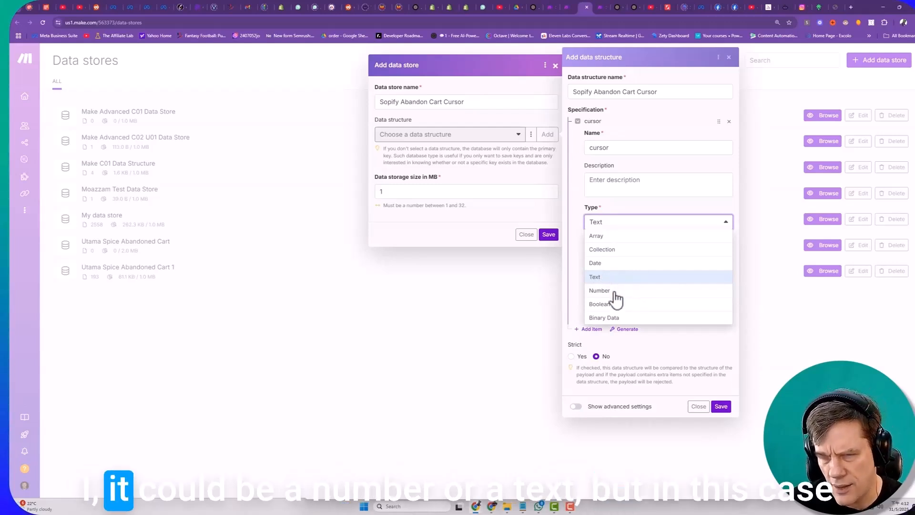
{"action": "left_click", "coordinate": [605, 279]}
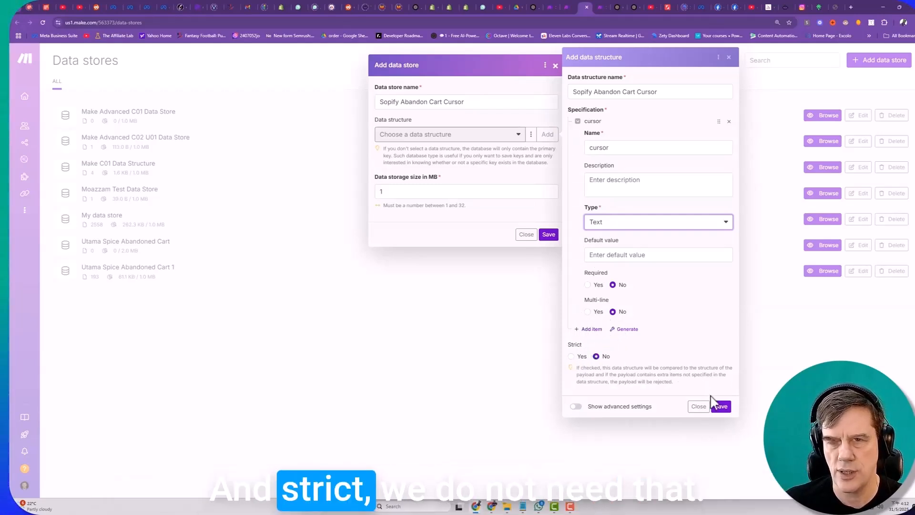
{"action": "left_click", "coordinate": [724, 408]}
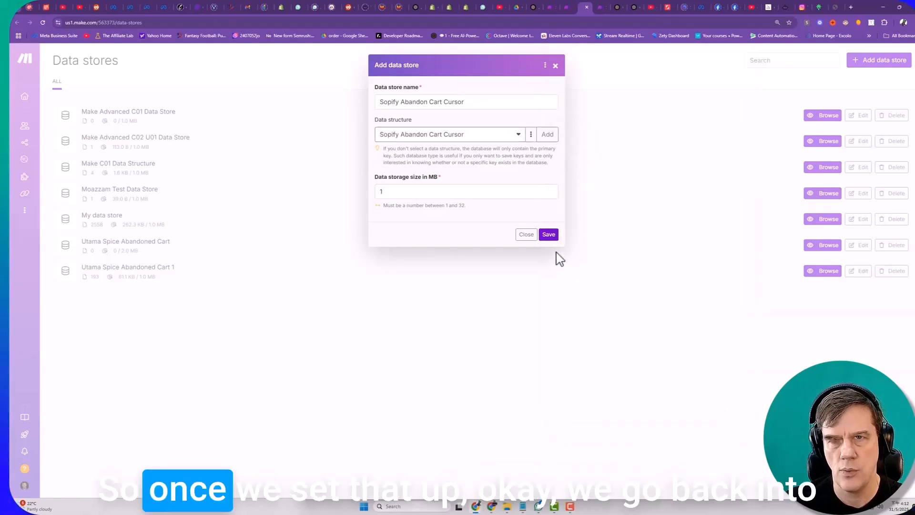
{"action": "left_click", "coordinate": [548, 237]}
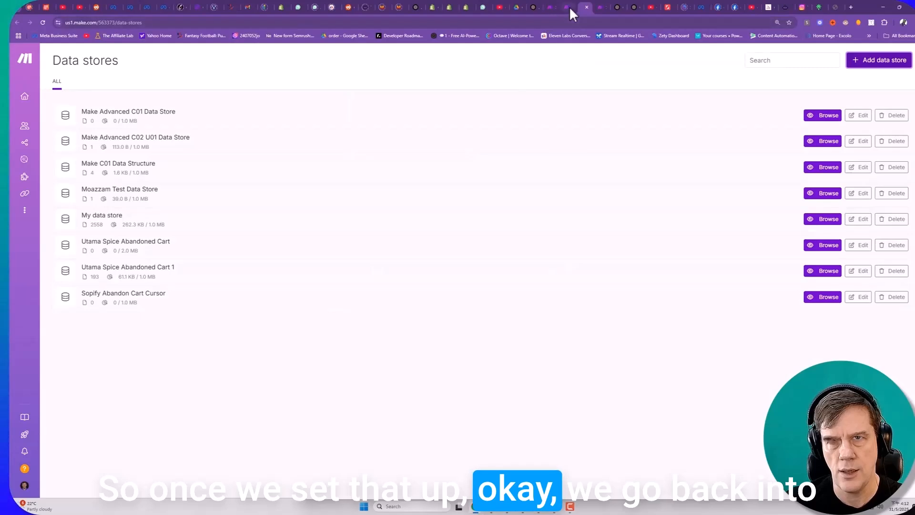
- Return to the Integration HTTP scenario and add a Data store "Update a record" module after the HTTP module
{"action": "left_click", "coordinate": [569, 7]}
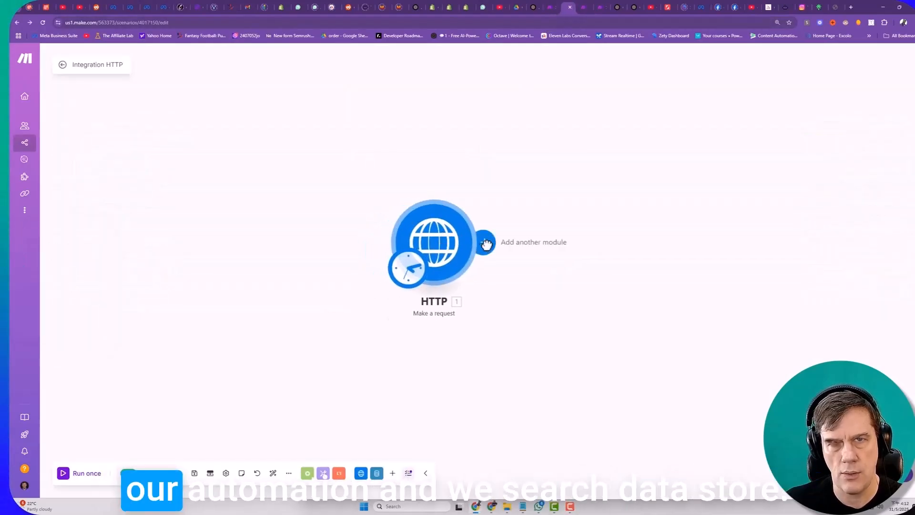
{"action": "left_click", "coordinate": [486, 244]}
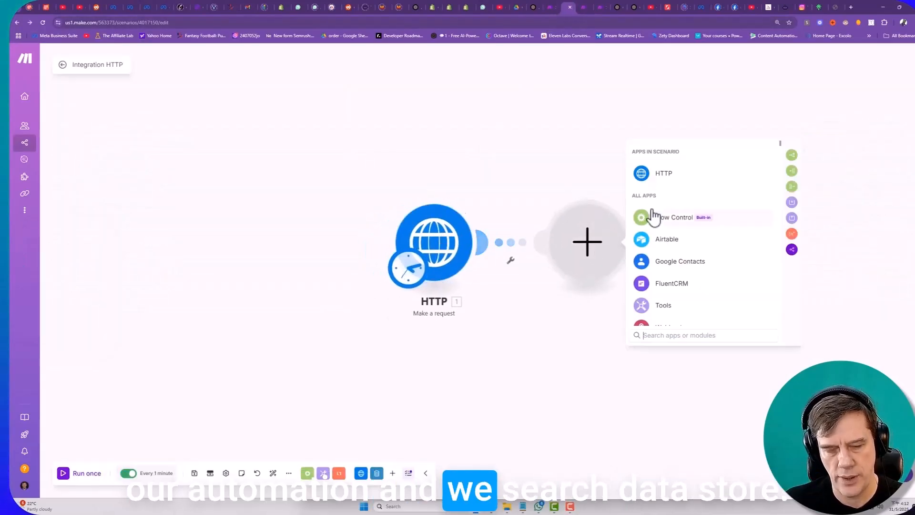
{"action": "type", "text": "data"}
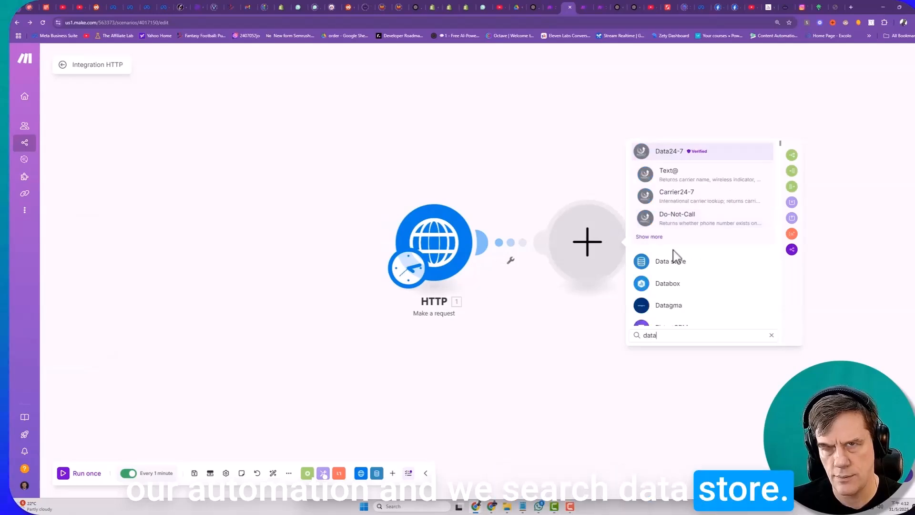
{"action": "left_click", "coordinate": [667, 264]}
{"action": "scroll", "coordinate": [686, 300], "scroll_direction": "down", "scroll_amount": 3}
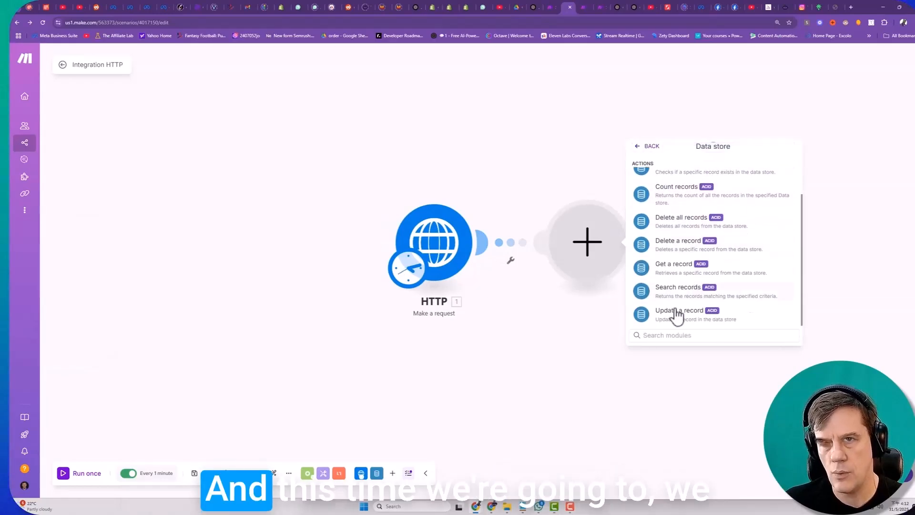
{"action": "scroll", "coordinate": [674, 286], "scroll_direction": "up", "scroll_amount": 3}
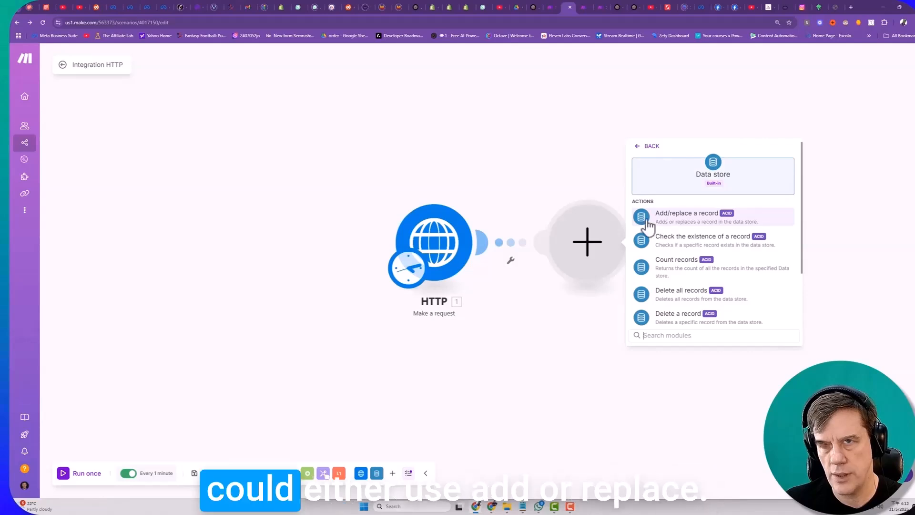
{"action": "scroll", "coordinate": [675, 221], "scroll_direction": "down", "scroll_amount": 2}
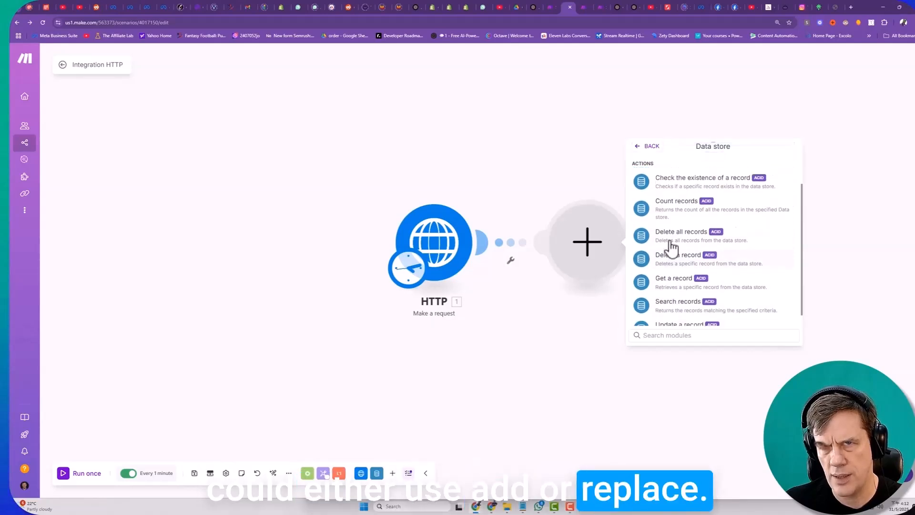
{"action": "scroll", "coordinate": [669, 240], "scroll_direction": "up", "scroll_amount": 2}
{"action": "scroll", "coordinate": [729, 243], "scroll_direction": "down", "scroll_amount": 5}
{"action": "left_click", "coordinate": [667, 311]}
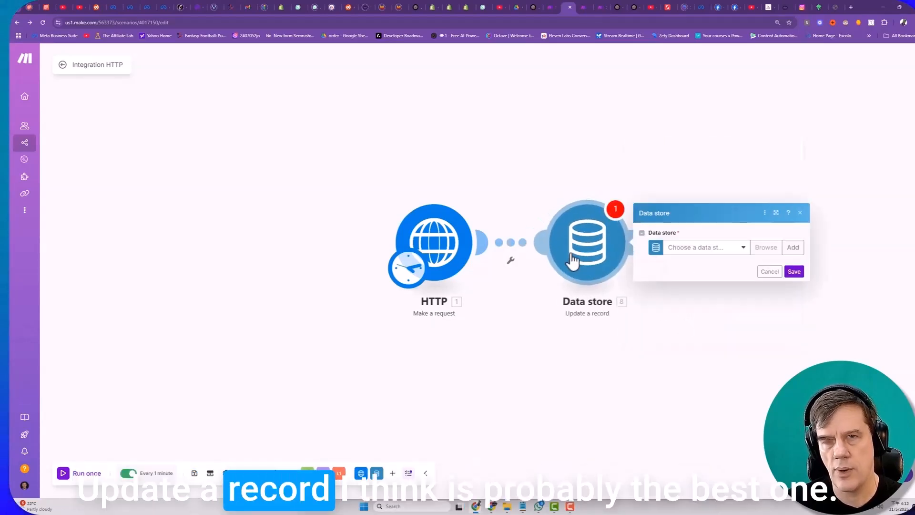
- Select the "Sopify Abandon Cart Cursor" data store in the Update a record module and set its key to "cursor"
{"action": "left_click", "coordinate": [714, 250]}
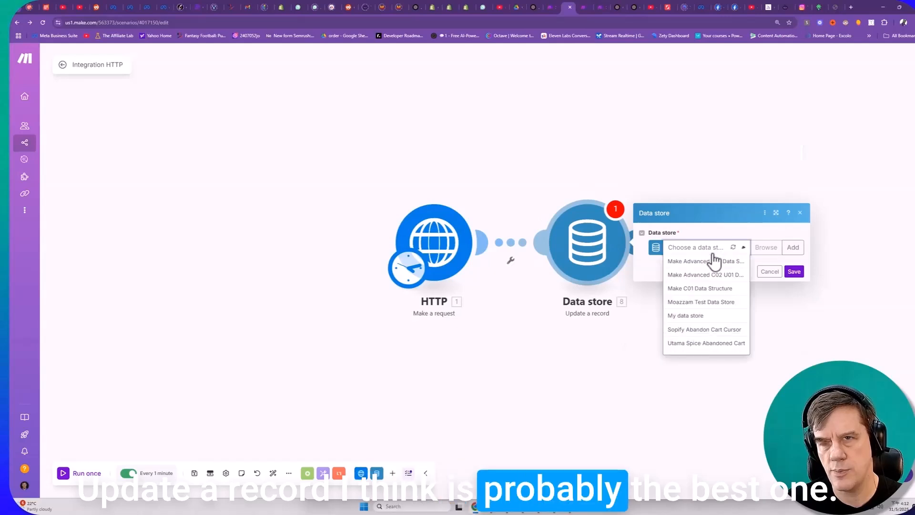
{"action": "left_click", "coordinate": [696, 330]}
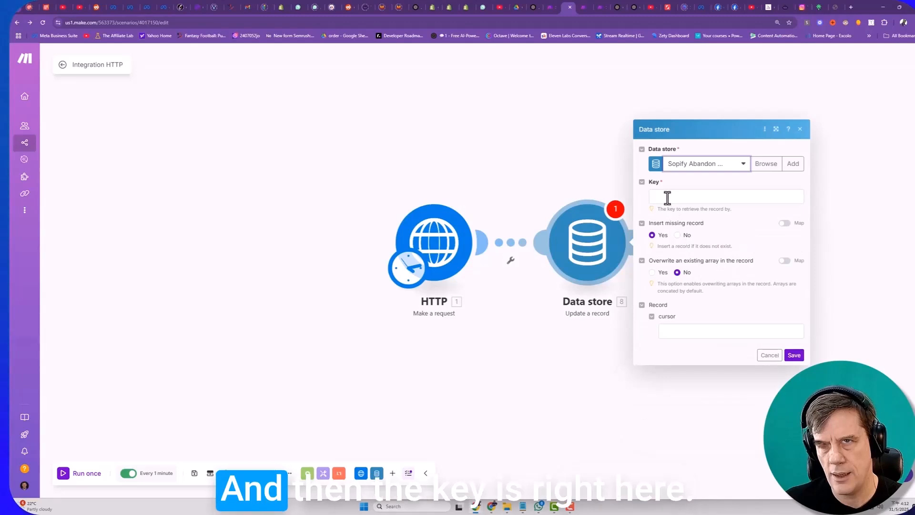
{"action": "left_click", "coordinate": [667, 197]}
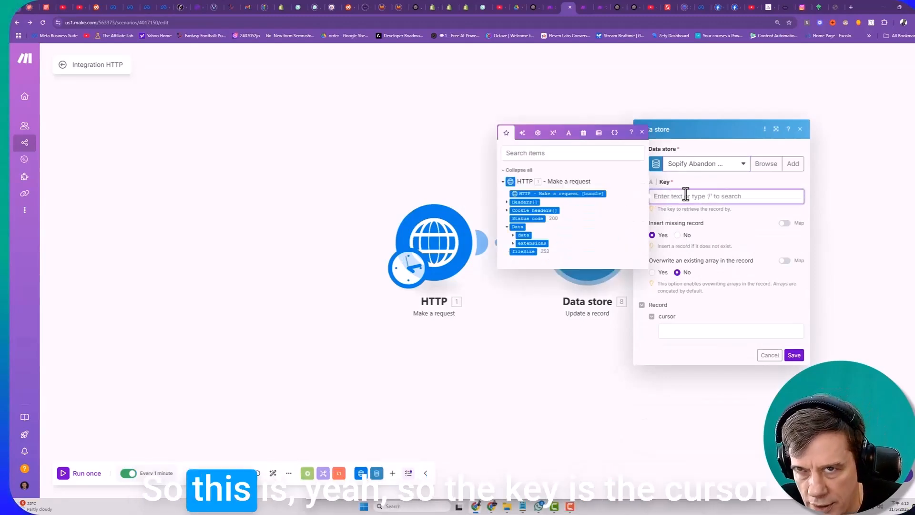
{"action": "left_click", "coordinate": [682, 334]}
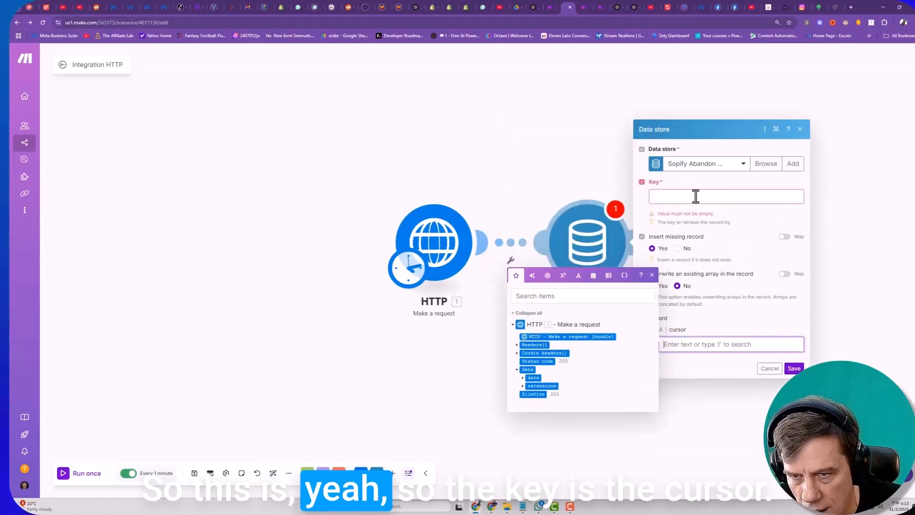
{"action": "left_click", "coordinate": [686, 196]}
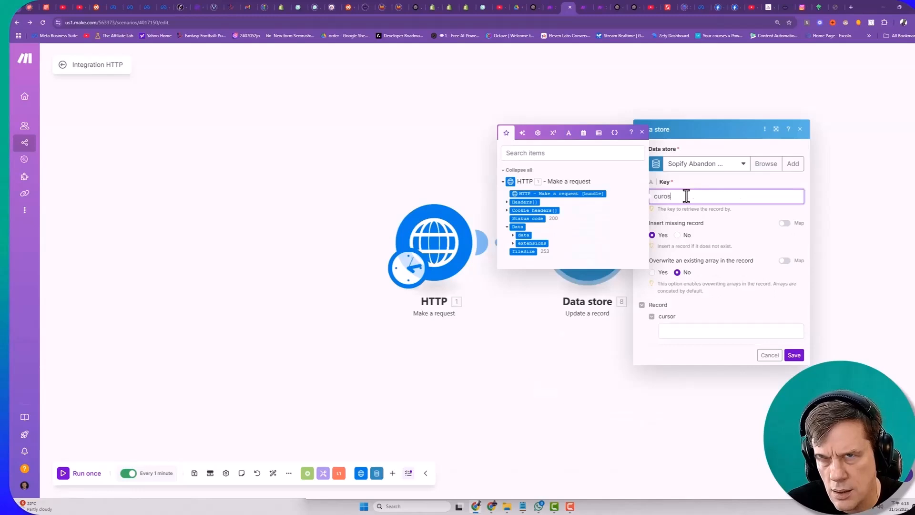
{"action": "key", "text": "BackSpace"}
{"action": "key", "text": "BackSpace"}
{"action": "type", "text": "sor"}
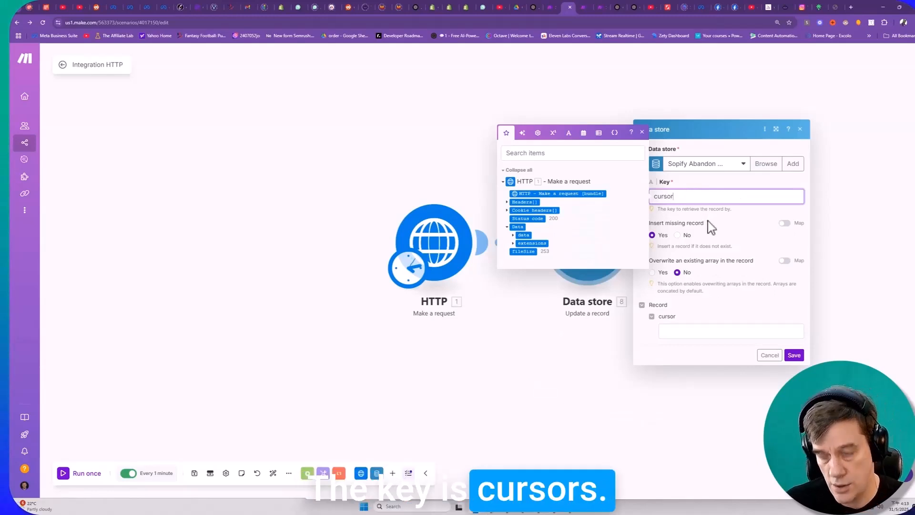
- Map the HTTP response's abandonedCheckouts pageInfo endCursor into the record's cursor field and save the module
{"action": "left_click", "coordinate": [678, 332]}
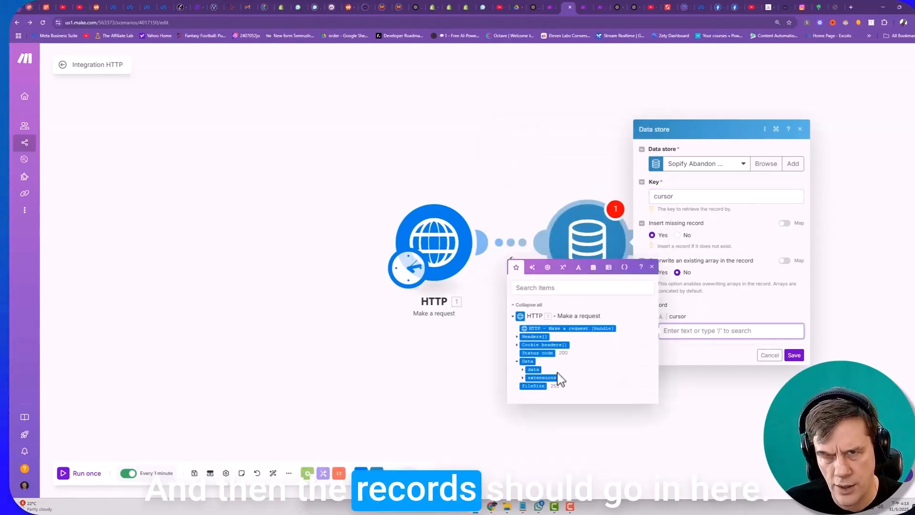
{"action": "left_click", "coordinate": [523, 369]}
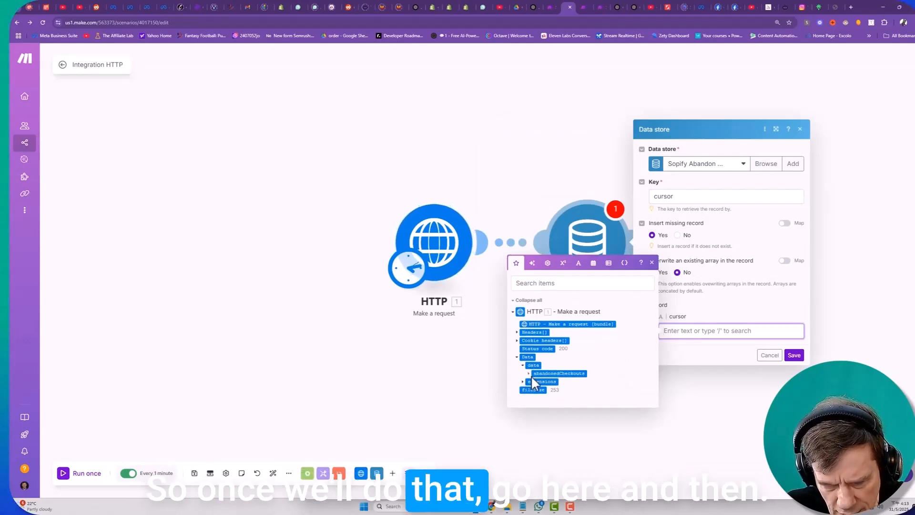
{"action": "left_click", "coordinate": [528, 377]}
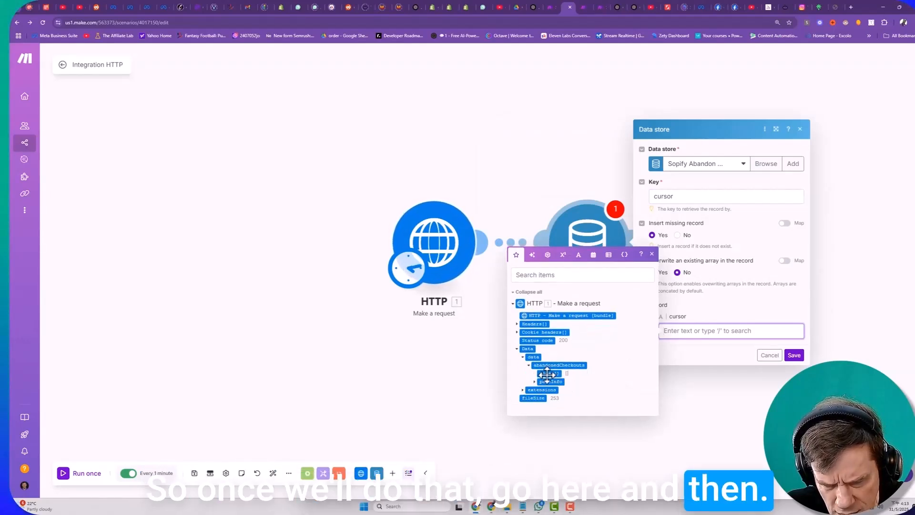
{"action": "left_click", "coordinate": [550, 382]}
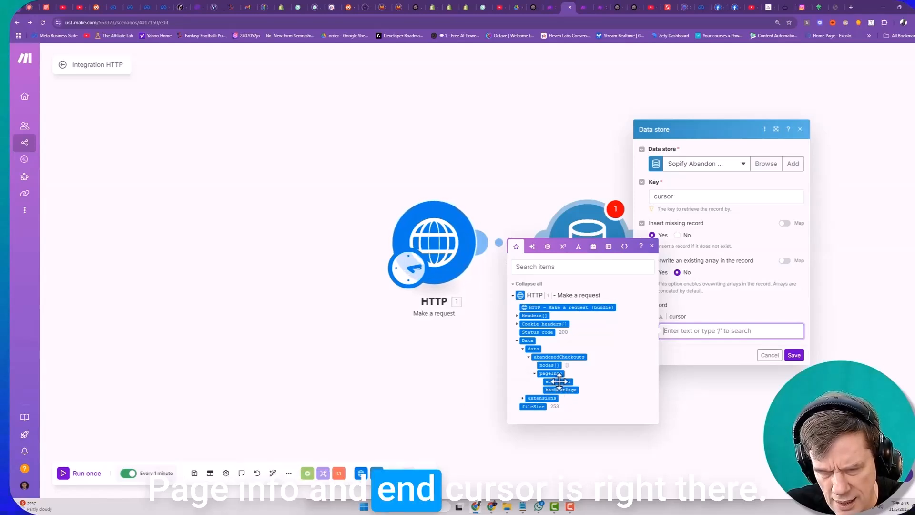
{"action": "left_click_drag", "start_coordinate": [559, 381], "coordinate": [758, 336]}
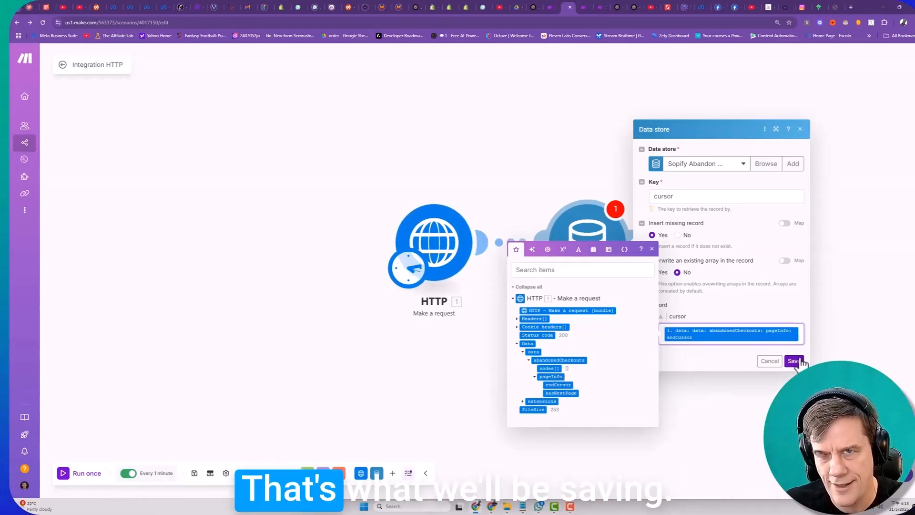
{"action": "left_click", "coordinate": [800, 361]}
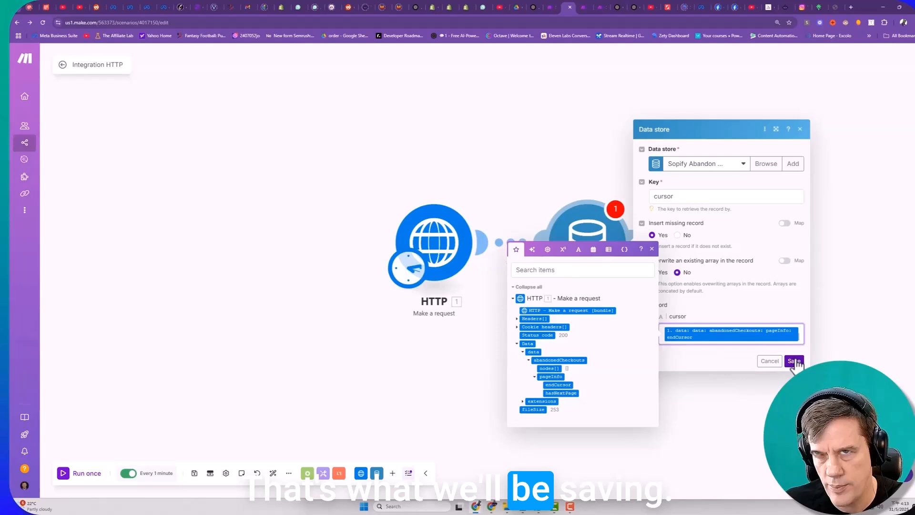
- Run the scenario once and inspect the Data store and HTTP results, expanding pageInfo to show the full endCursor
{"action": "left_click", "coordinate": [77, 473]}
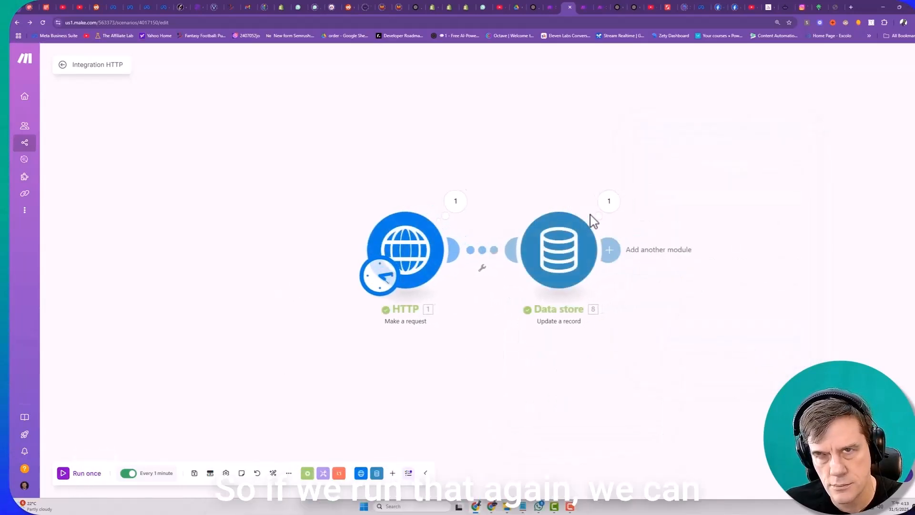
{"action": "left_click", "coordinate": [610, 204]}
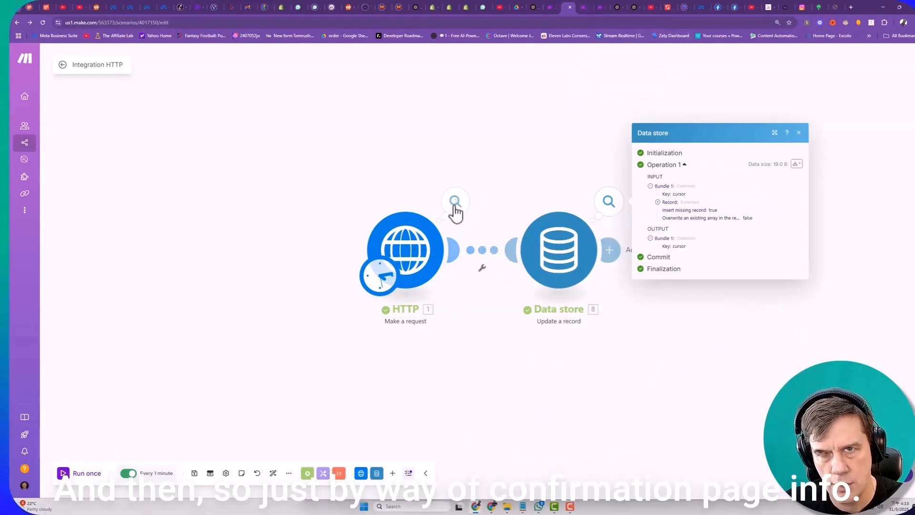
{"action": "left_click", "coordinate": [455, 202]}
{"action": "left_click", "coordinate": [505, 417]}
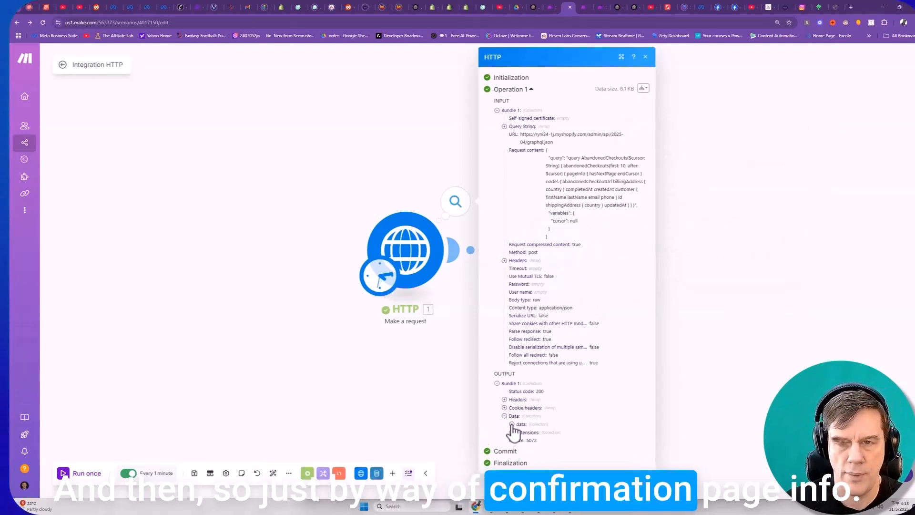
{"action": "left_click", "coordinate": [519, 432]}
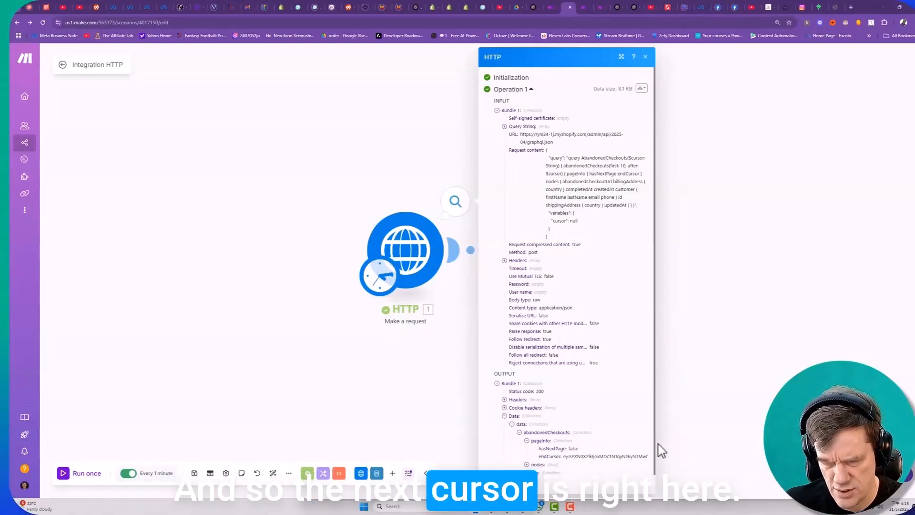
{"action": "left_click_drag", "start_coordinate": [652, 444], "coordinate": [813, 444]}
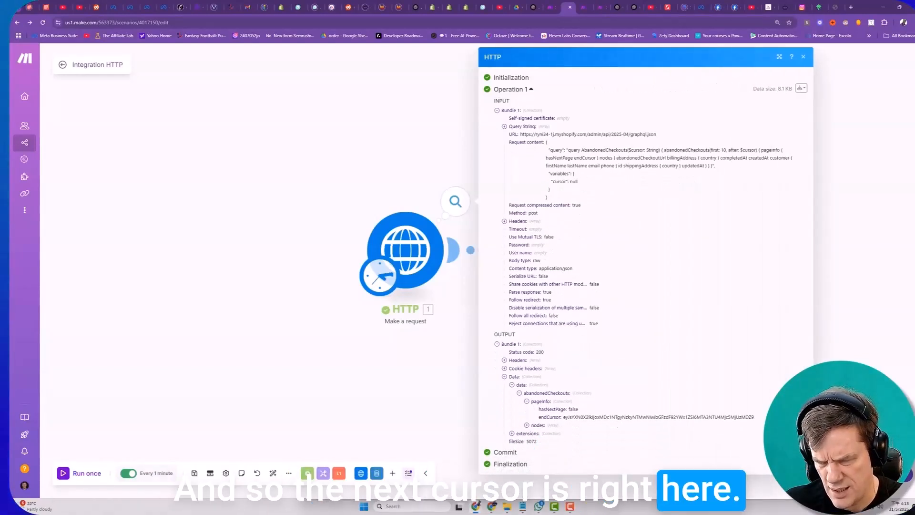
{"action": "left_click_drag", "start_coordinate": [753, 417], "coordinate": [741, 418]}
{"action": "left_click", "coordinate": [750, 417]}
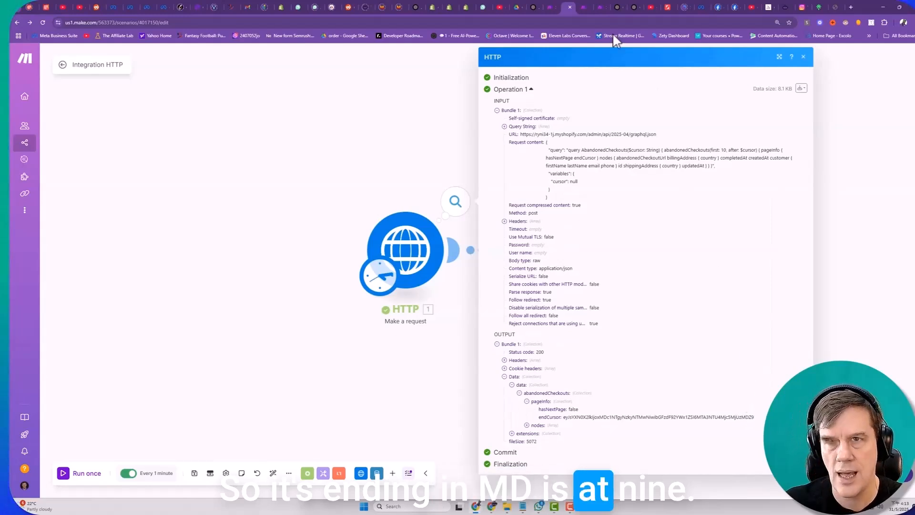
- Browse the "Sopify Abandon Cart Cursor" data store to check the ending of the stored cursor, and return to the Integration HTTP scenario
{"action": "left_click", "coordinate": [586, 7]}
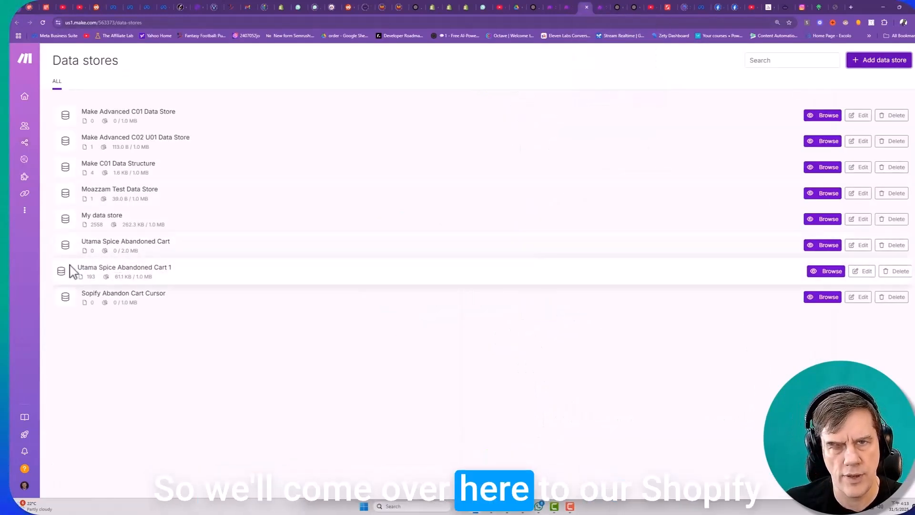
{"action": "left_click", "coordinate": [827, 302]}
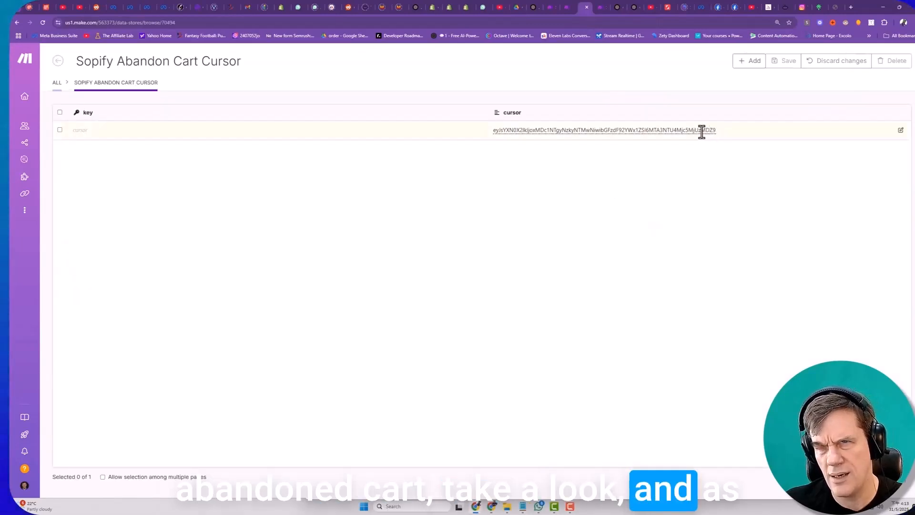
{"action": "left_click_drag", "start_coordinate": [701, 131], "coordinate": [723, 137]}
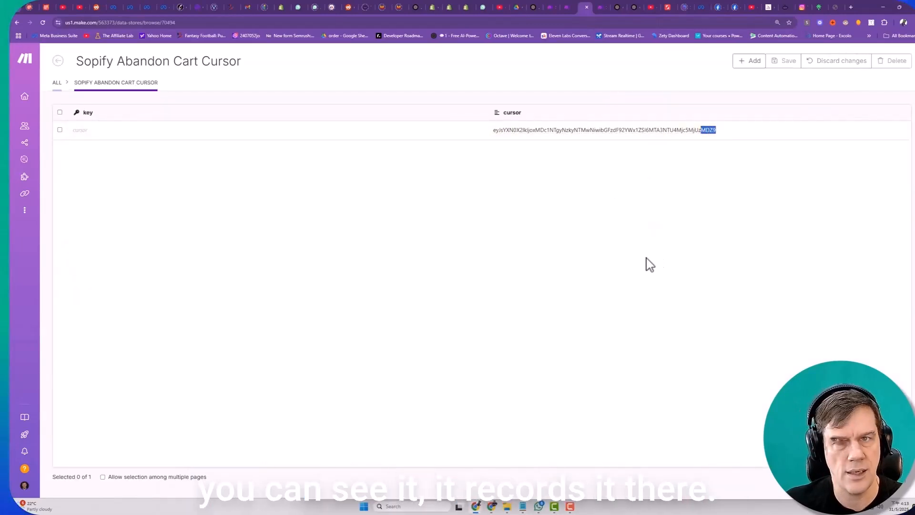
{"action": "left_click", "coordinate": [568, 12]}
{"action": "left_click", "coordinate": [444, 343]}
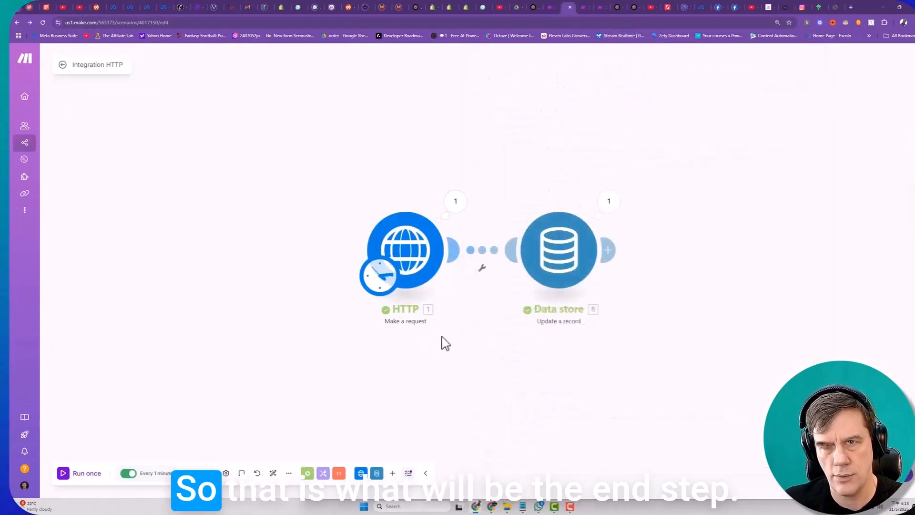
- Space out the existing modules and add a Data store "Get a record" module before the HTTP module as the scenario's trigger
{"action": "left_click_drag", "start_coordinate": [418, 246], "coordinate": [386, 249]}
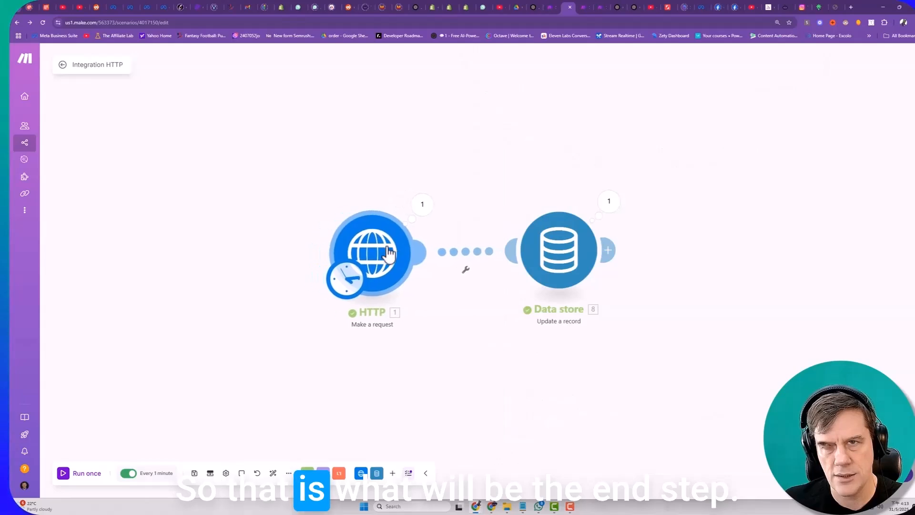
{"action": "left_click_drag", "start_coordinate": [550, 249], "coordinate": [624, 249]}
{"action": "mouse_move", "coordinate": [384, 252]}
{"action": "left_mouse_down"}
{"action": "mouse_move", "coordinate": [438, 249]}
{"action": "mouse_move", "coordinate": [391, 250]}
{"action": "left_mouse_up"}
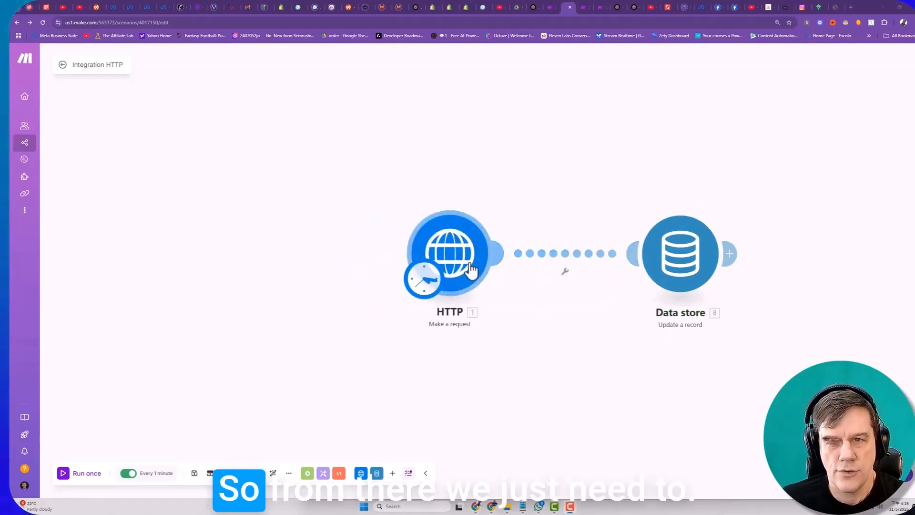
{"action": "left_click", "coordinate": [392, 473]}
{"action": "left_click", "coordinate": [367, 320]}
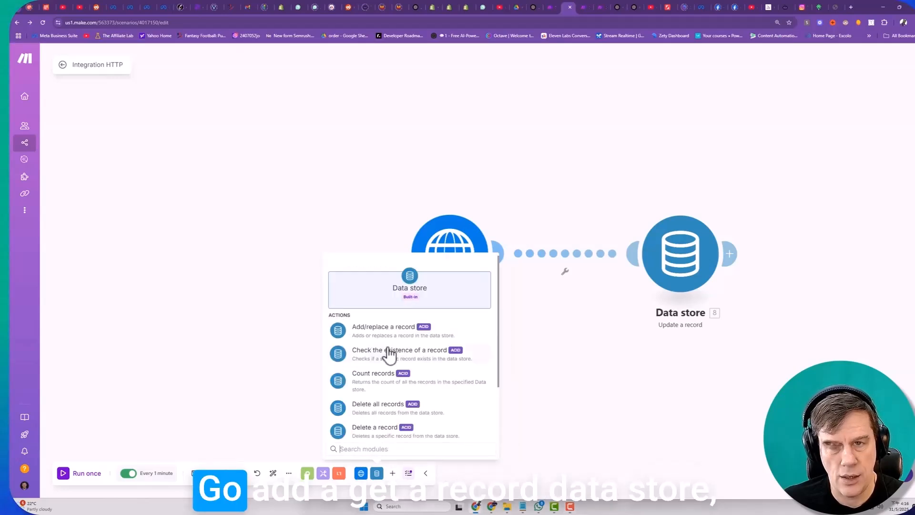
{"action": "scroll", "coordinate": [388, 351], "scroll_direction": "down", "scroll_amount": 3}
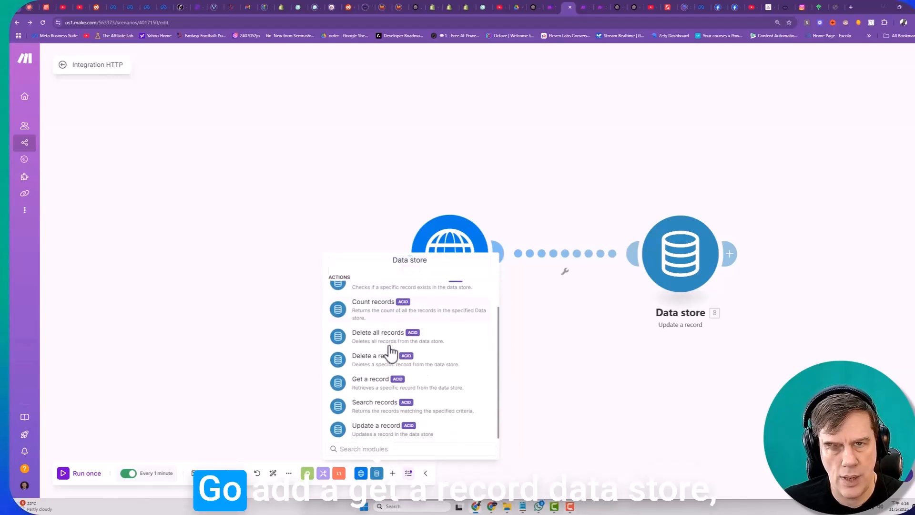
{"action": "left_click", "coordinate": [371, 385]}
{"action": "left_click", "coordinate": [291, 258]}
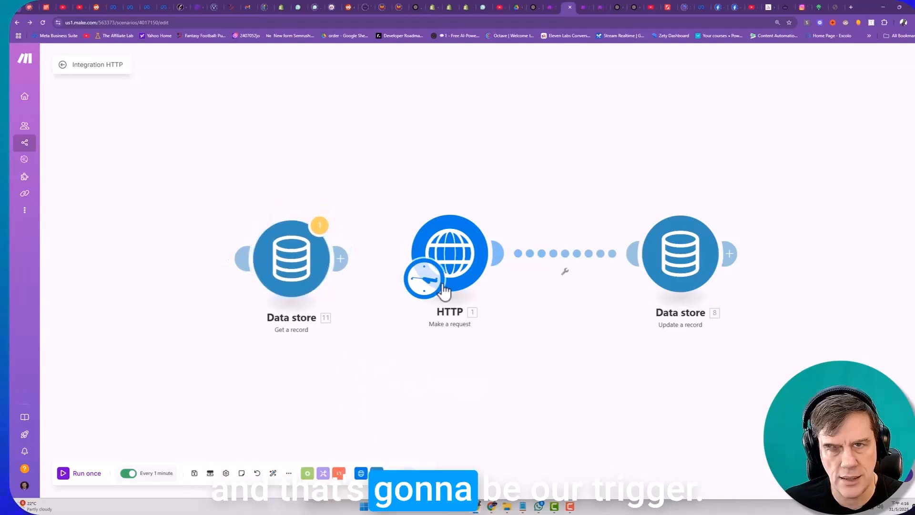
{"action": "left_click_drag", "start_coordinate": [443, 289], "coordinate": [282, 298]}
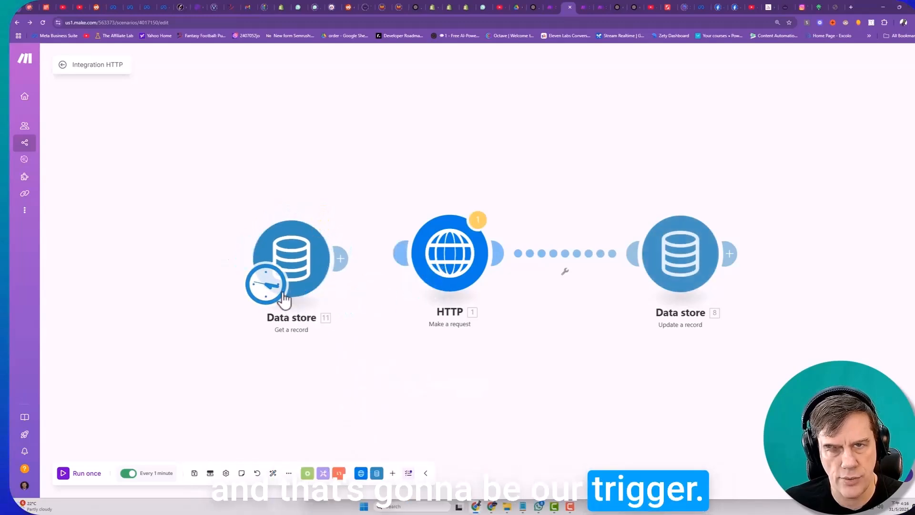
- Configure the Get a record module with the "Sopify Abandon Cart Cursor" data store and the key "cursor", and save it
{"action": "left_click", "coordinate": [299, 261]}
{"action": "left_click", "coordinate": [399, 247]}
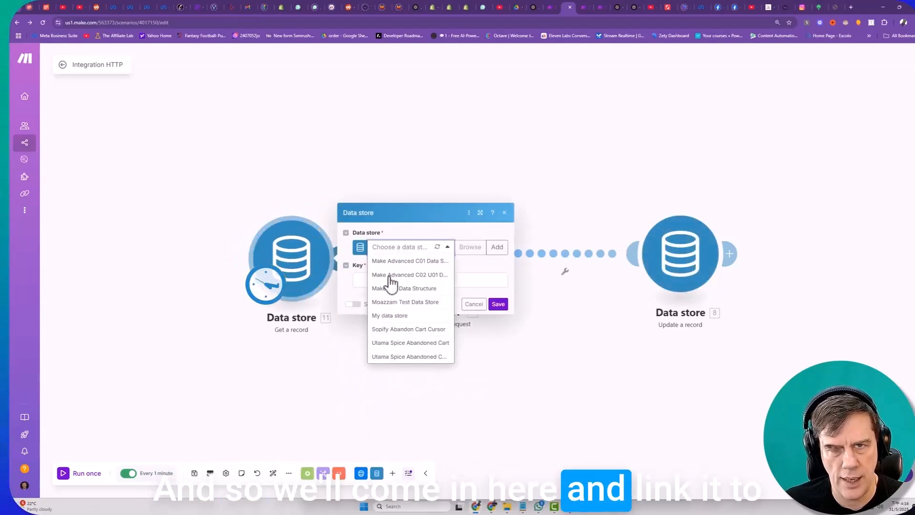
{"action": "left_click", "coordinate": [391, 328]}
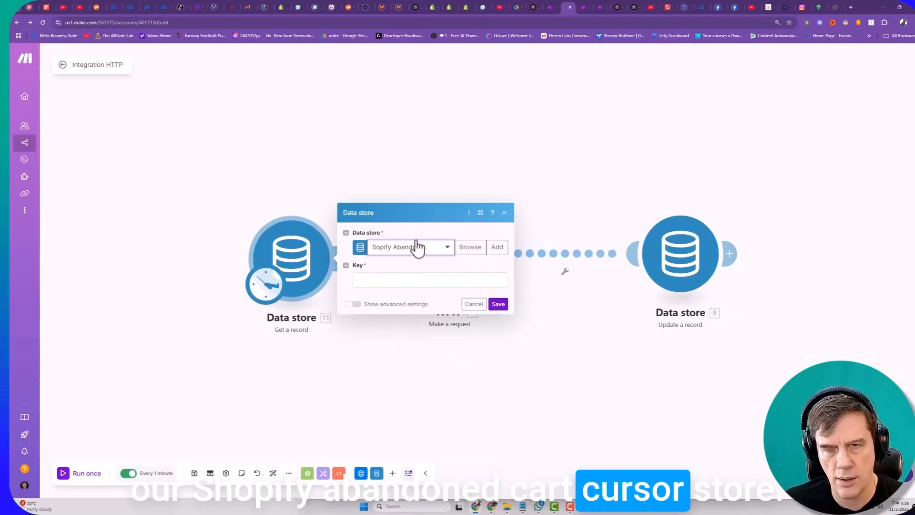
{"action": "left_click", "coordinate": [411, 280]}
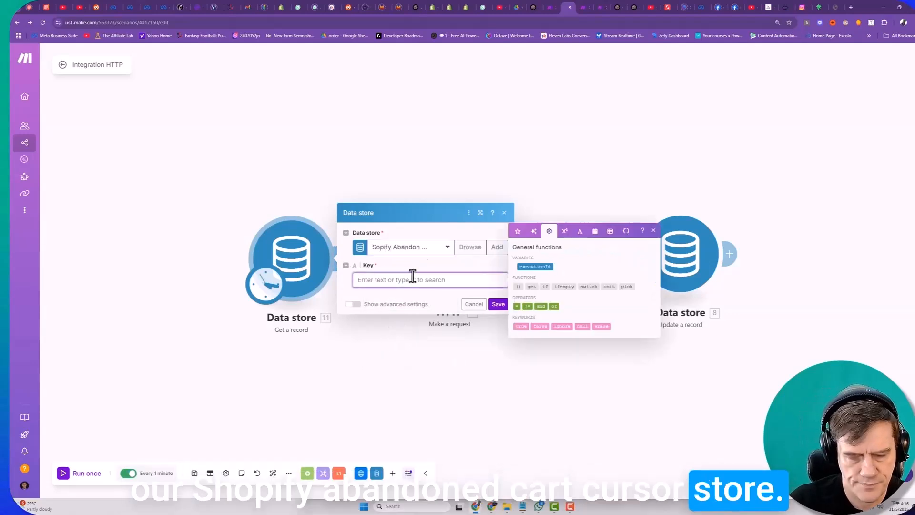
{"action": "type", "text": "cursor"}
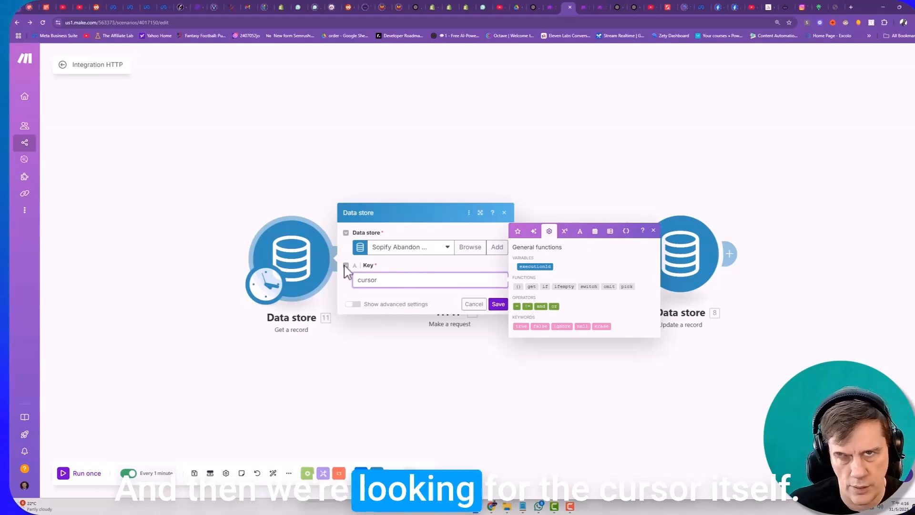
{"action": "left_click", "coordinate": [498, 304]}
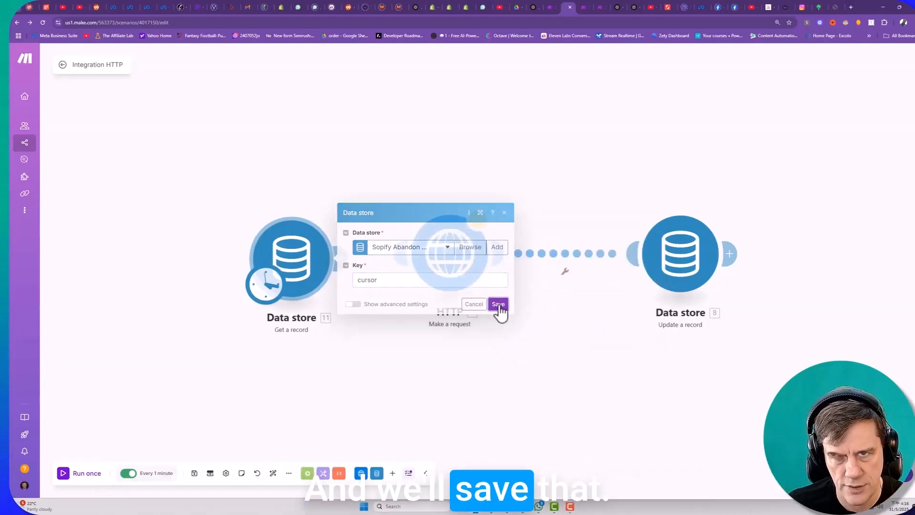
- Run the Get a record module once and check the full cursor value in its output
{"action": "left_click", "coordinate": [61, 476]}
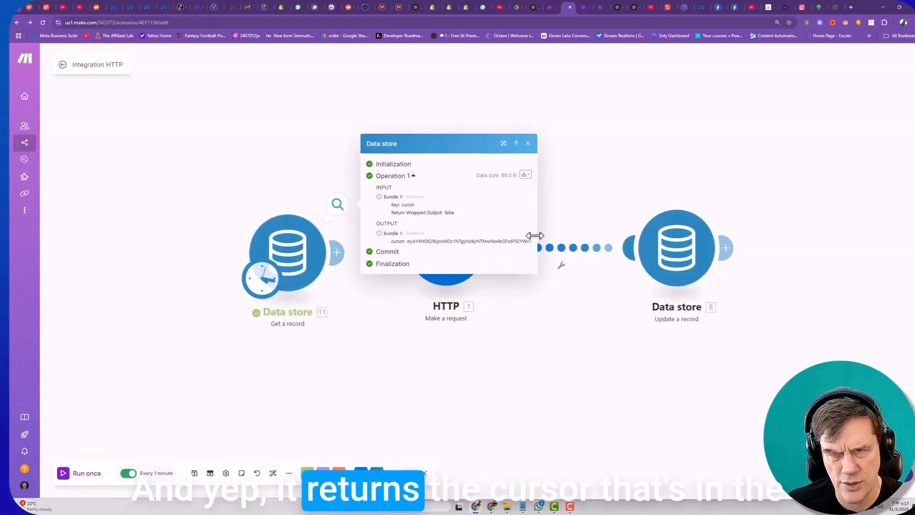
{"action": "left_click_drag", "start_coordinate": [536, 237], "coordinate": [640, 236]}
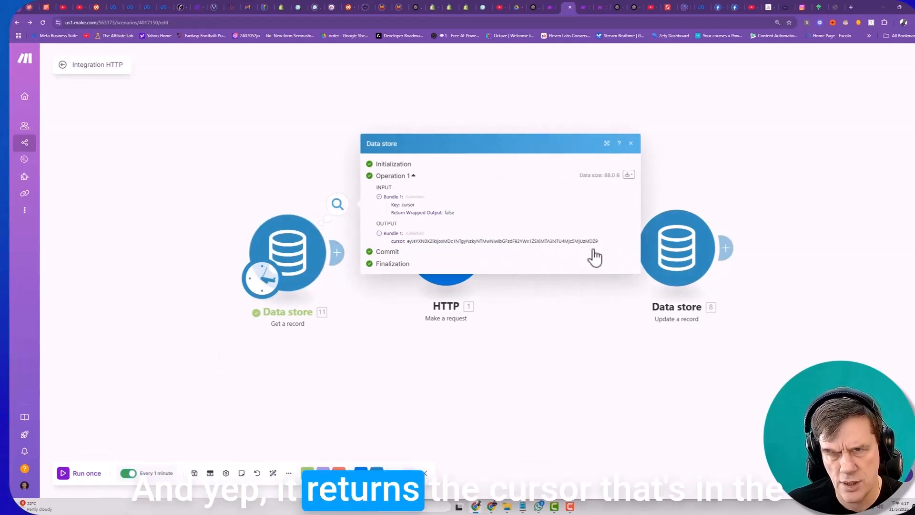
{"action": "left_click", "coordinate": [631, 143]}
- Link Get a record to the HTTP module, set the request body's cursor variable to the mapped data store cursor in double quotes, and save
{"action": "left_click_drag", "start_coordinate": [318, 254], "coordinate": [413, 246]}
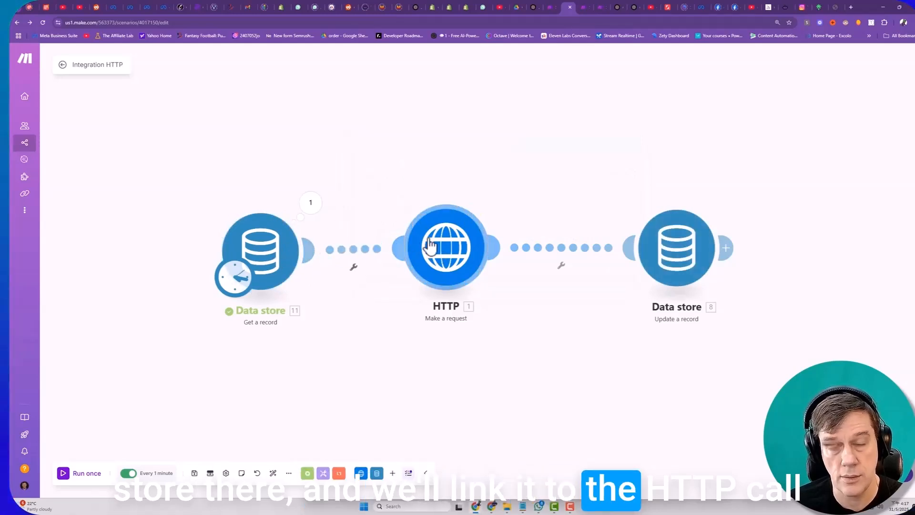
{"action": "left_click", "coordinate": [448, 249]}
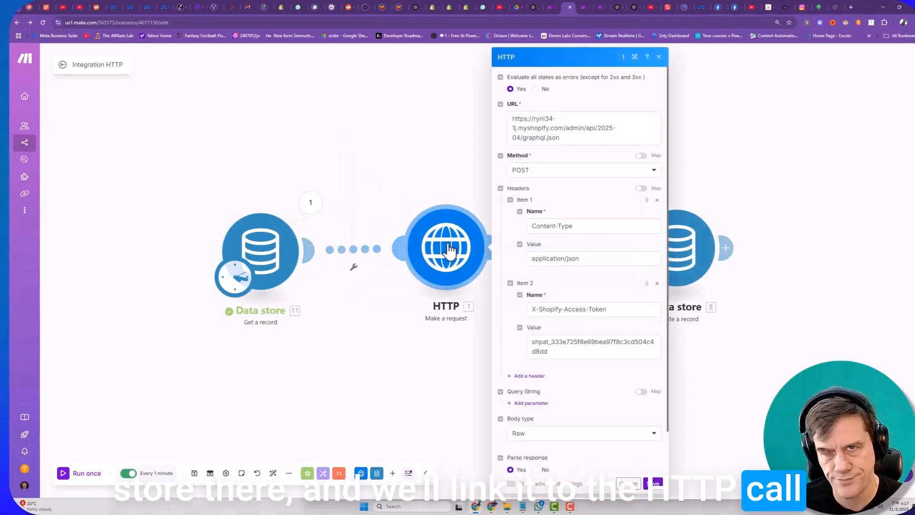
{"action": "scroll", "coordinate": [534, 387], "scroll_direction": "down", "scroll_amount": 4}
{"action": "double_click", "coordinate": [553, 424]}
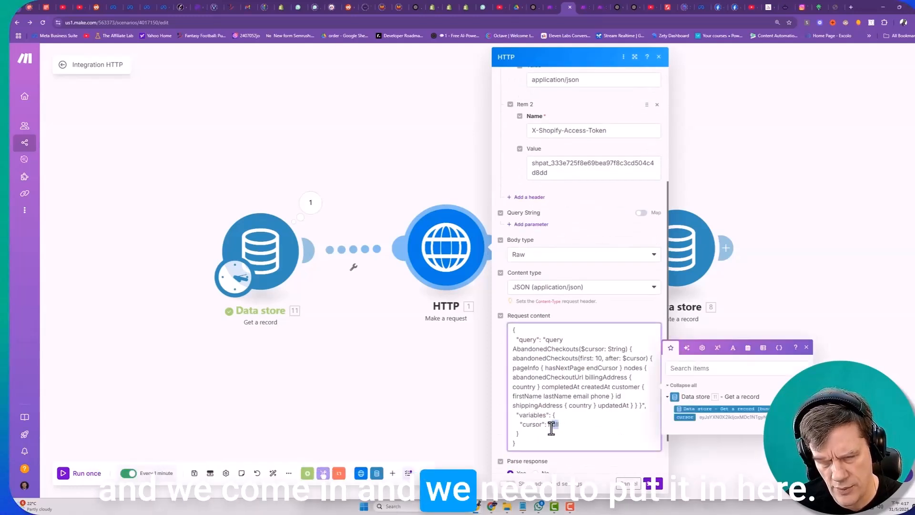
{"action": "key", "text": "BackSpace"}
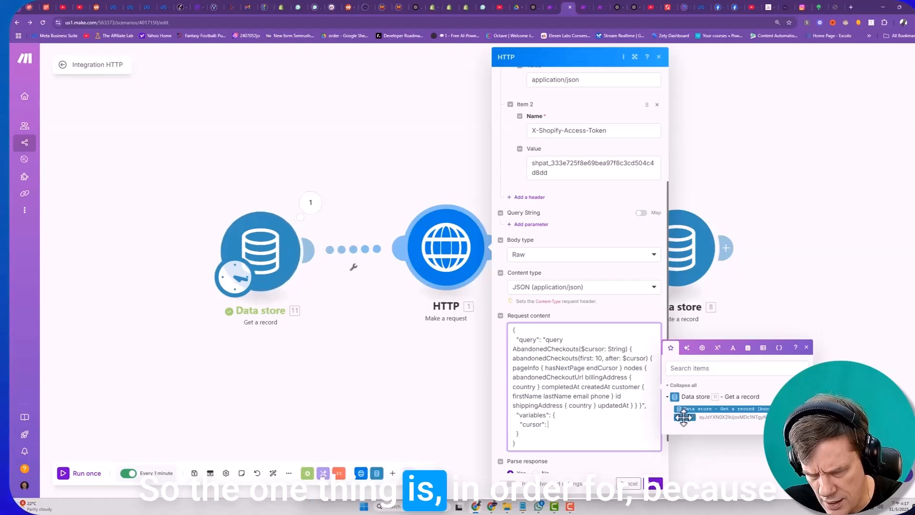
{"action": "left_click_drag", "start_coordinate": [570, 425], "coordinate": [567, 424]}
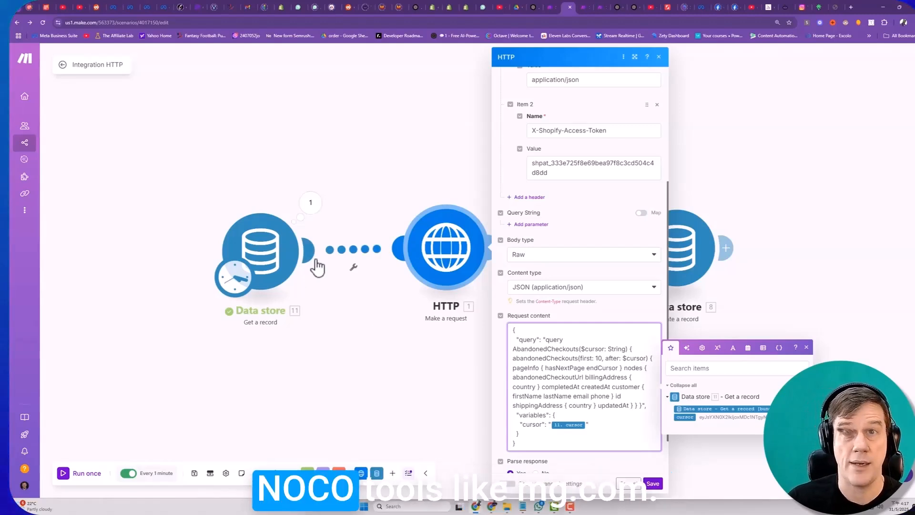
{"action": "scroll", "coordinate": [553, 440], "scroll_direction": "down", "scroll_amount": 1}
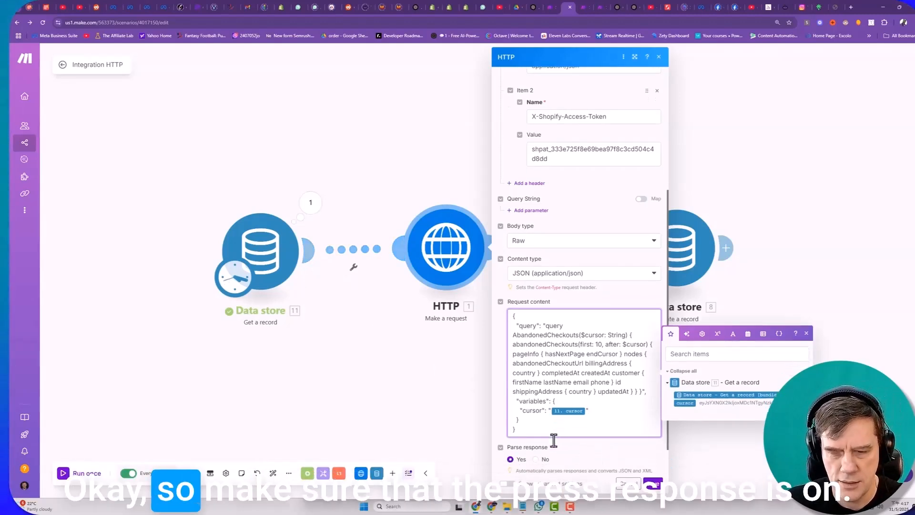
{"action": "scroll", "coordinate": [553, 441], "scroll_direction": "down", "scroll_amount": 3}
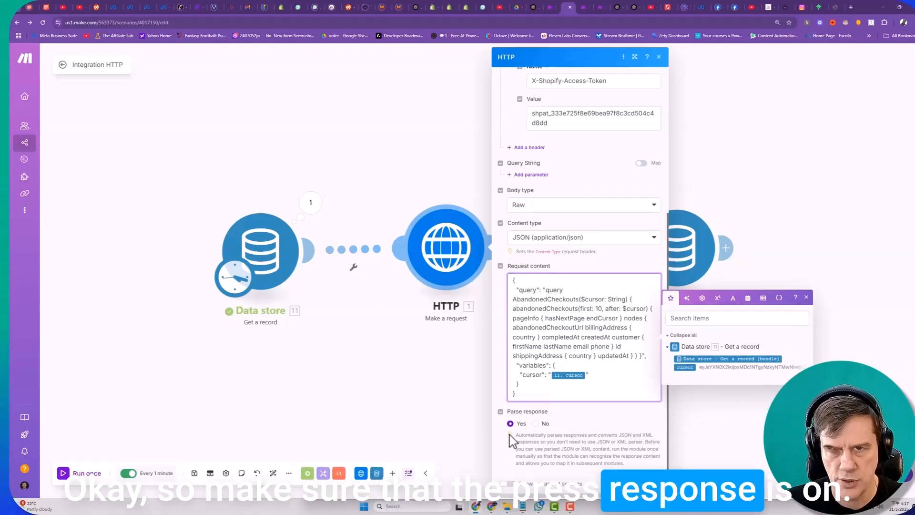
{"action": "left_click", "coordinate": [657, 484]}
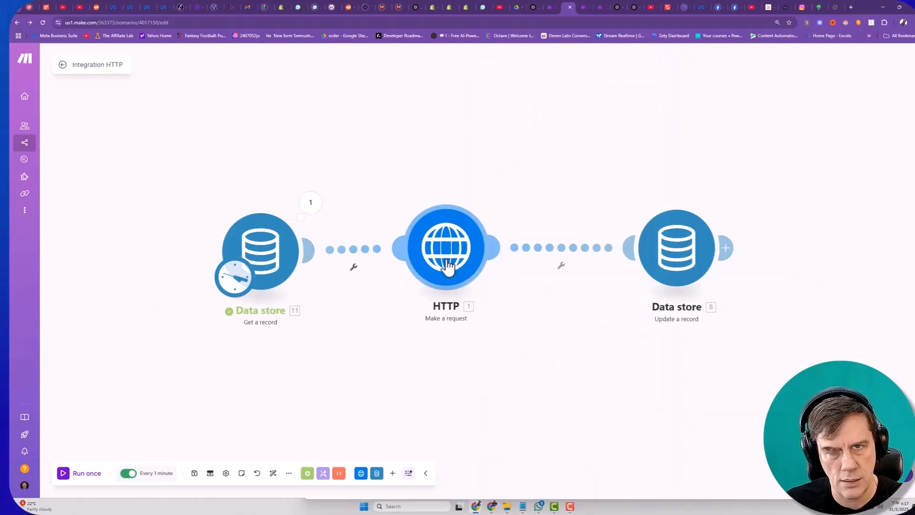
- Review and save the HTTP module's settings, and run the complete three-module scenario once
{"action": "left_click", "coordinate": [445, 253]}
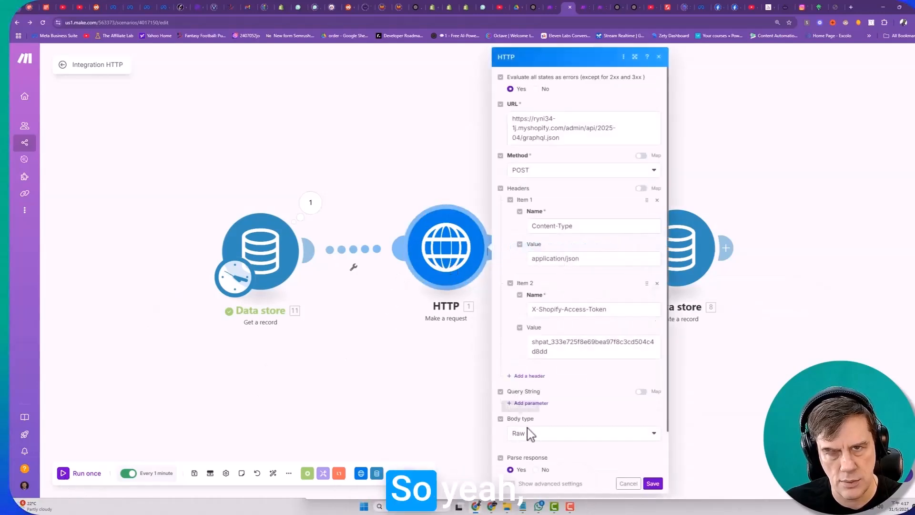
{"action": "scroll", "coordinate": [534, 431], "scroll_direction": "down", "scroll_amount": 4}
{"action": "left_click", "coordinate": [654, 483]}
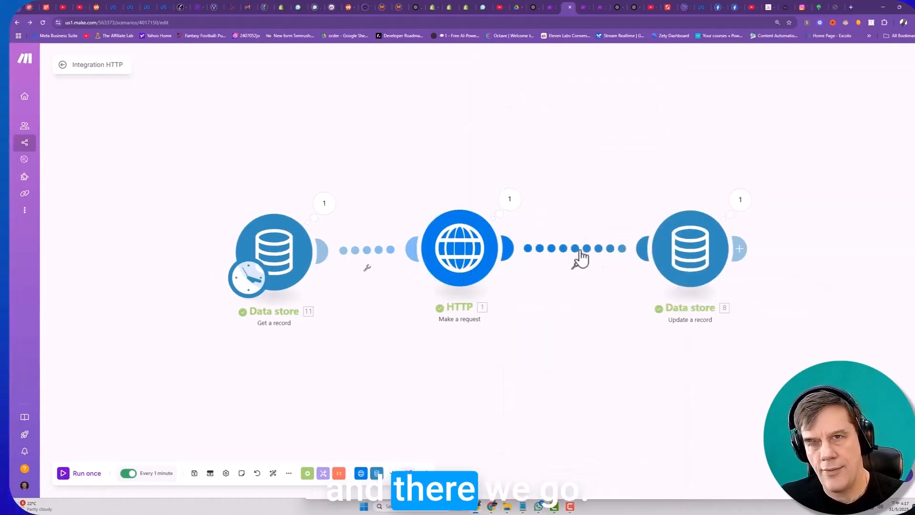
{"action": "left_click_drag", "start_coordinate": [302, 275], "coordinate": [290, 273]}
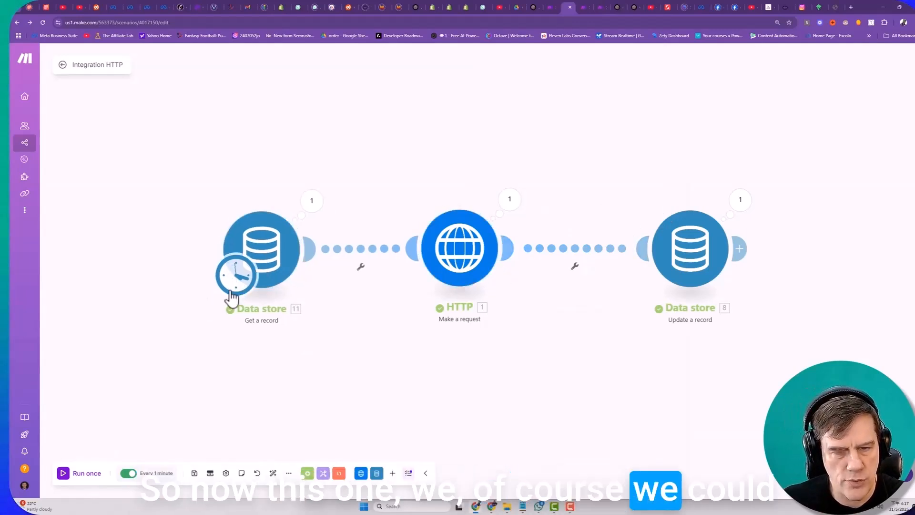
- Look at the scenario's schedule settings and switch the every-minute scheduling off
{"action": "left_click", "coordinate": [152, 474]}
{"action": "left_click", "coordinate": [256, 260]}
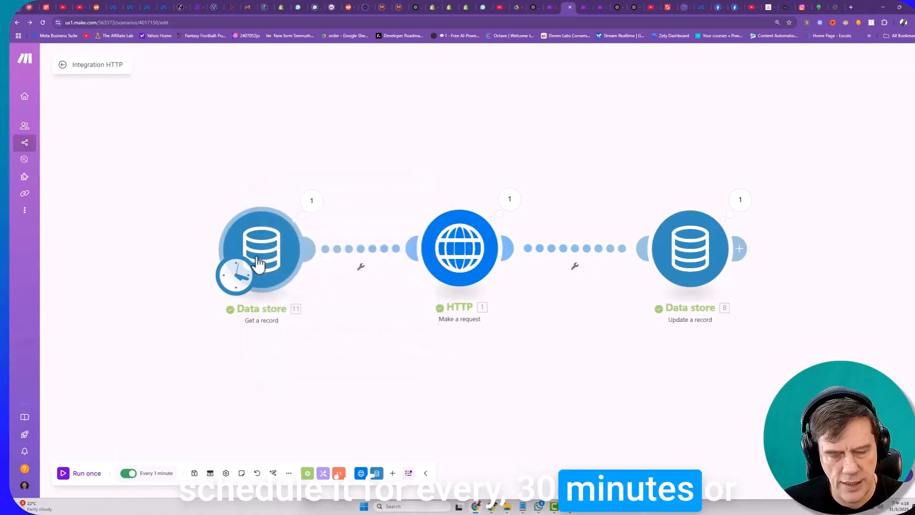
{"action": "left_click", "coordinate": [127, 474]}
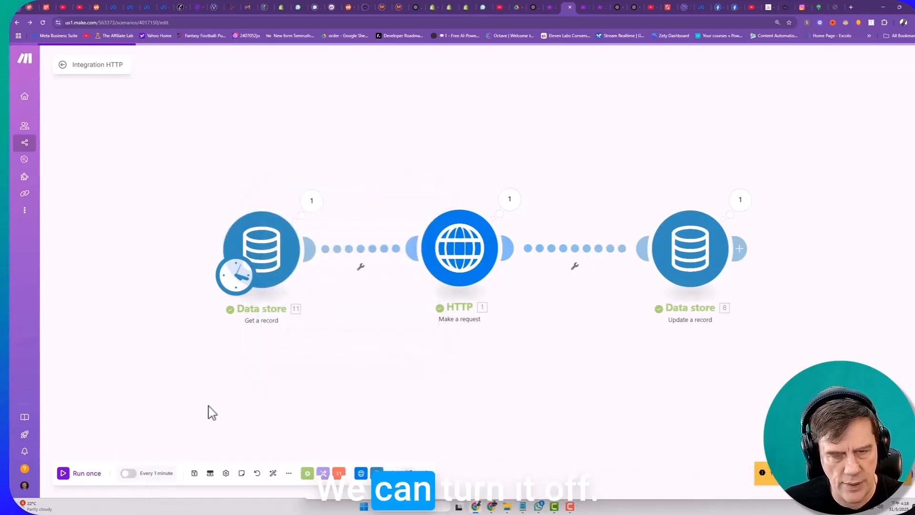
- Rearrange the modules to leave a wide gap between the HTTP and Update a record modules
{"action": "left_click_drag", "start_coordinate": [699, 256], "coordinate": [752, 253]}
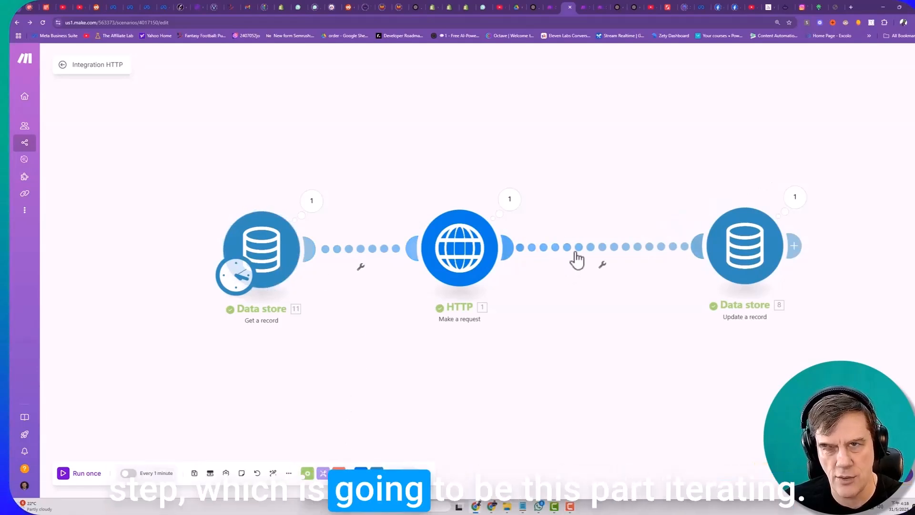
{"action": "left_click_drag", "start_coordinate": [472, 251], "coordinate": [446, 248]}
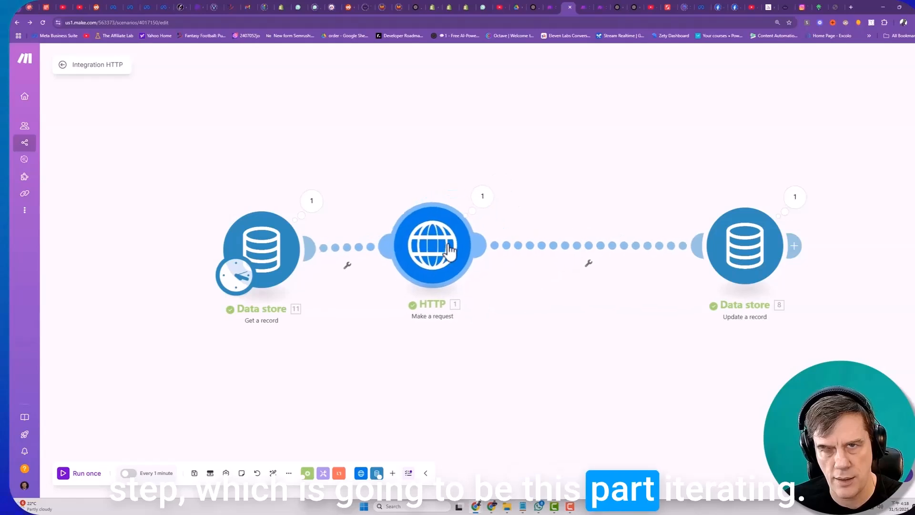
{"action": "left_click_drag", "start_coordinate": [781, 246], "coordinate": [830, 246]}
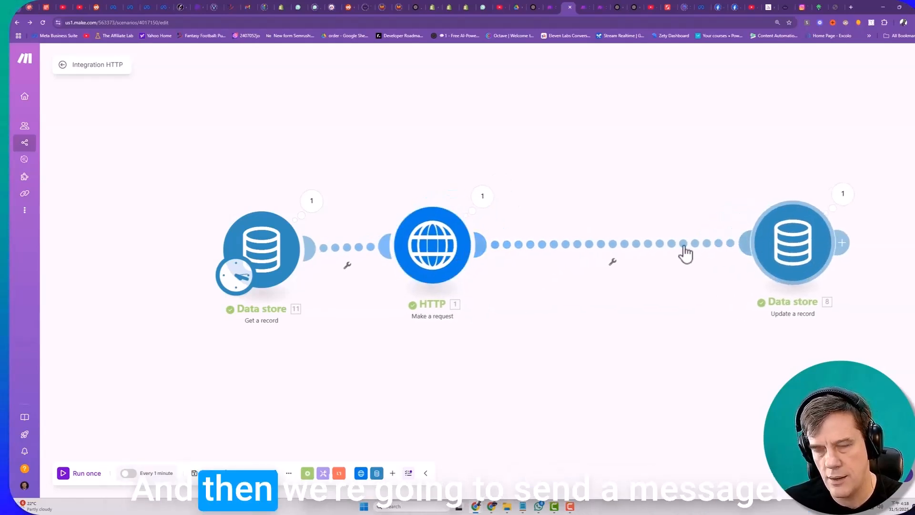
{"action": "left_click_drag", "start_coordinate": [432, 254], "coordinate": [373, 259]}
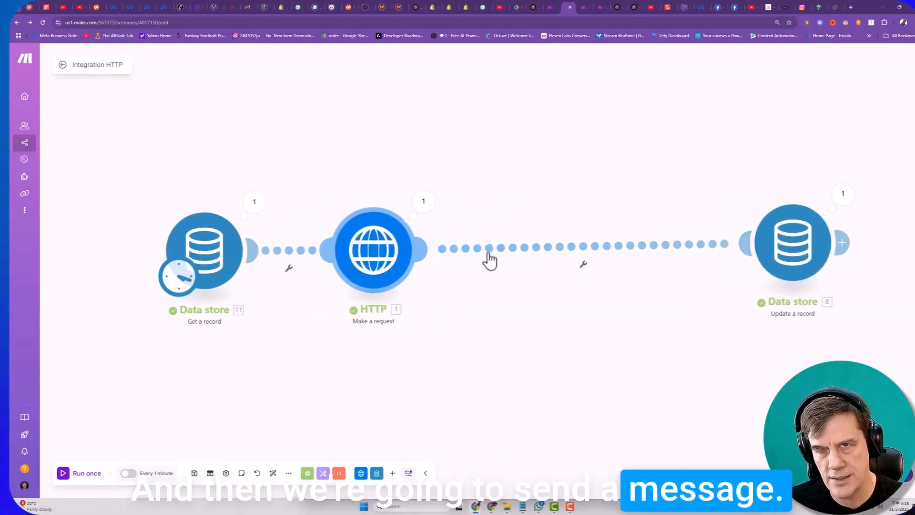
{"action": "left_click_drag", "start_coordinate": [812, 254], "coordinate": [817, 265]}
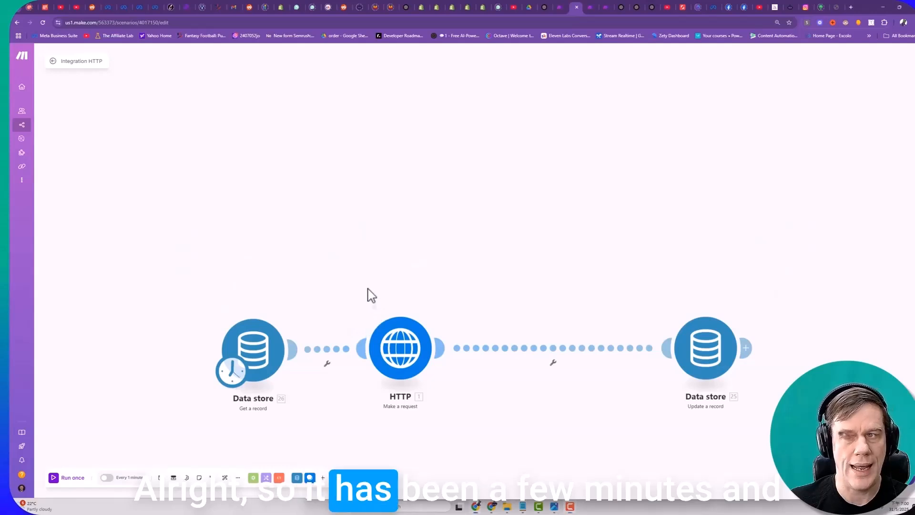
- Run the scenario once and examine the HTTP module's output down to the nodes under abandonedCheckouts
{"action": "left_click_drag", "start_coordinate": [229, 432], "coordinate": [207, 312]}
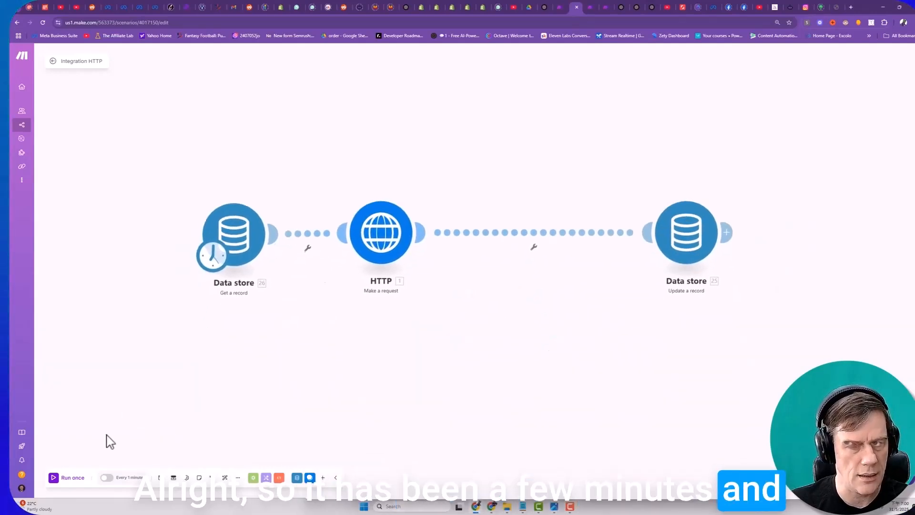
{"action": "left_click", "coordinate": [56, 481]}
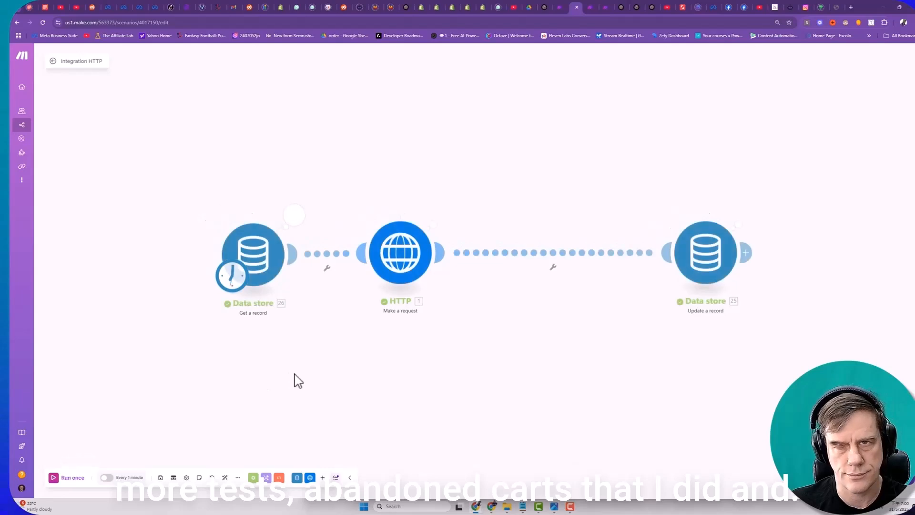
{"action": "left_click", "coordinate": [441, 213]}
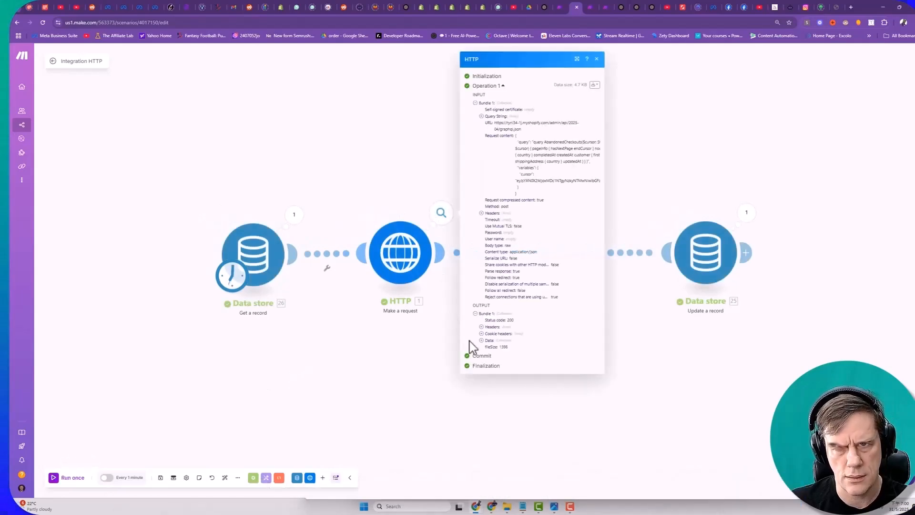
{"action": "left_click", "coordinate": [481, 340]}
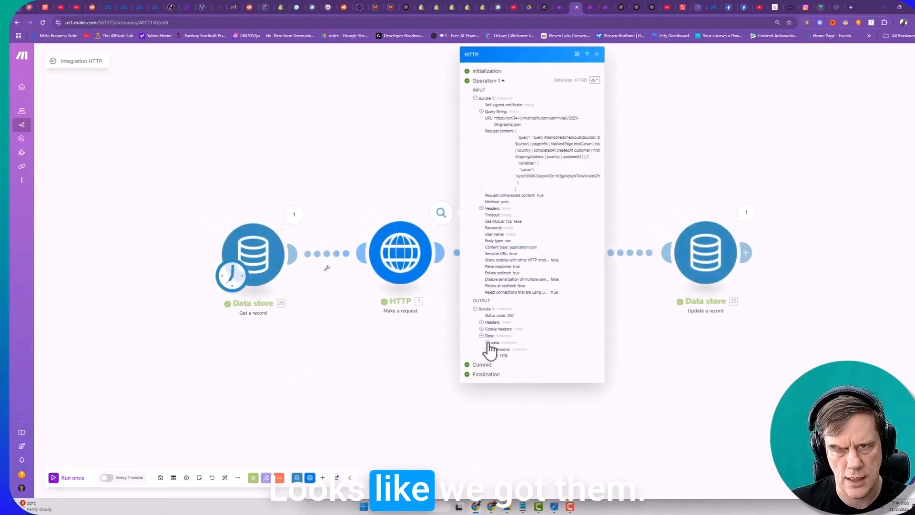
{"action": "left_click", "coordinate": [493, 350]}
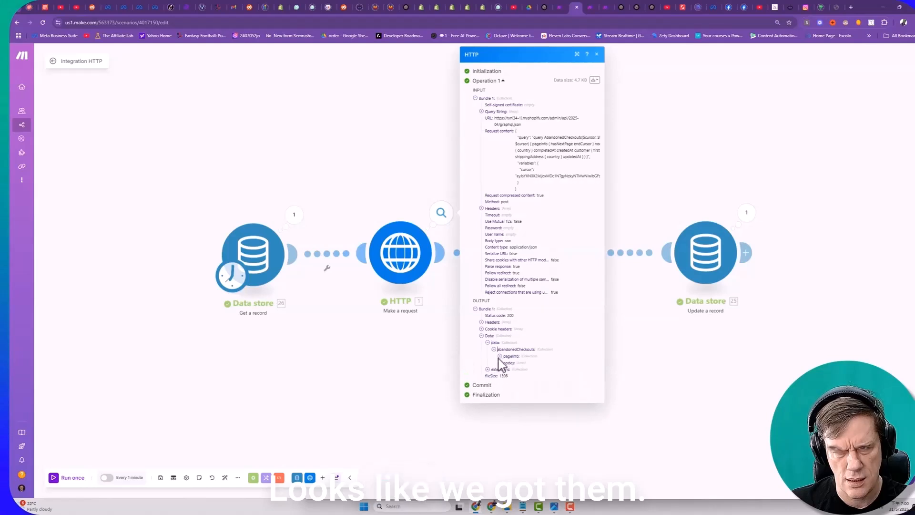
{"action": "left_click", "coordinate": [499, 362]}
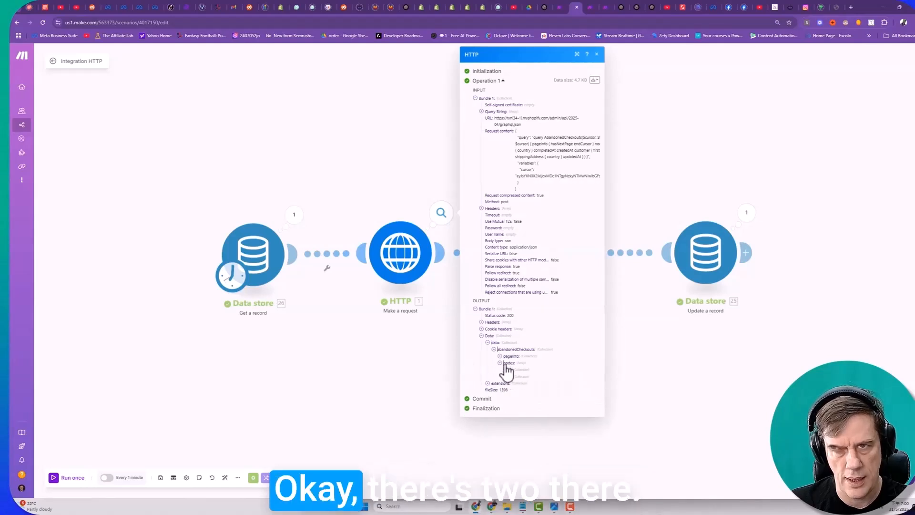
{"action": "left_click", "coordinate": [596, 54]}
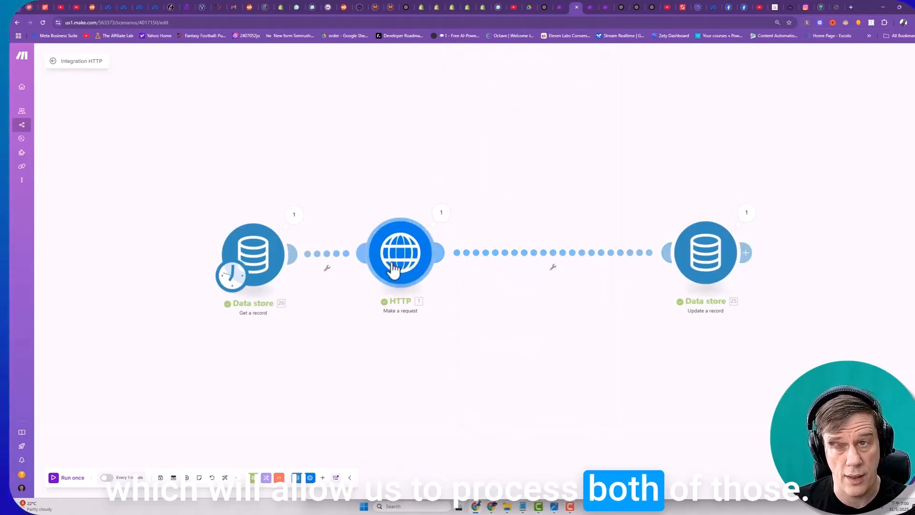
- Insert a Flow Control Iterator module between the HTTP and Update a record modules
{"action": "right_click", "coordinate": [496, 259]}
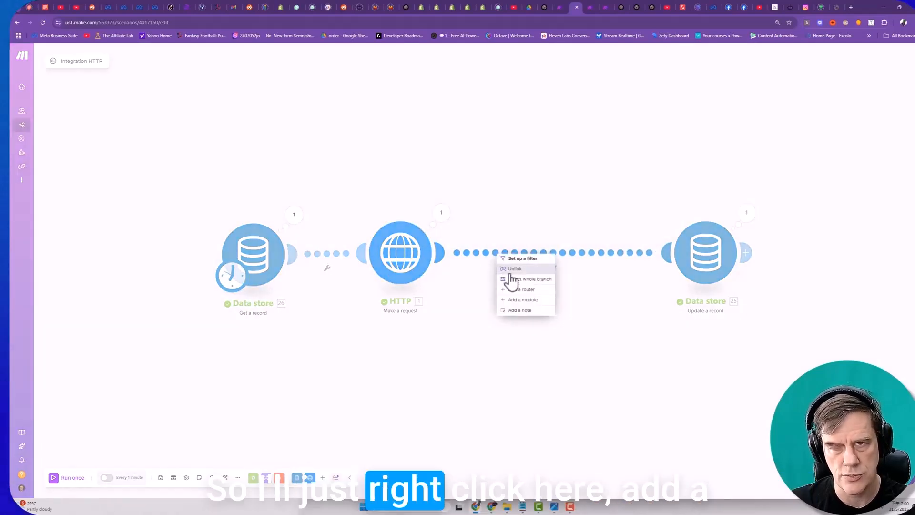
{"action": "left_click", "coordinate": [512, 310]}
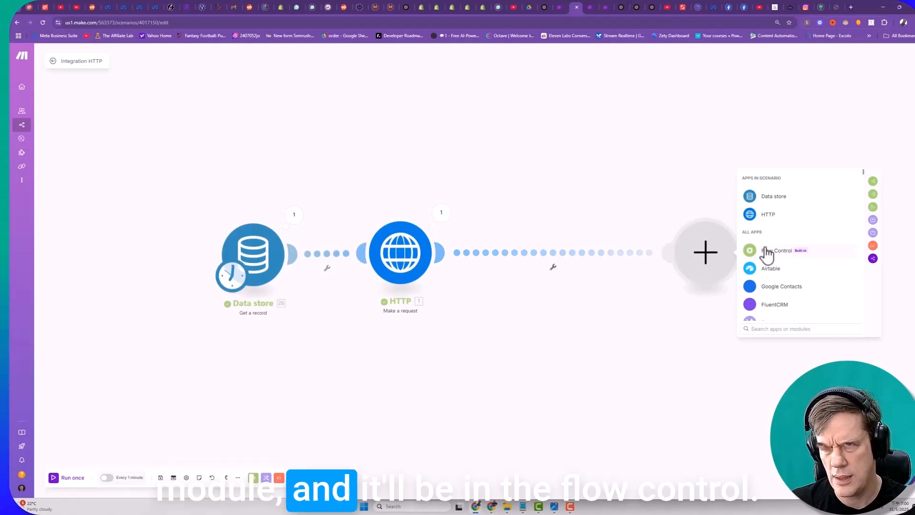
{"action": "left_click", "coordinate": [770, 253]}
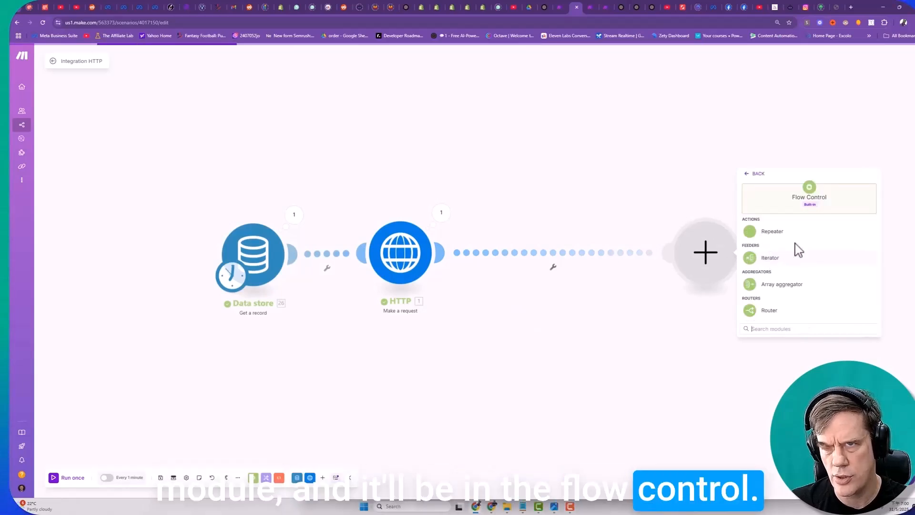
{"action": "left_click", "coordinate": [772, 264]}
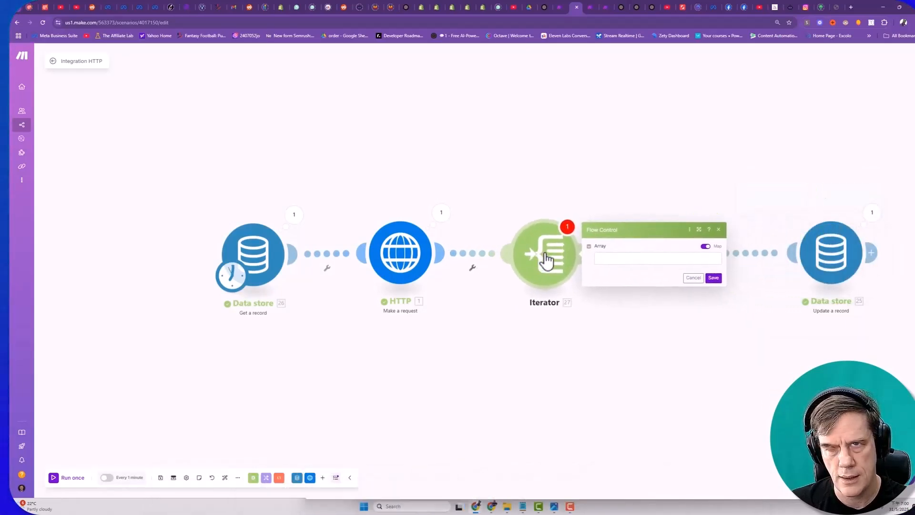
- Map the HTTP response's nodes[] array under data > abandonedCheckouts to the Iterator's Array field, and save the module
{"action": "left_click", "coordinate": [618, 258]}
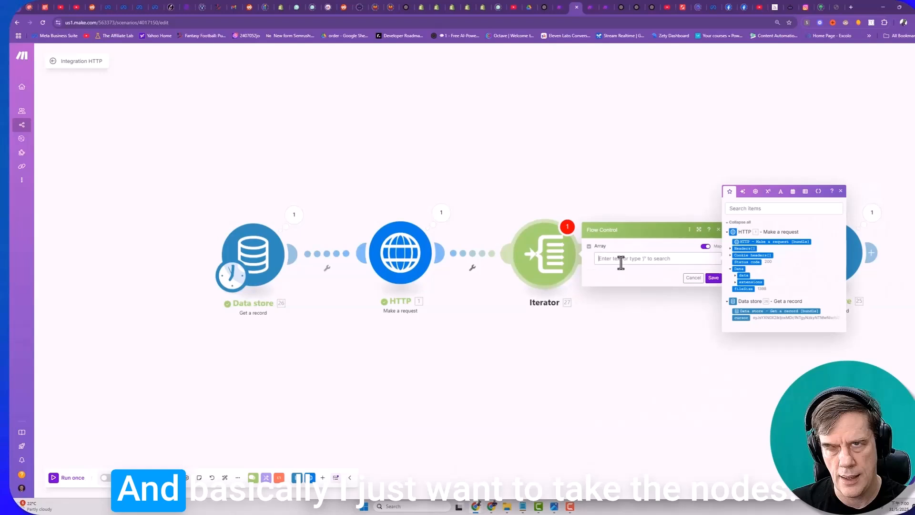
{"action": "left_click", "coordinate": [737, 277]}
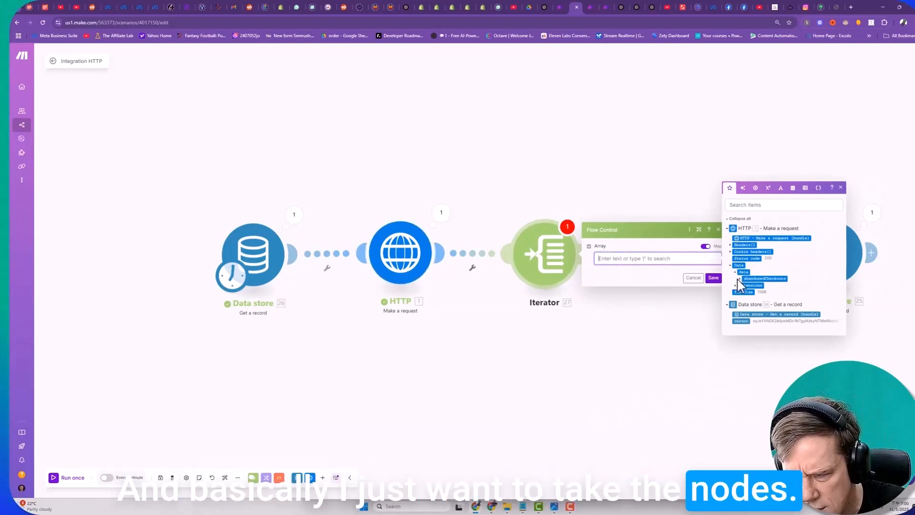
{"action": "left_click", "coordinate": [738, 283]}
{"action": "left_click", "coordinate": [746, 284]}
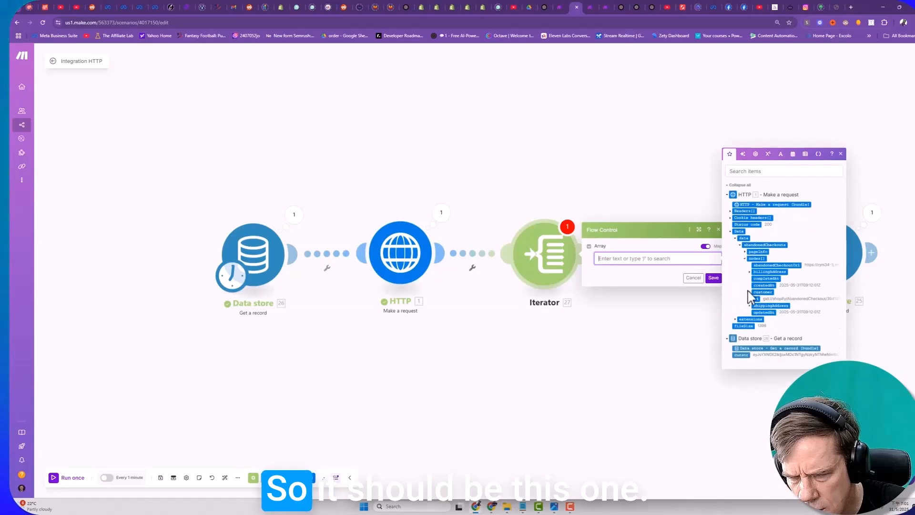
{"action": "left_click_drag", "start_coordinate": [761, 260], "coordinate": [658, 258]}
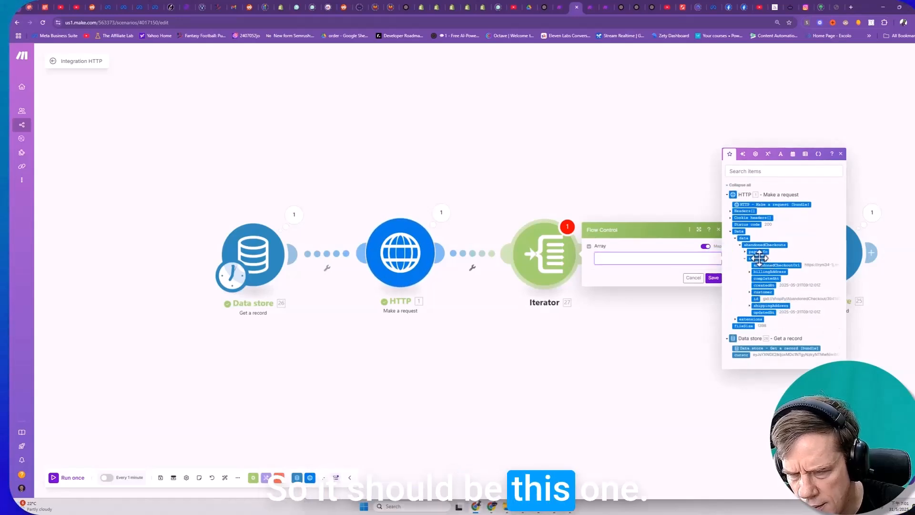
{"action": "left_click", "coordinate": [713, 278]}
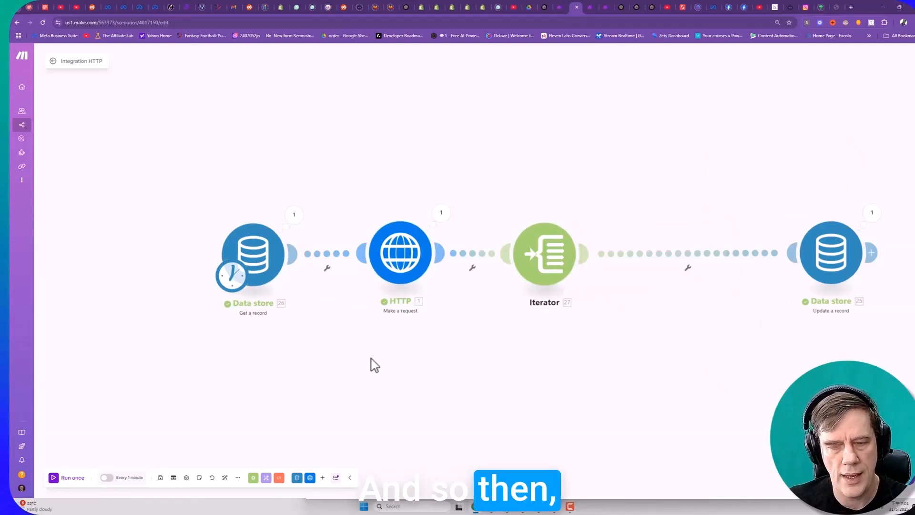
- Run the scenario once with the Iterator included and adjust the Update a record module's position on the canvas
{"action": "left_click", "coordinate": [57, 479]}
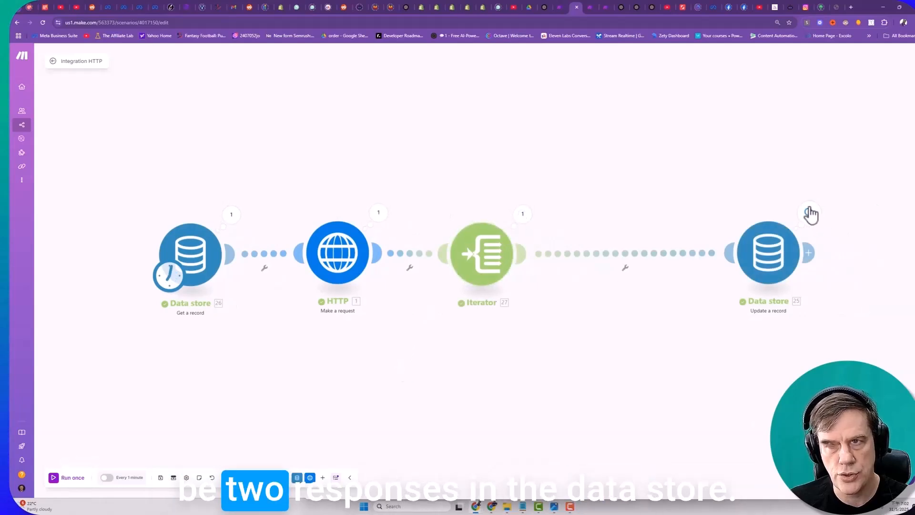
{"action": "left_click_drag", "start_coordinate": [753, 262], "coordinate": [721, 263]}
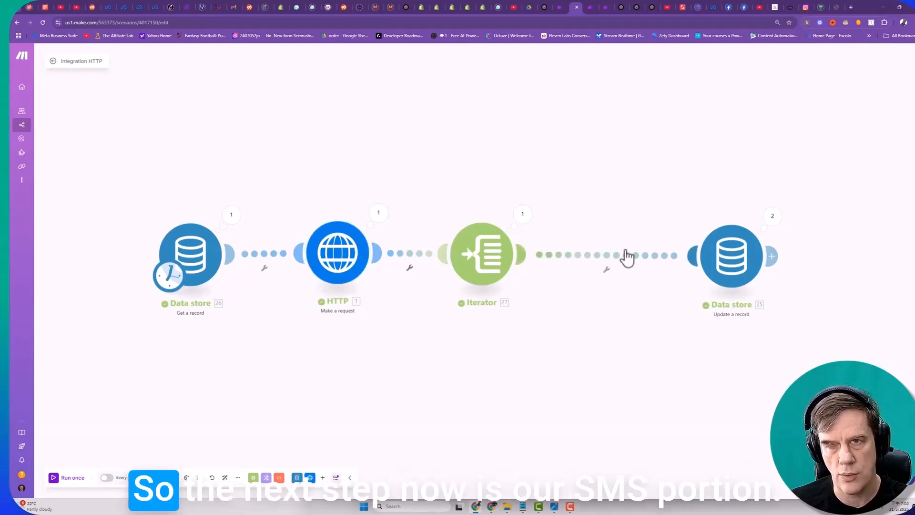
{"action": "left_click_drag", "start_coordinate": [731, 255], "coordinate": [746, 252]}
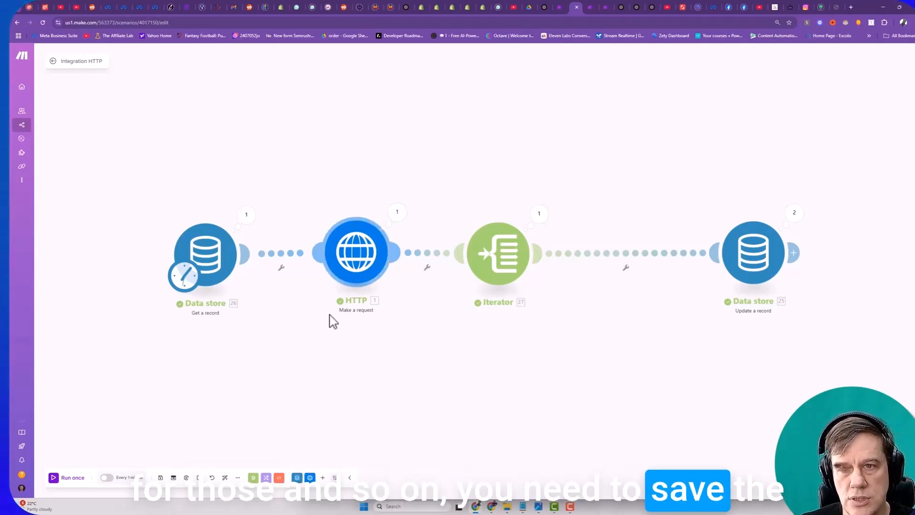
- Replace the cursor value in the Shopify Abandon Cart Cursor data store with the one output by Get a record, and save
{"action": "left_click", "coordinate": [245, 214]}
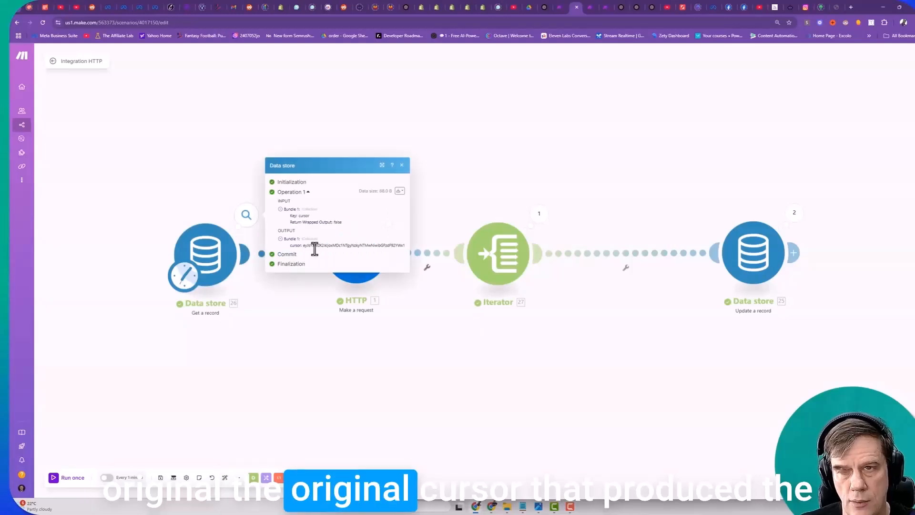
{"action": "left_click", "coordinate": [402, 164]}
{"action": "left_click", "coordinate": [590, 8]}
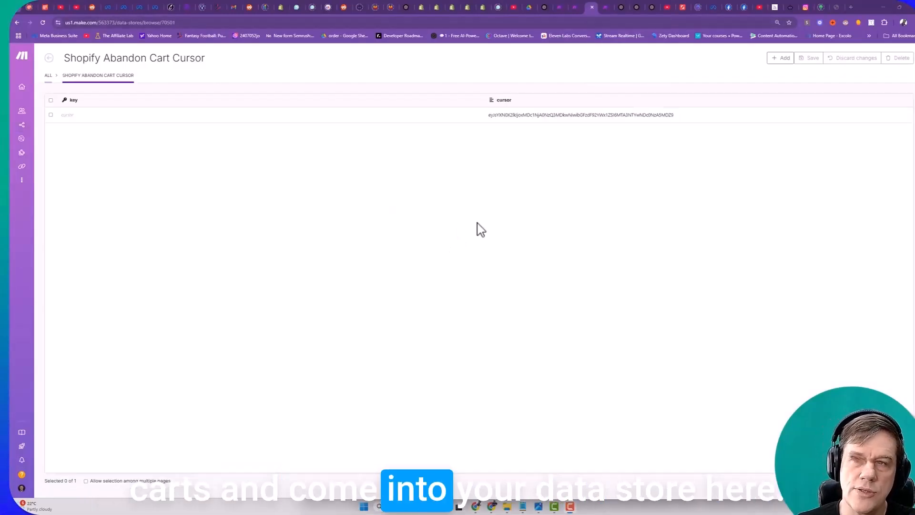
{"action": "left_click", "coordinate": [603, 115]}
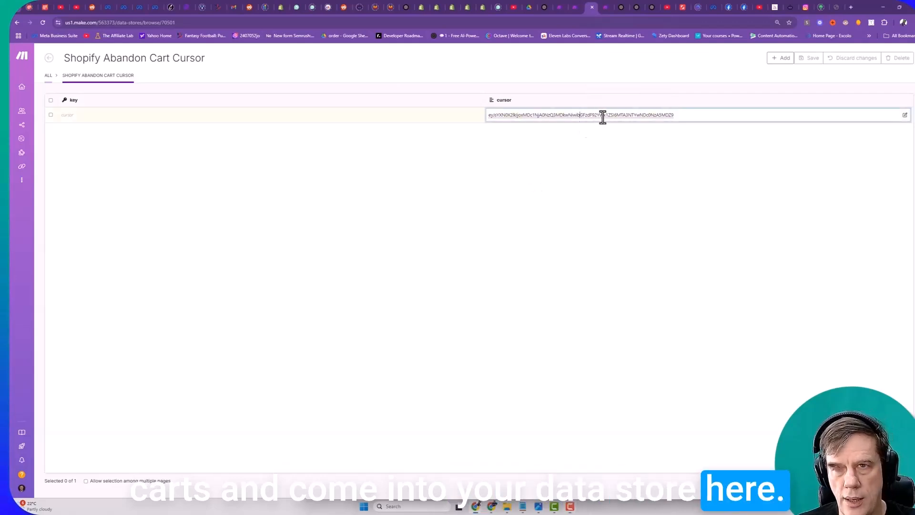
{"action": "key", "text": "ctrl+a"}
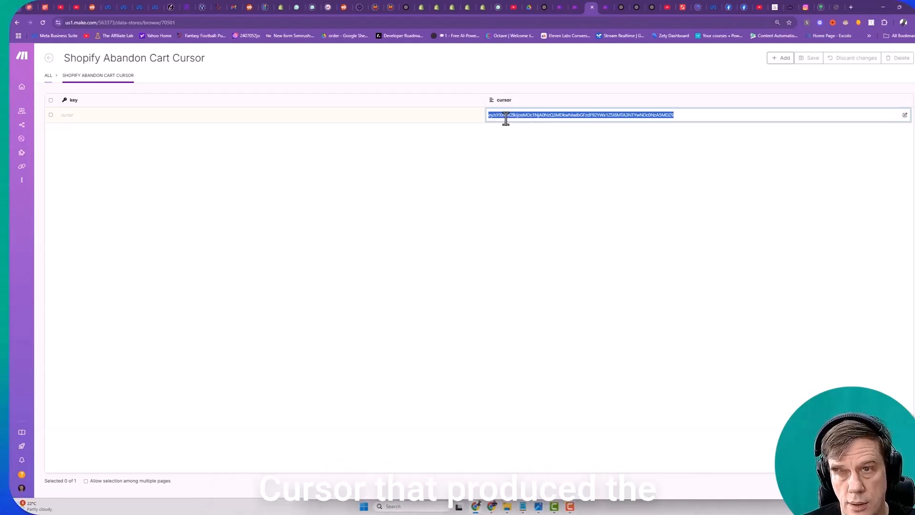
{"action": "key", "text": "BackSpace"}
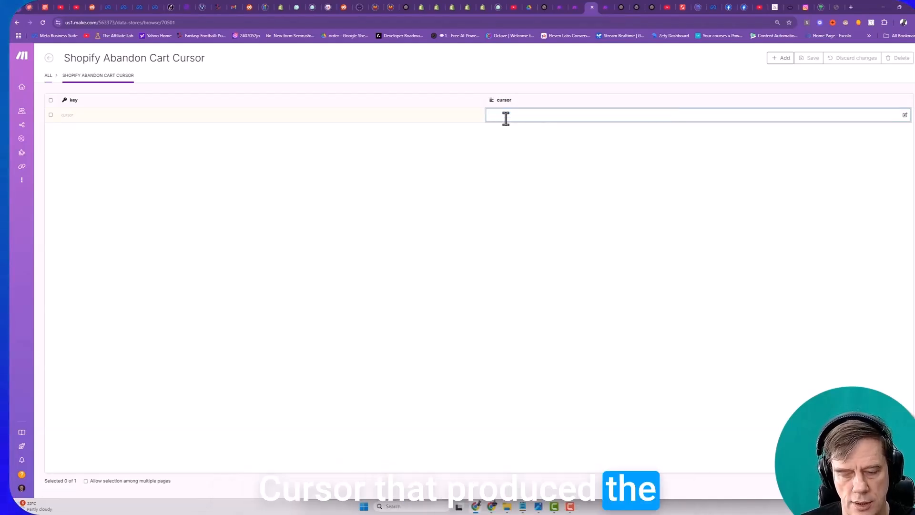
{"action": "type", "text": "eyJsYXN0X2lkIjoxMDc1NTgyNzkyNTMwNiwibGFzdF92YWx1ZSI6MTA3NTU4Mjc5MjUzMDZ9"}
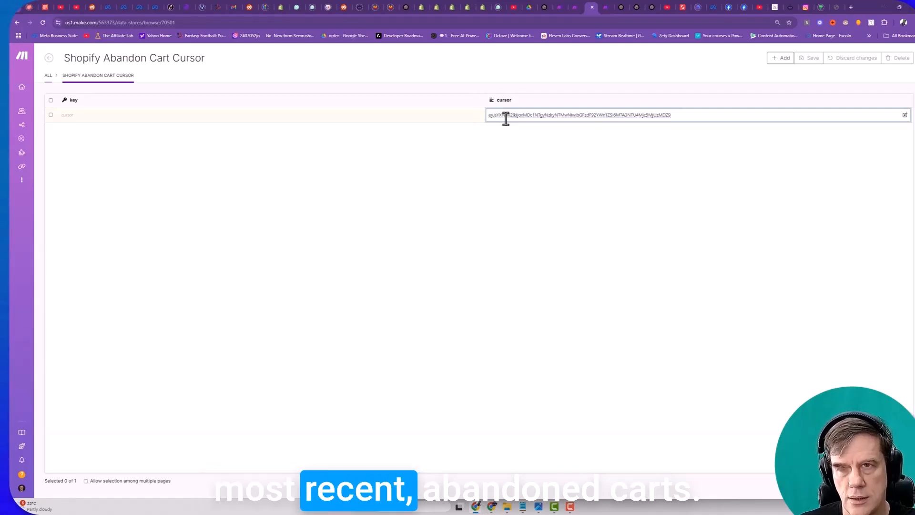
{"action": "left_click", "coordinate": [558, 153]}
{"action": "left_click", "coordinate": [809, 59]}
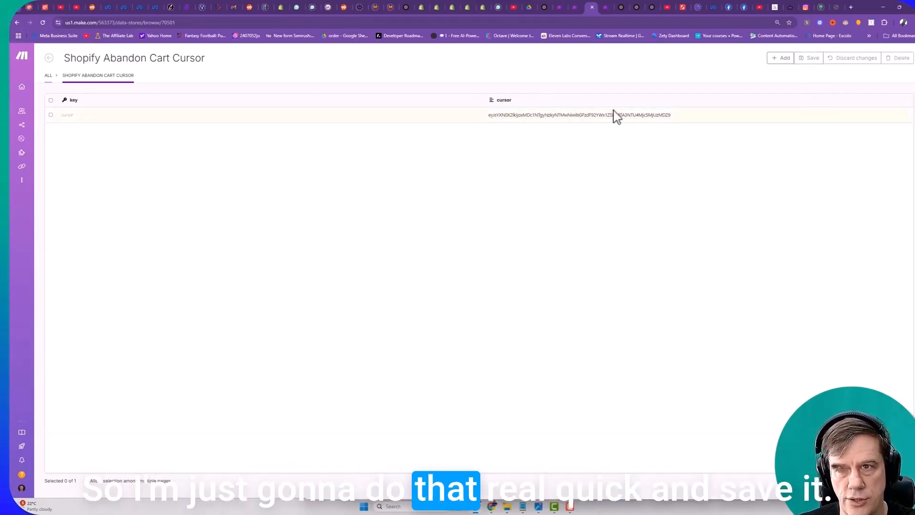
- Return to the Integration HTTP scenario and reposition the Update a record module, keeping a wide gap after the Iterator
{"action": "left_click", "coordinate": [575, 7]}
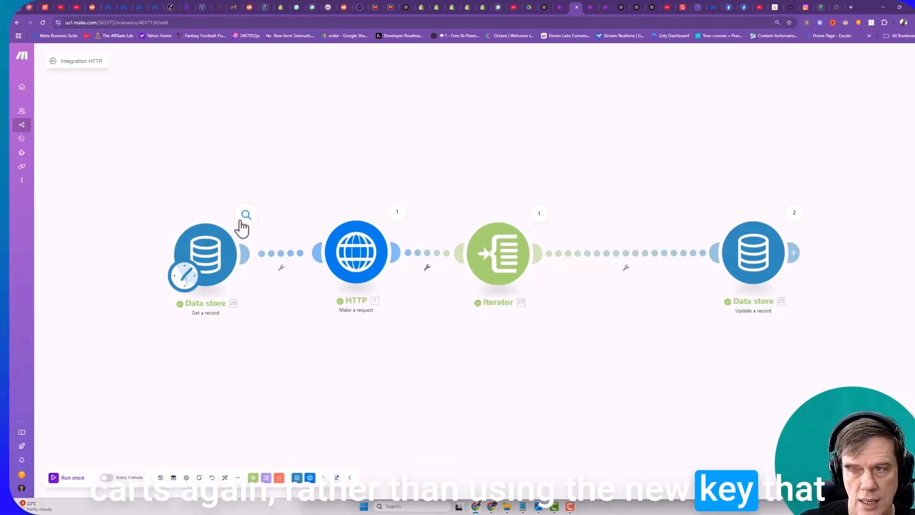
{"action": "mouse_move", "coordinate": [755, 253]}
{"action": "left_mouse_down"}
{"action": "mouse_move", "coordinate": [768, 195]}
{"action": "mouse_move", "coordinate": [739, 251]}
{"action": "left_mouse_up"}
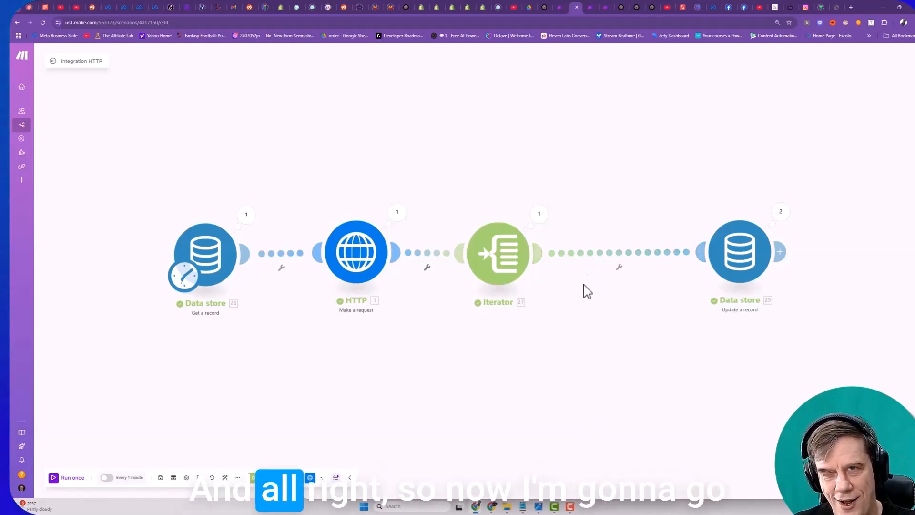
{"action": "left_click_drag", "start_coordinate": [726, 254], "coordinate": [746, 252]}
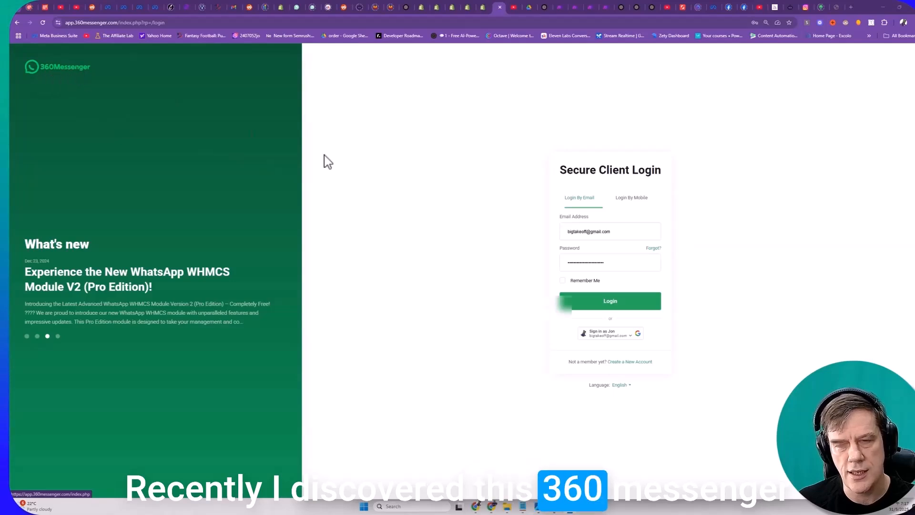
- Switch to 360Messenger, sign in with the Google account, and open the pricing information on its website
{"action": "left_click", "coordinate": [611, 333]}
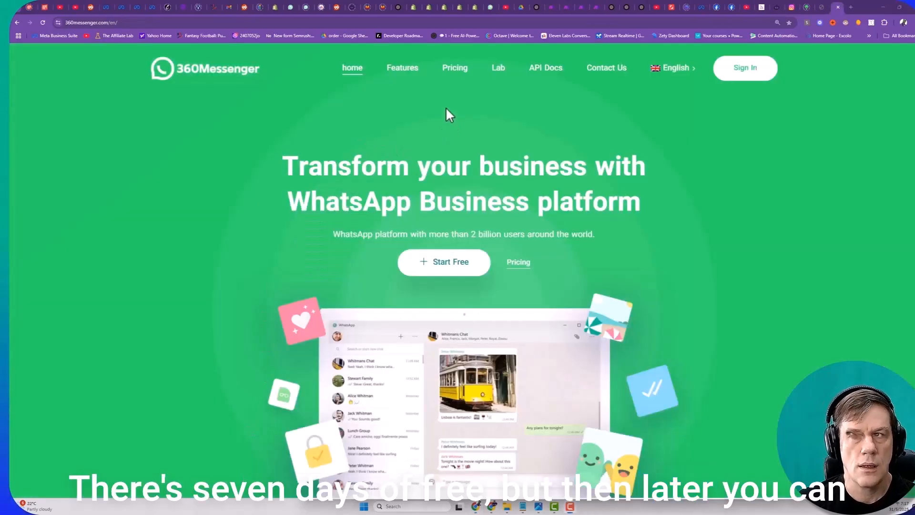
{"action": "left_click", "coordinate": [453, 73]}
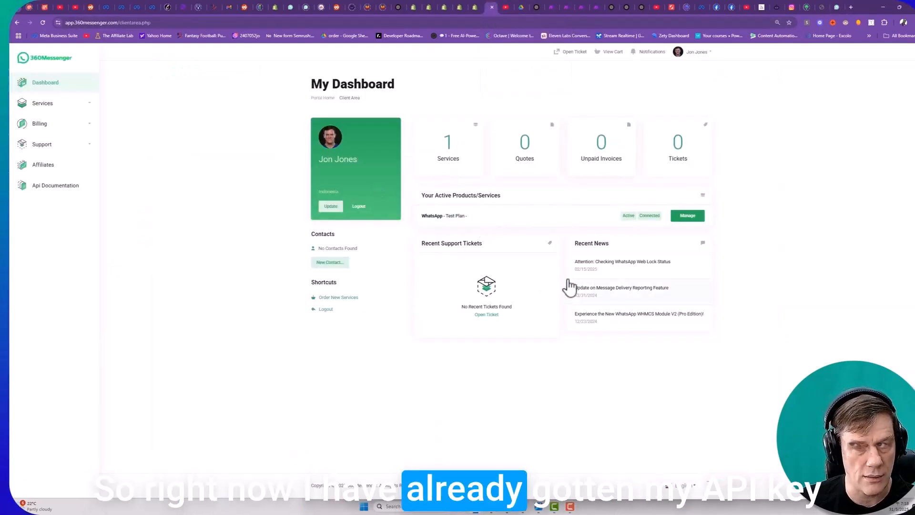
- Return to the Make scenario and insert a 360Messenger for WhatsApp Send a Text Message module between the Iterator and Update a record
{"action": "left_click", "coordinate": [567, 9]}
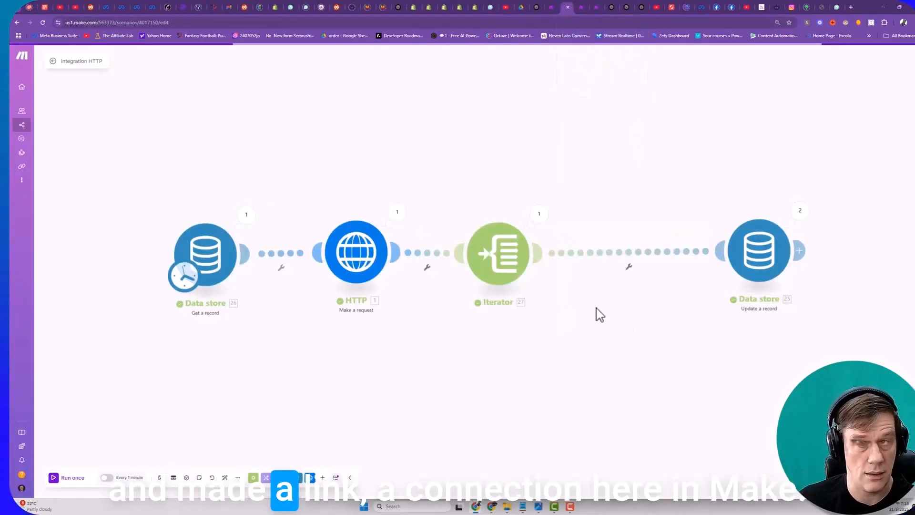
{"action": "right_click", "coordinate": [628, 258]}
{"action": "left_click", "coordinate": [649, 307]}
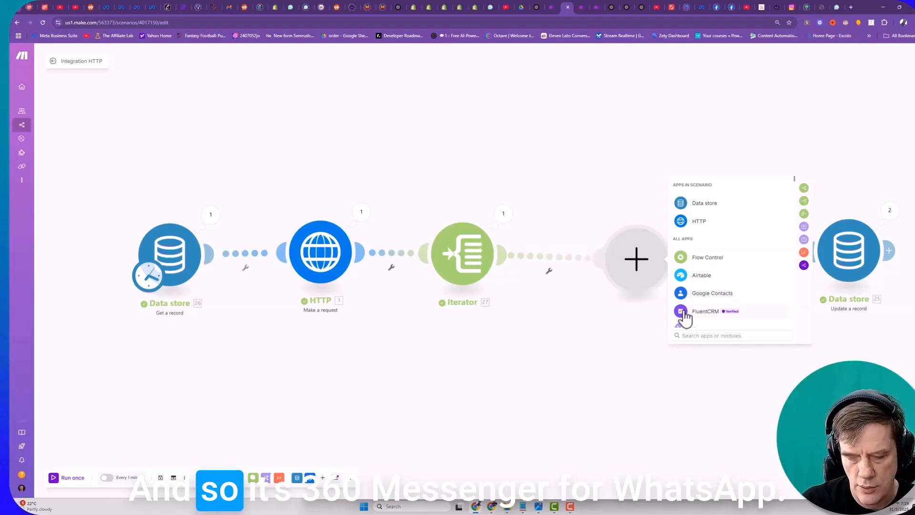
{"action": "type", "text": "360"}
{"action": "left_click", "coordinate": [729, 227]}
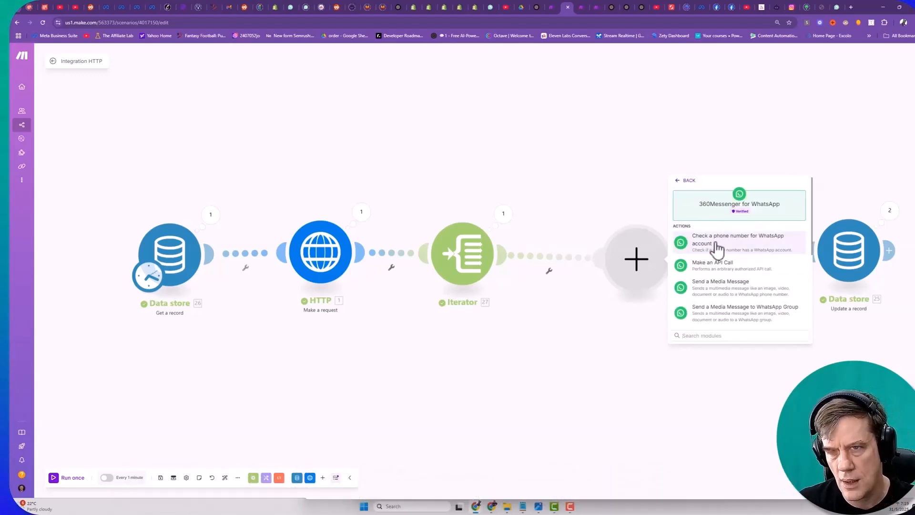
{"action": "left_click_drag", "start_coordinate": [715, 243], "coordinate": [784, 223]}
{"action": "left_click", "coordinate": [782, 223]}
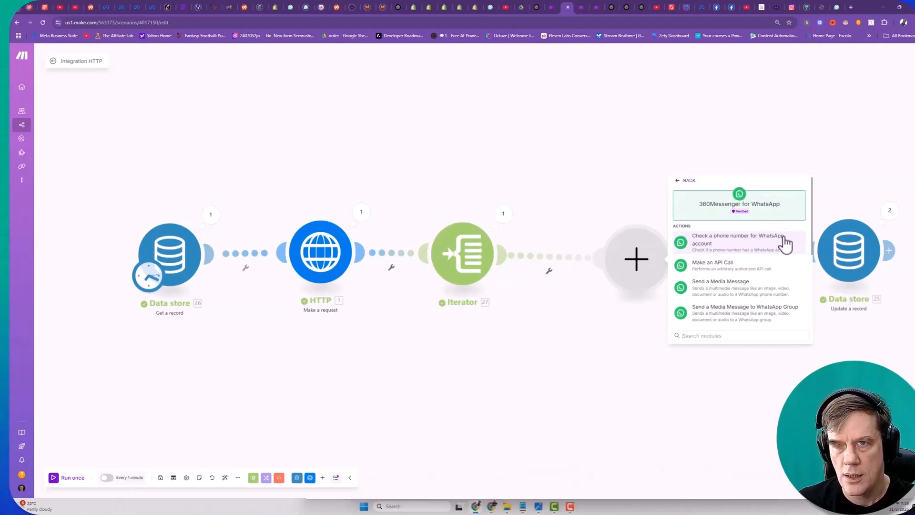
{"action": "scroll", "coordinate": [779, 244], "scroll_direction": "down", "scroll_amount": 2}
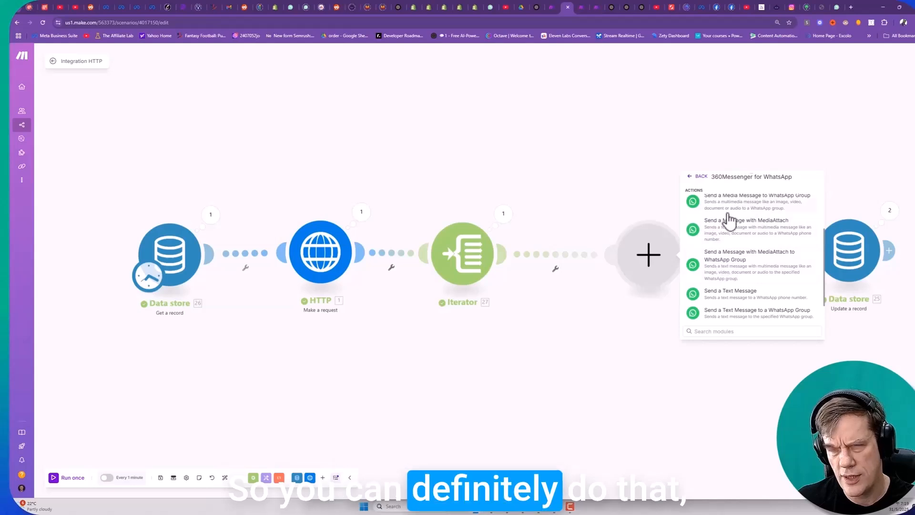
{"action": "scroll", "coordinate": [745, 219], "scroll_direction": "up", "scroll_amount": 1}
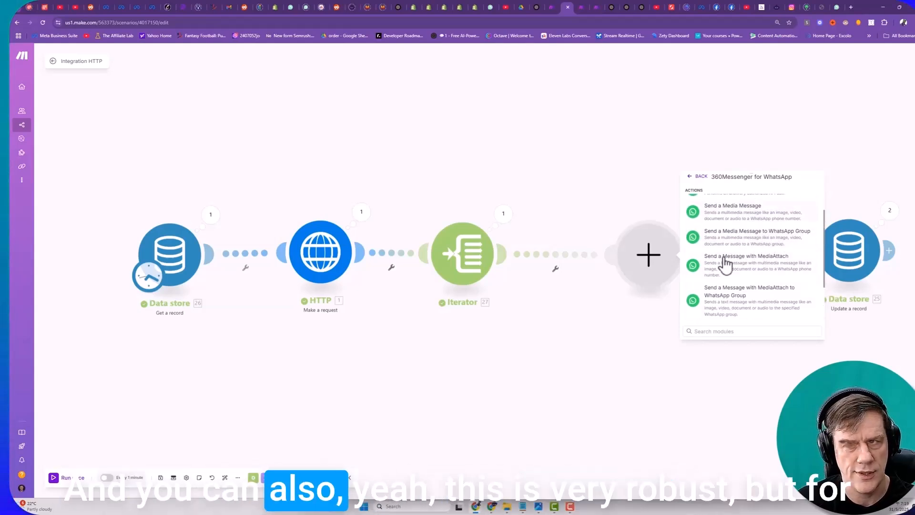
{"action": "scroll", "coordinate": [744, 265], "scroll_direction": "down", "scroll_amount": 2}
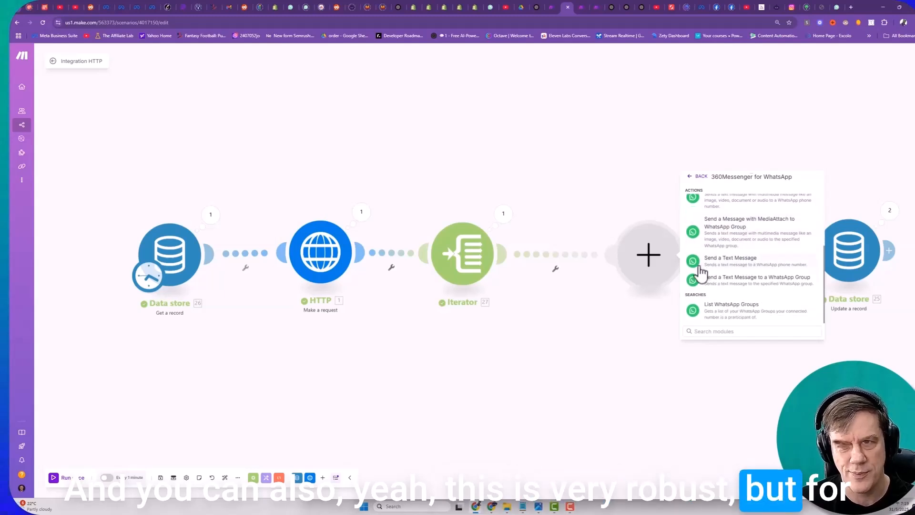
{"action": "left_click", "coordinate": [738, 262]}
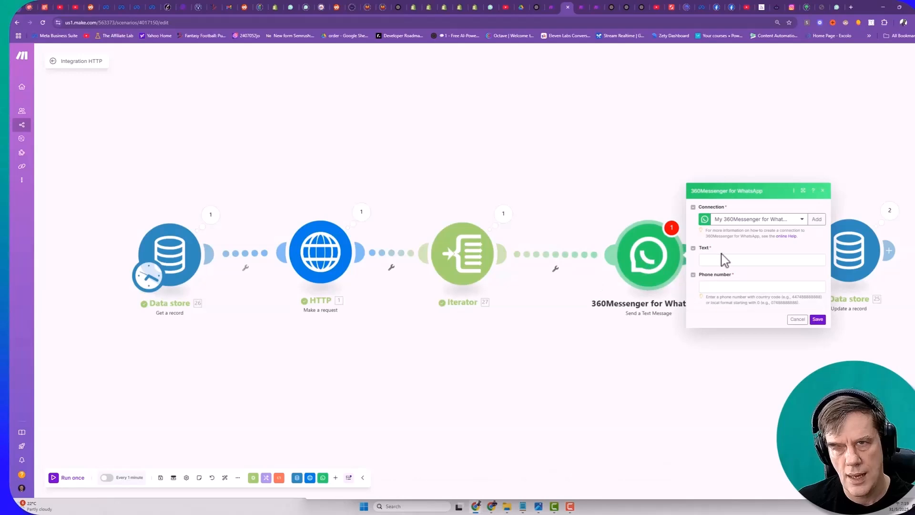
- Begin the message text with "Dear Friend," and "We see you left something in your cart while browsing around on our site ABC.com!"
{"action": "left_click", "coordinate": [724, 260]}
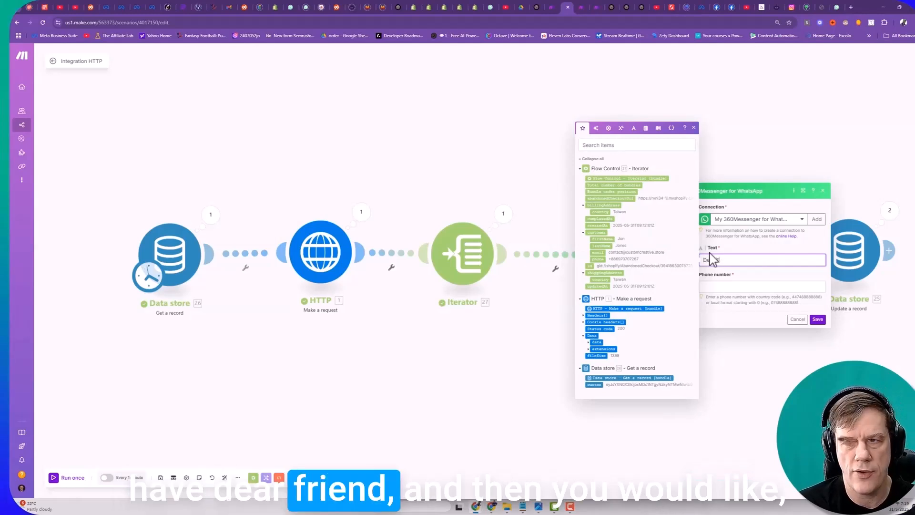
{"action": "type", "text": "Dear friend,"}
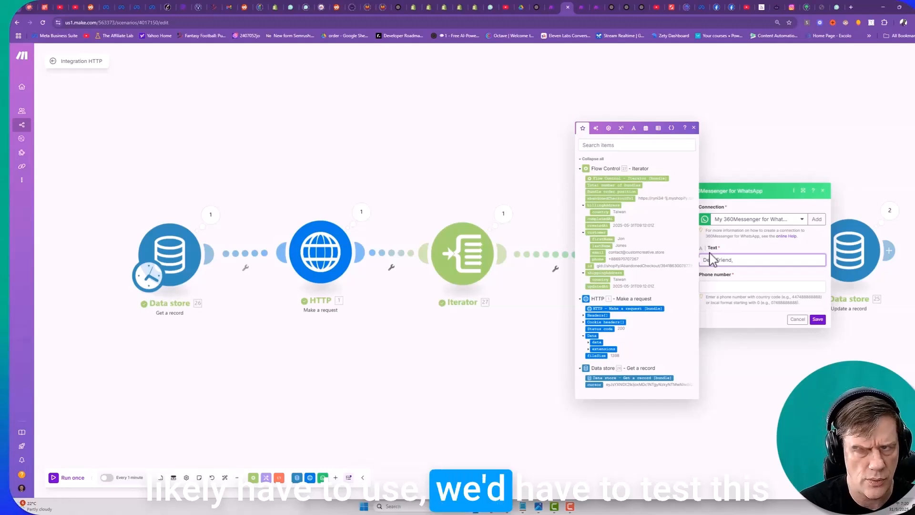
{"action": "key", "text": "Return"}
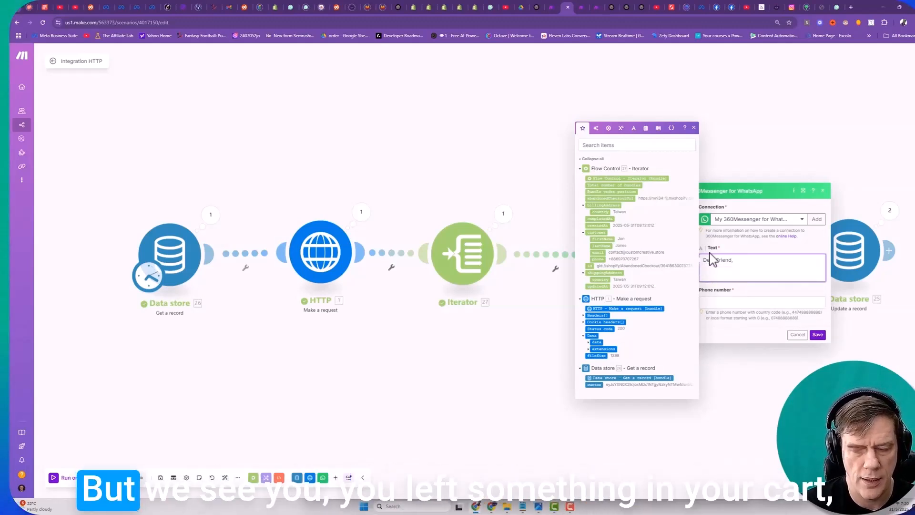
{"action": "type", "text": "We see yuuou"}
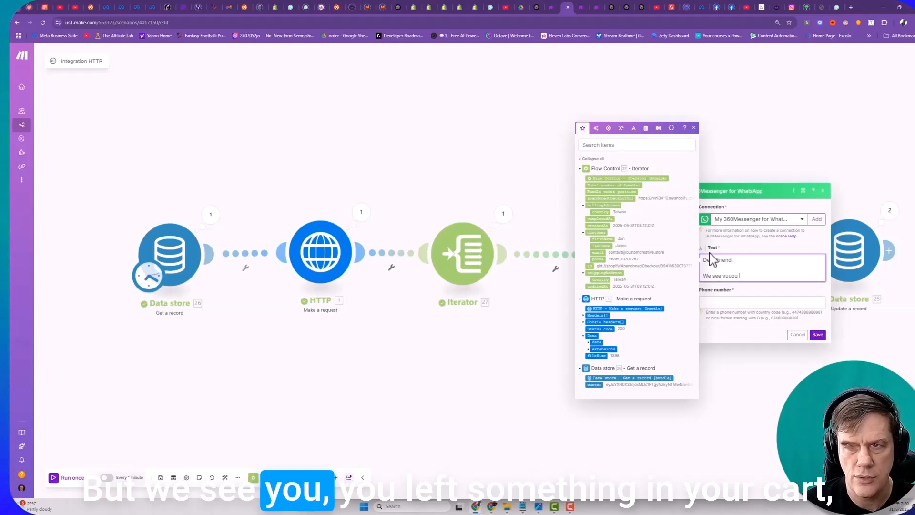
{"action": "key", "text": "BackSpace"}
{"action": "key", "text": "BackSpace"}
{"action": "key", "text": "BackSpace"}
{"action": "key", "text": "BackSpace"}
{"action": "type", "text": "ou lef"}
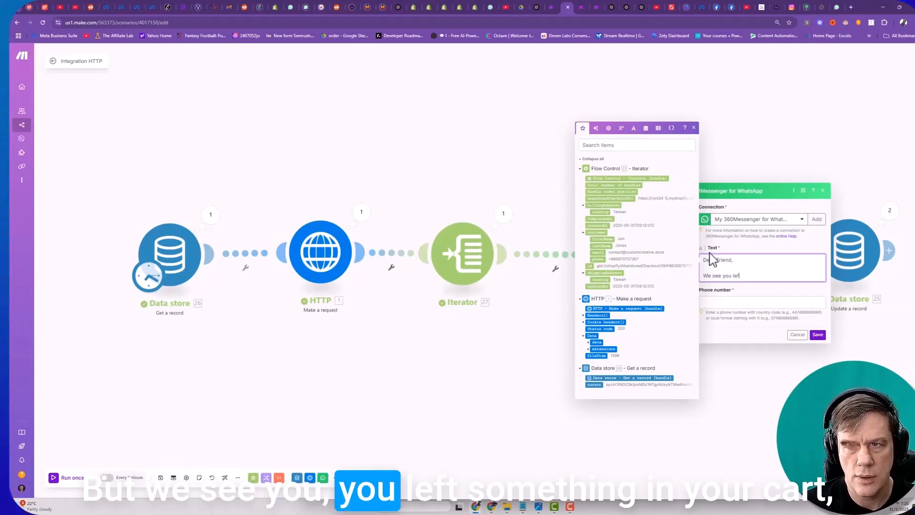
{"action": "type", "text": "t sometin"}
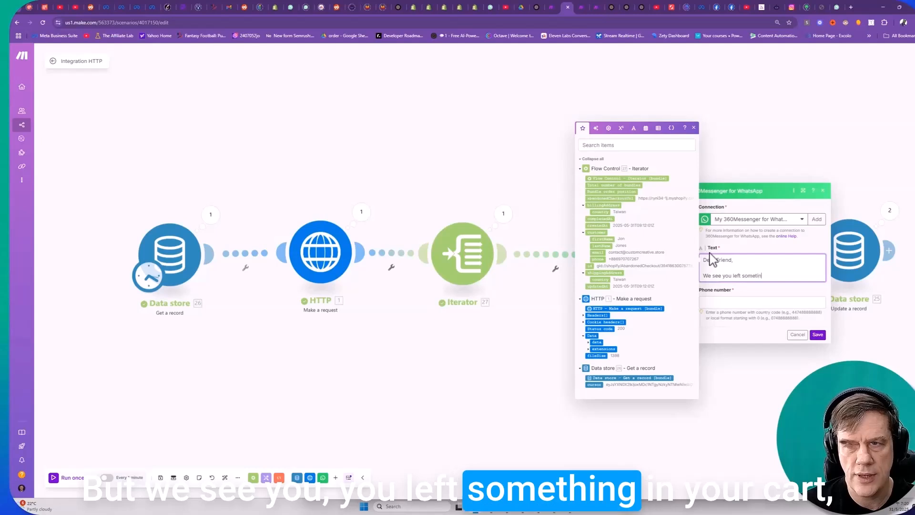
{"action": "type", "text": "g in yhou"}
{"action": "key", "text": "BackSpace"}
{"action": "key", "text": "BackSpace"}
{"action": "key", "text": "BackSpace"}
{"action": "key", "text": "BackSpace"}
{"action": "key", "text": "BackSpace"}
{"action": "key", "text": "BackSpace"}
{"action": "key", "text": "BackSpace"}
{"action": "key", "text": "BackSpace"}
{"action": "key", "text": "BackSpace"}
{"action": "key", "text": "BackSpace"}
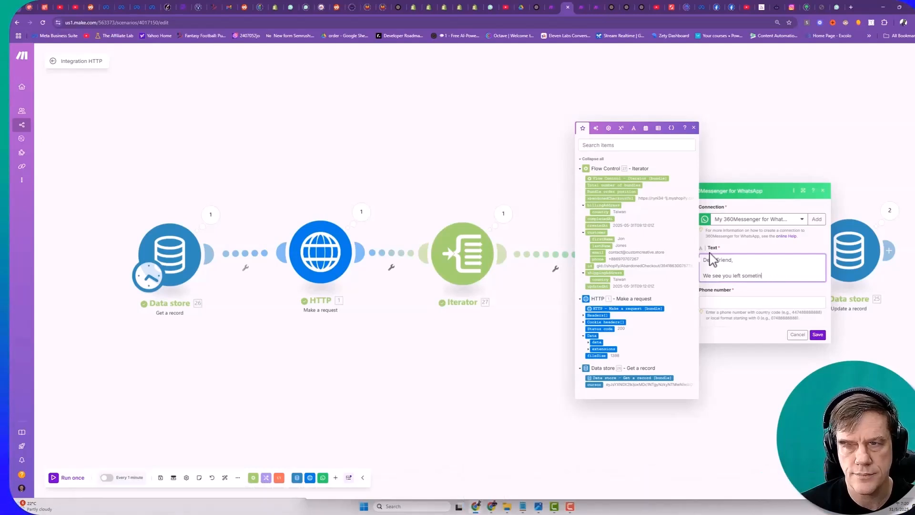
{"action": "type", "text": "hing in your cart while browsing around "}
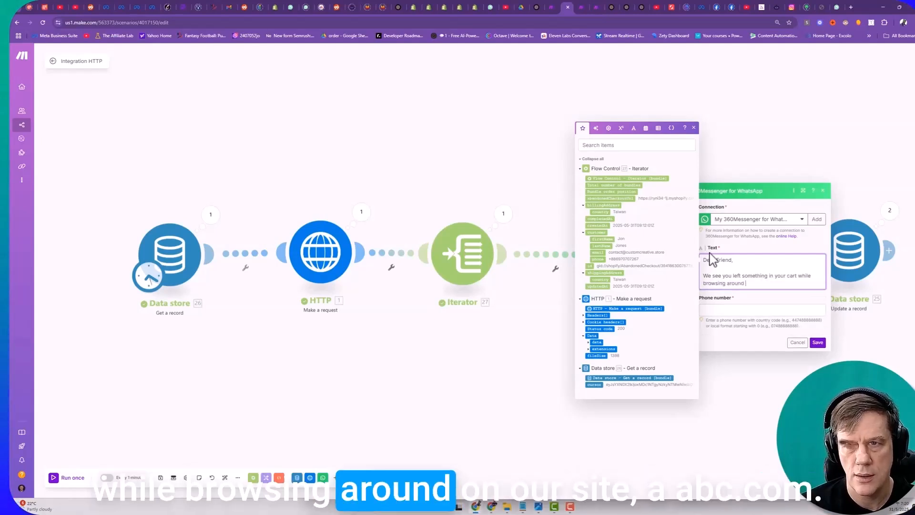
{"action": "type", "text": "on our site ABC<"}
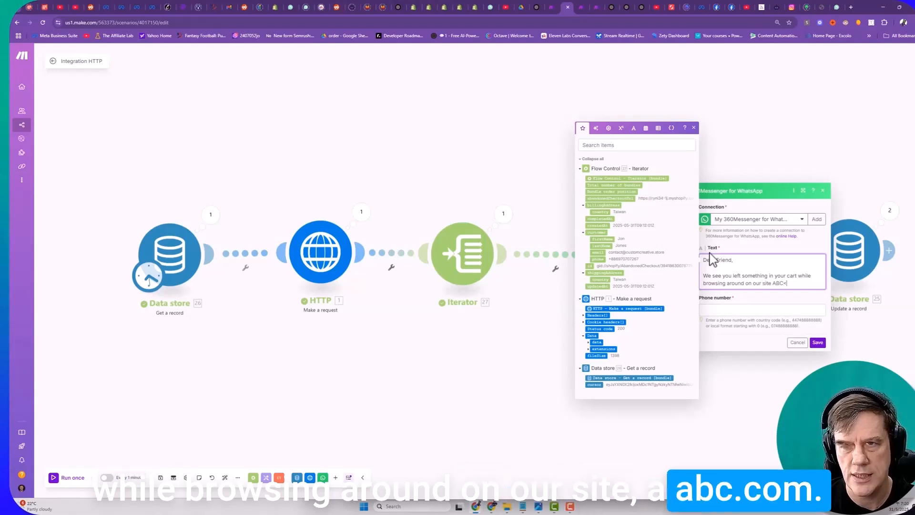
{"action": "type", "text": "com!"}
- Add a message paragraph reading "Here is a discount code for 10% off if you checkout today! Use: 10OFF"
{"action": "key", "text": "Return"}
{"action": "key", "text": "Return"}
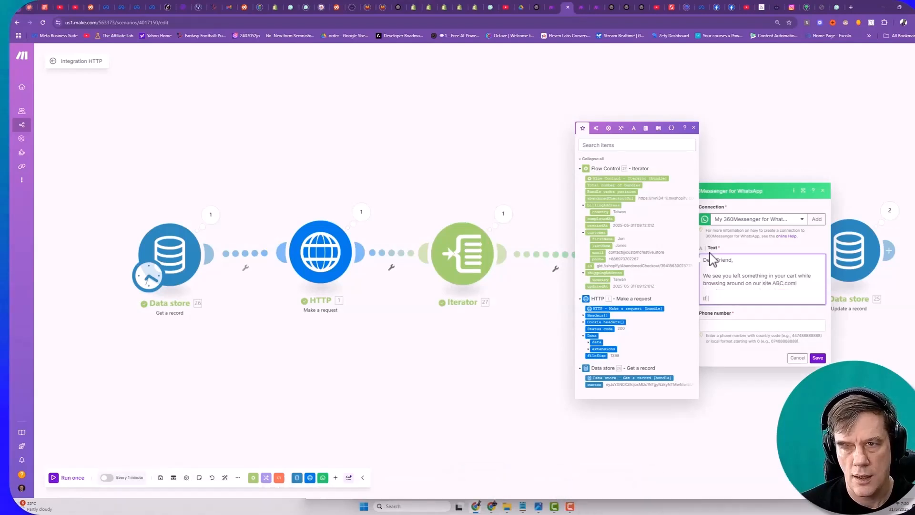
{"action": "type", "text": "If you"}
{"action": "key", "text": "BackSpace"}
{"action": "key", "text": "BackSpace"}
{"action": "key", "text": "BackSpace"}
{"action": "key", "text": "BackSpace"}
{"action": "key", "text": "BackSpace"}
{"action": "key", "text": "BackSpace"}
{"action": "key", "text": "BackSpace"}
{"action": "type", "text": "Here is"}
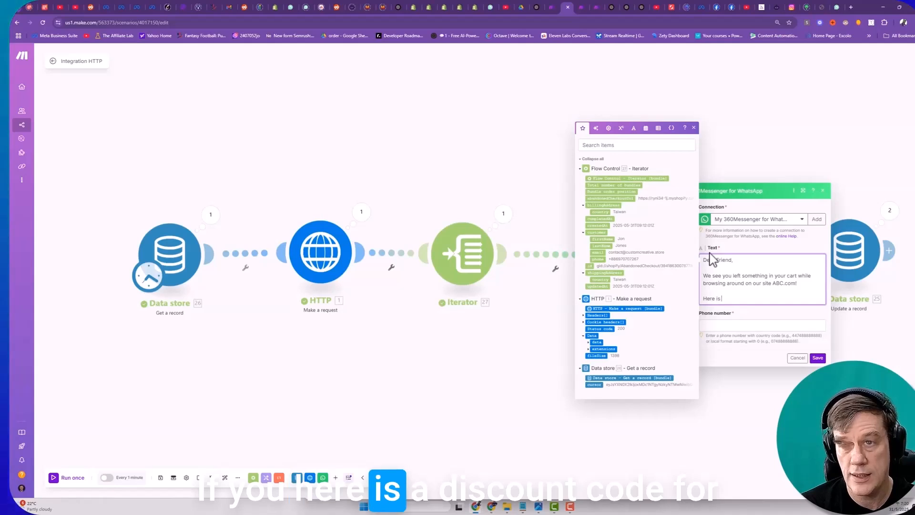
{"action": "type", "text": " a discount code"}
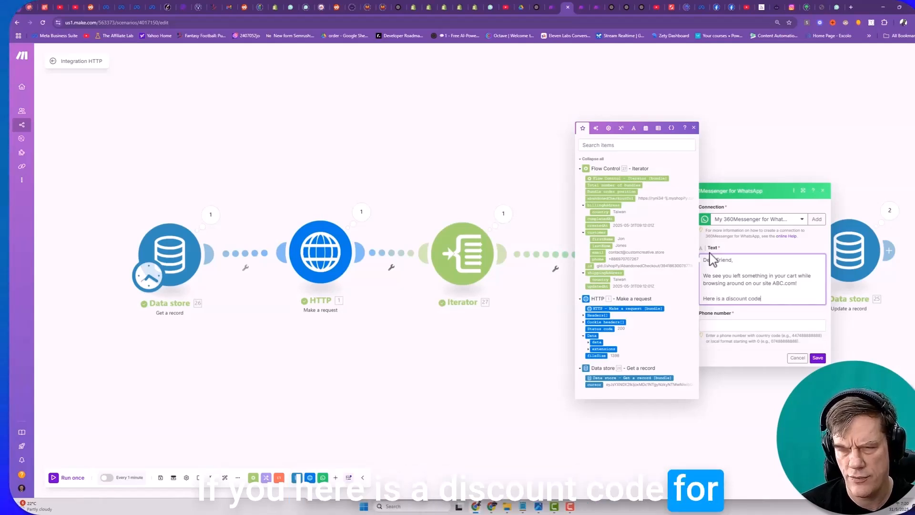
{"action": "type", "text": " for 10% off"}
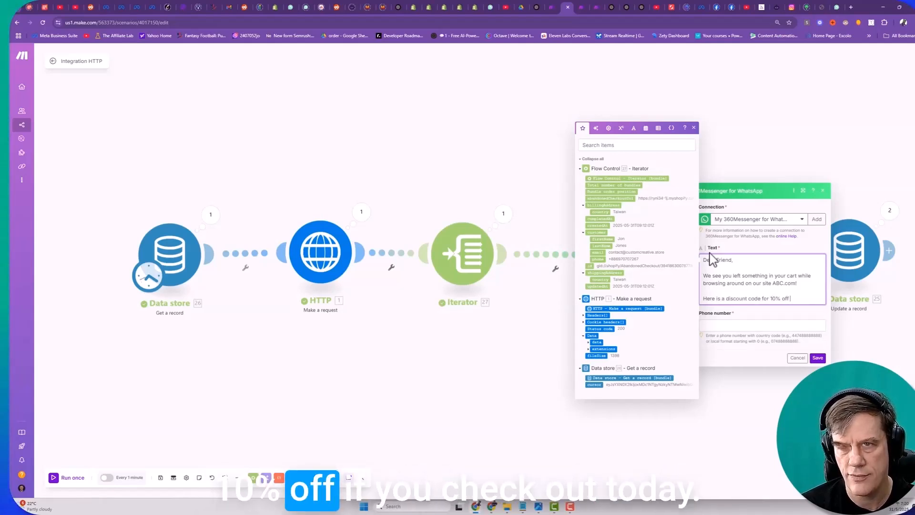
{"action": "type", "text": " if you checkout today"}
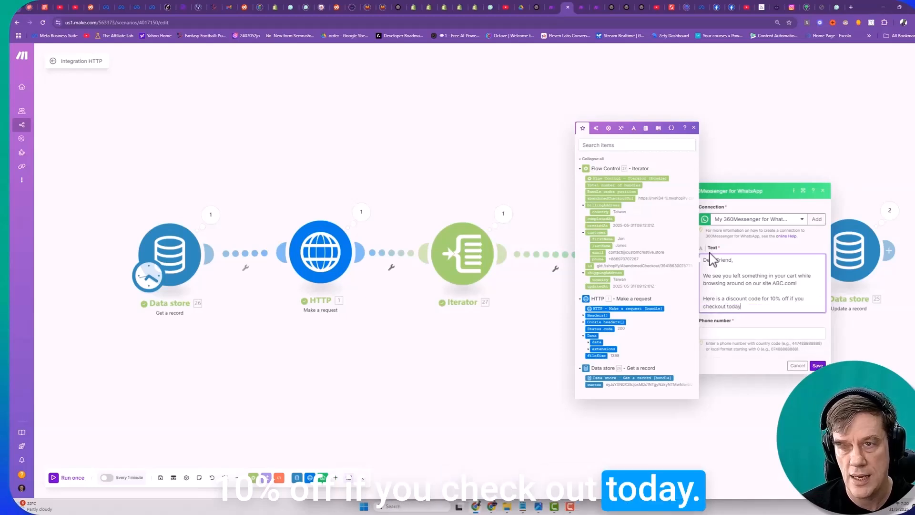
{"action": "type", "text": "! Use:"}
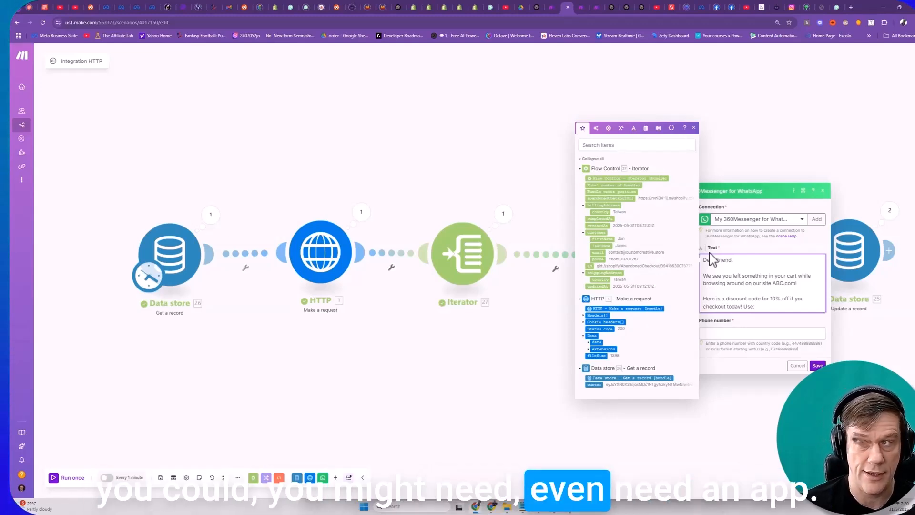
{"action": "type", "text": "10"}
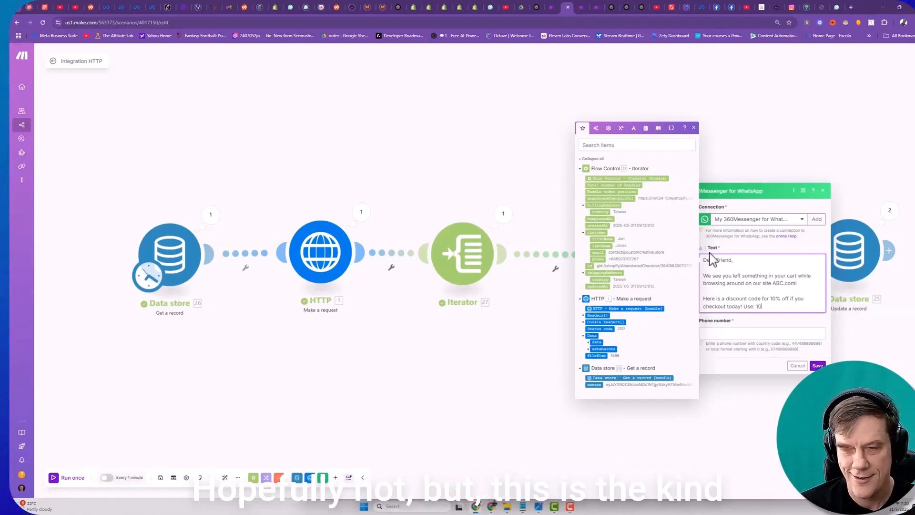
{"action": "type", "text": "OFF"}
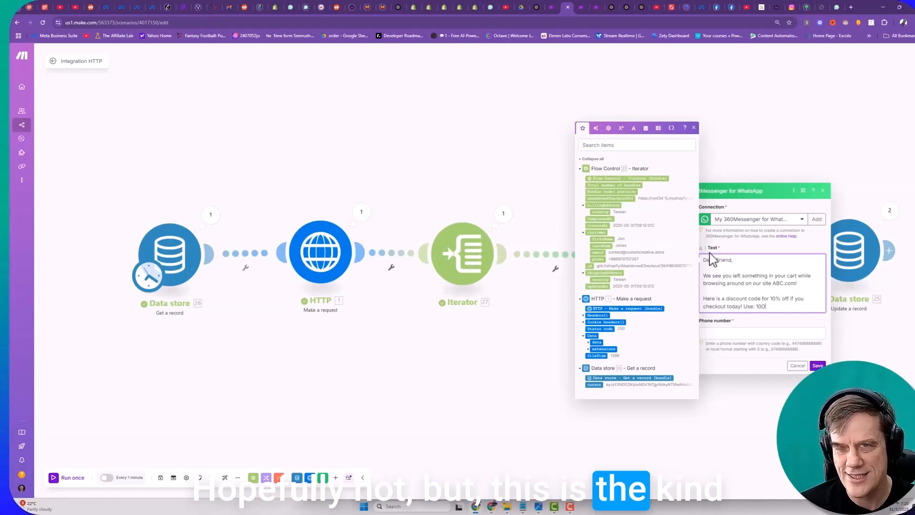
- Close the message with "Let us know if you have questions! Cheers," and the sign-off "ABC Customer Support" on separate paragraphs
{"action": "key", "text": "Return"}
{"action": "key", "text": "Return"}
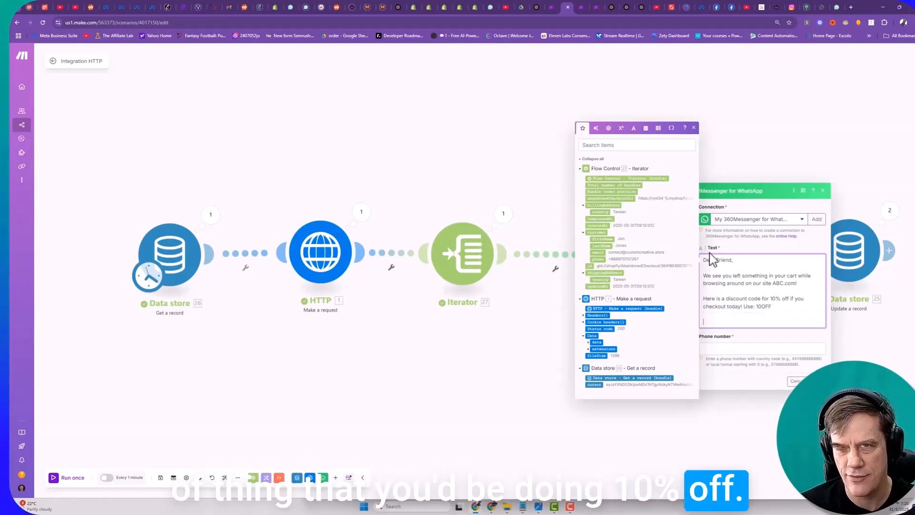
{"action": "type", "text": "Let us know if"}
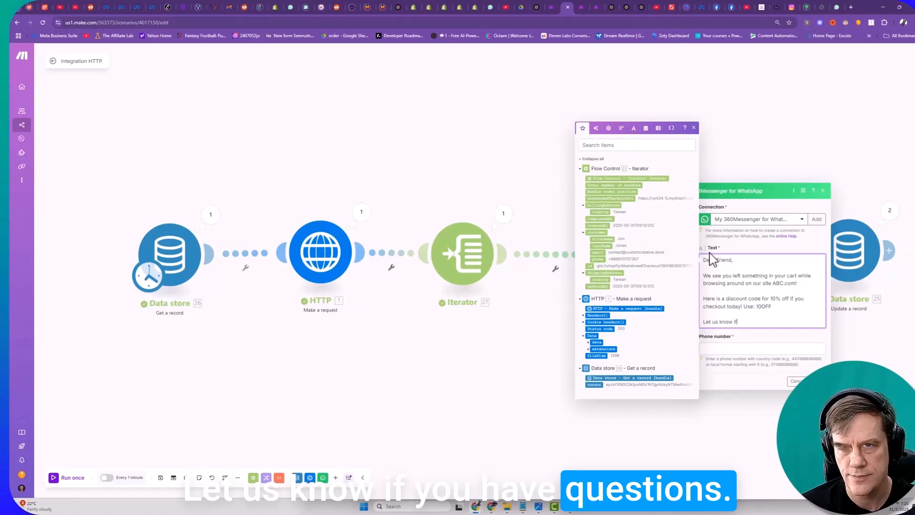
{"action": "type", "text": " you have questions! Cheers,"}
{"action": "key", "text": "Return"}
{"action": "key", "text": "Return"}
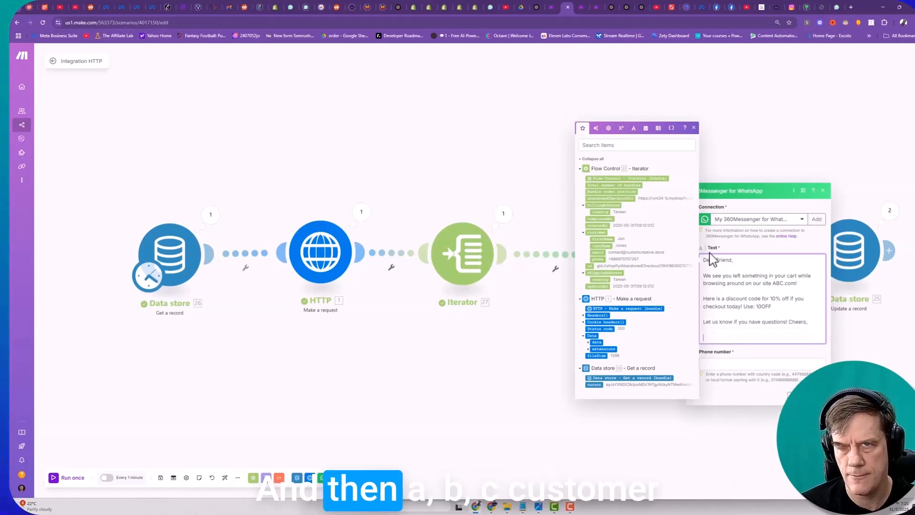
{"action": "type", "text": "ABC C"}
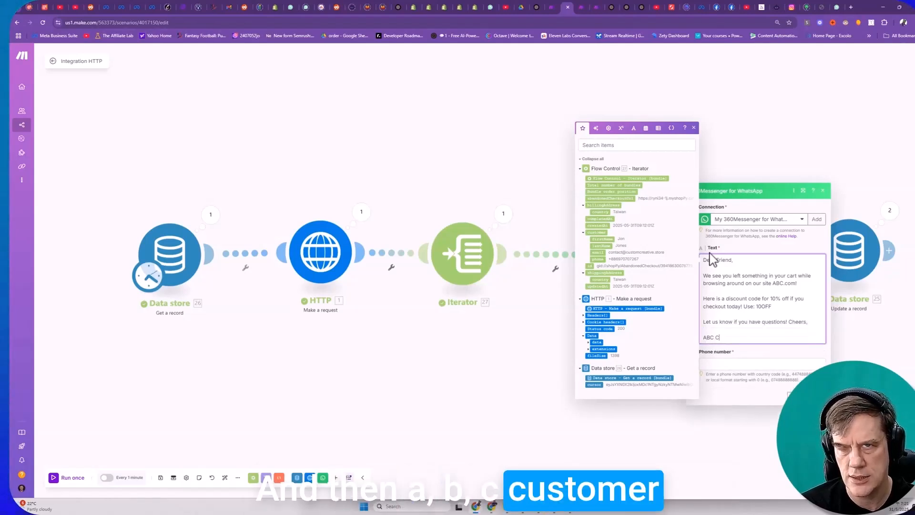
{"action": "type", "text": "ustomer Suppoer"}
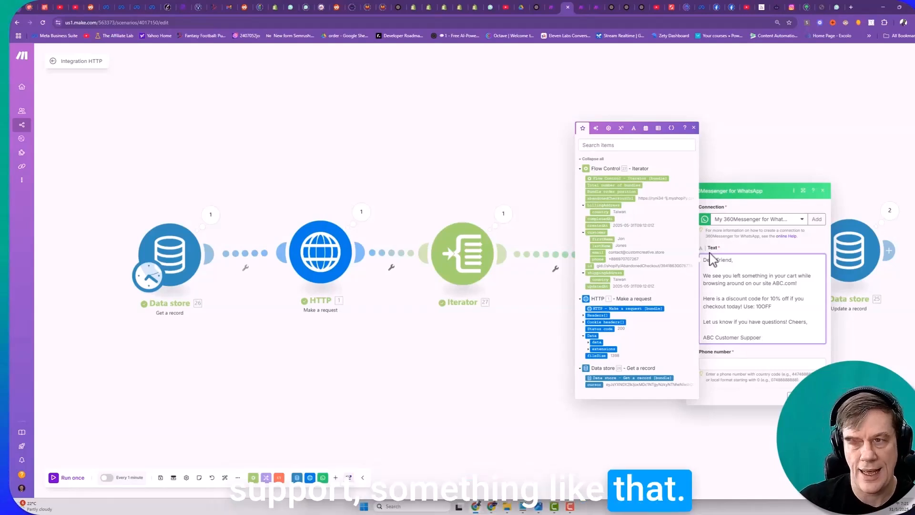
{"action": "key", "text": "BackSpace"}
{"action": "key", "text": "BackSpace"}
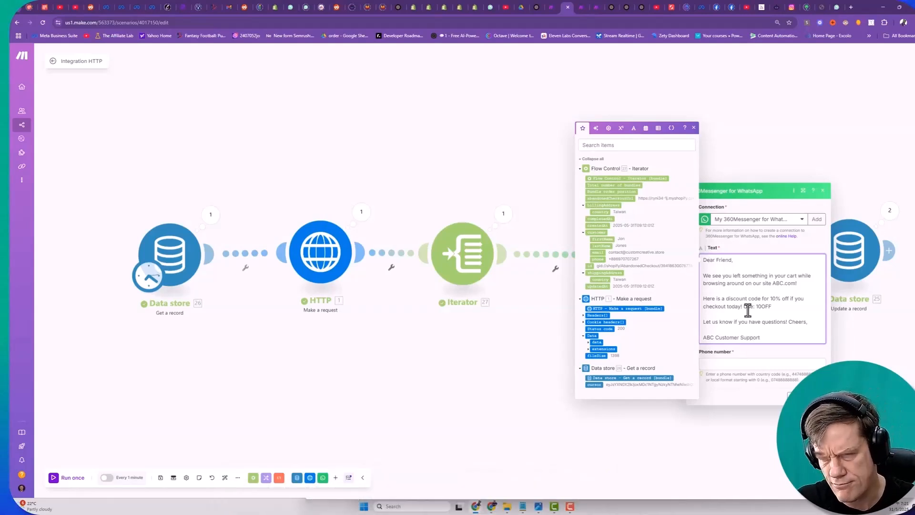
- Map the message's phone number to the Iterator's customer phone, save the module, and run the scenario once
{"action": "left_click", "coordinate": [714, 365]}
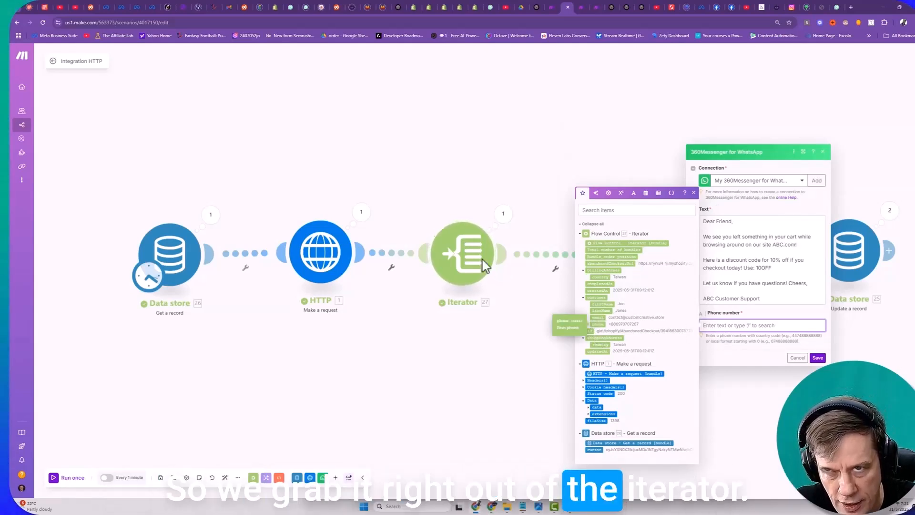
{"action": "left_click_drag", "start_coordinate": [595, 324], "coordinate": [755, 331]}
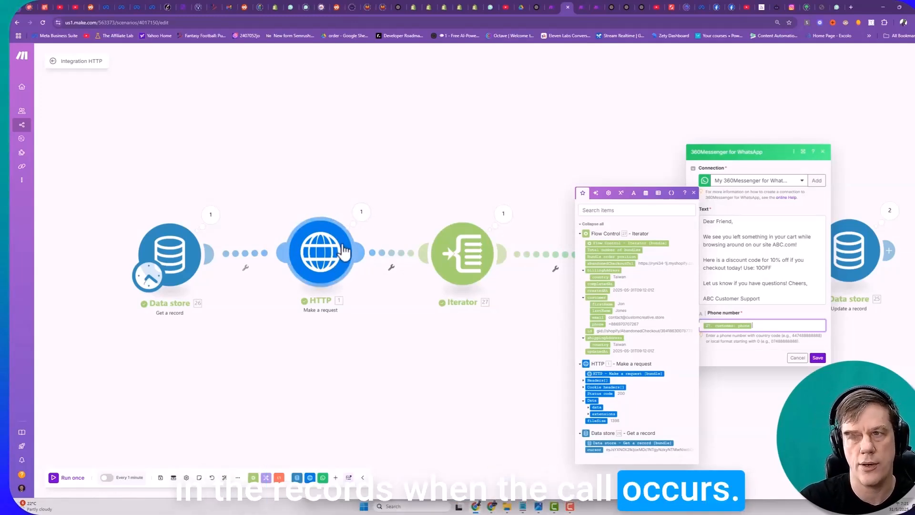
{"action": "left_click", "coordinate": [817, 357]}
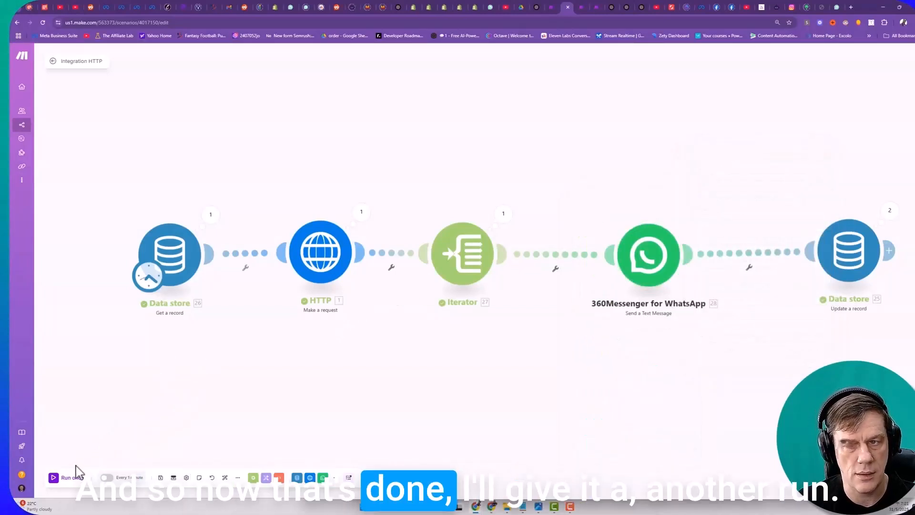
{"action": "left_click", "coordinate": [54, 482]}
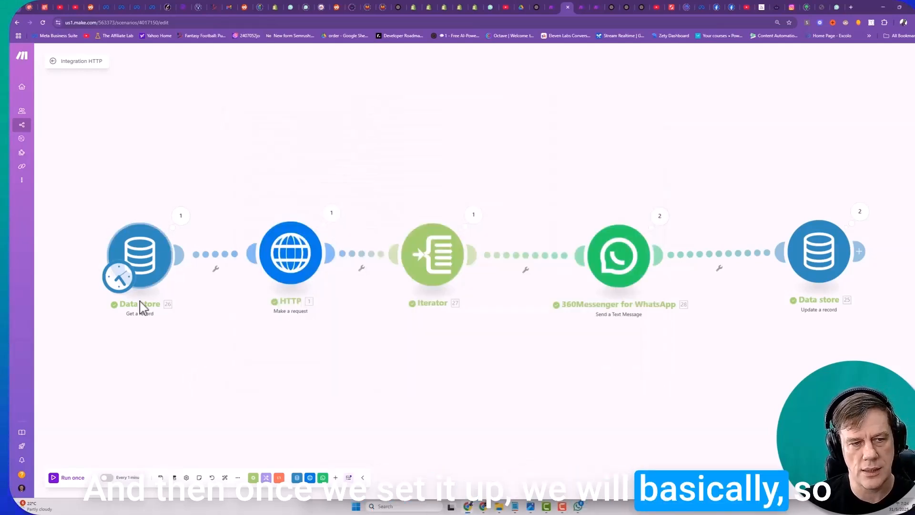
- Activate the scenario's scheduling at regular intervals and set the interval to 60 minutes
{"action": "left_click", "coordinate": [105, 477]}
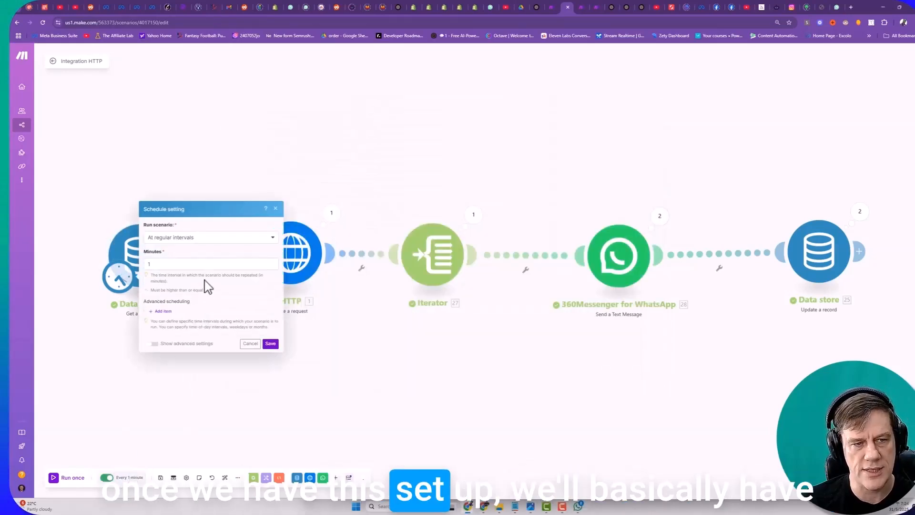
{"action": "left_click", "coordinate": [126, 269]}
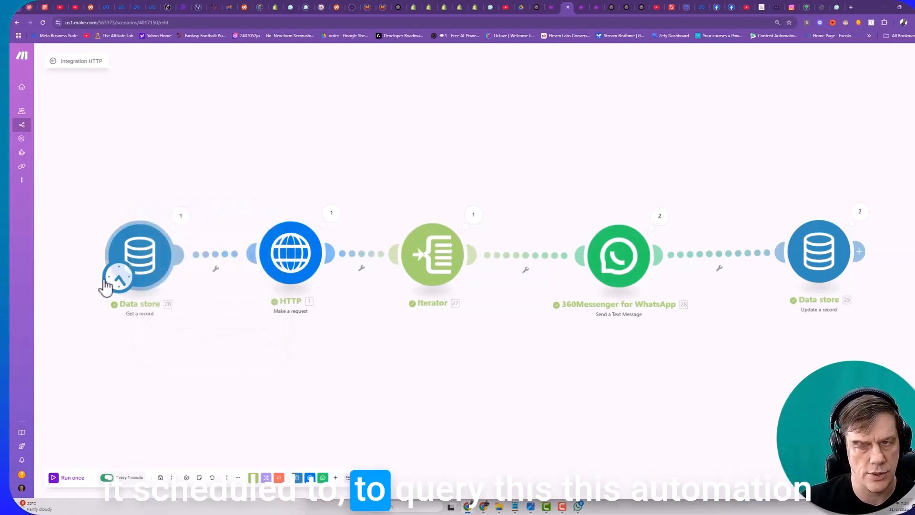
{"action": "left_click", "coordinate": [130, 477]}
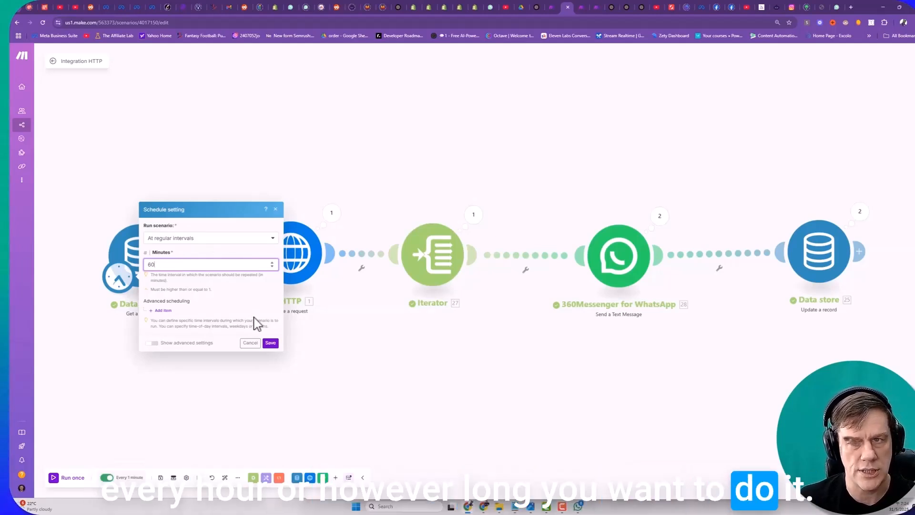
{"action": "left_click", "coordinate": [269, 343]}
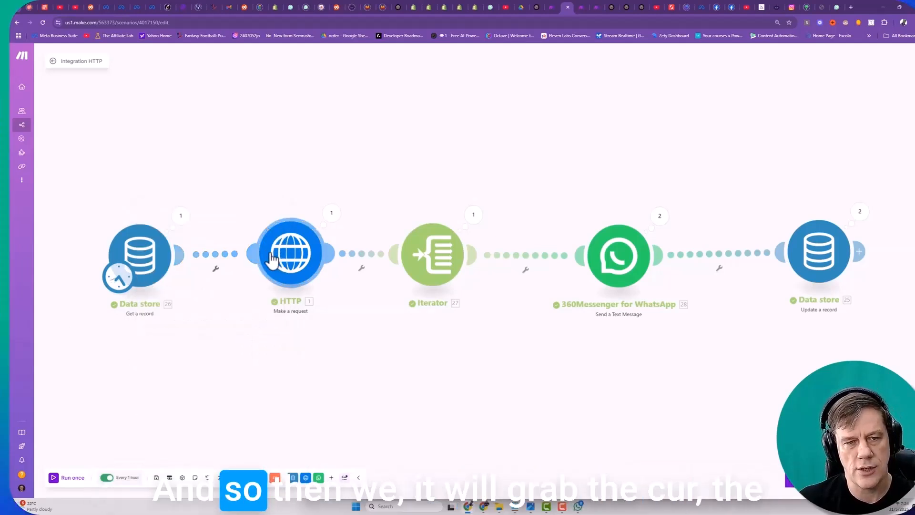
- Review the HTTP module's request content and where the stored cursor is inserted in the query variables
{"action": "left_click_drag", "start_coordinate": [144, 221], "coordinate": [139, 263]}
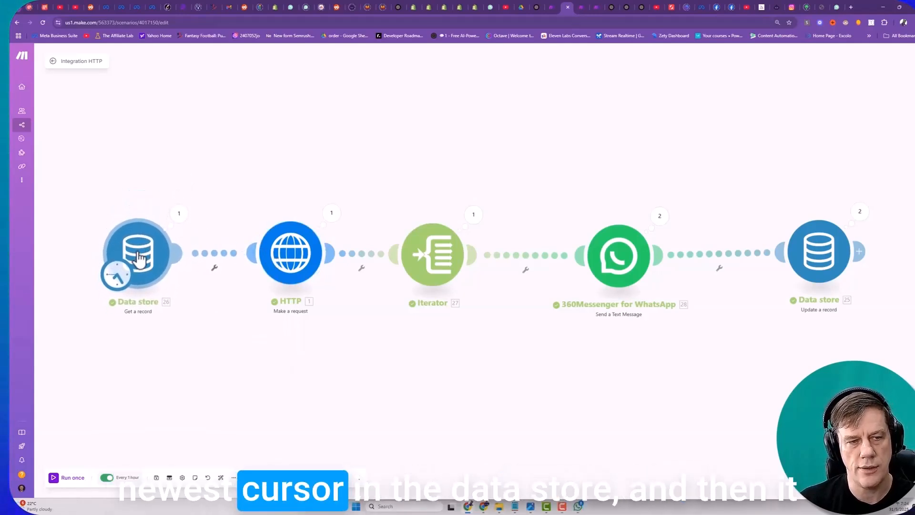
{"action": "left_click", "coordinate": [300, 262]}
{"action": "scroll", "coordinate": [379, 368], "scroll_direction": "down", "scroll_amount": 2}
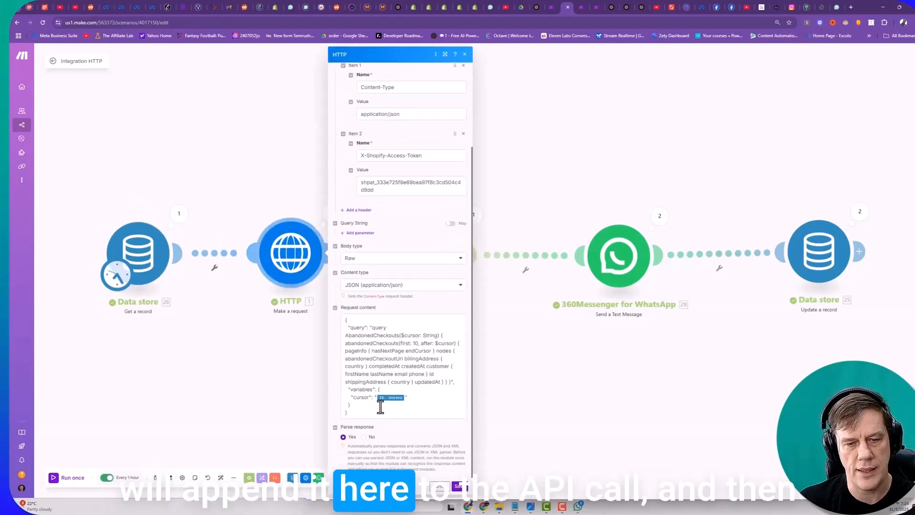
{"action": "left_click", "coordinate": [465, 54]}
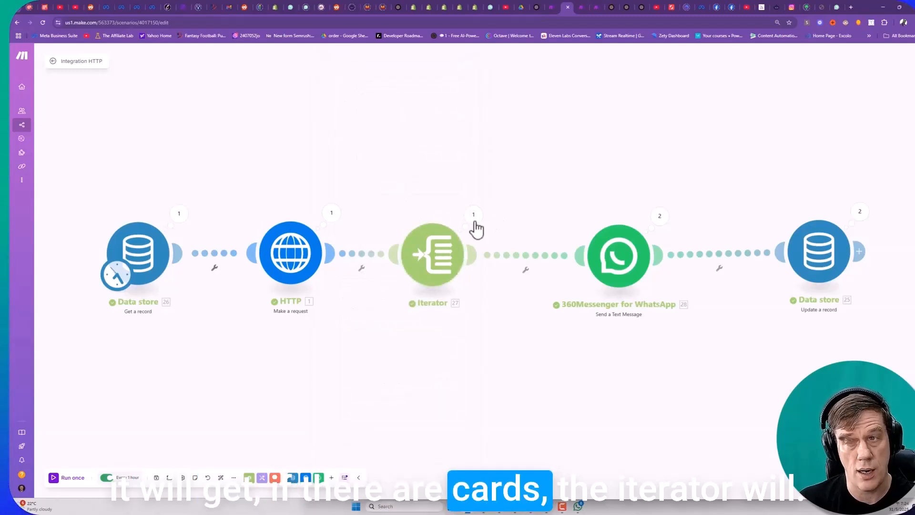
{"action": "left_click_drag", "start_coordinate": [436, 262], "coordinate": [444, 260]}
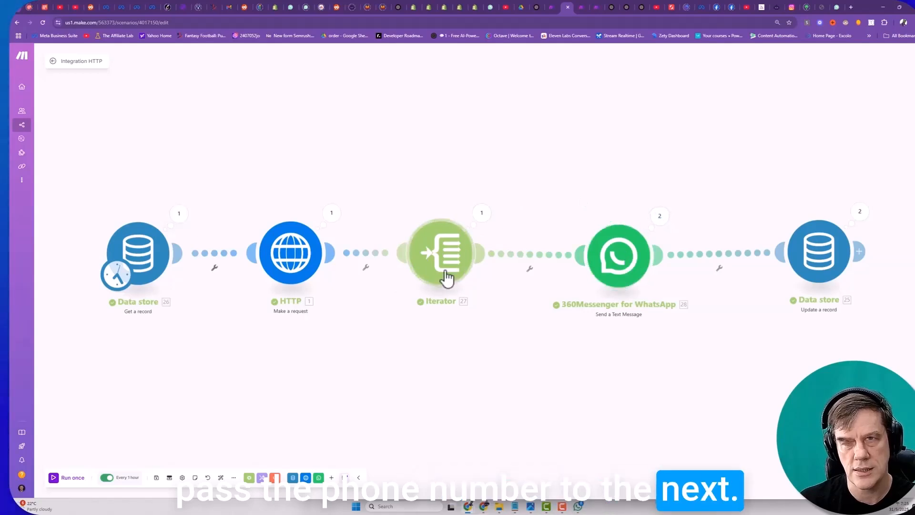
- Replace "Friend," in the WhatsApp message greeting with the Iterator's customer firstName and save the module
{"action": "left_click", "coordinate": [641, 261]}
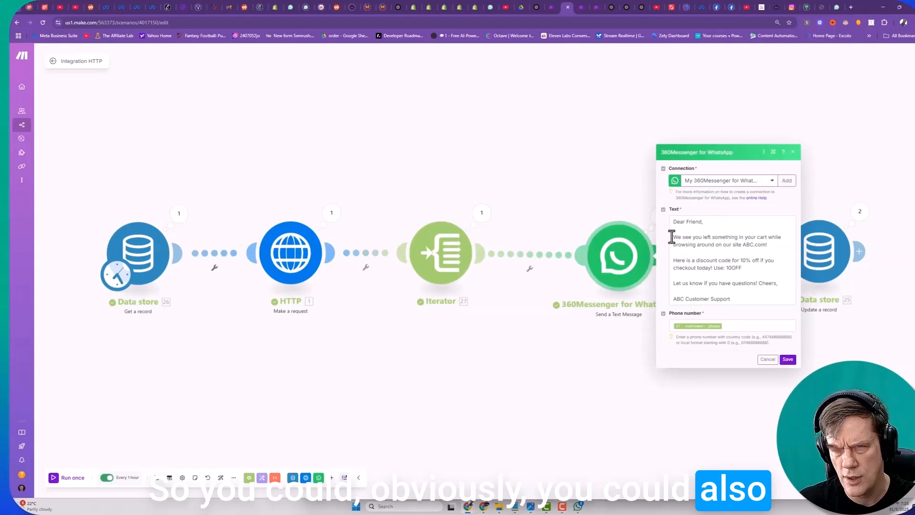
{"action": "double_click", "coordinate": [694, 222]}
{"action": "left_click_drag", "start_coordinate": [829, 238], "coordinate": [762, 227]}
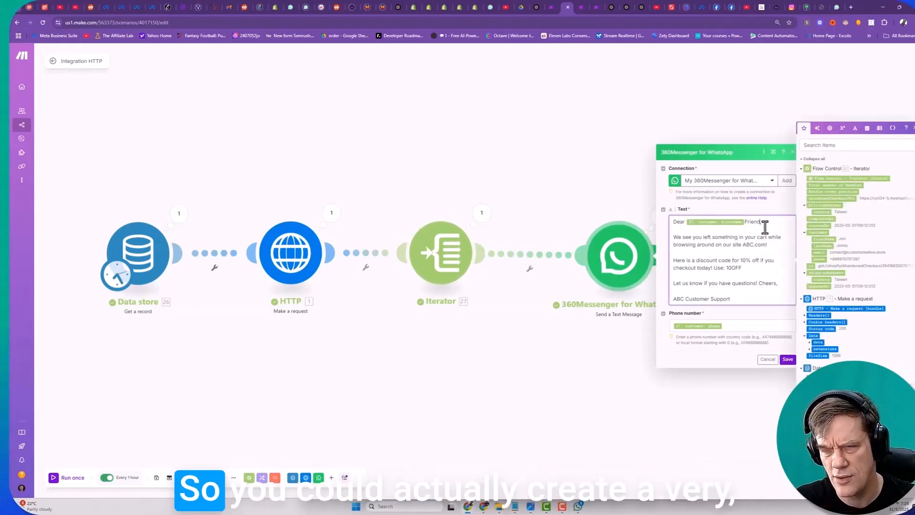
{"action": "key", "text": "Delete"}
{"action": "key", "text": "Delete"}
{"action": "key", "text": "Delete"}
{"action": "key", "text": "Delete"}
{"action": "key", "text": "Delete"}
{"action": "key", "text": "Delete"}
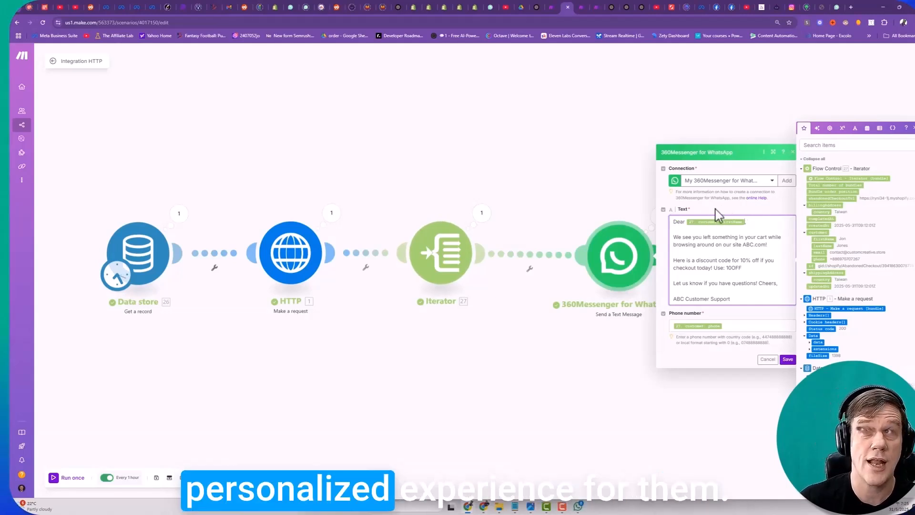
{"action": "left_click", "coordinate": [788, 361]}
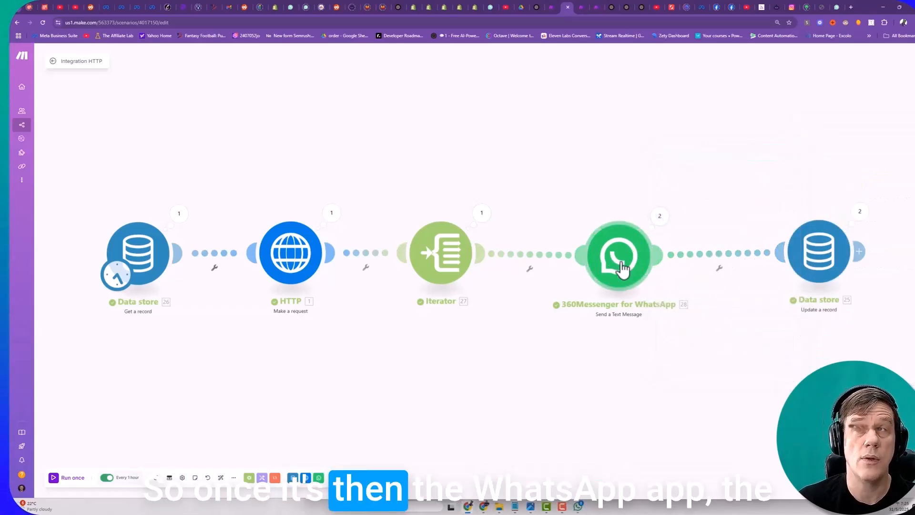
{"action": "left_click_drag", "start_coordinate": [620, 263], "coordinate": [615, 258]}
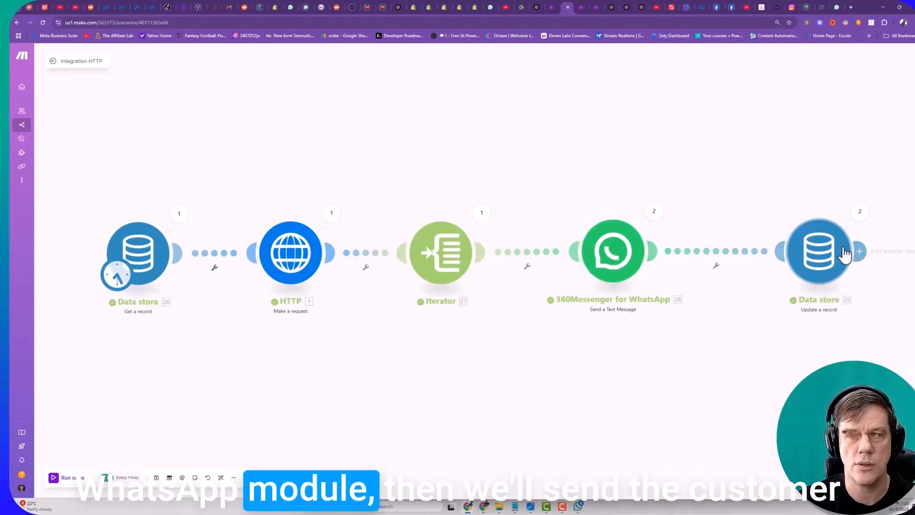
{"action": "left_click_drag", "start_coordinate": [806, 252], "coordinate": [787, 252]}
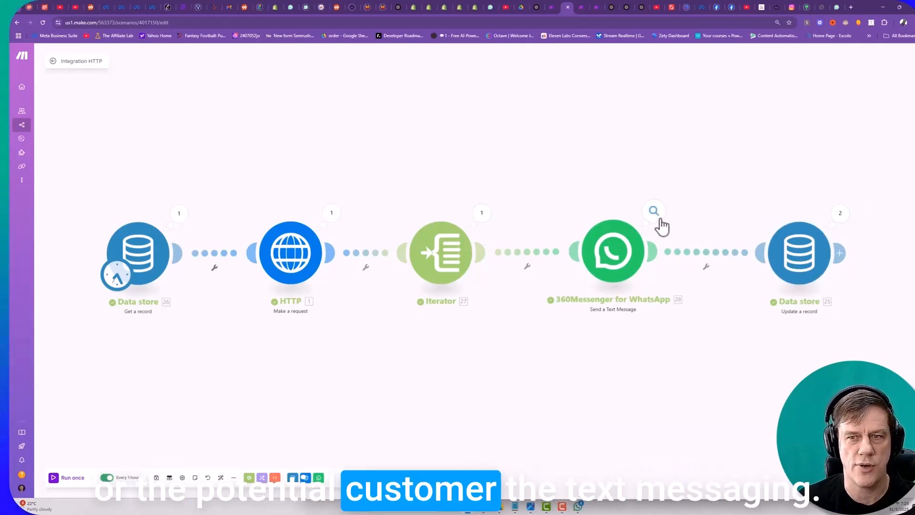
{"action": "left_click_drag", "start_coordinate": [792, 259], "coordinate": [778, 258]}
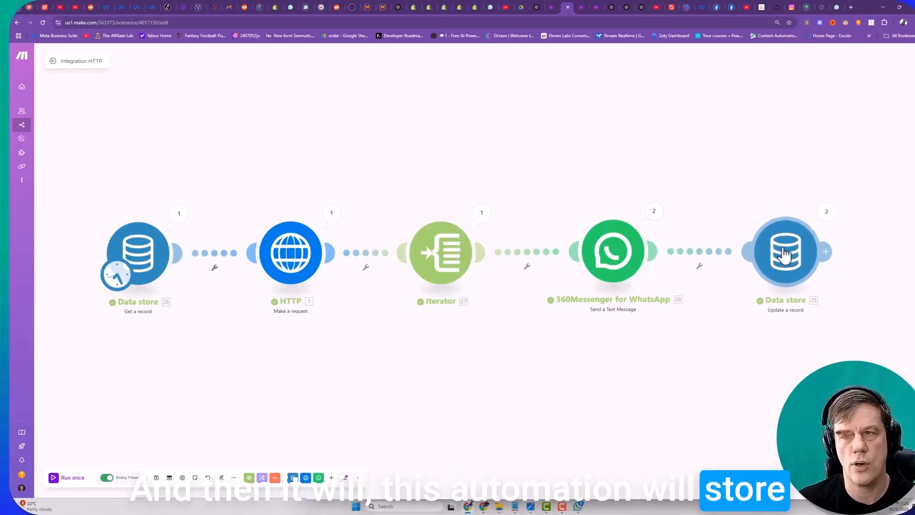
{"action": "left_click_drag", "start_coordinate": [319, 245], "coordinate": [288, 264]}
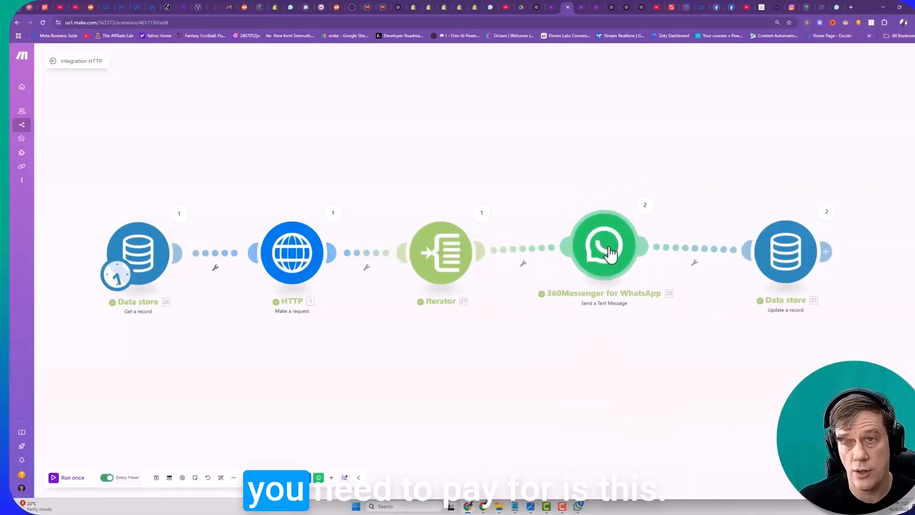
{"action": "left_click_drag", "start_coordinate": [611, 248], "coordinate": [617, 258]}
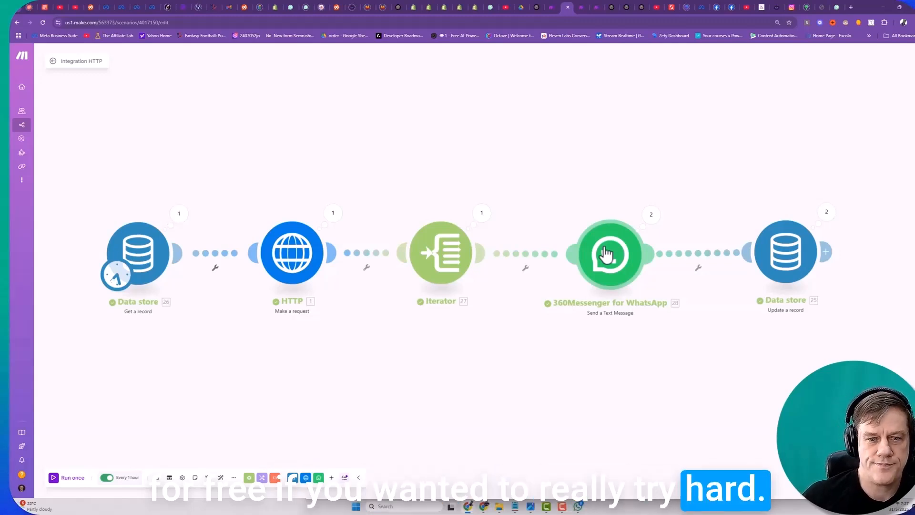
{"action": "left_click_drag", "start_coordinate": [606, 254], "coordinate": [594, 257]}
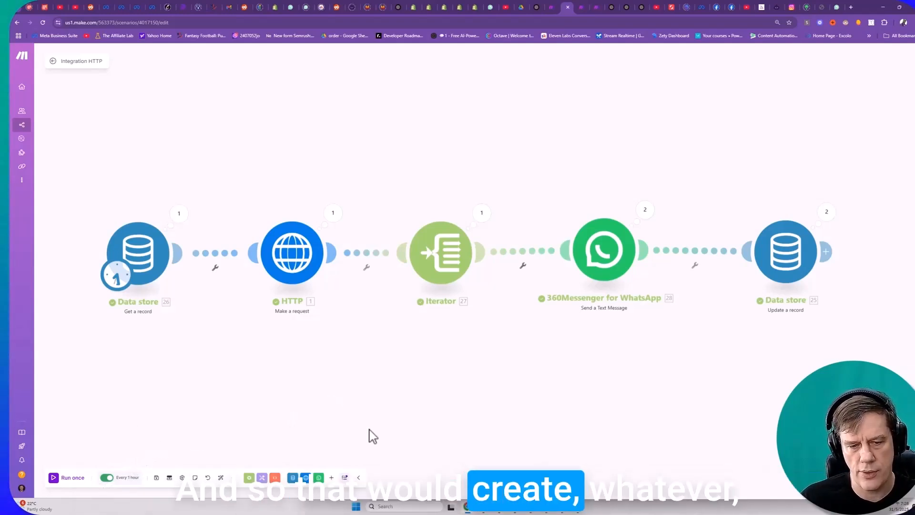
- Calculate the monthly number of hourly runs as 24 × 30 in Calculator, and close it
{"action": "key", "text": "super+s"}
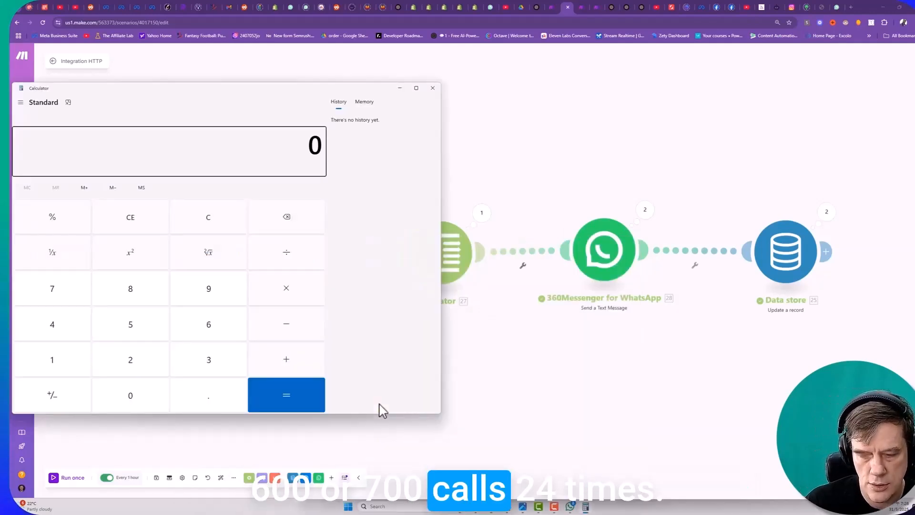
{"action": "type", "text": "24"}
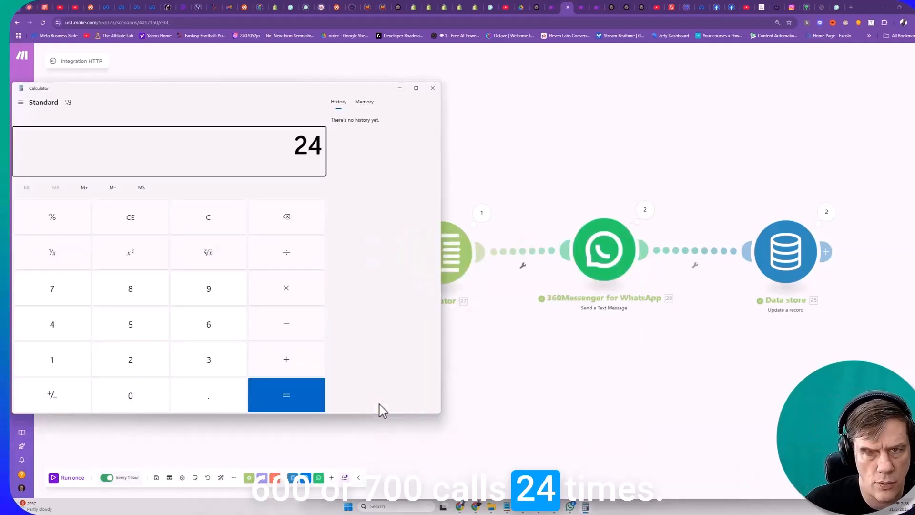
{"action": "left_click", "coordinate": [207, 361]}
{"action": "left_click", "coordinate": [286, 395]}
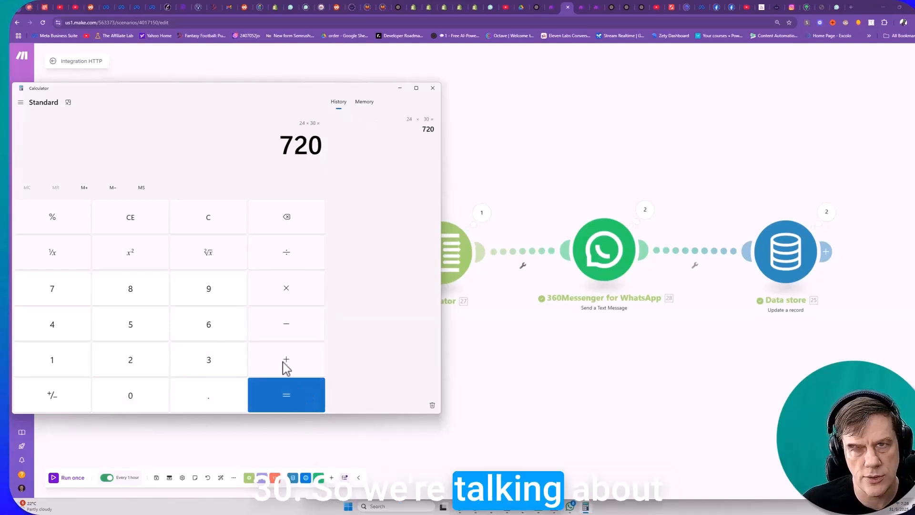
{"action": "left_click", "coordinate": [432, 88]}
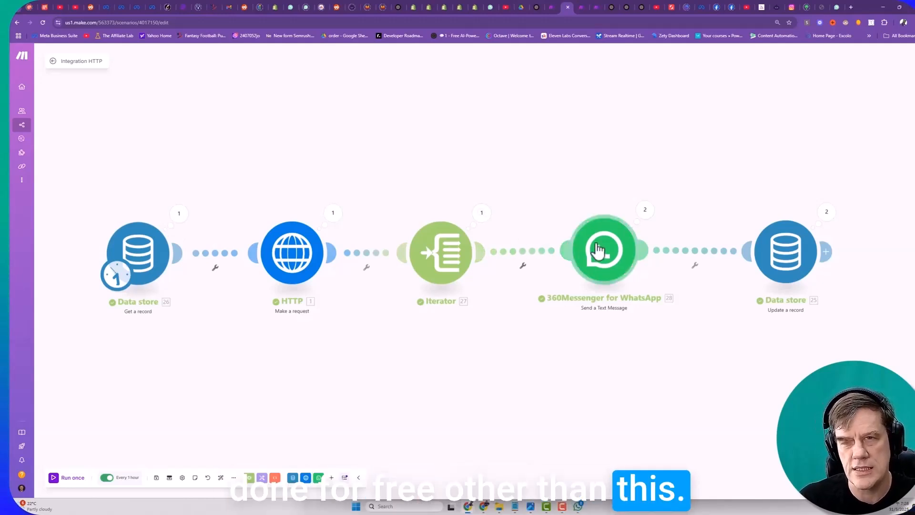
- Check the 360Messenger pricing plans, highlighting the Basic plan's three-month price
{"action": "mouse_move", "coordinate": [607, 247]}
{"action": "left_mouse_down"}
{"action": "mouse_move", "coordinate": [622, 239]}
{"action": "mouse_move", "coordinate": [615, 249]}
{"action": "left_mouse_up"}
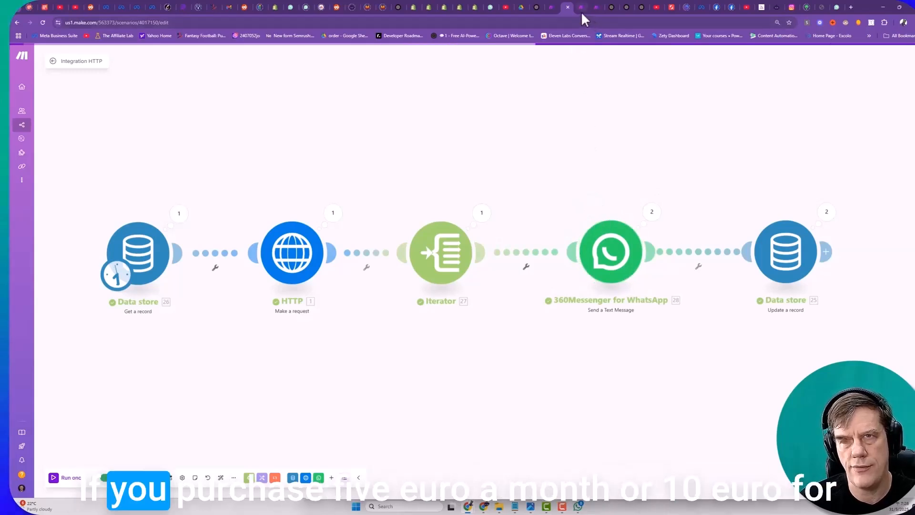
{"action": "left_click", "coordinate": [836, 9]}
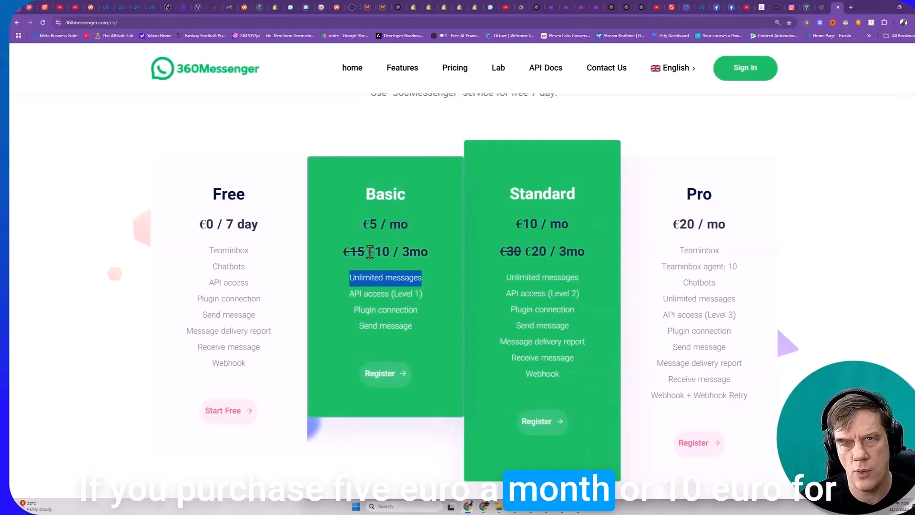
{"action": "left_click_drag", "start_coordinate": [383, 251], "coordinate": [420, 246]}
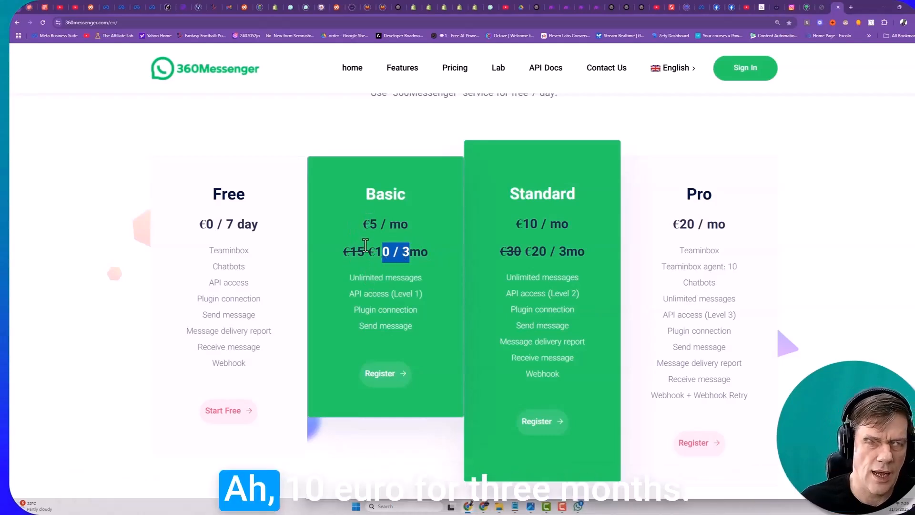
{"action": "left_click_drag", "start_coordinate": [366, 244], "coordinate": [395, 244]}
{"action": "left_click_drag", "start_coordinate": [413, 244], "coordinate": [422, 246]}
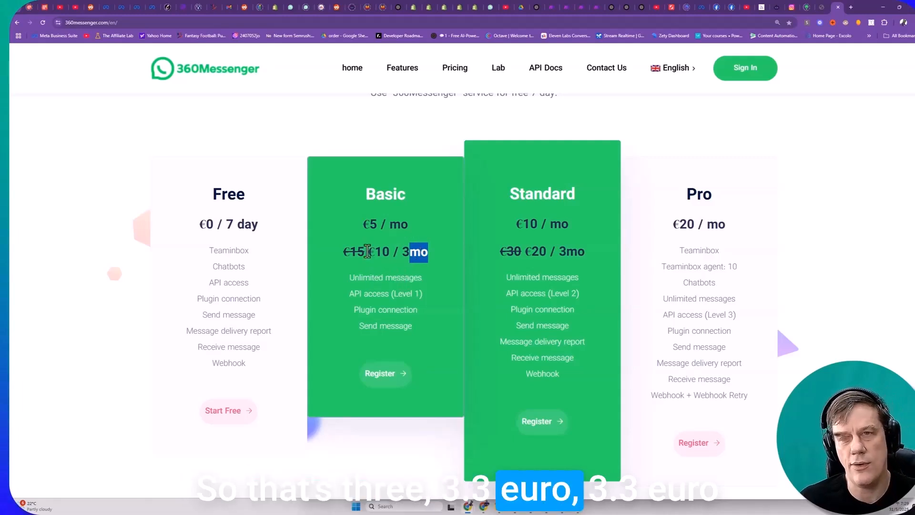
{"action": "left_click_drag", "start_coordinate": [367, 251], "coordinate": [439, 253]}
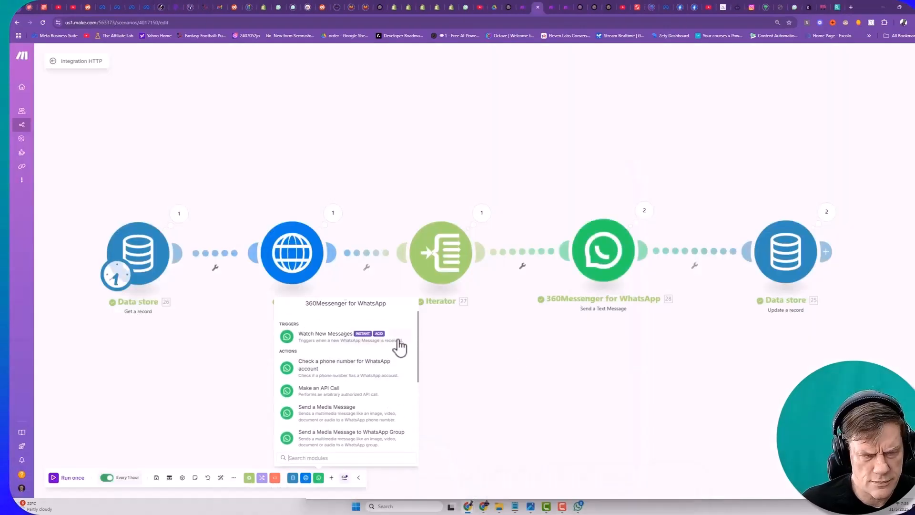
{"action": "left_click", "coordinate": [521, 364]}
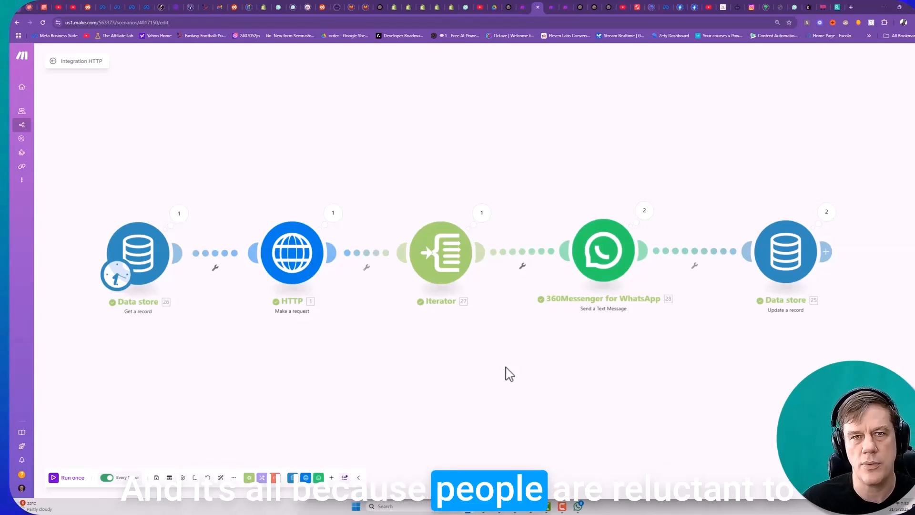
- Look at the Customer object in the Shopify Storefront API documentation and return to the previously visited page
{"action": "left_click", "coordinate": [393, 7]}
{"action": "scroll", "coordinate": [383, 176], "scroll_direction": "up", "scroll_amount": 8}
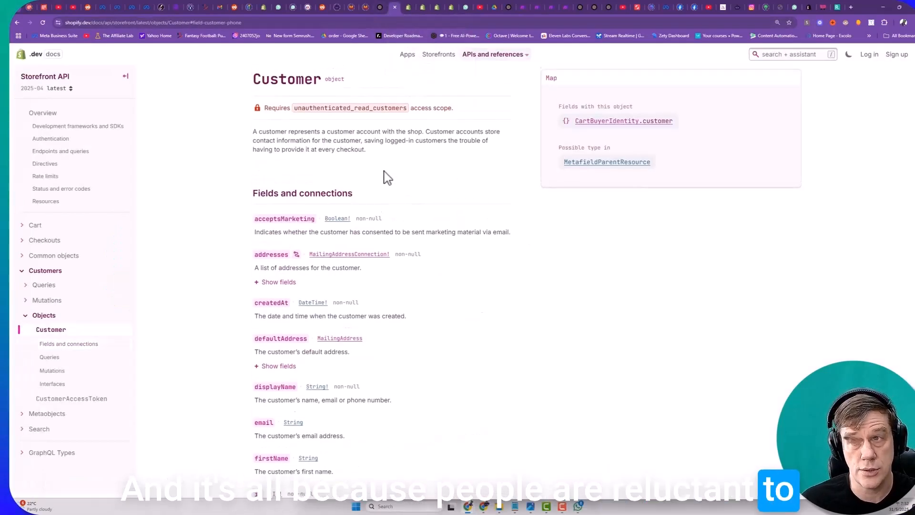
{"action": "left_click", "coordinate": [18, 22]}
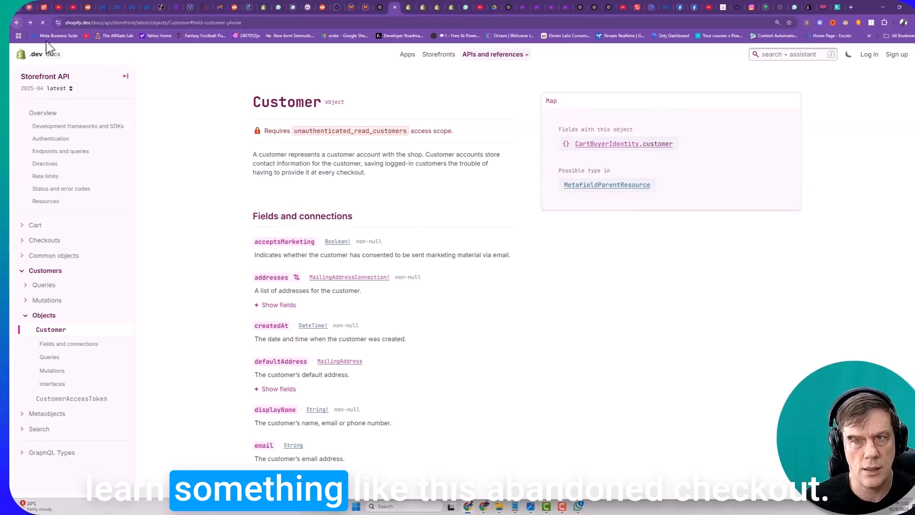